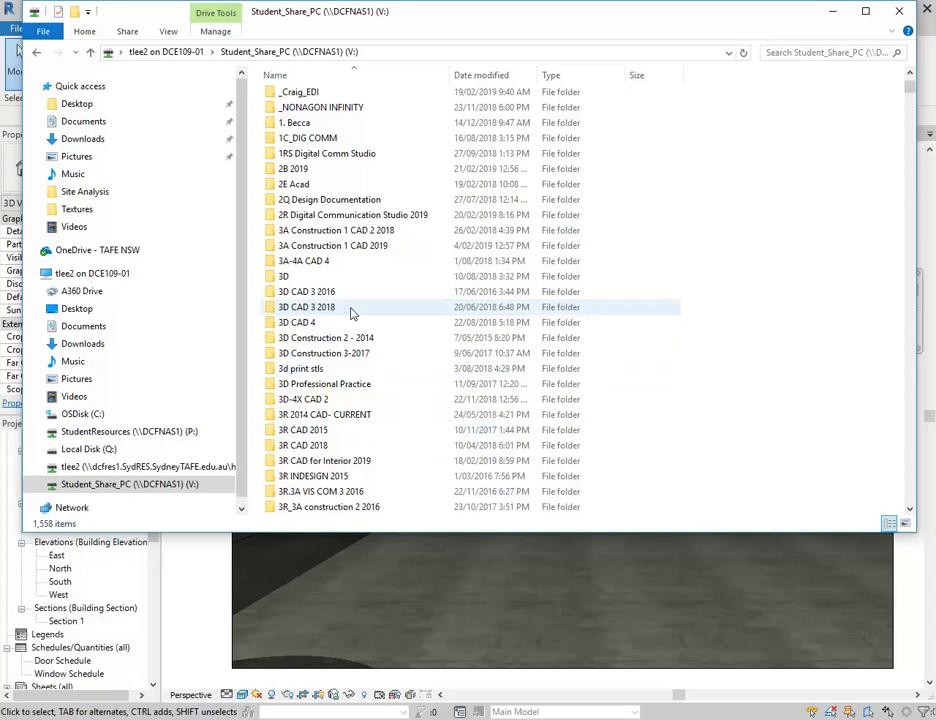
left_click(117, 435)
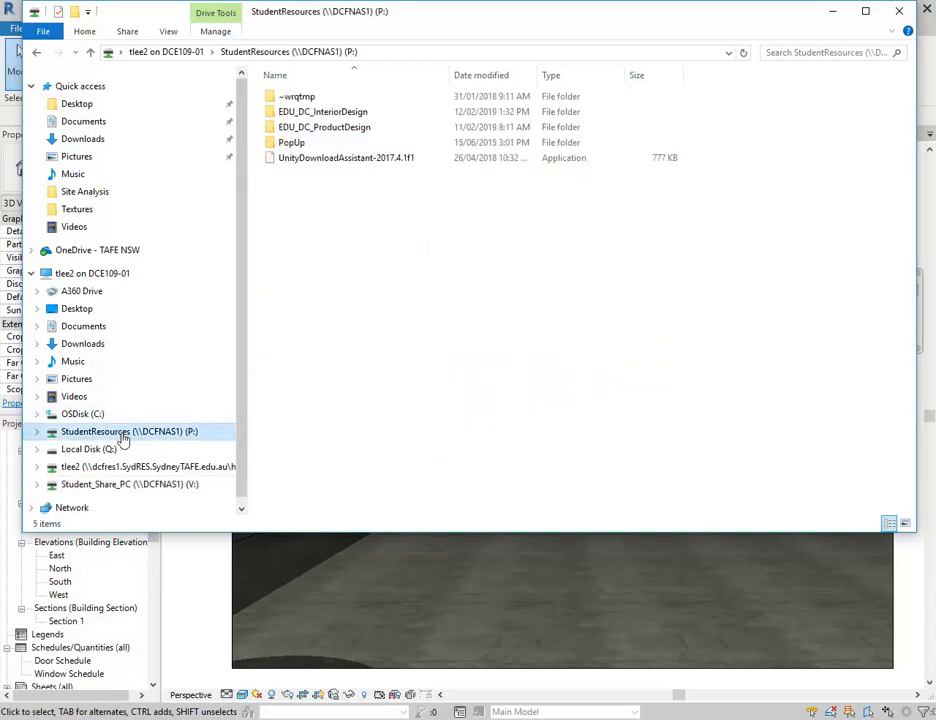
double_click(345, 112)
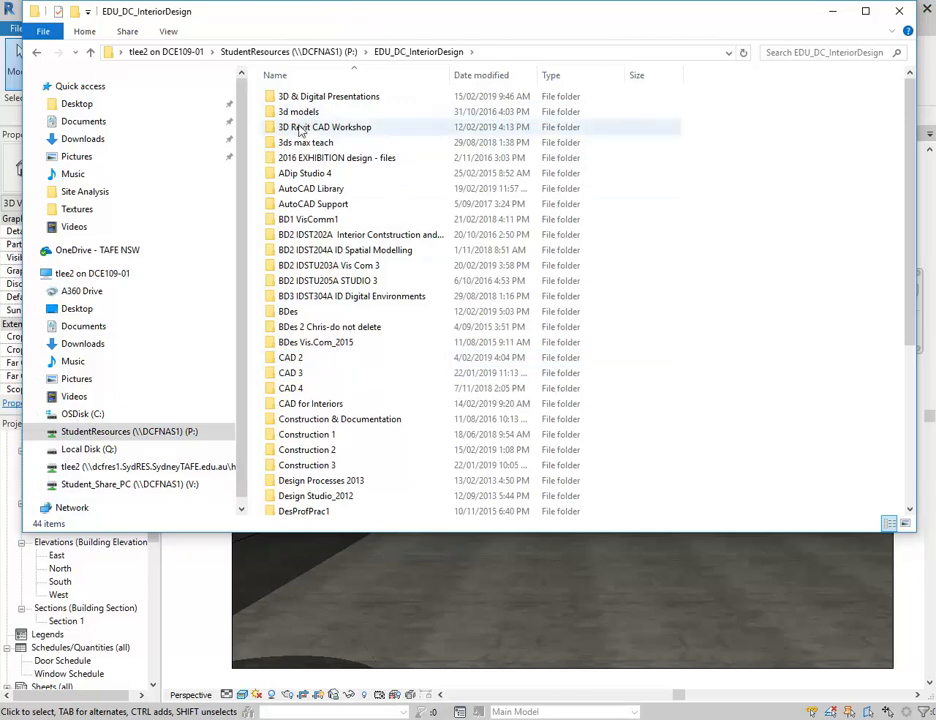
double_click(340, 97)
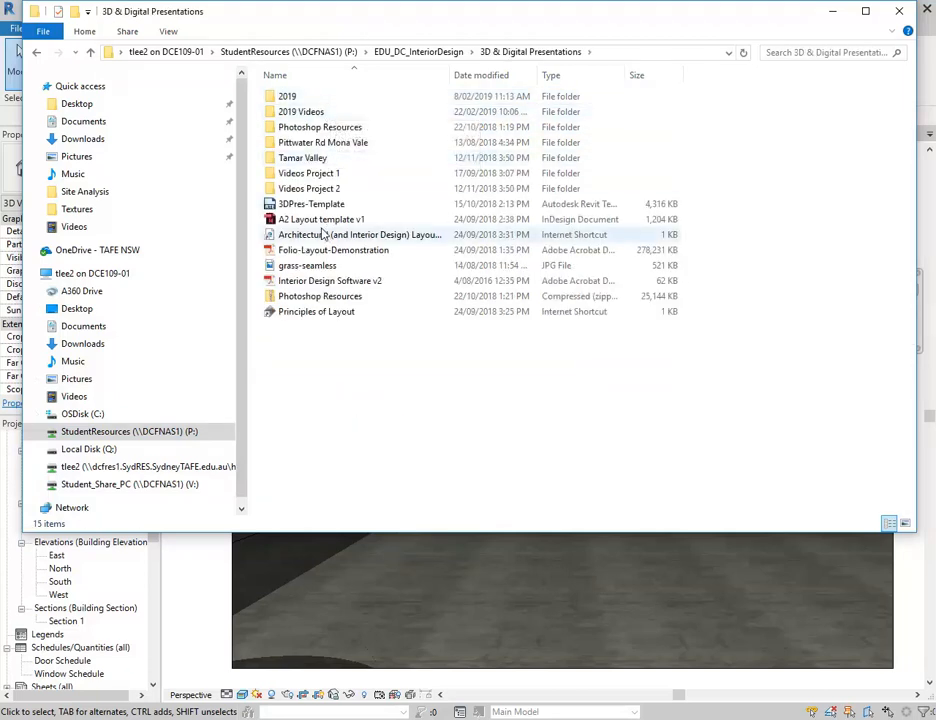
double_click(288, 97)
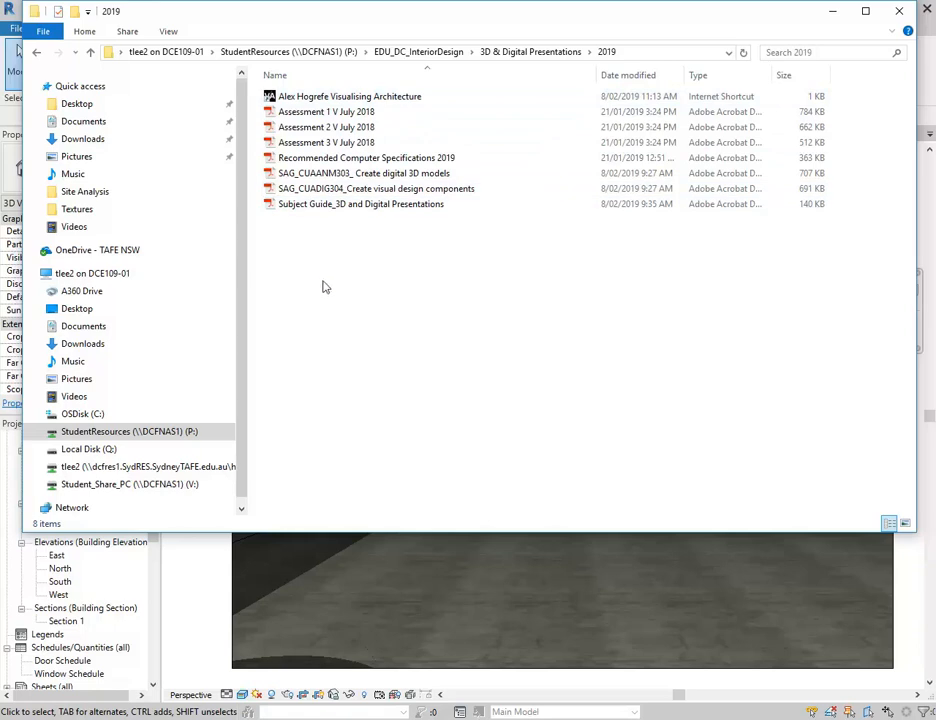
Open the Retail Design Drawings JPG folder inside 5X 2019 on the Student_Share_PC (V:) drive.
left_click(128, 484)
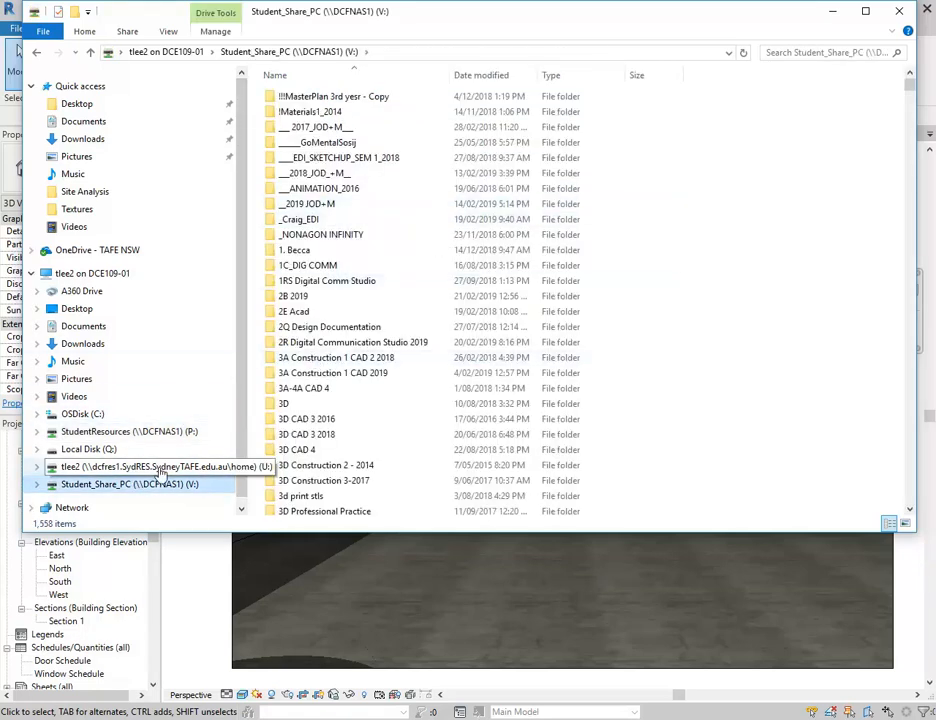
scroll(333, 362, "down", 7)
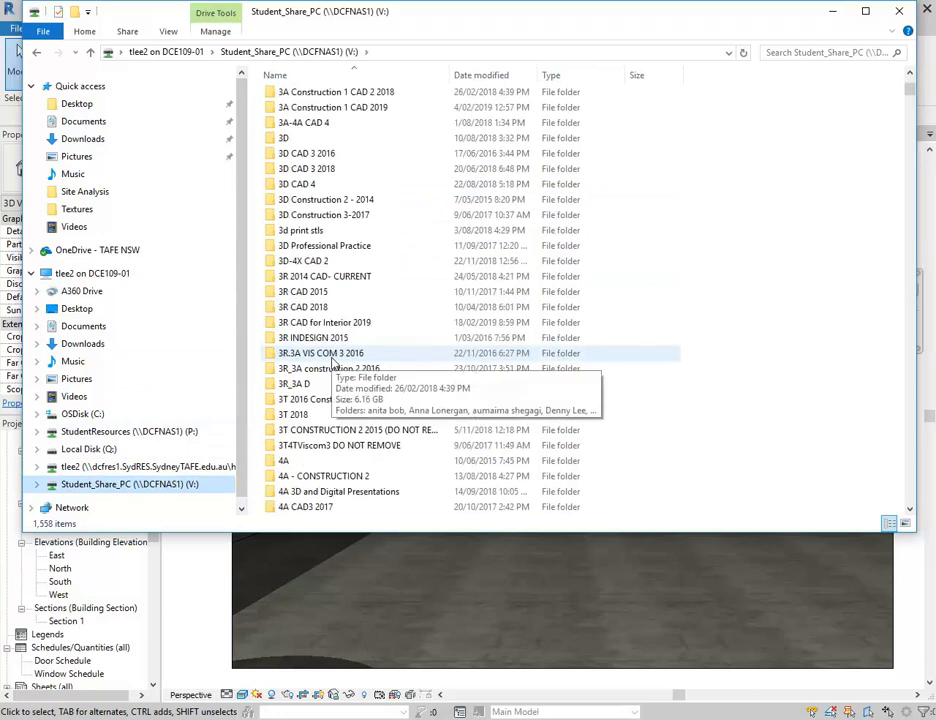
scroll(321, 396, "down", 5)
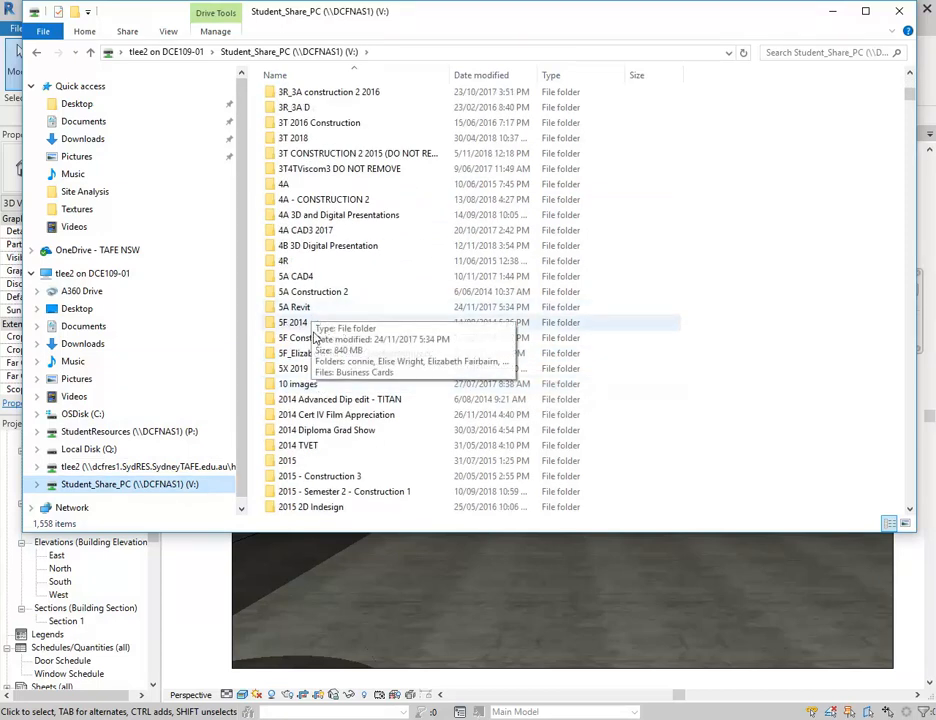
double_click(300, 368)
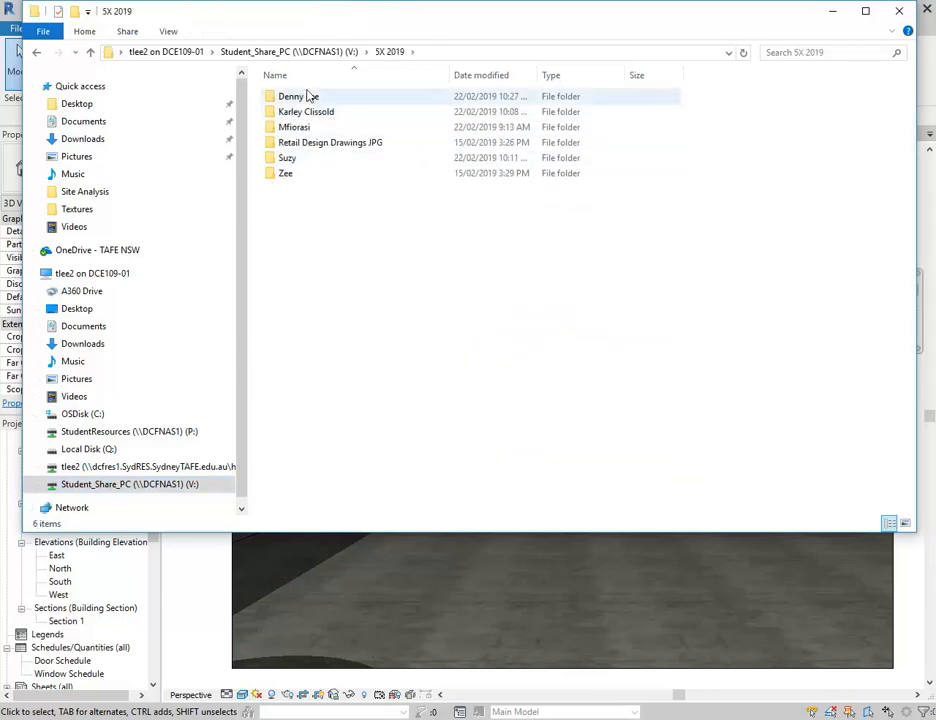
double_click(308, 146)
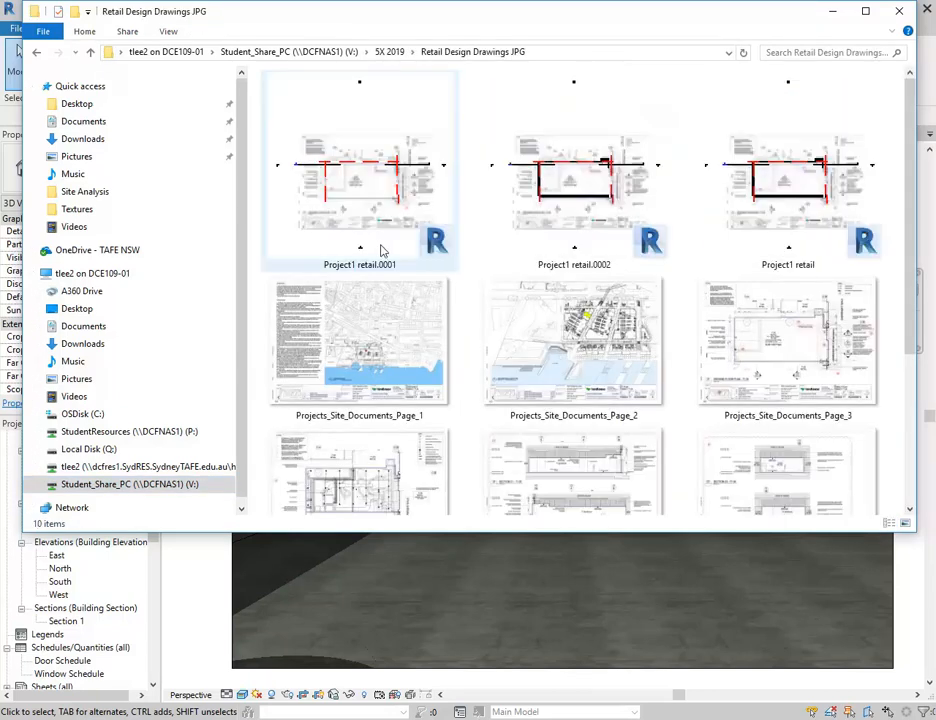
Open the image Projects_Site_Documents_Page_1 with Windows Photo Viewer.
right_click(345, 172)
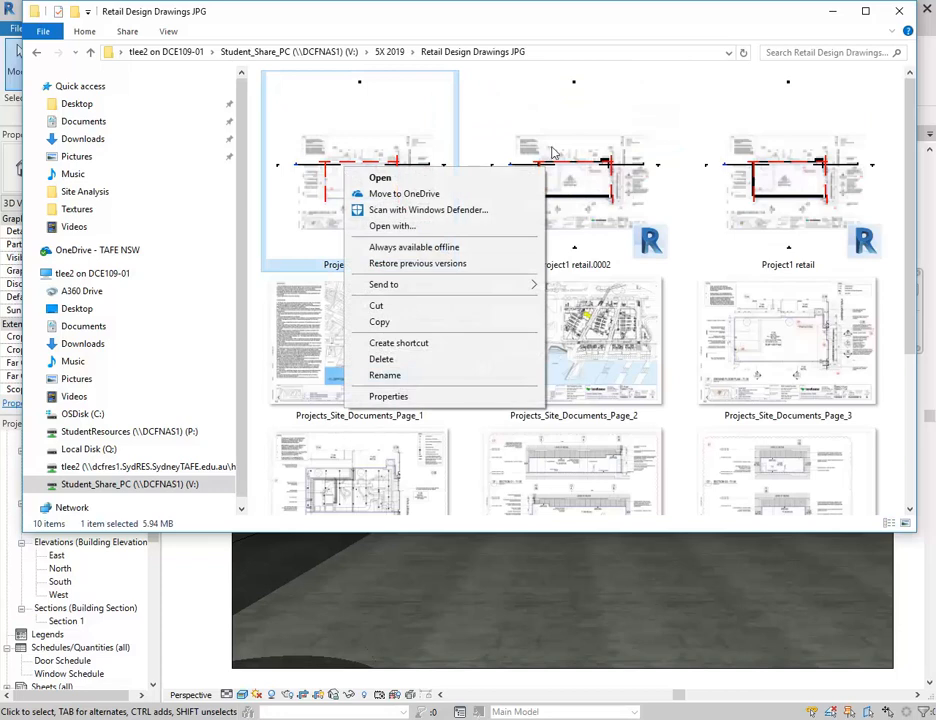
left_click(290, 363)
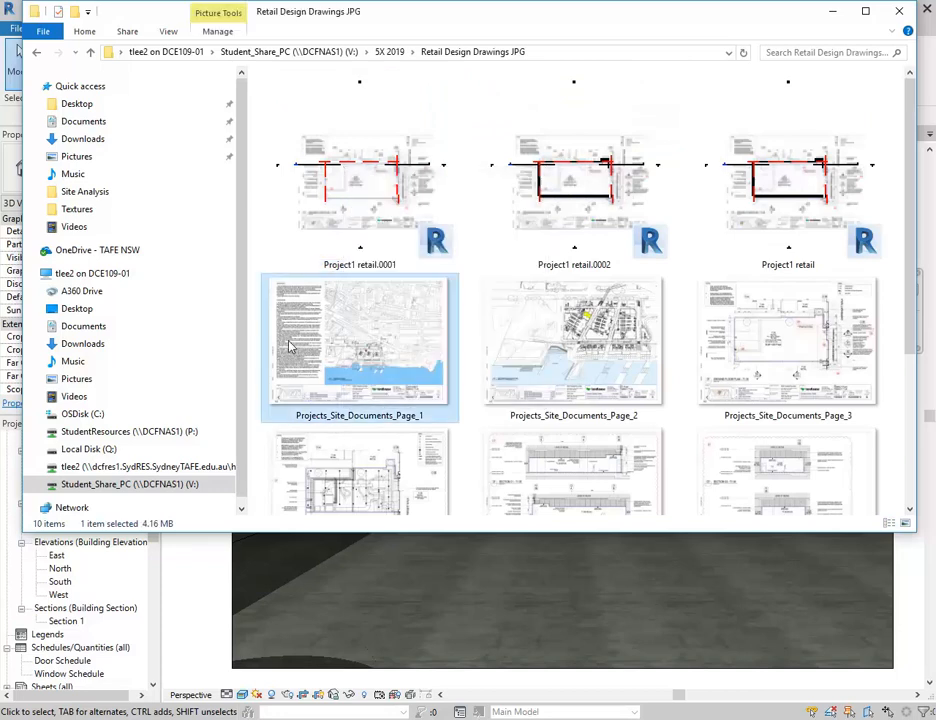
right_click(289, 347)
mouse_move(366, 541)
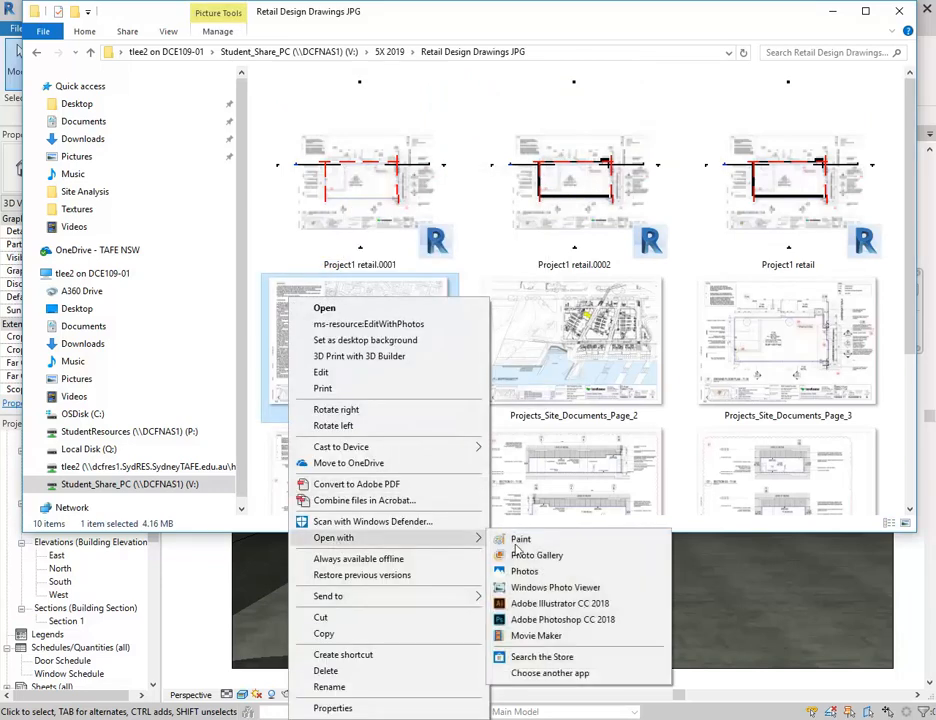
left_click(560, 588)
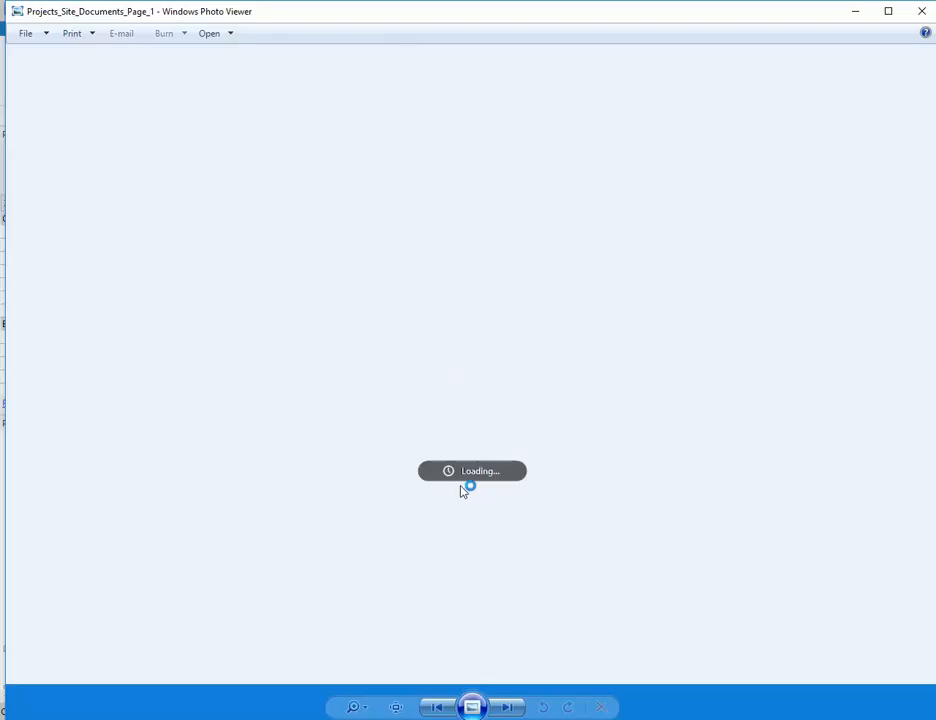
Advance through the site documents to Projects_Site_Documents_Page_5 with the two tenancy sections.
left_click(507, 707)
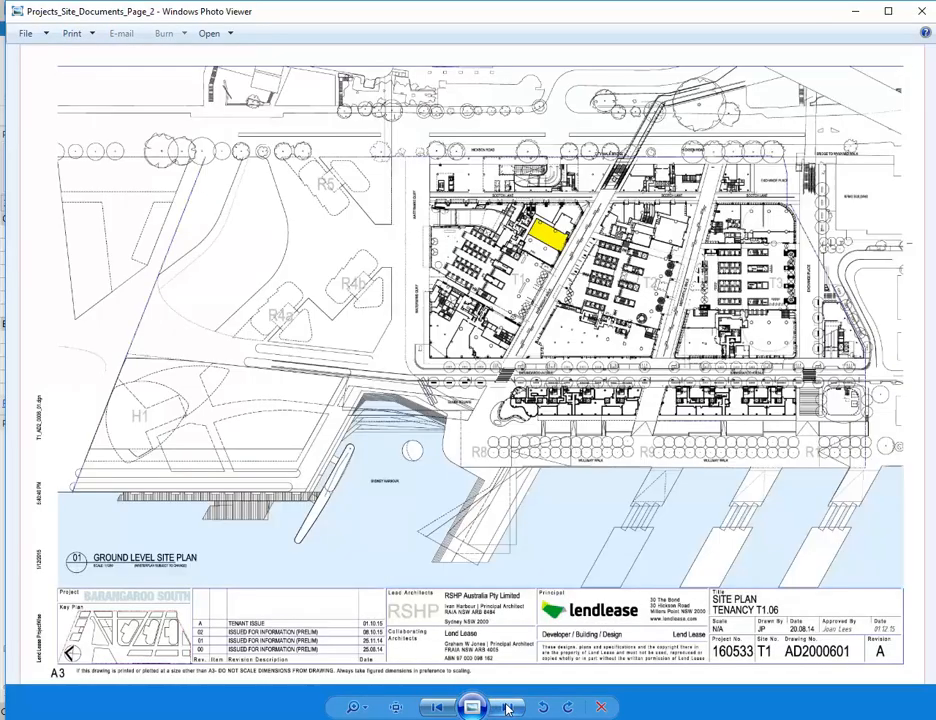
left_click(507, 707)
left_click(507, 707)
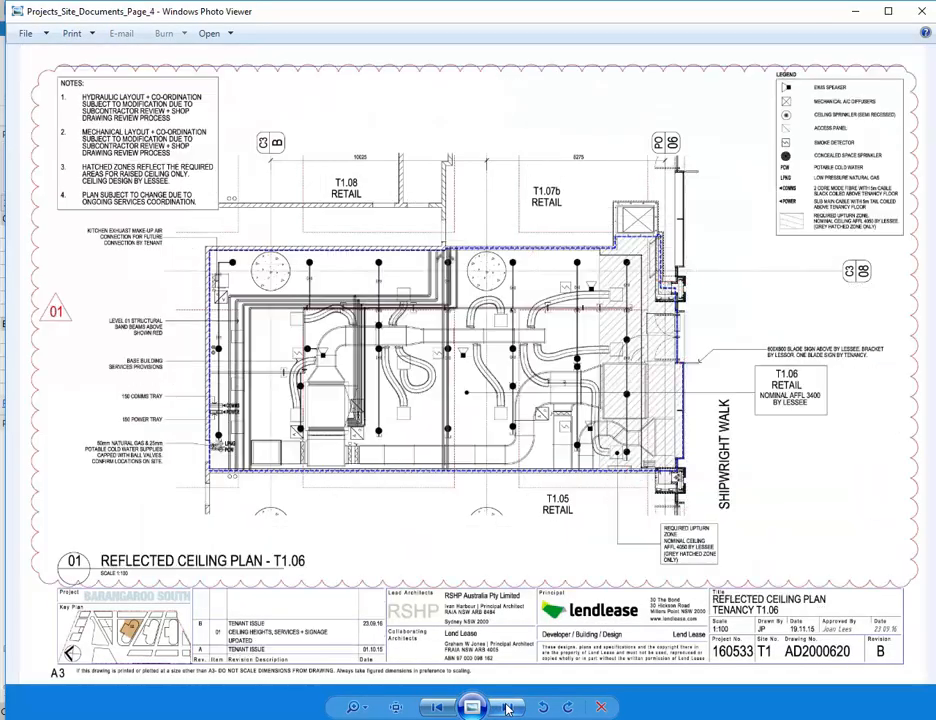
left_click(507, 707)
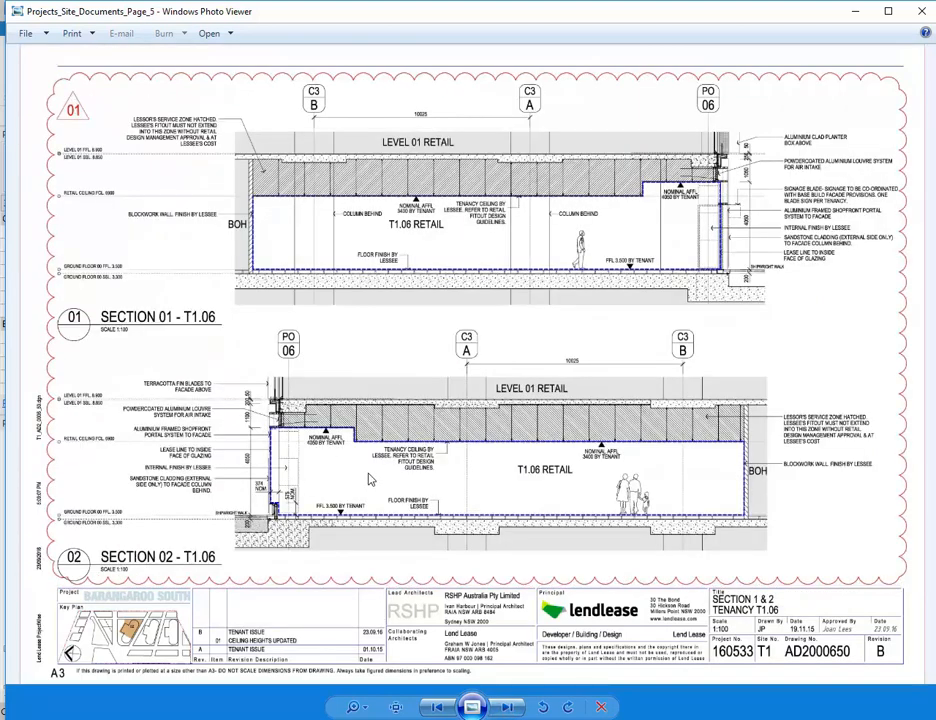
Examine the ceiling heights, façade height dimensions and floor level marks in Section 02 of tenancy T1.06.
scroll(370, 480, "up", 2)
scroll(148, 465, "up", 2)
scroll(150, 465, "up", 2)
mouse_move(153, 468)
left_mouse_down()
mouse_move(257, 388)
mouse_move(236, 432)
left_mouse_up()
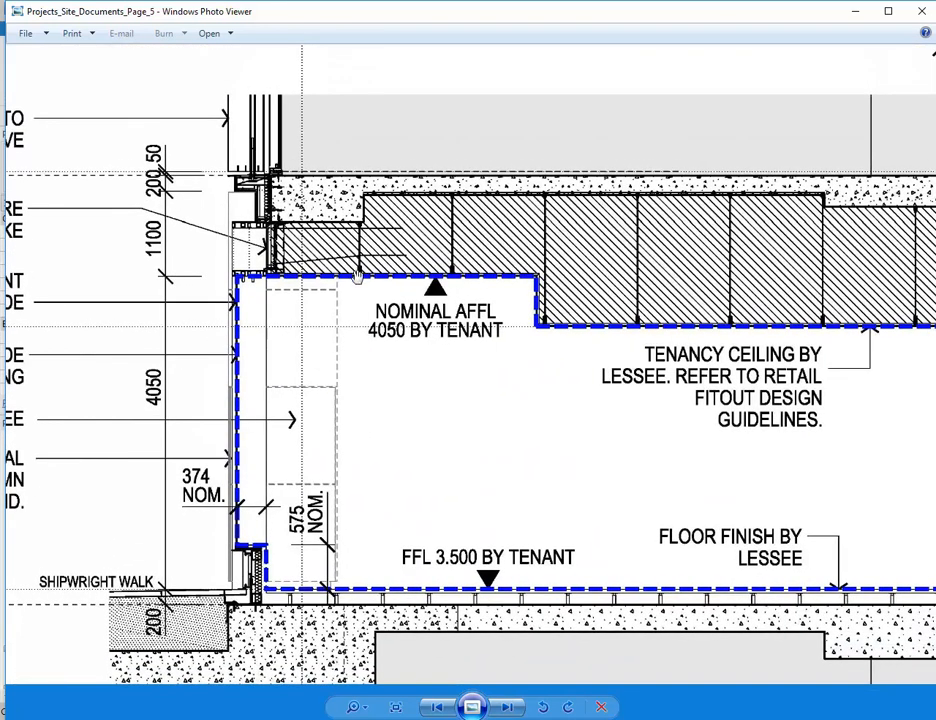
scroll(300, 326, "down", 4)
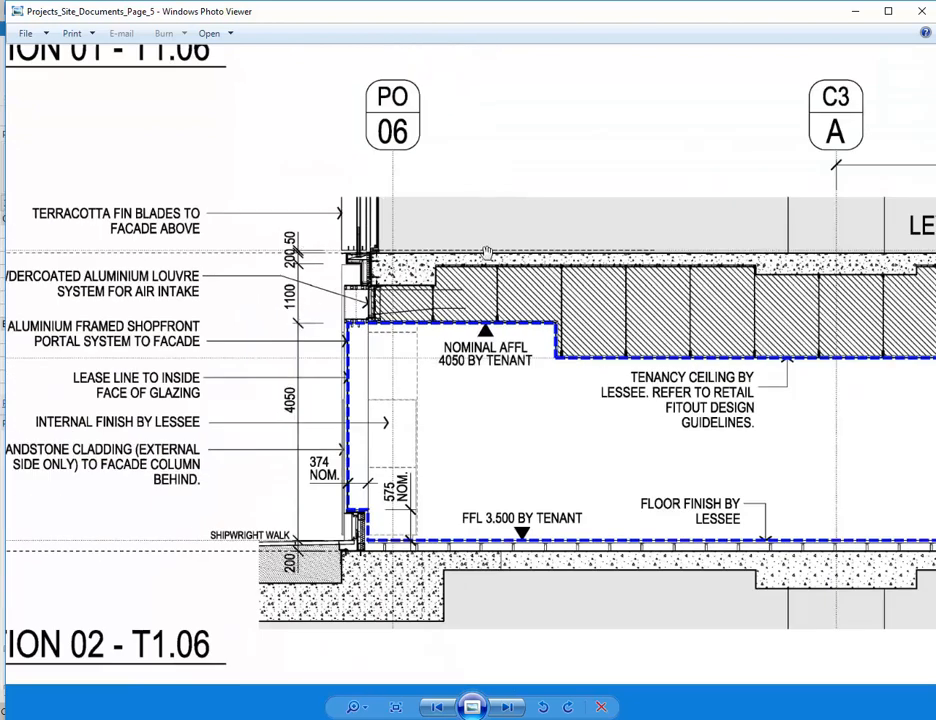
scroll(486, 253, "down", 3)
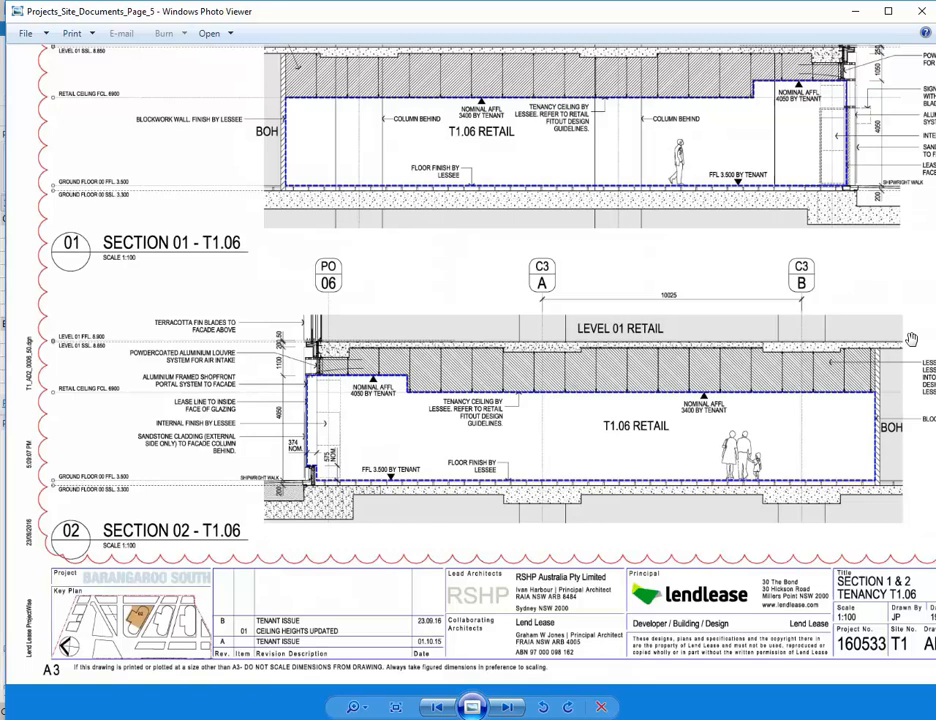
scroll(228, 264, "up", 3)
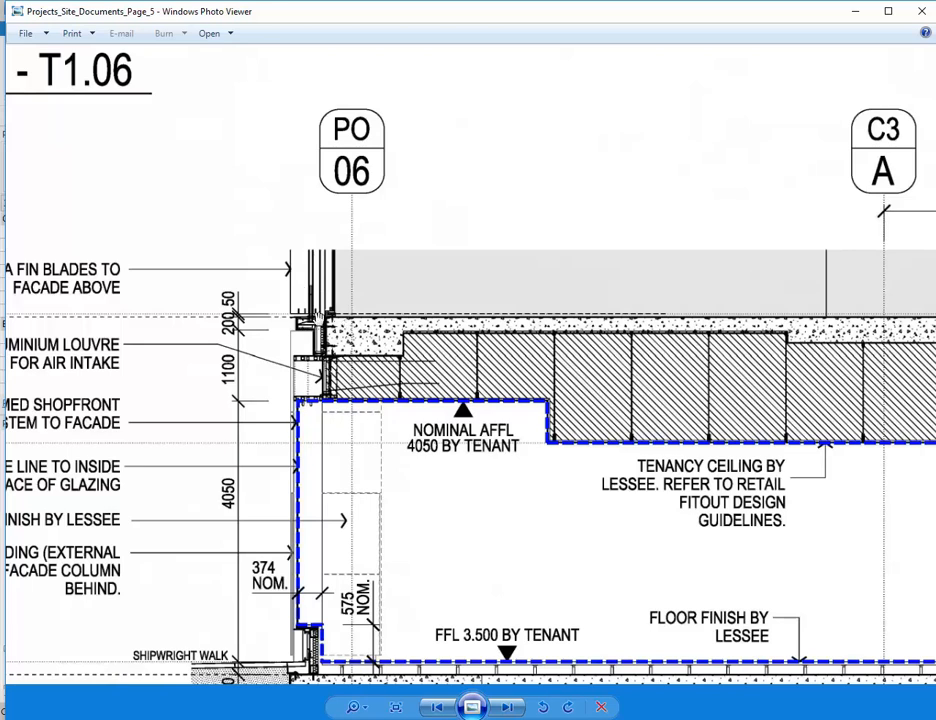
scroll(314, 316, "down", 3)
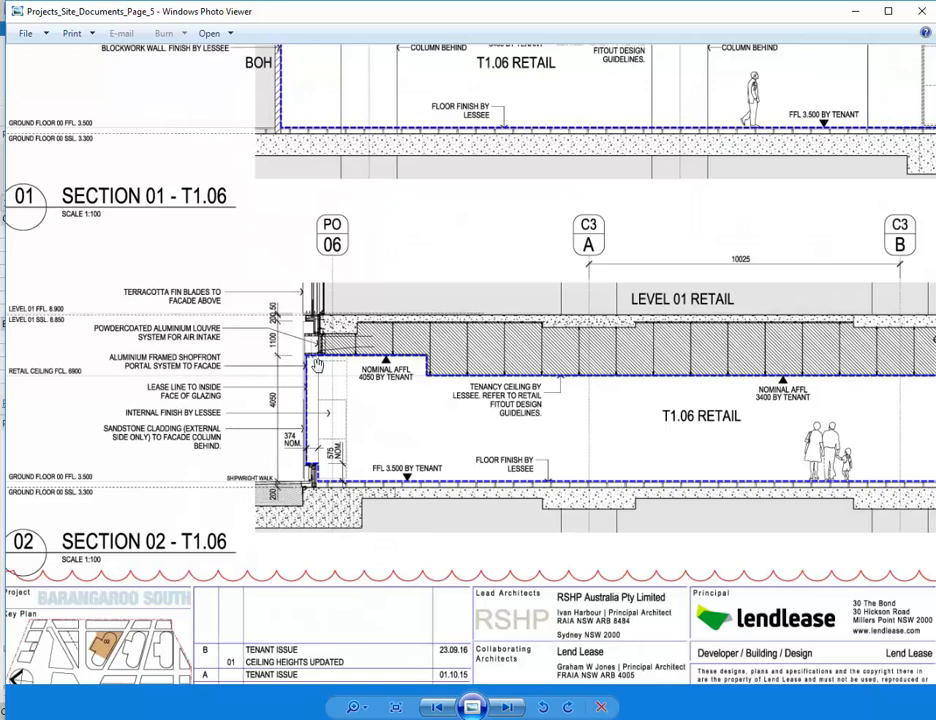
scroll(85, 393, "up", 3)
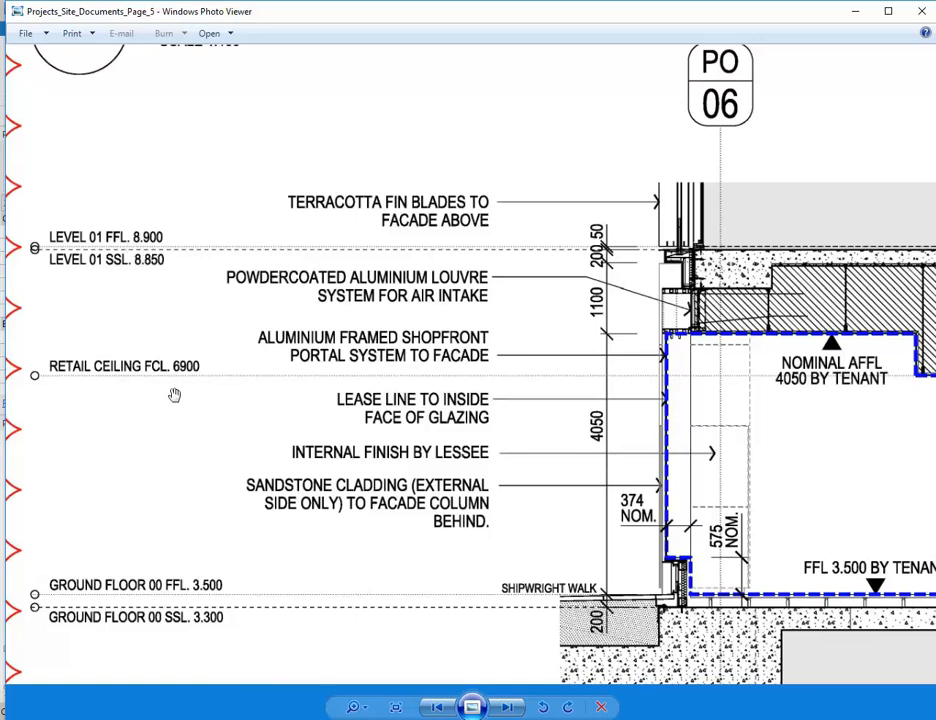
Switch to the Retail 2019 project in Revit, open the Section 1 view and inspect its existing levels.
left_click(343, 718)
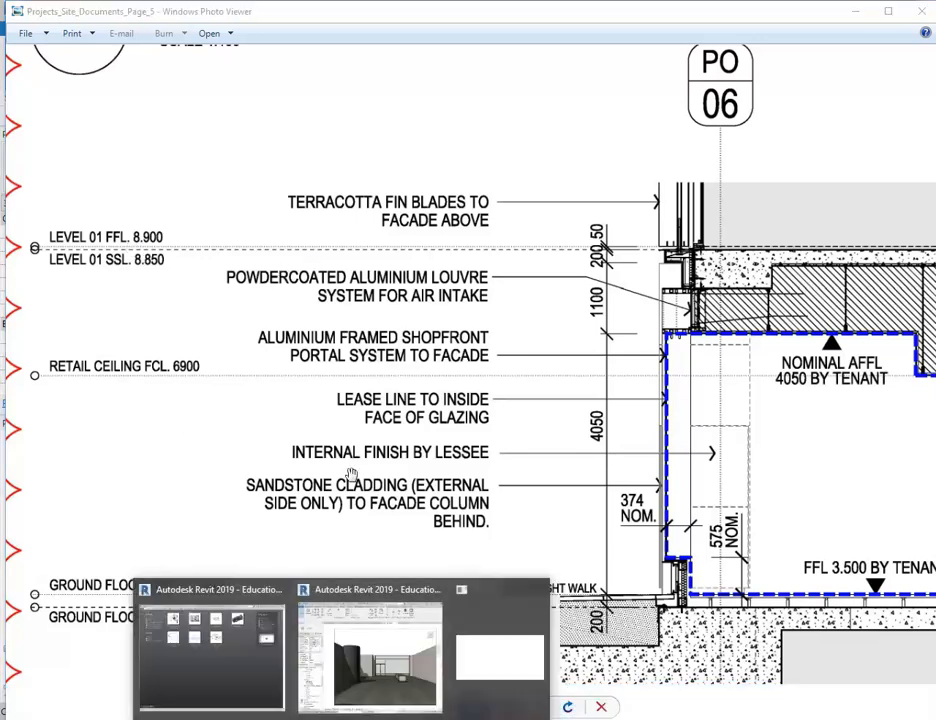
left_click(371, 661)
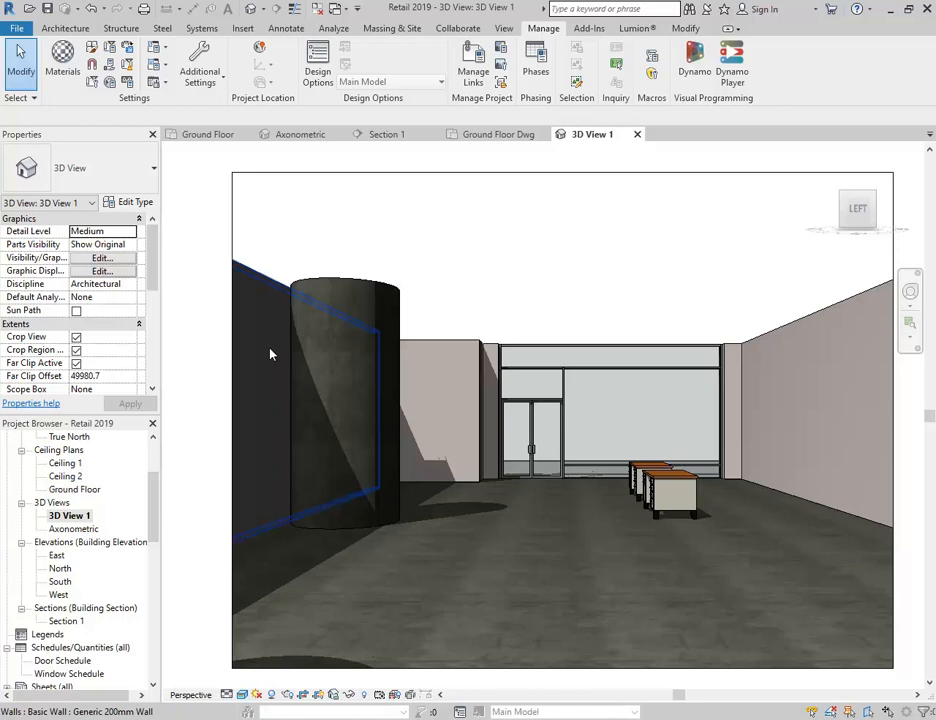
double_click(66, 621)
scroll(671, 416, "down", 1)
middle_click_drag(671, 416, 322, 391)
scroll(441, 418, "up", 6)
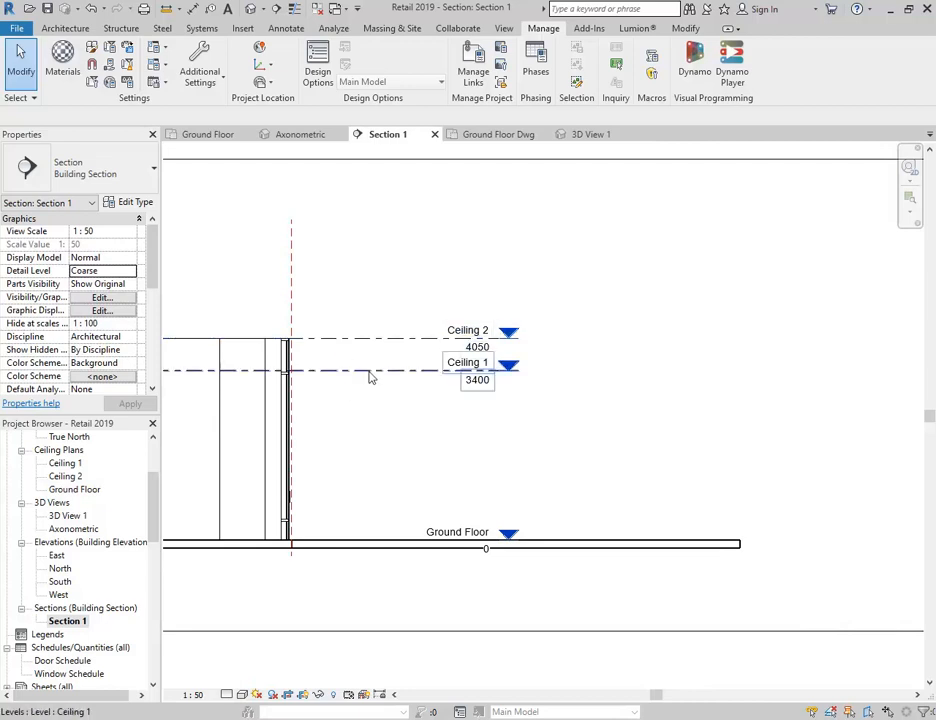
Draw a new level across the full section above Ceiling 2, at an elevation of about 5450.
scroll(376, 305, "down", 3)
middle_click_drag(376, 305, 858, 432)
scroll(362, 233, "down", 3)
middle_click_drag(372, 241, 421, 312)
scroll(411, 299, "up", 2)
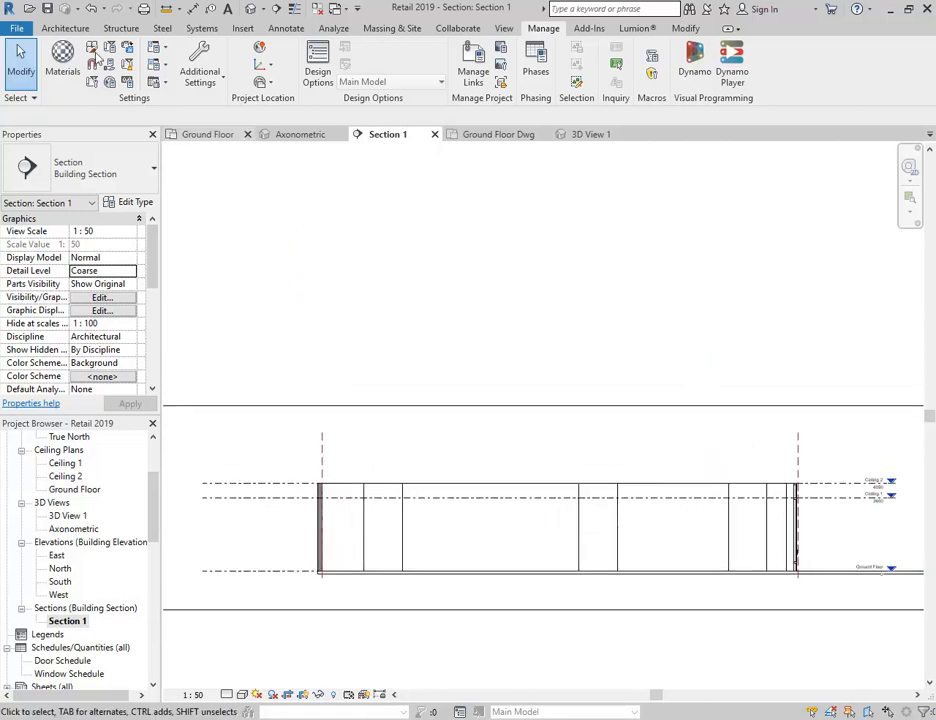
left_click(62, 28)
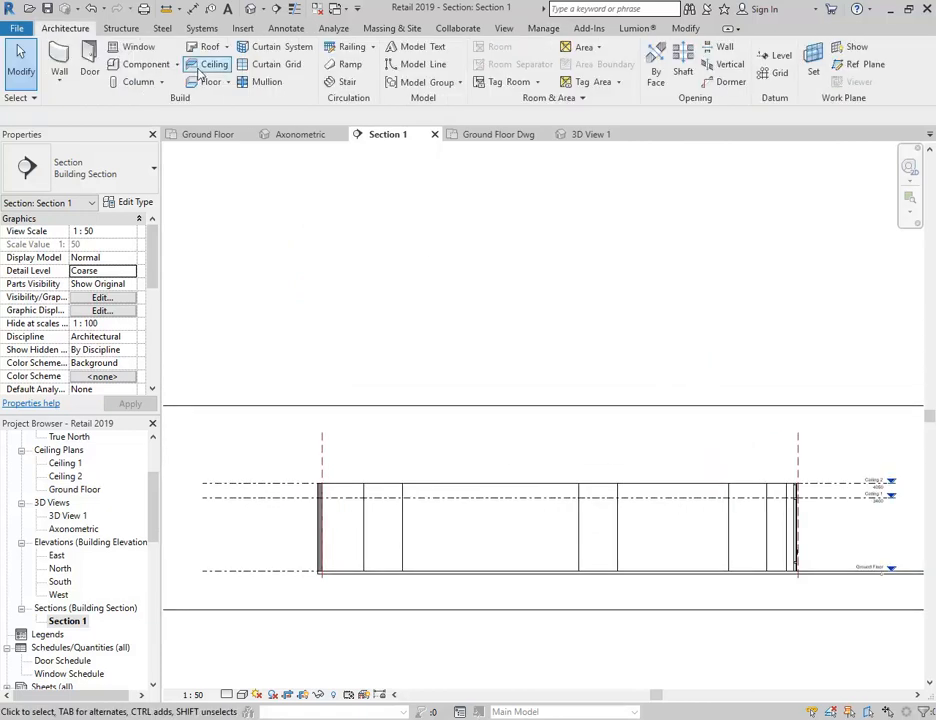
left_click(772, 58)
left_click(198, 452)
middle_click_drag(779, 456, 418, 424)
scroll(537, 417, "up", 2)
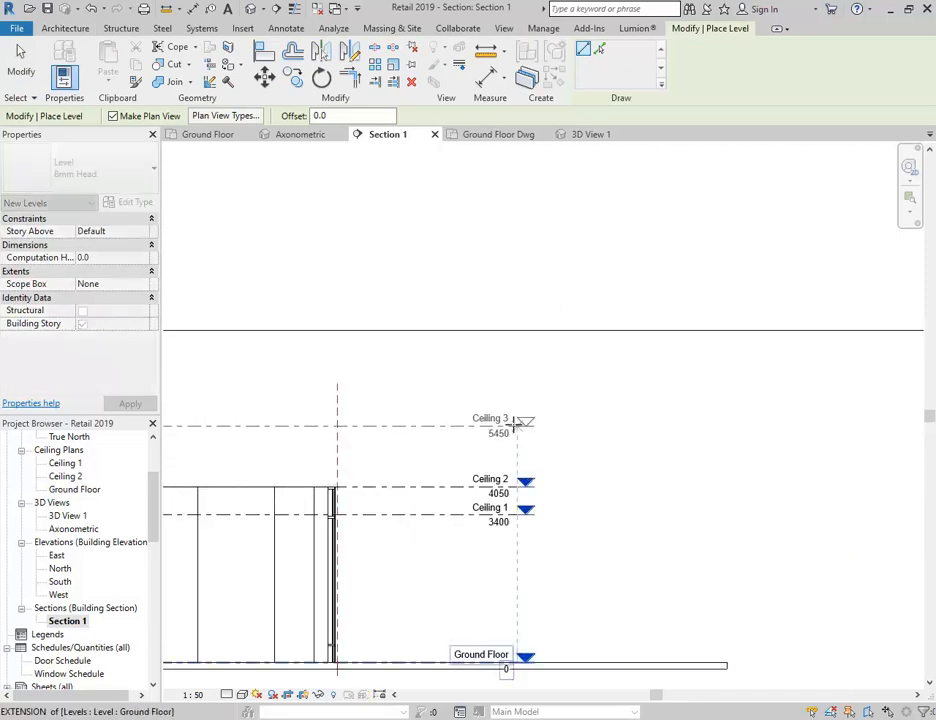
left_click(515, 425)
Rename the new top level to Level 1 and rename its corresponding views as well.
scroll(500, 420, "up", 2)
left_click(477, 325)
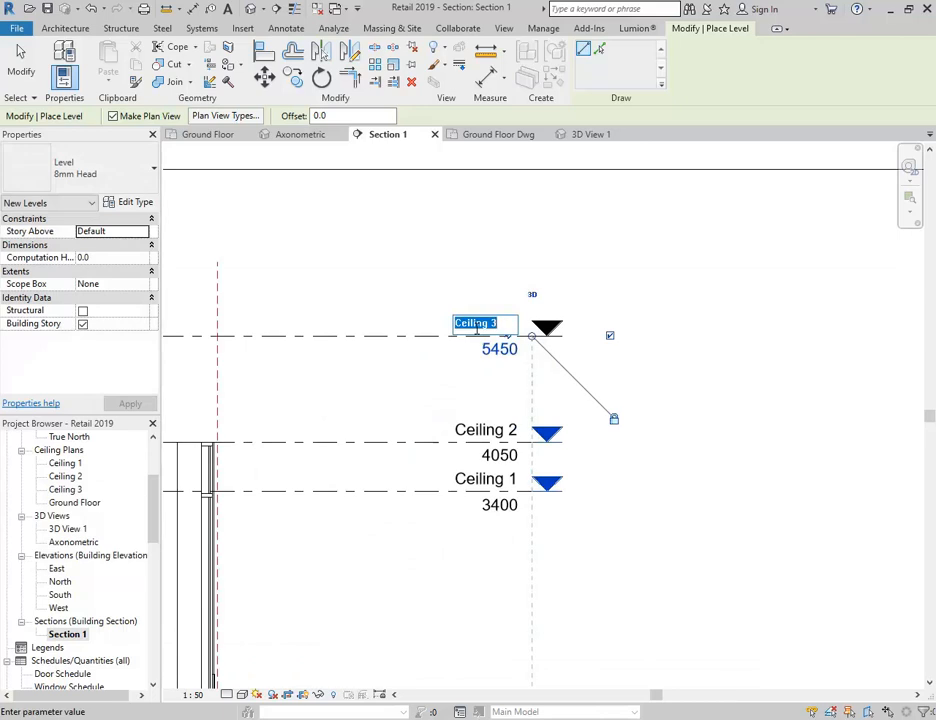
type("Level 1")
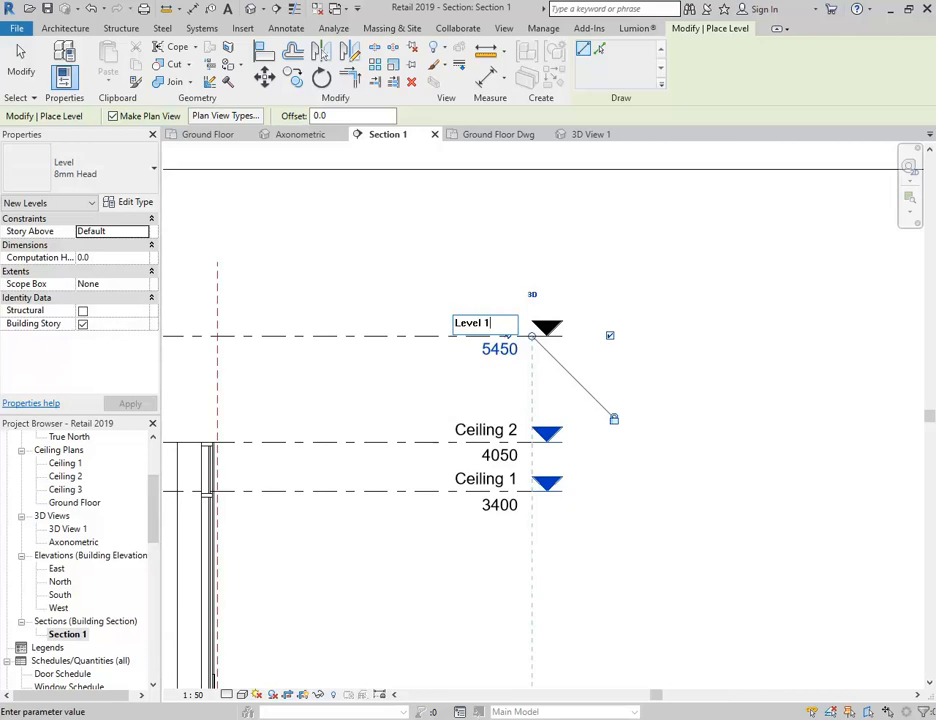
key("Return")
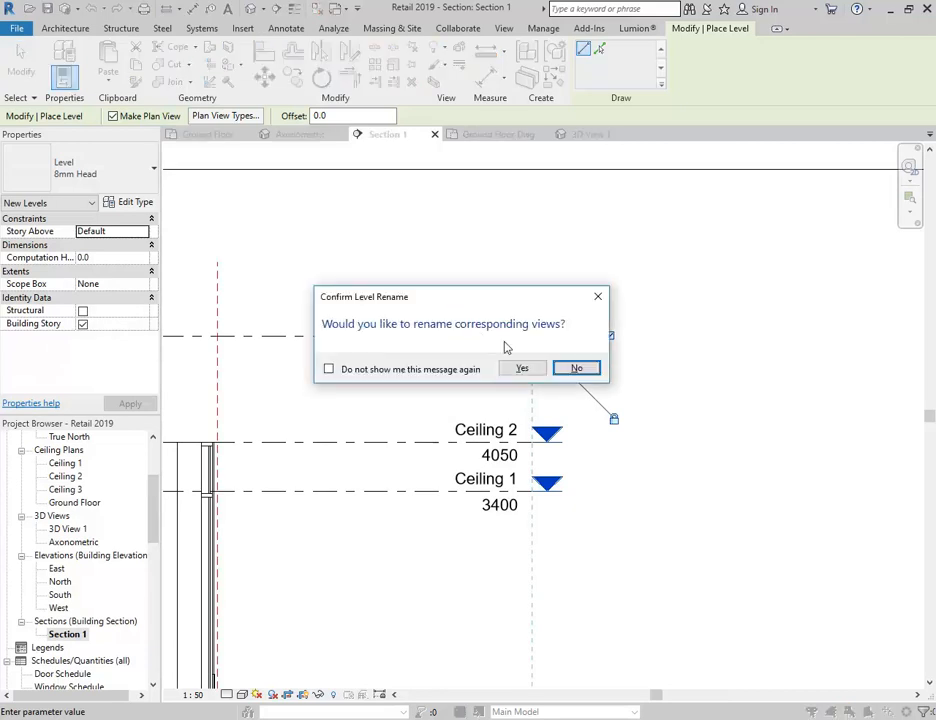
left_click(524, 368)
Set the elevation of Level 1 to 5400 and end the level placement.
left_click(493, 356)
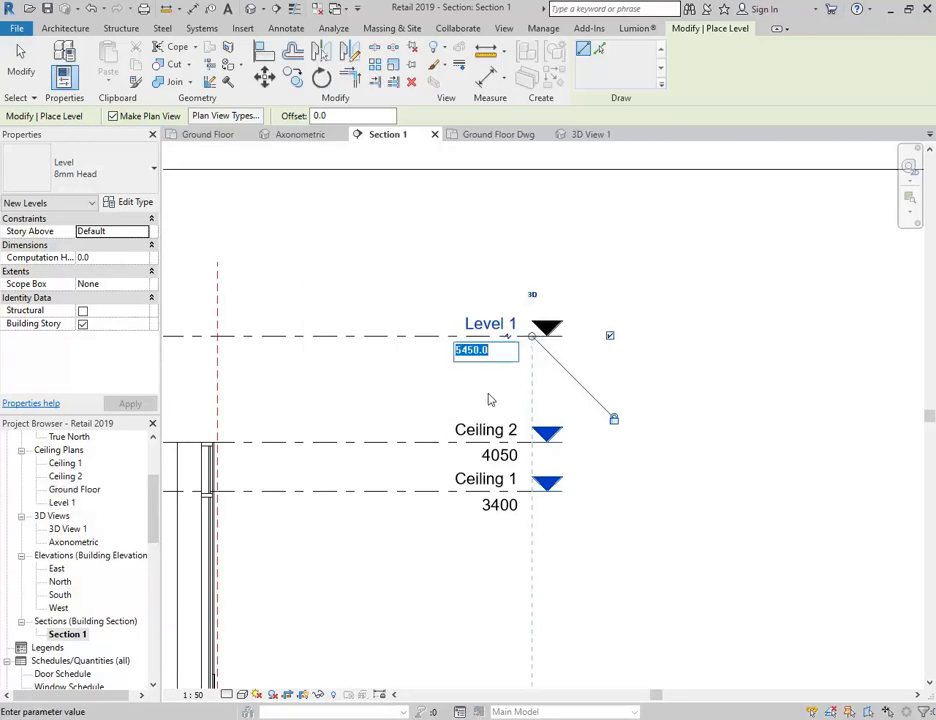
type("5400")
key("Return")
right_click(367, 230)
left_click(385, 238)
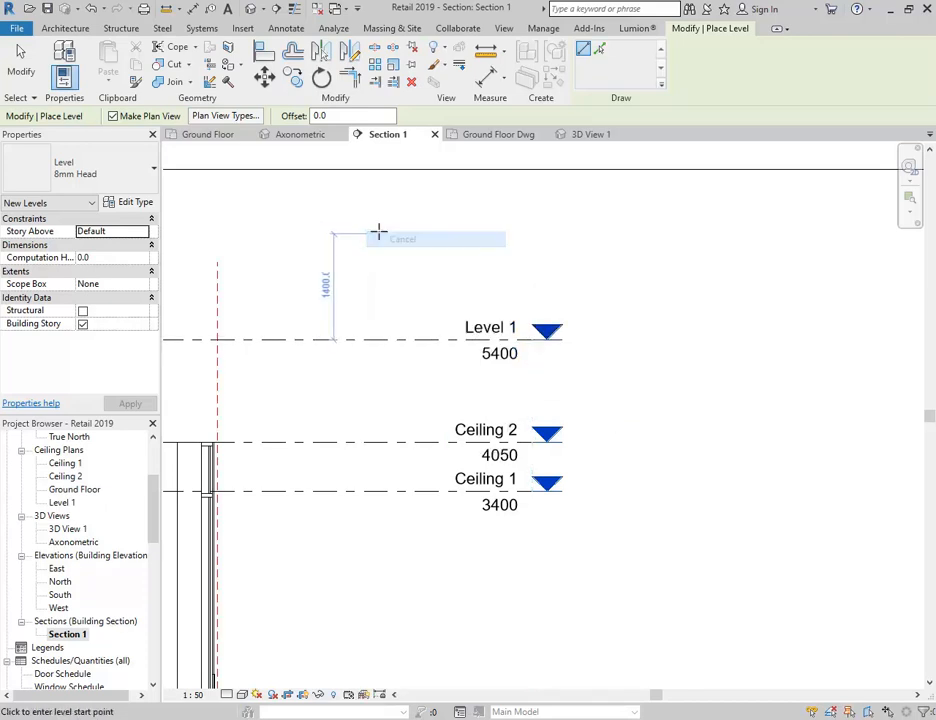
right_click(381, 233)
left_click(391, 241)
scroll(364, 295, "down", 3)
middle_click_drag(364, 296, 662, 284)
scroll(573, 338, "up", 1)
middle_click_drag(573, 339, 742, 366)
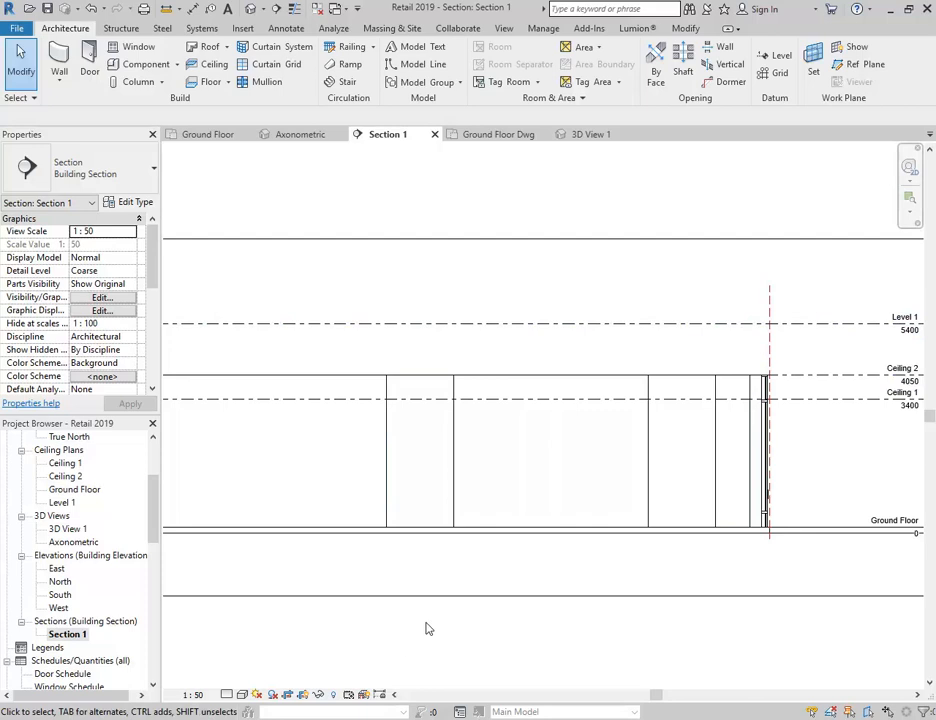
scroll(495, 389, "down", 1)
middle_click_drag(495, 389, 161, 397)
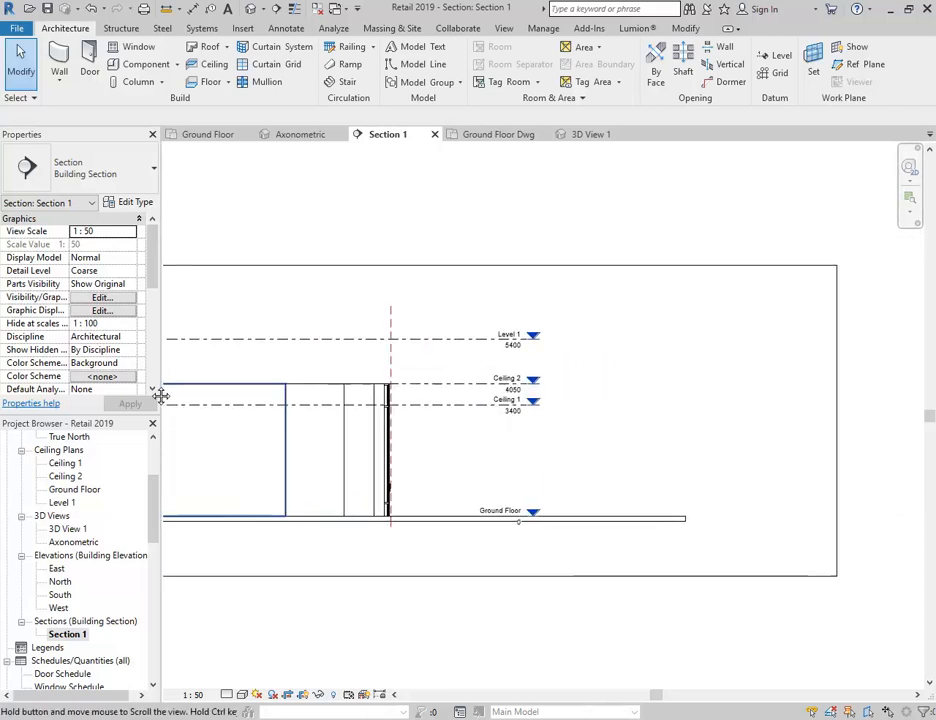
Review the Section 1 levels, switch to Windows Photo Viewer and compare them with the ceiling heights on the T1.06 section drawings.
scroll(404, 406, "up", 4)
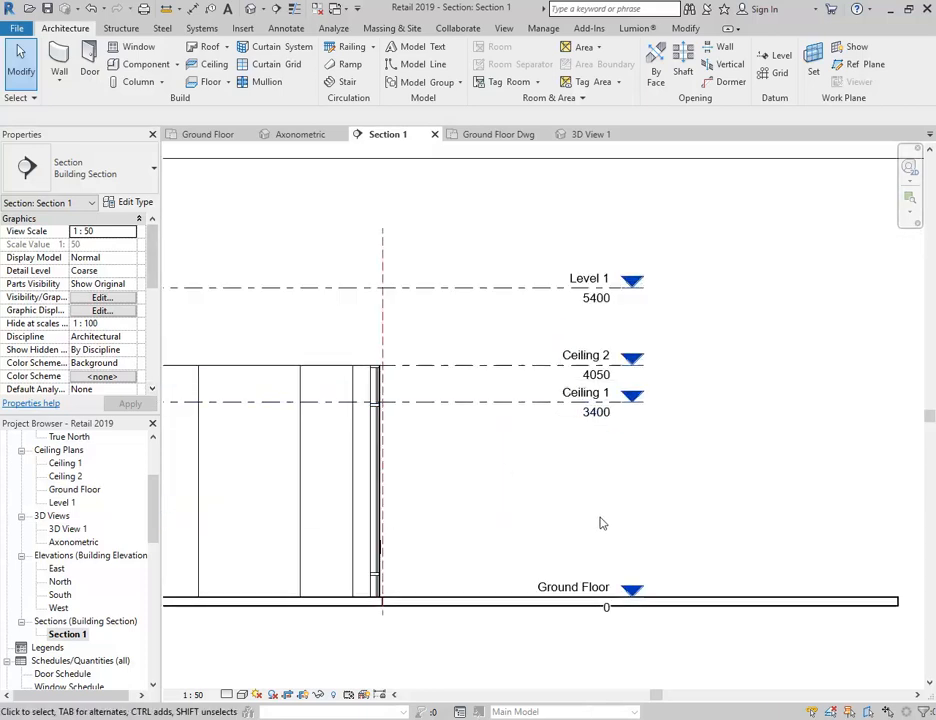
scroll(560, 490, "up", 1)
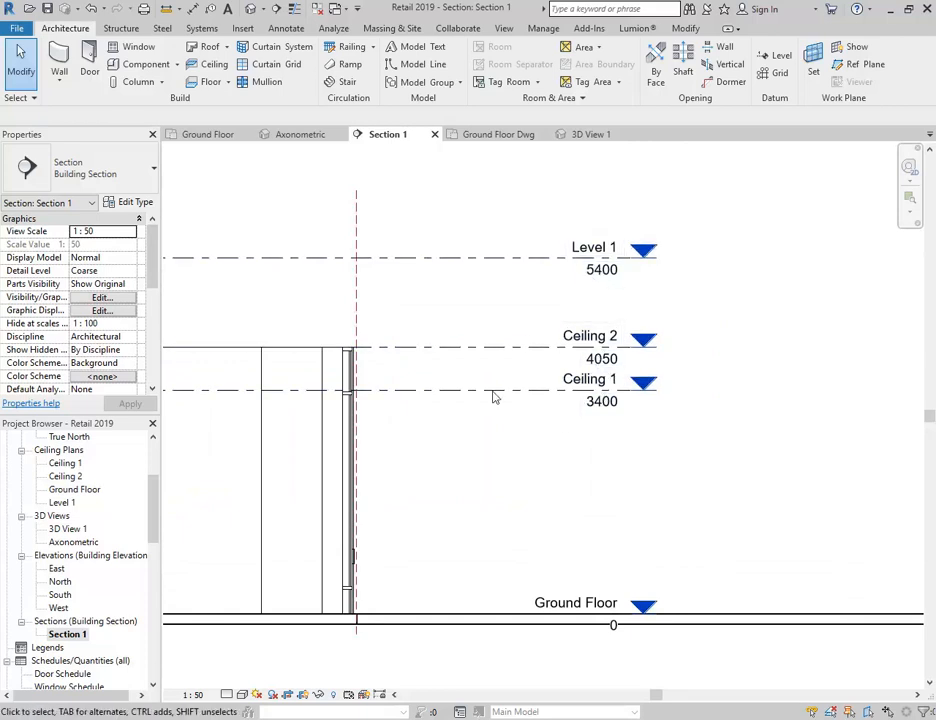
key("alt+Tab")
left_click_drag(785, 411, 222, 411)
scroll(257, 427, "down", 5)
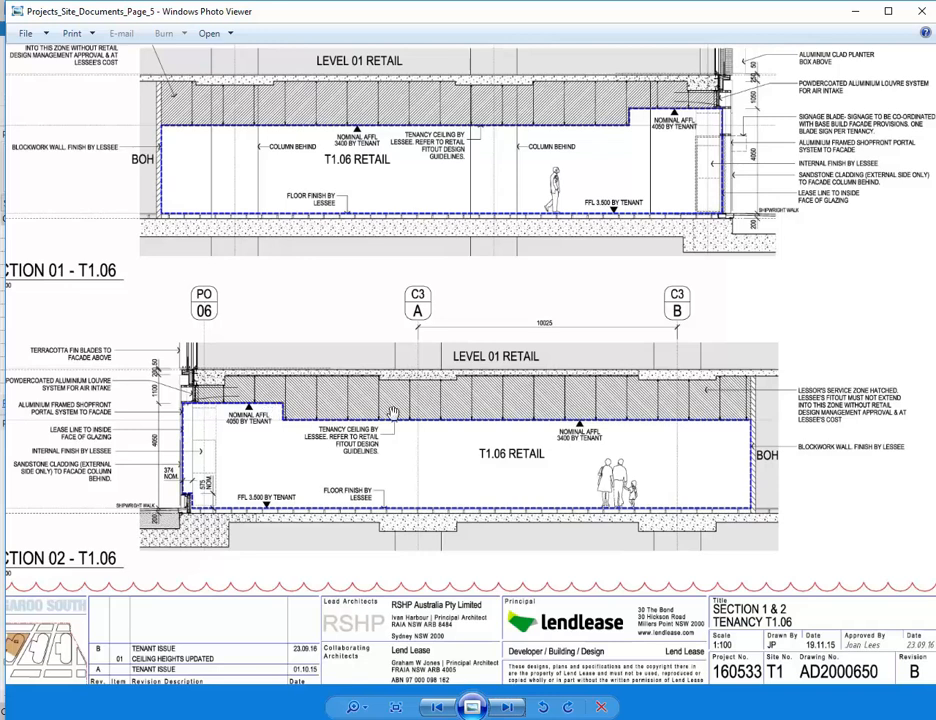
scroll(517, 428, "up", 2)
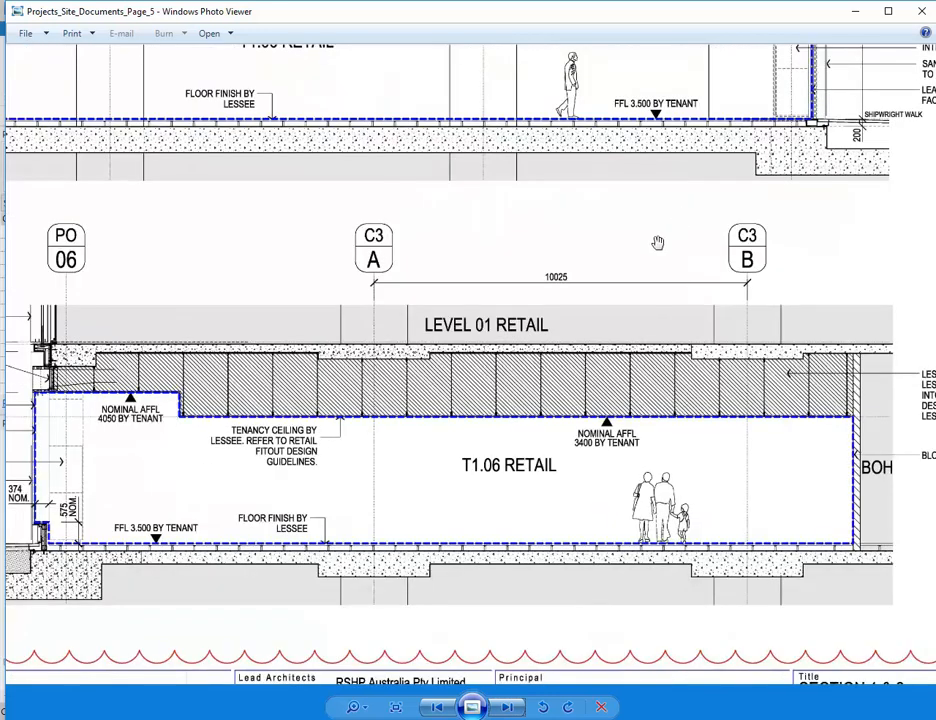
left_click_drag(123, 489, 371, 480)
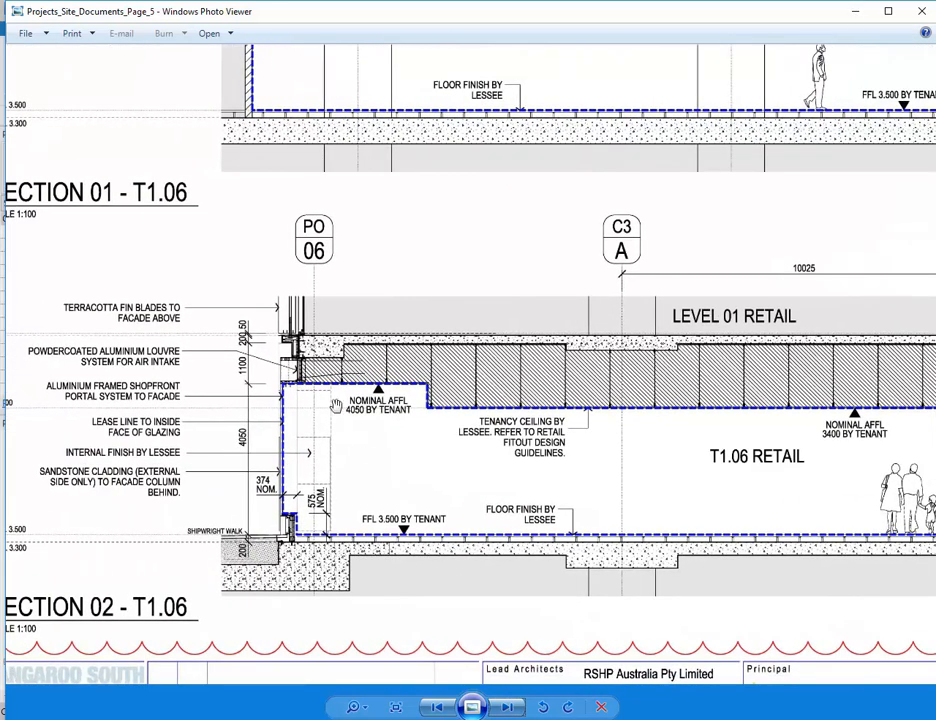
scroll(352, 416, "up", 3)
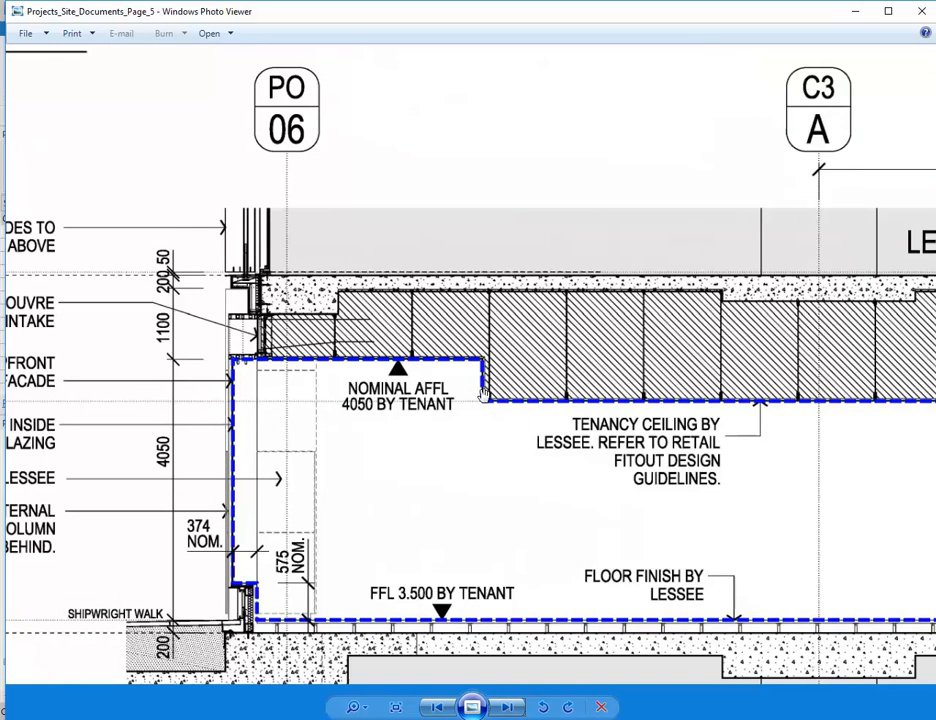
scroll(428, 403, "down", 3)
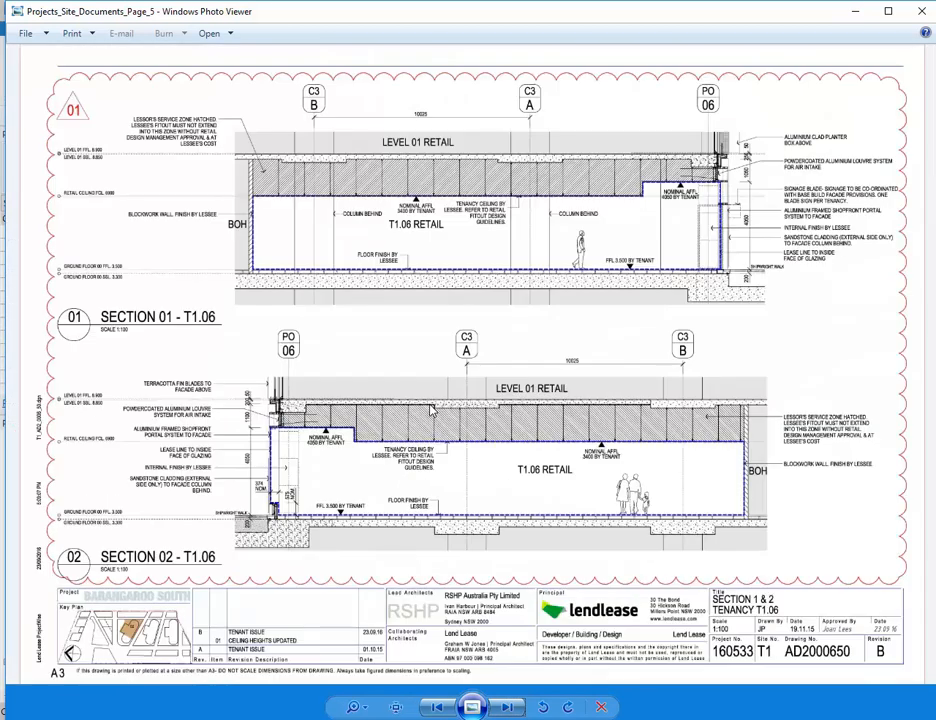
Leaf through the site documents to the T1.06 reflected ceiling plan and examine the hatched upturn zone beside the shopfront.
left_click(507, 707)
left_click(507, 707)
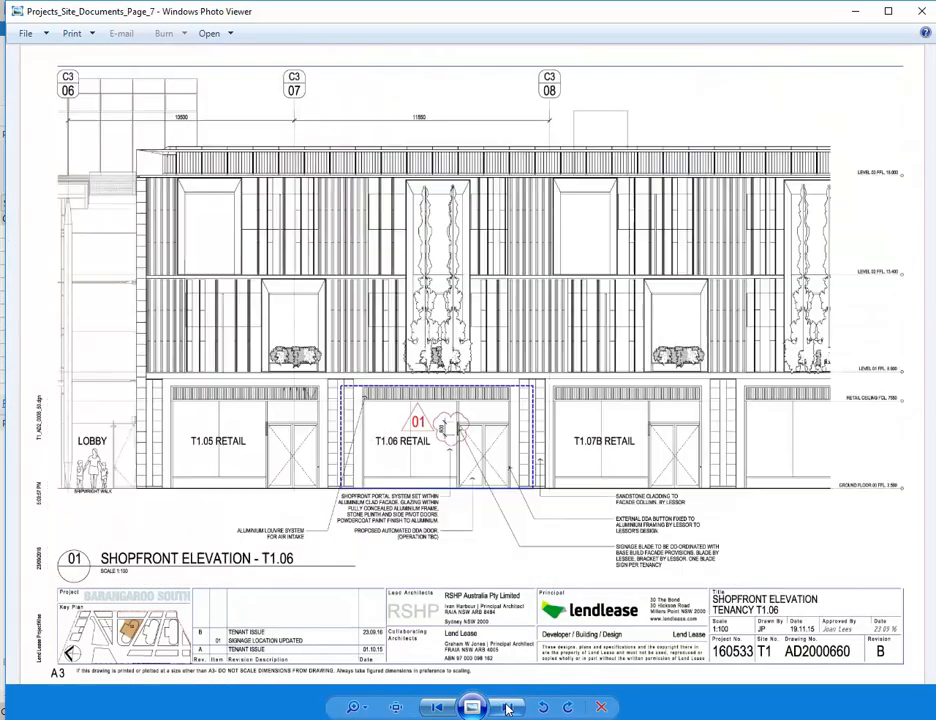
left_click(438, 707)
left_click(438, 707)
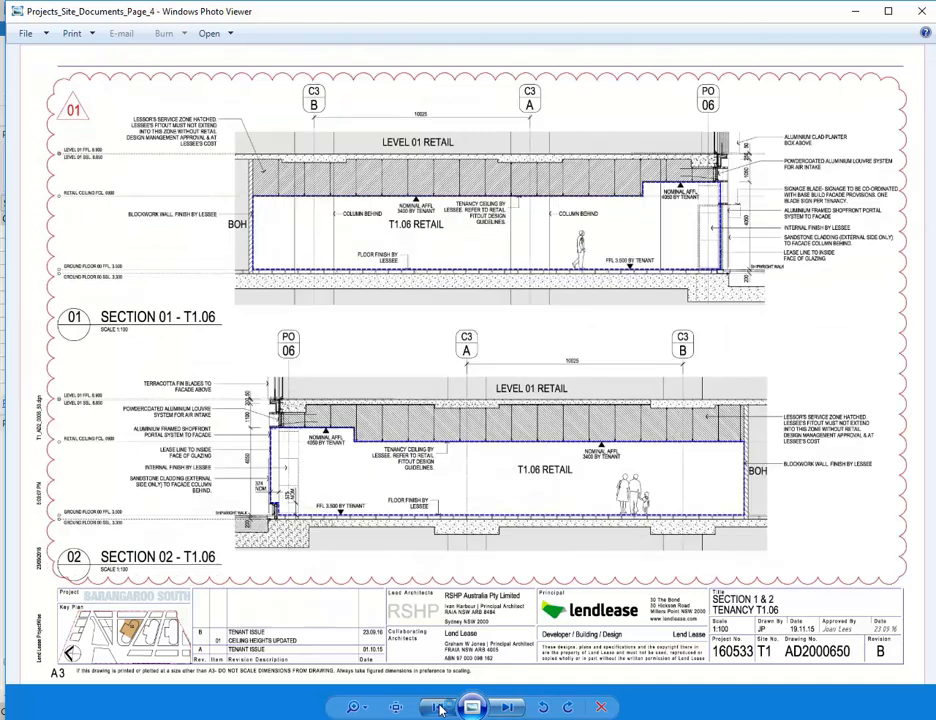
left_click(438, 707)
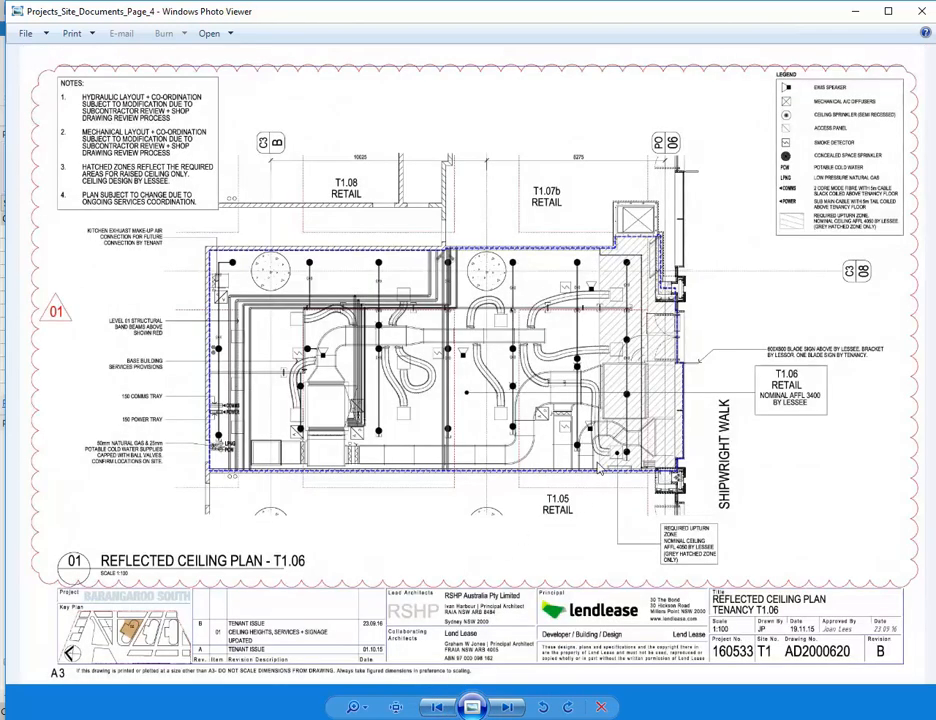
scroll(762, 378, "up", 3)
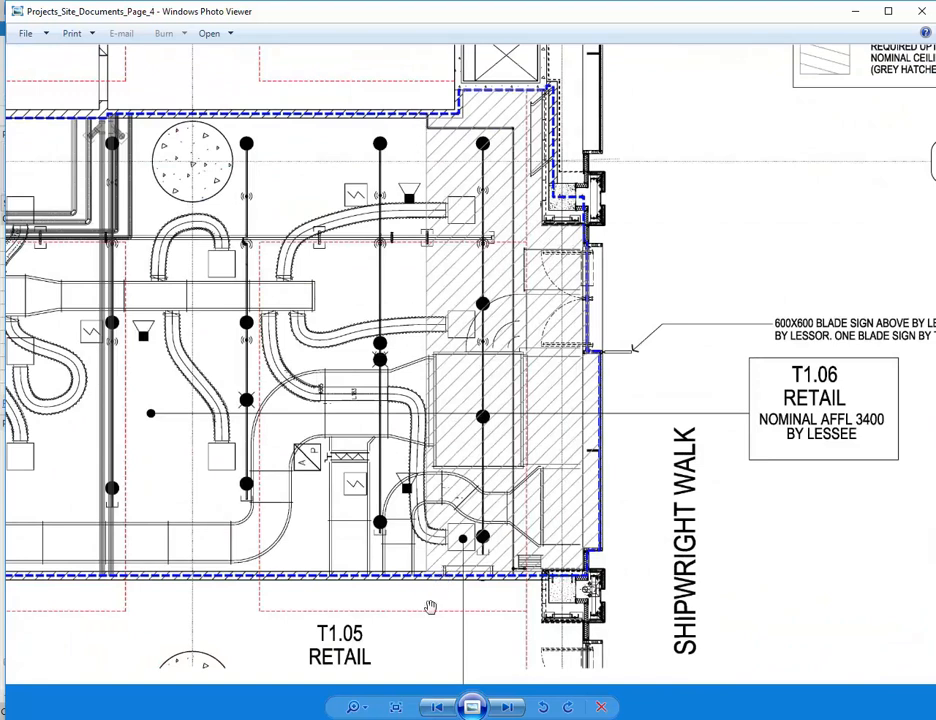
scroll(435, 415, "down", 3)
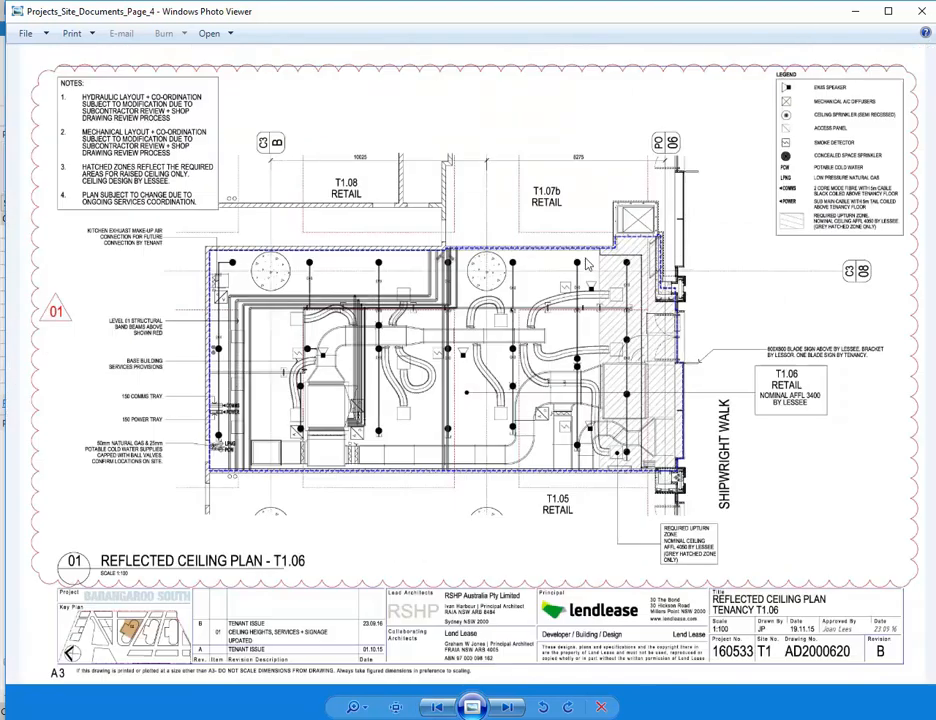
Switch back to the Retail 2019 project in Revit and open the Ground Floor ceiling plan.
mouse_move(341, 719)
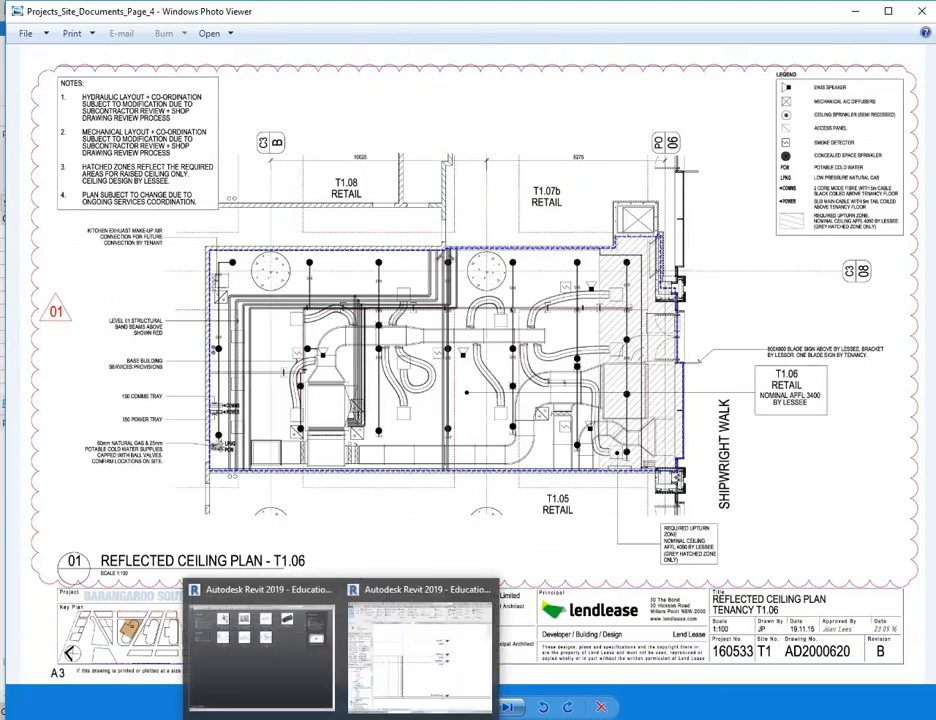
left_click(426, 670)
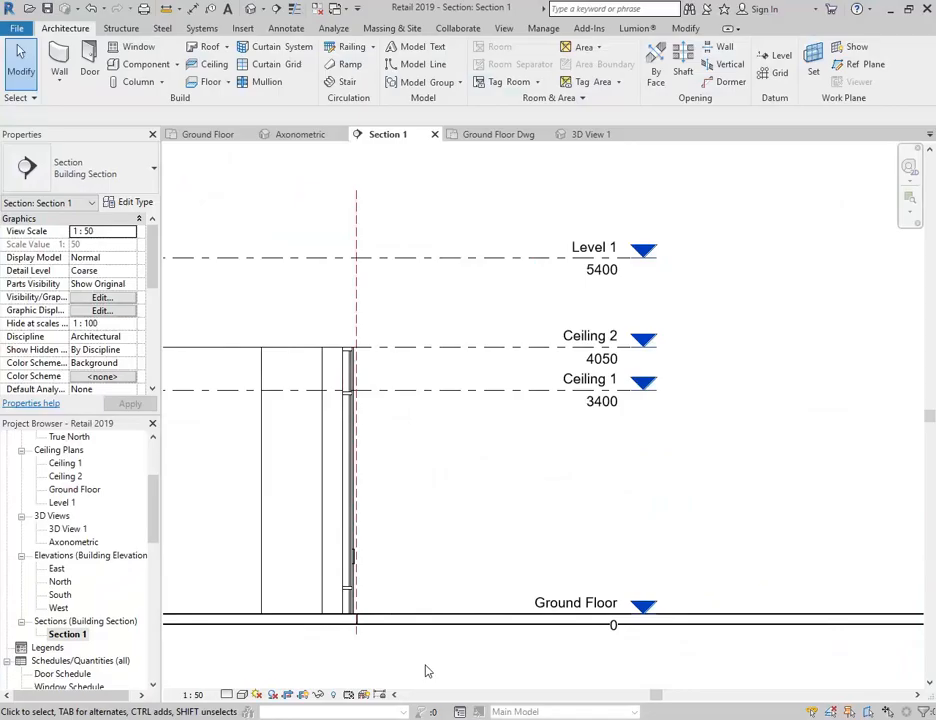
scroll(263, 348, "down", 1)
middle_click_drag(263, 348, 606, 364)
left_click_drag(154, 496, 150, 459)
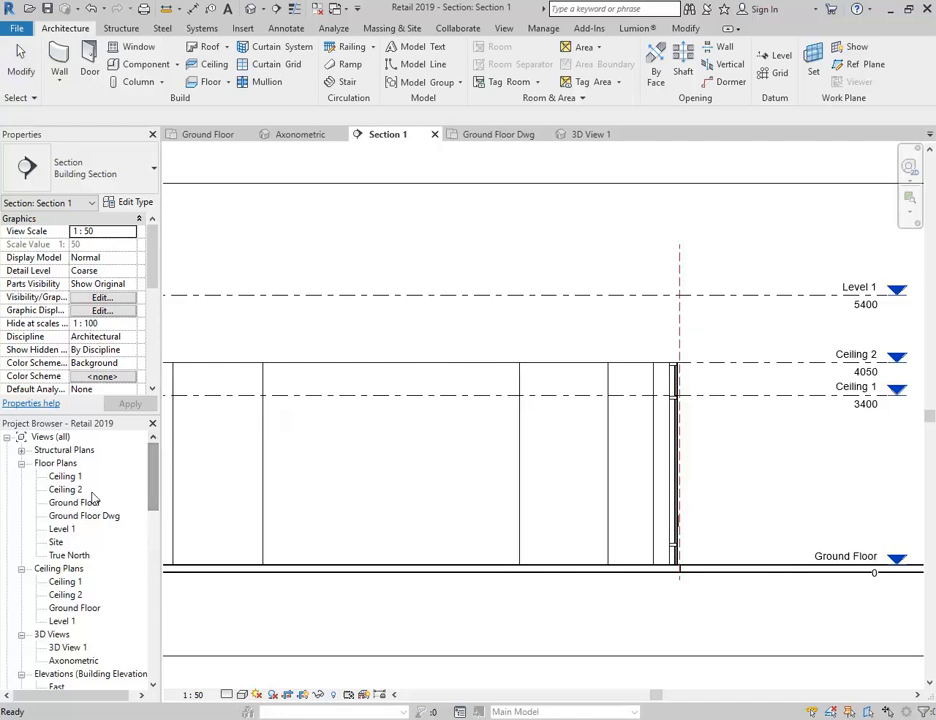
double_click(64, 608)
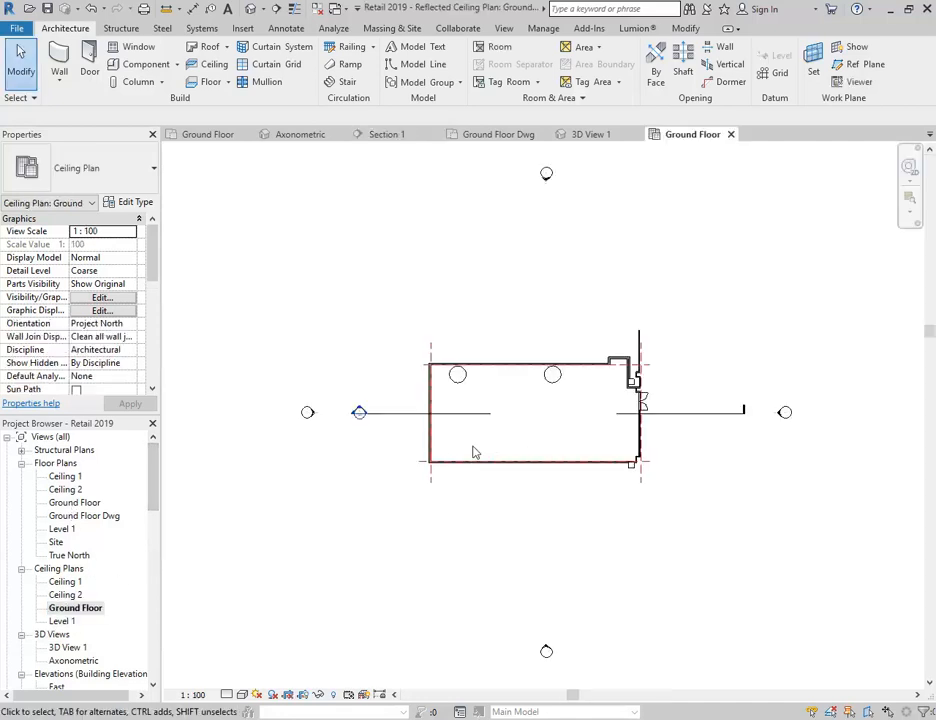
Duplicate the Ground Floor ceiling plan without detailing and rename the copy Ground Floor Dwg.
right_click(84, 612)
mouse_move(268, 386)
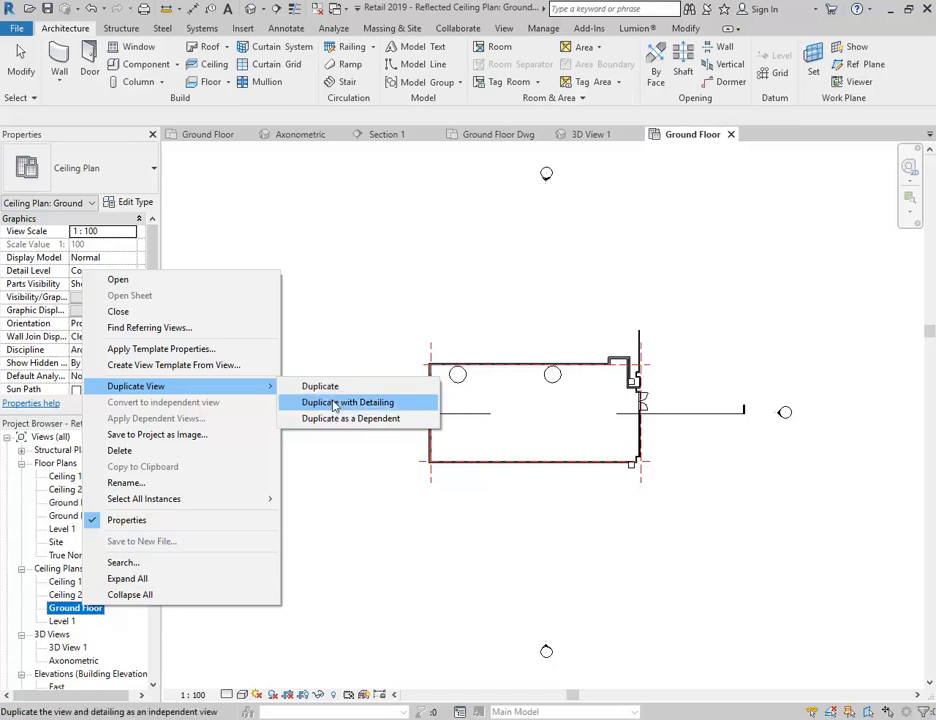
left_click(335, 388)
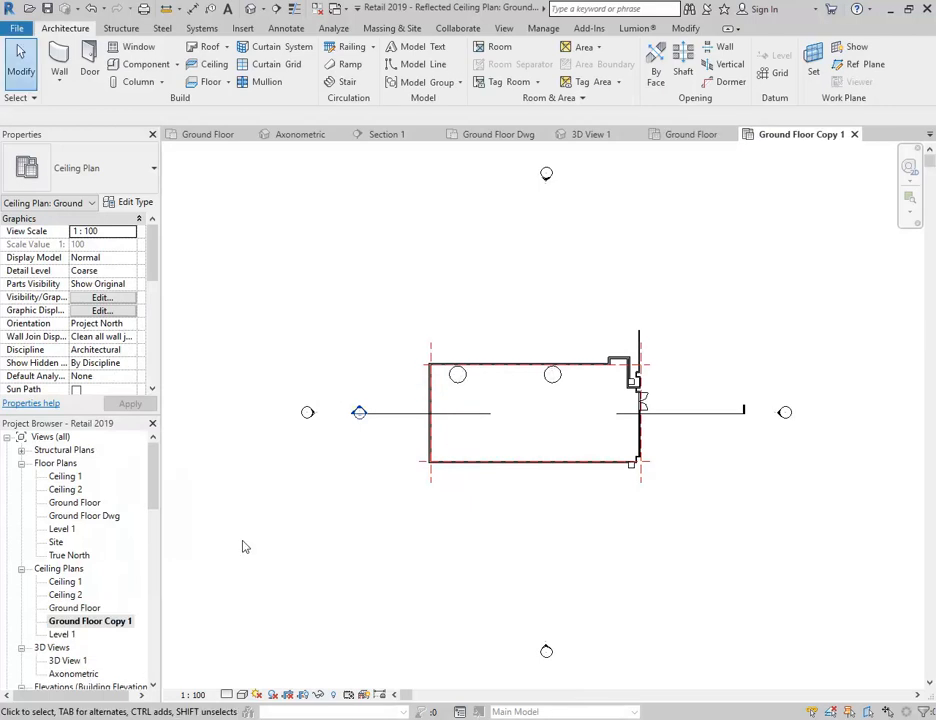
right_click(85, 622)
left_click(130, 494)
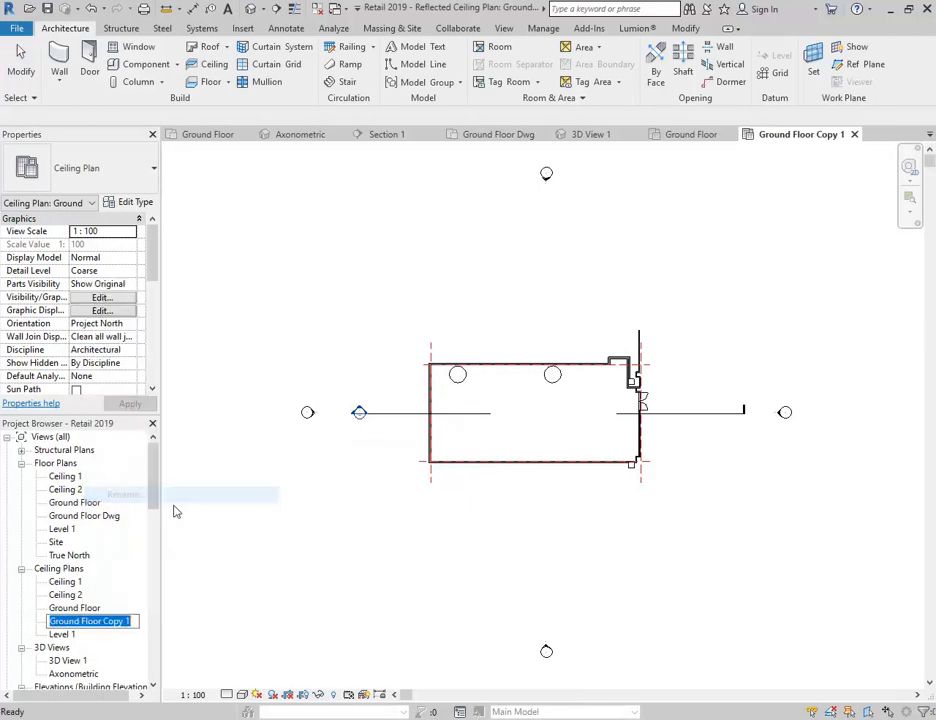
left_click_drag(104, 622, 196, 620)
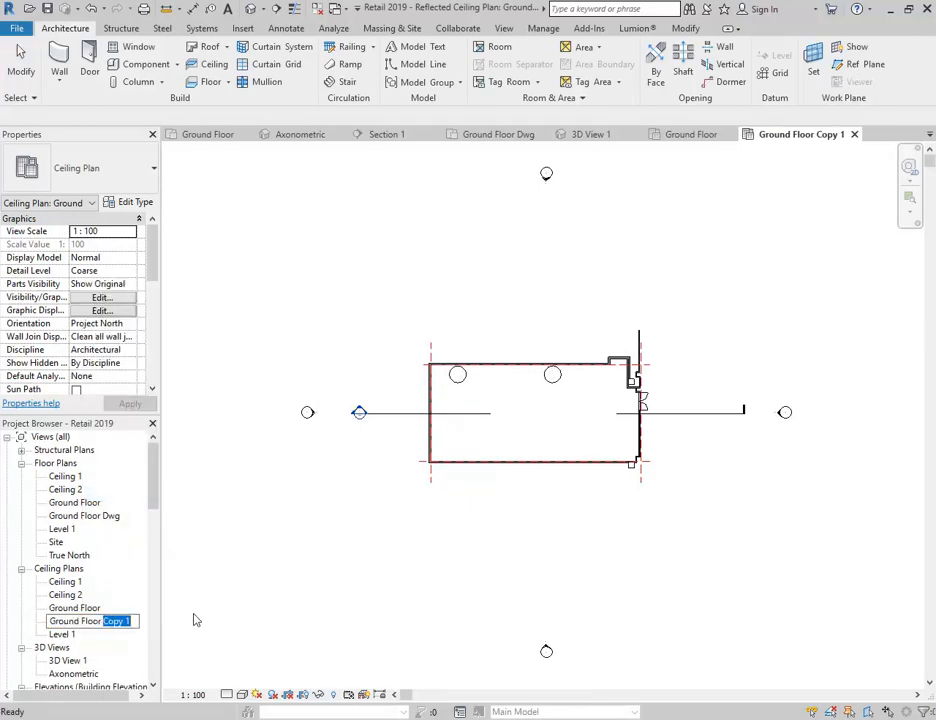
type("Dwg")
key("Return")
left_click(373, 291)
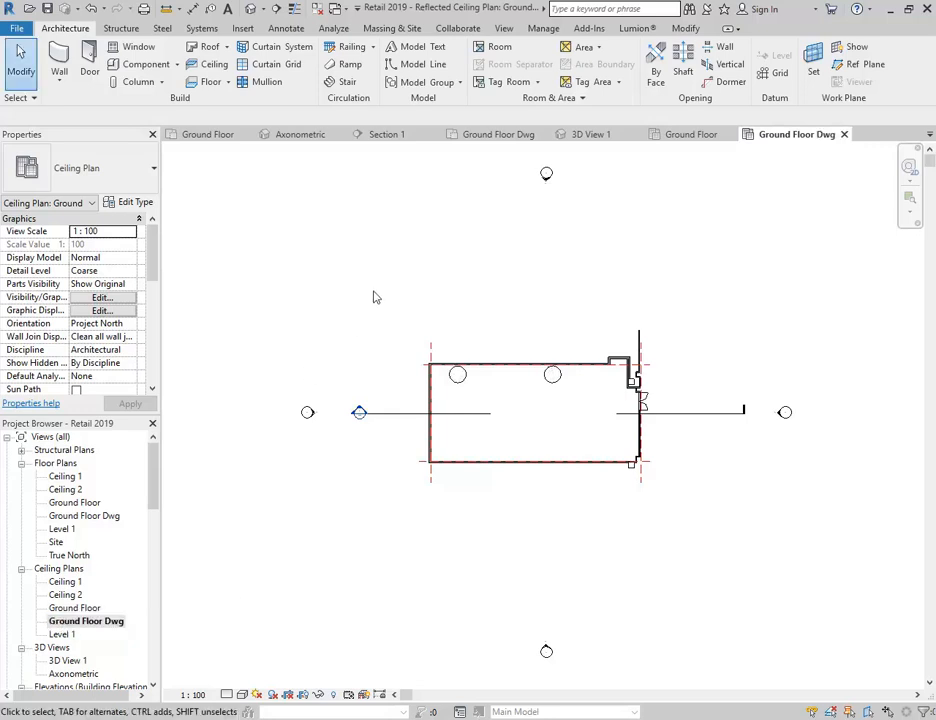
Start an image import and browse to 5X 2019 > Retail Design Drawings JPG on the Student_Share_PC drive.
left_click(246, 29)
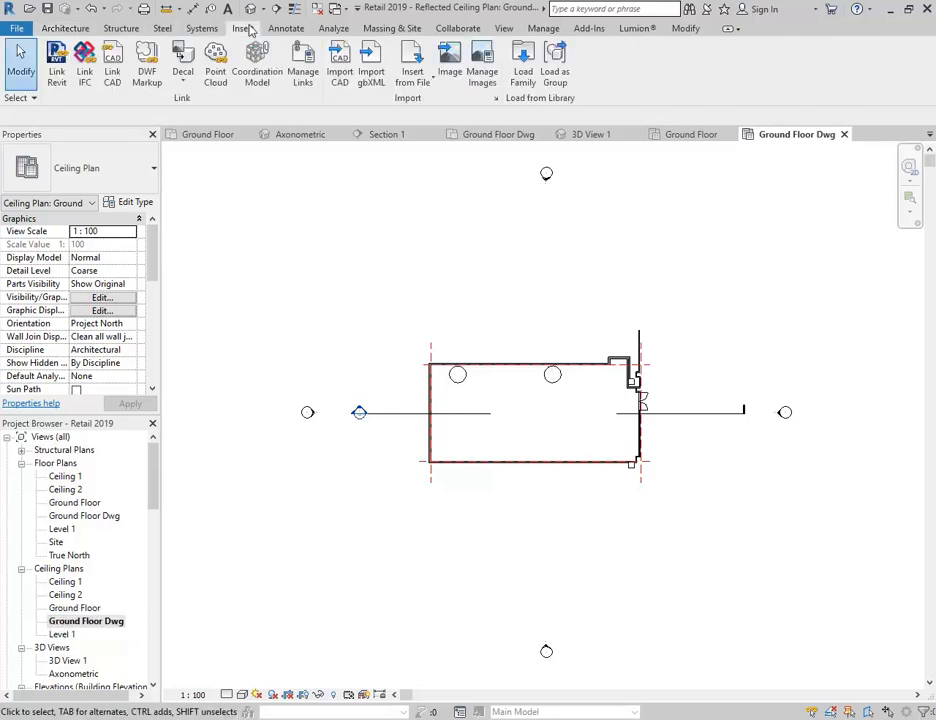
left_click(450, 70)
left_click(449, 273)
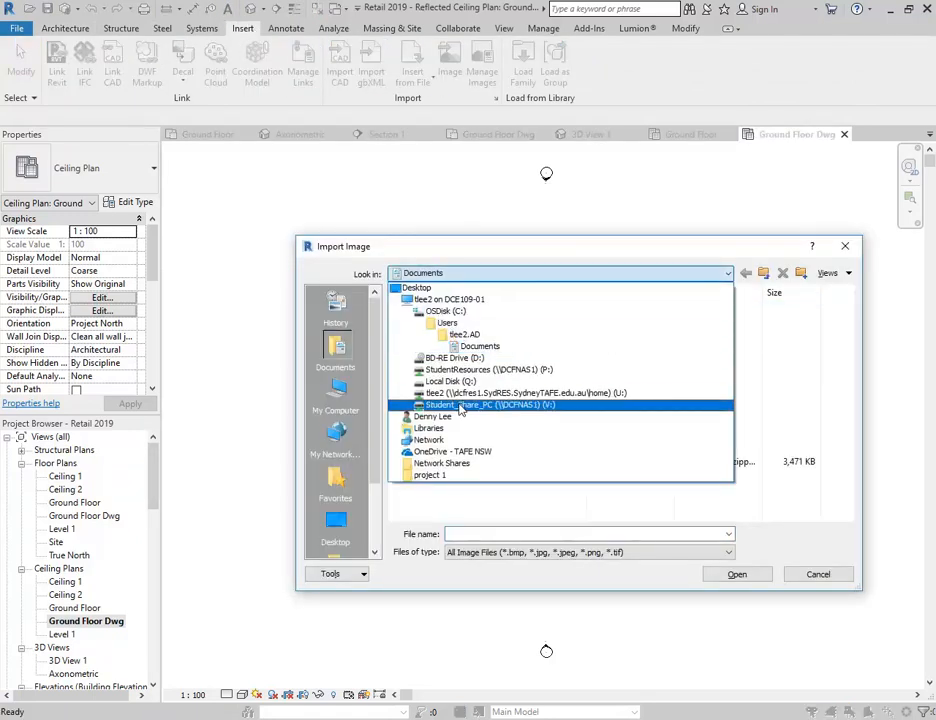
left_click(460, 405)
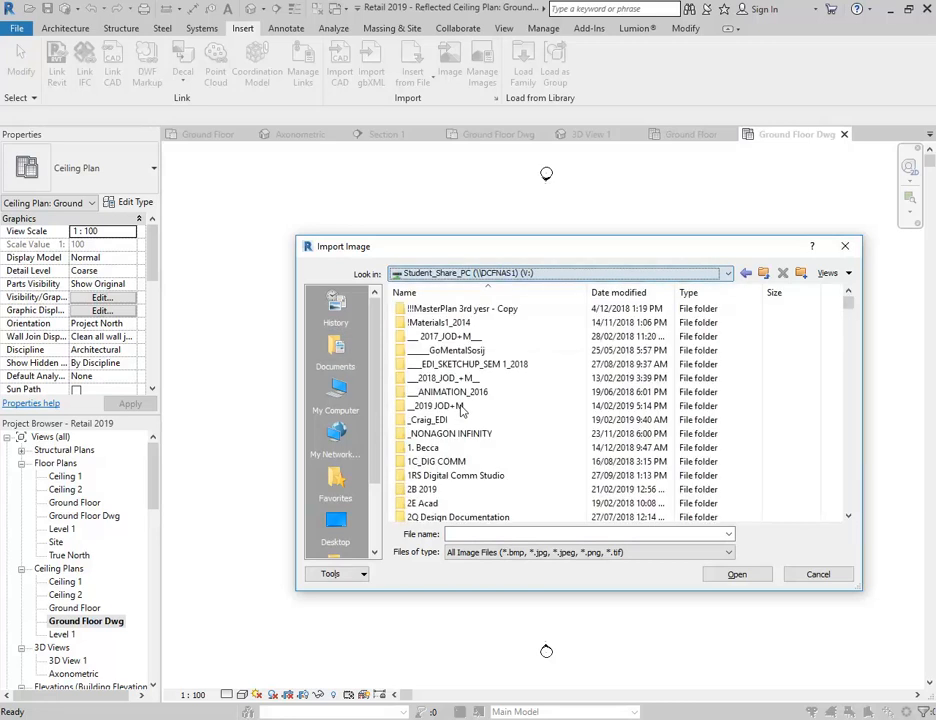
scroll(450, 447, "down", 15)
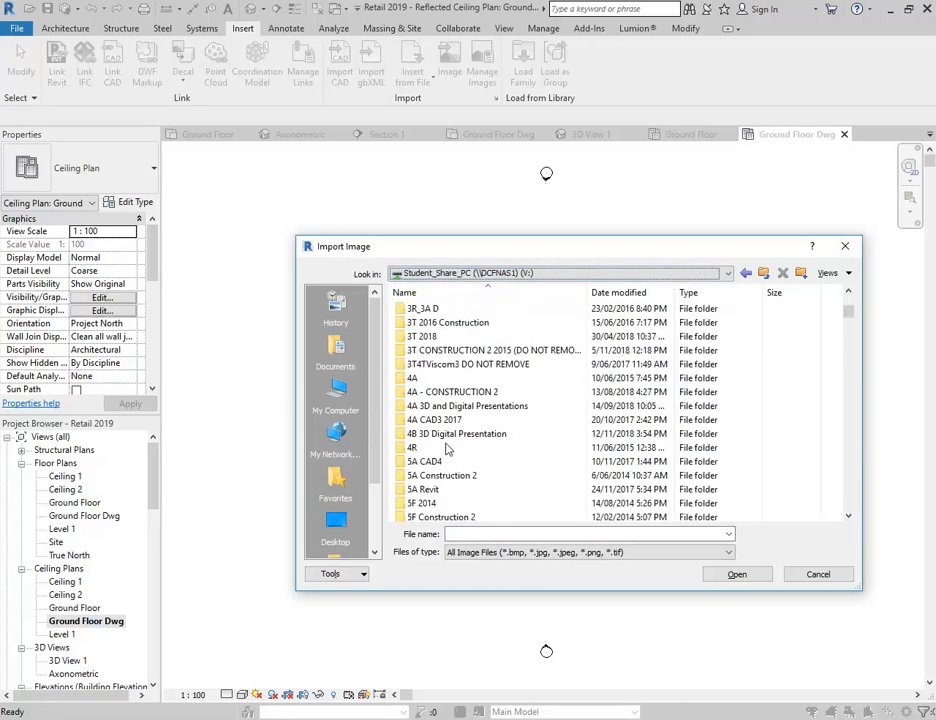
scroll(447, 450, "down", 1)
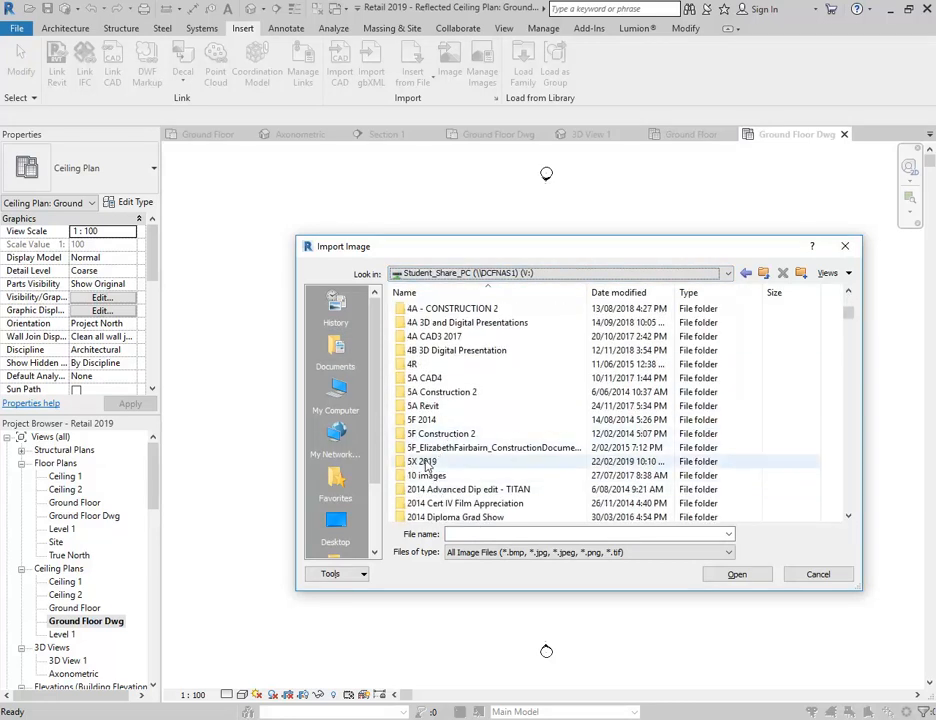
double_click(425, 461)
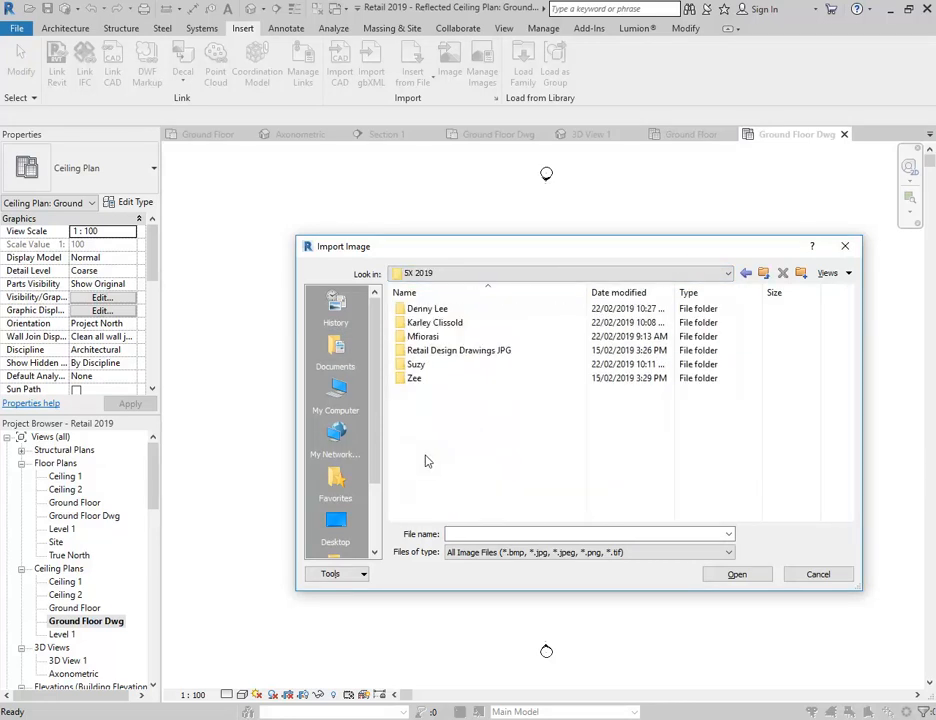
double_click(430, 350)
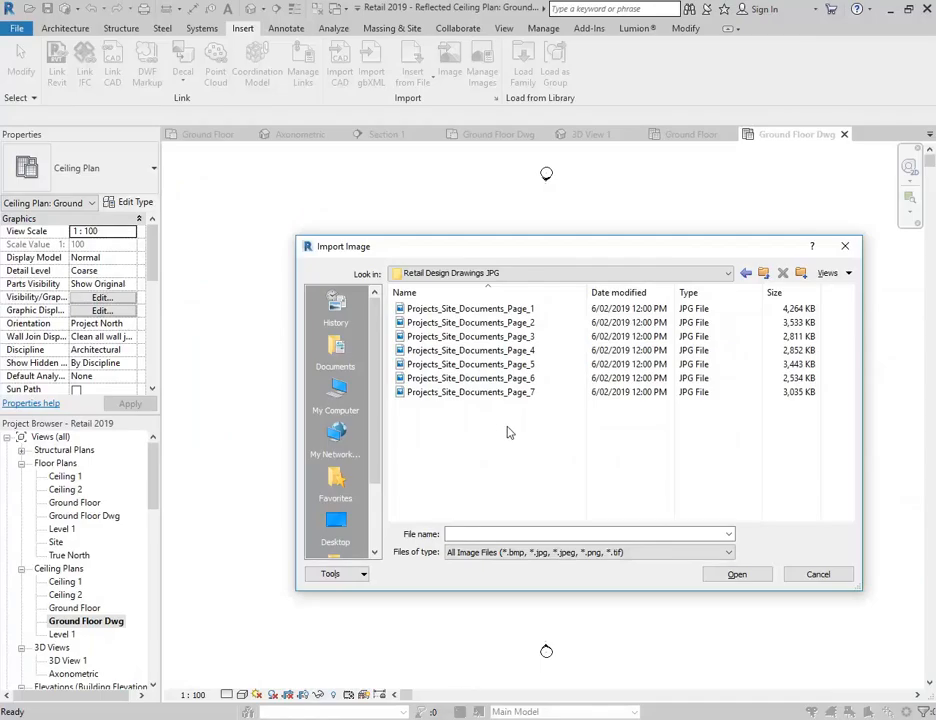
Import Projects_Site_Documents_Page_4 and place the image with its centre to the right of the building plan.
left_click(505, 351)
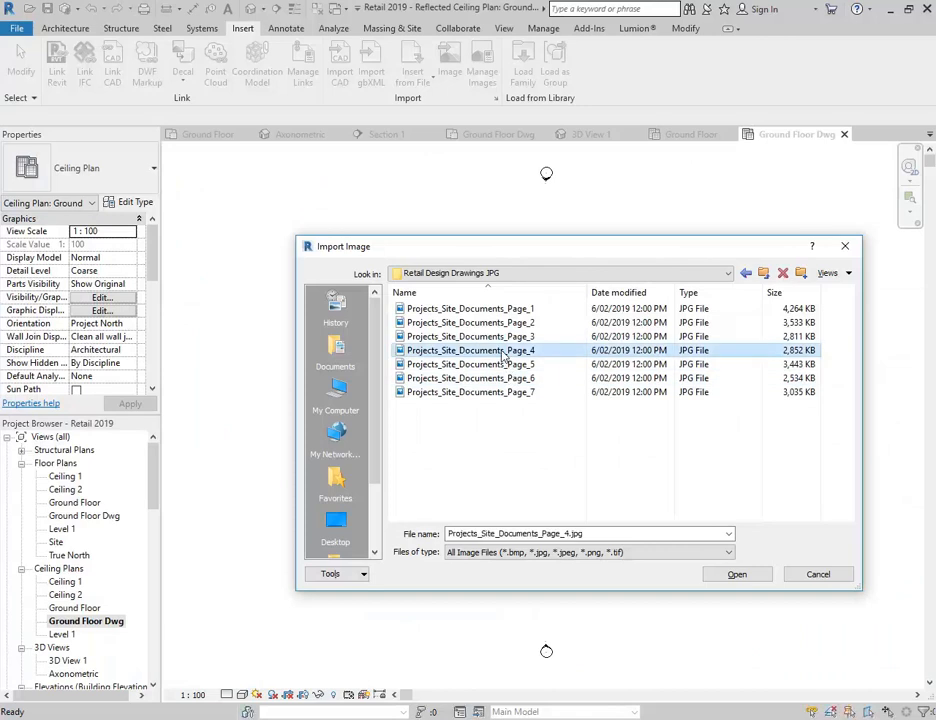
double_click(505, 355)
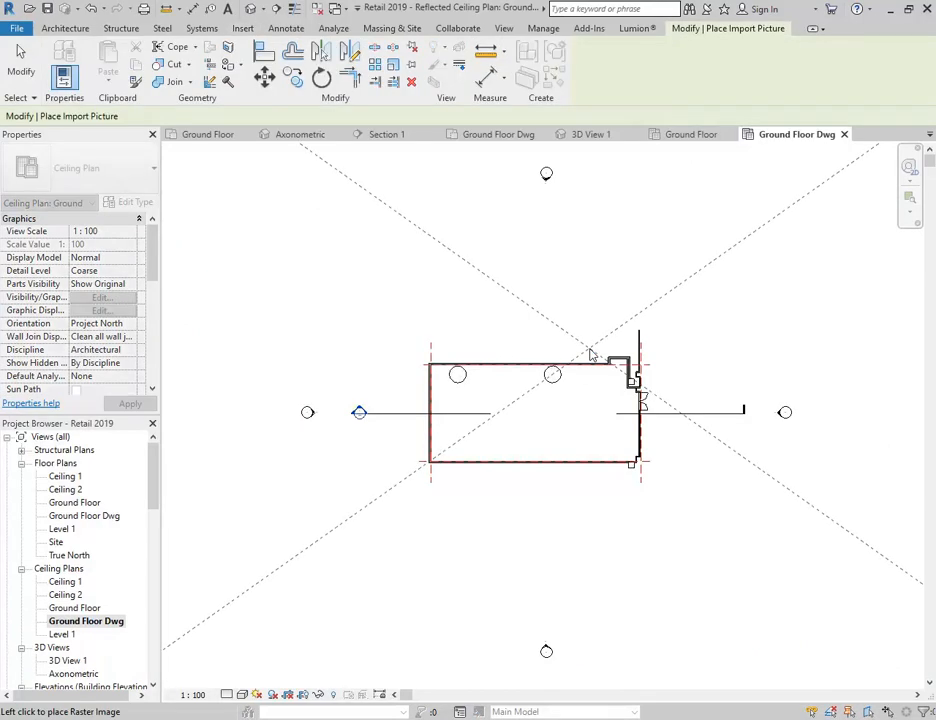
scroll(720, 365, "down", 1)
middle_click_drag(752, 371, 207, 388)
left_click(537, 401)
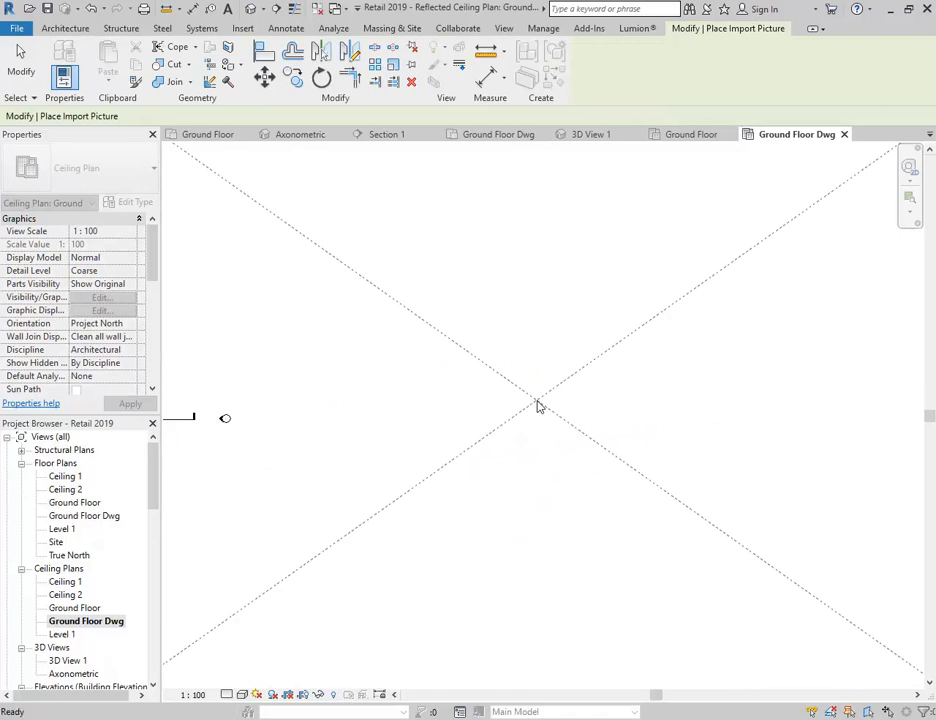
scroll(521, 358, "down", 4)
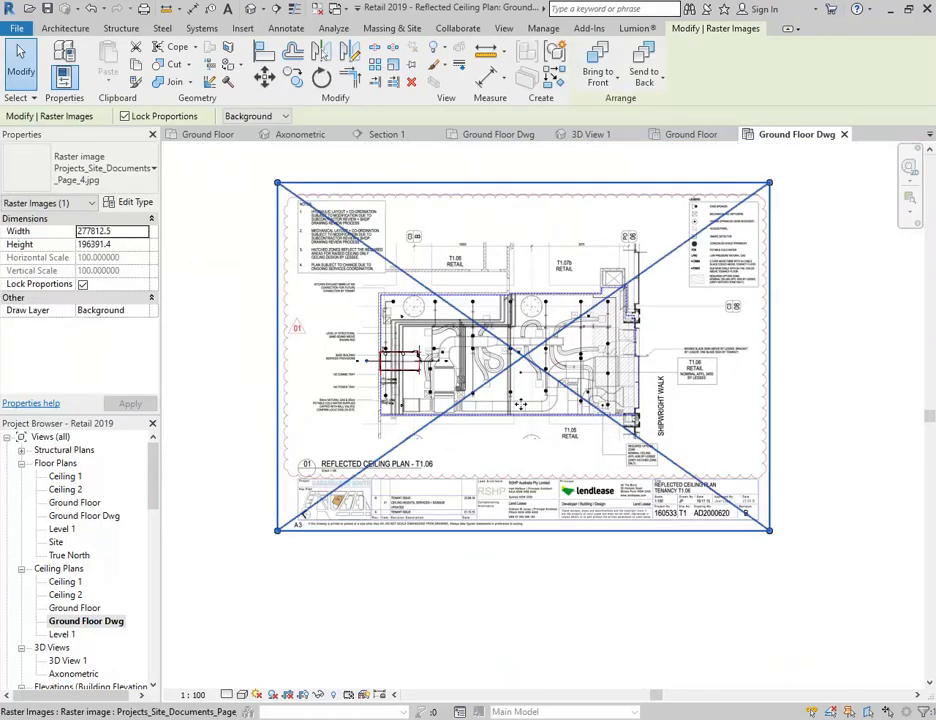
scroll(310, 240, "up", 5)
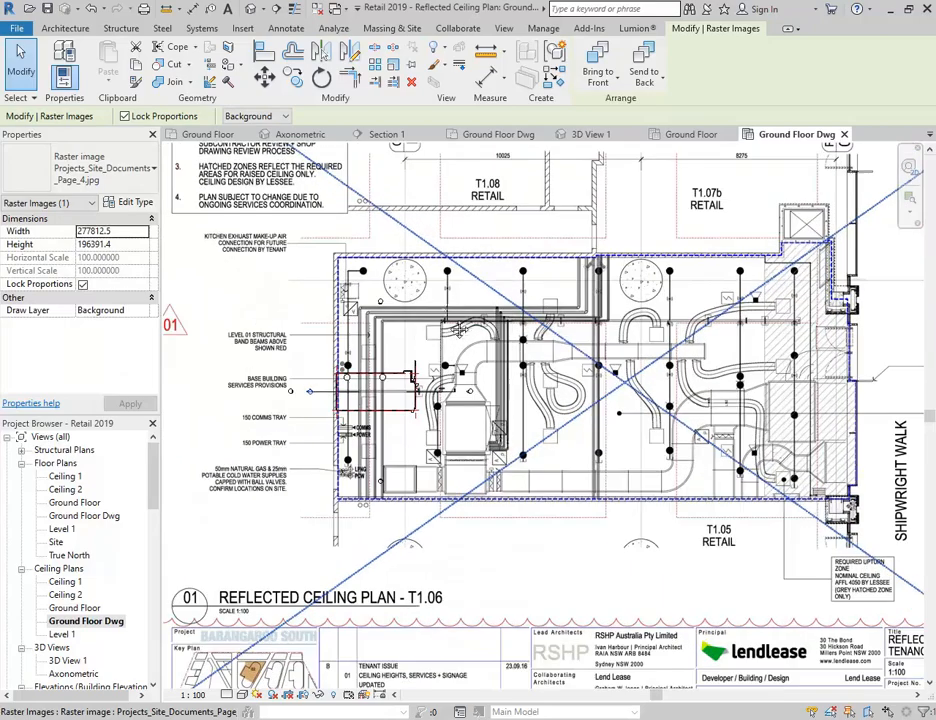
mouse_move(348, 490)
middle_mouse_down()
mouse_move(499, 328)
mouse_move(313, 450)
mouse_move(267, 416)
mouse_move(305, 444)
middle_mouse_up()
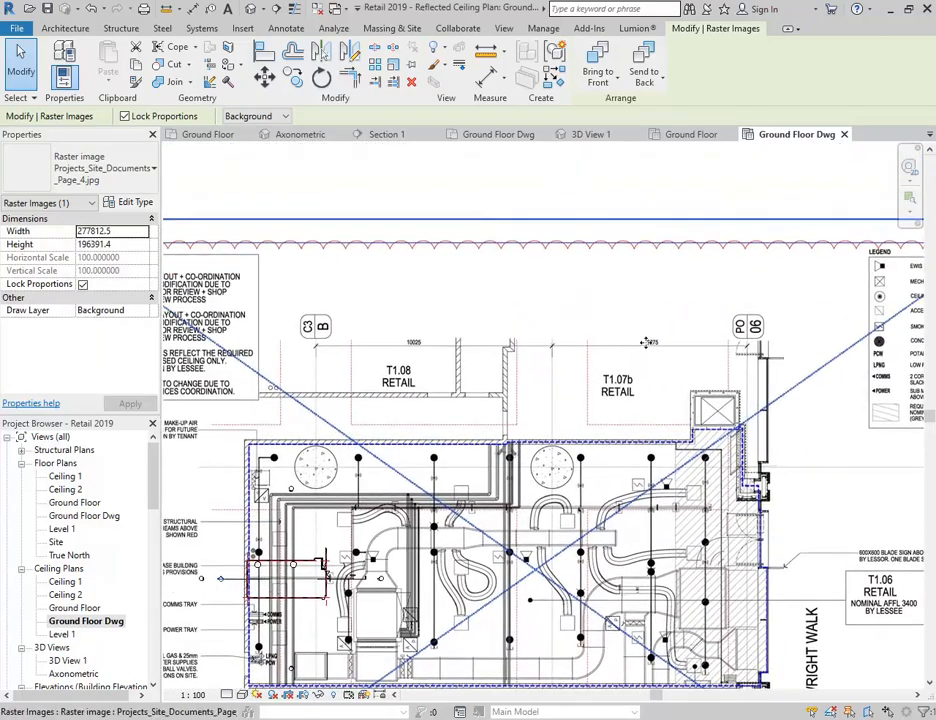
scroll(681, 342, "up", 3)
scroll(620, 441, "up", 2)
mouse_move(620, 441)
middle_mouse_down()
mouse_move(485, 514)
mouse_move(535, 522)
middle_mouse_up()
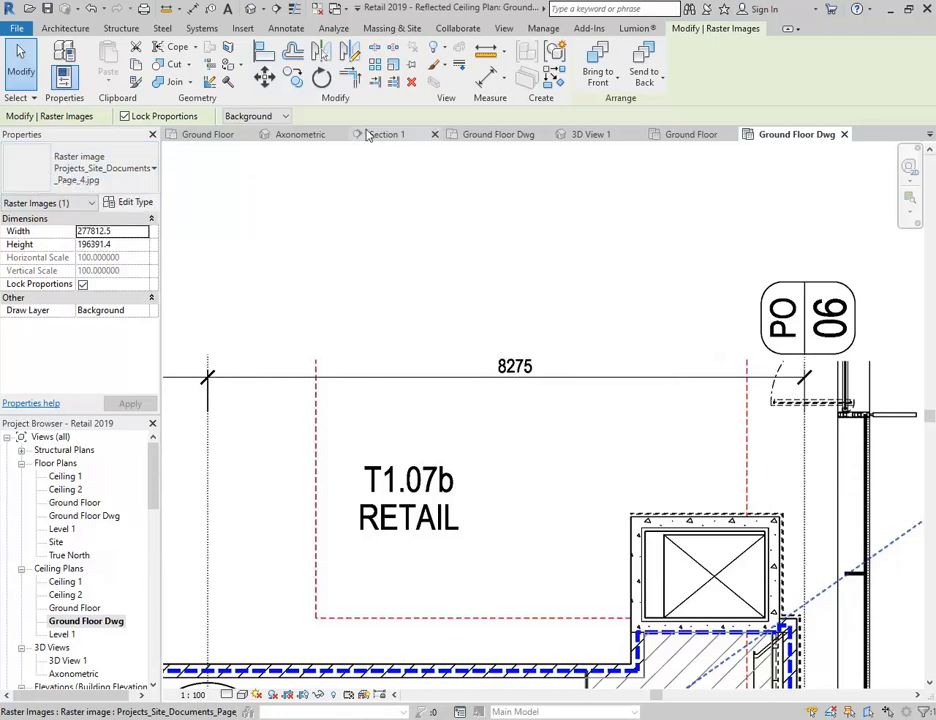
left_click(393, 64)
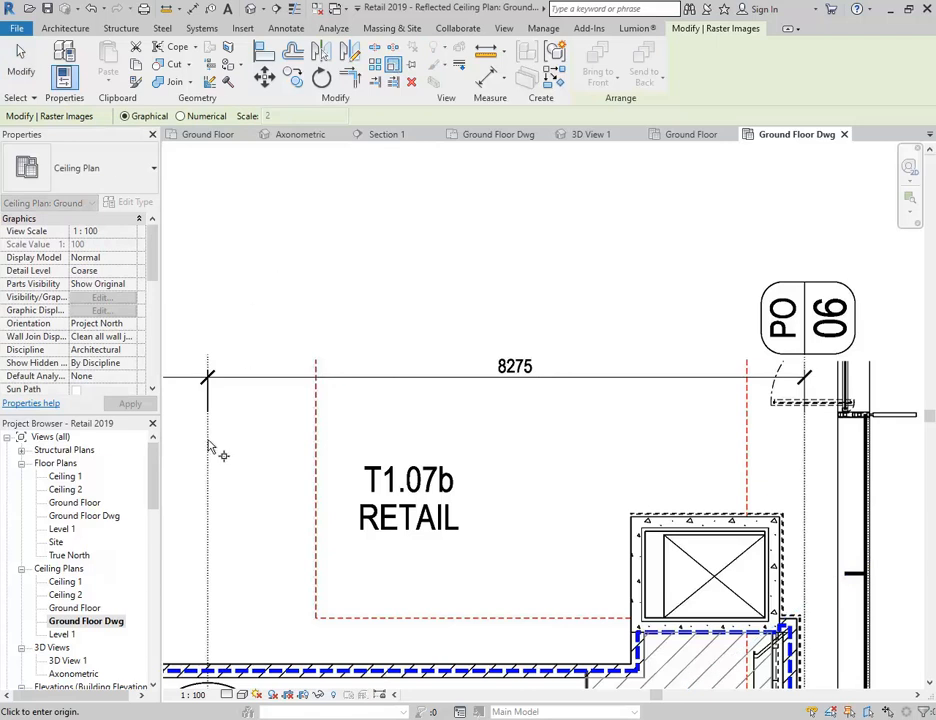
scroll(200, 400, "up", 5)
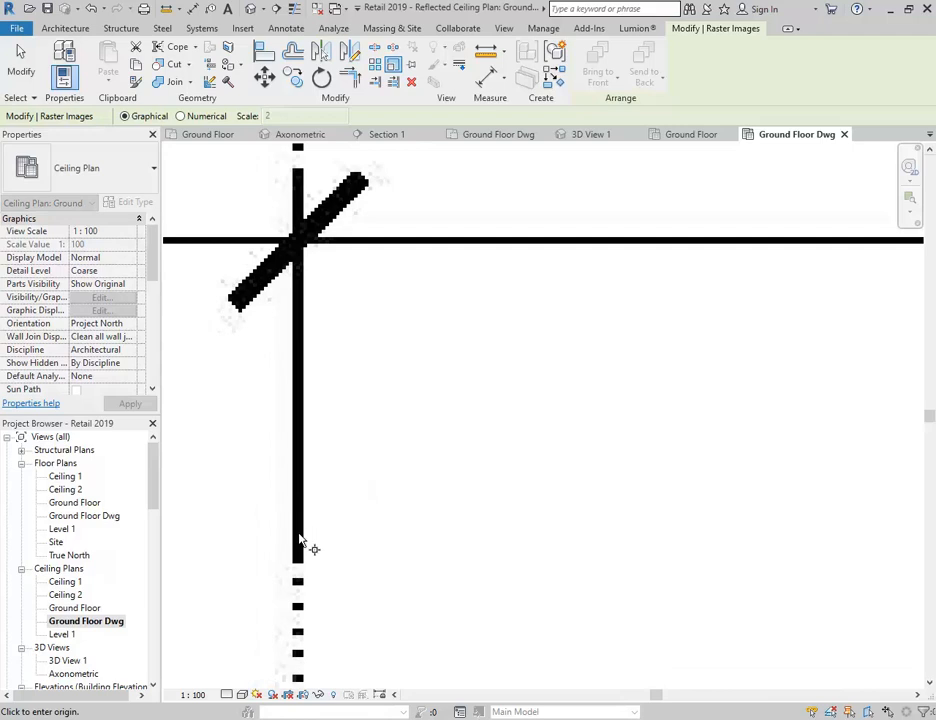
left_click(298, 538)
scroll(388, 527, "down", 4)
scroll(475, 525, "down", 4)
middle_click_drag(570, 505, 275, 490)
scroll(450, 490, "down", 1)
middle_click_drag(724, 492, 620, 514)
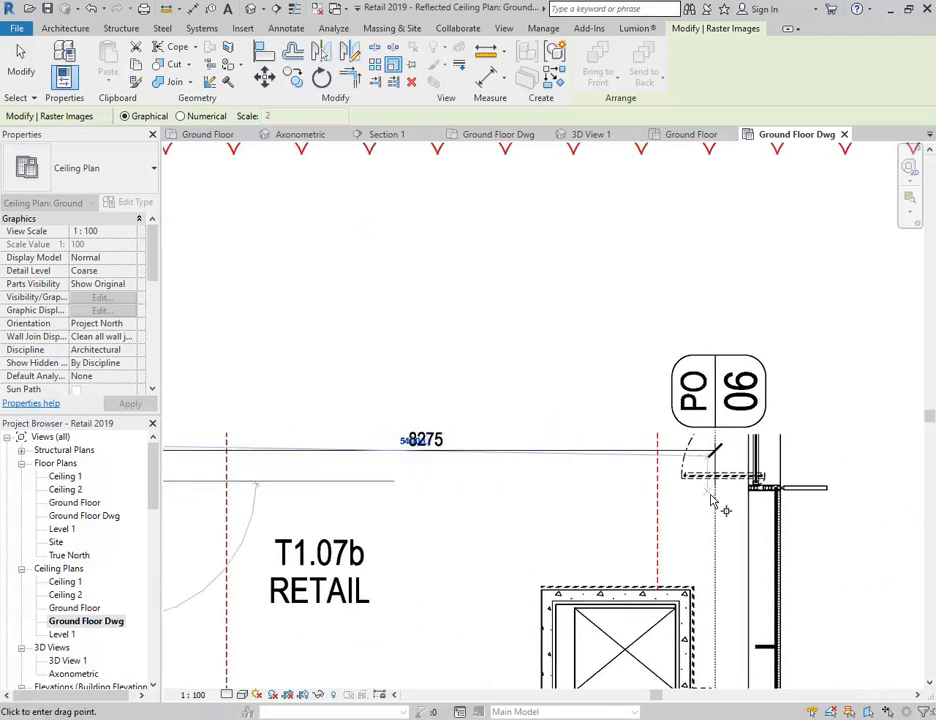
scroll(712, 502, "up", 2)
scroll(716, 500, "up", 5)
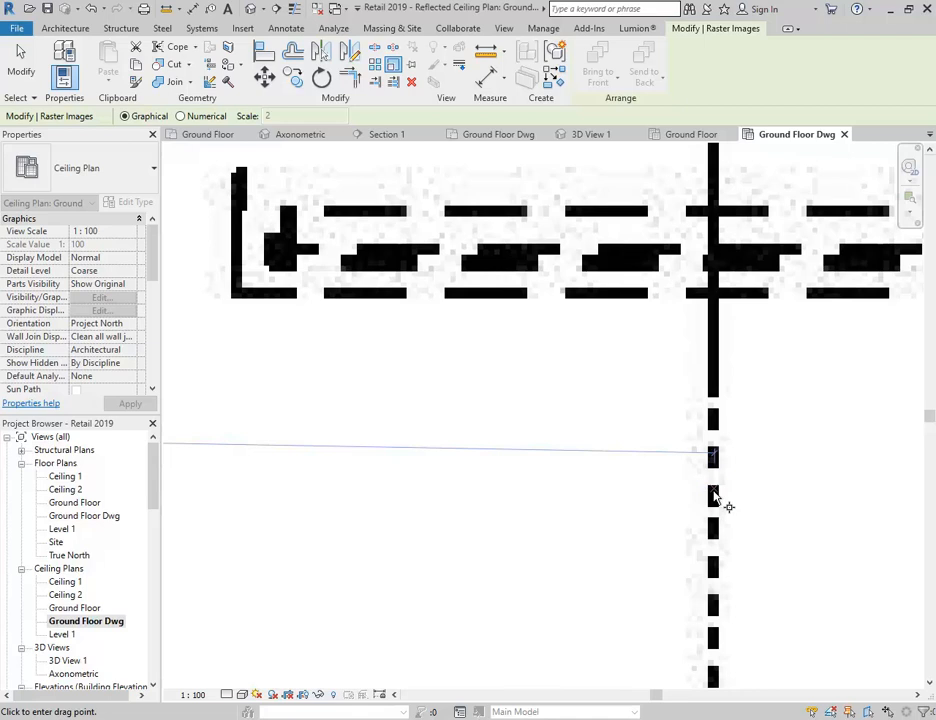
left_click(716, 500)
scroll(716, 500, "down", 5)
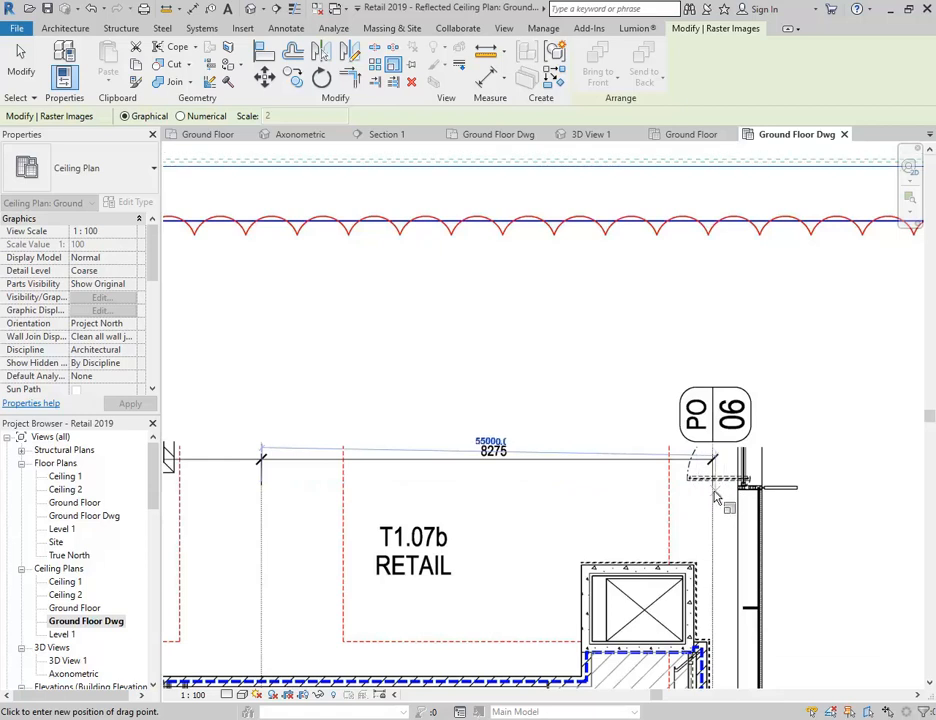
scroll(625, 502, "down", 5)
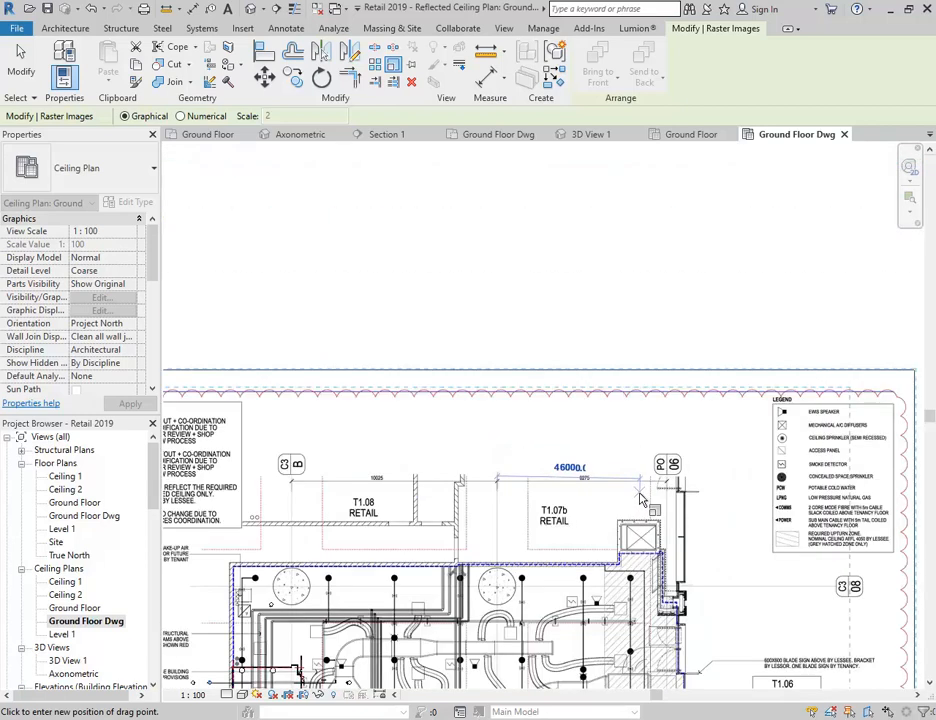
middle_click_drag(641, 490, 593, 362)
scroll(593, 362, "up", 1)
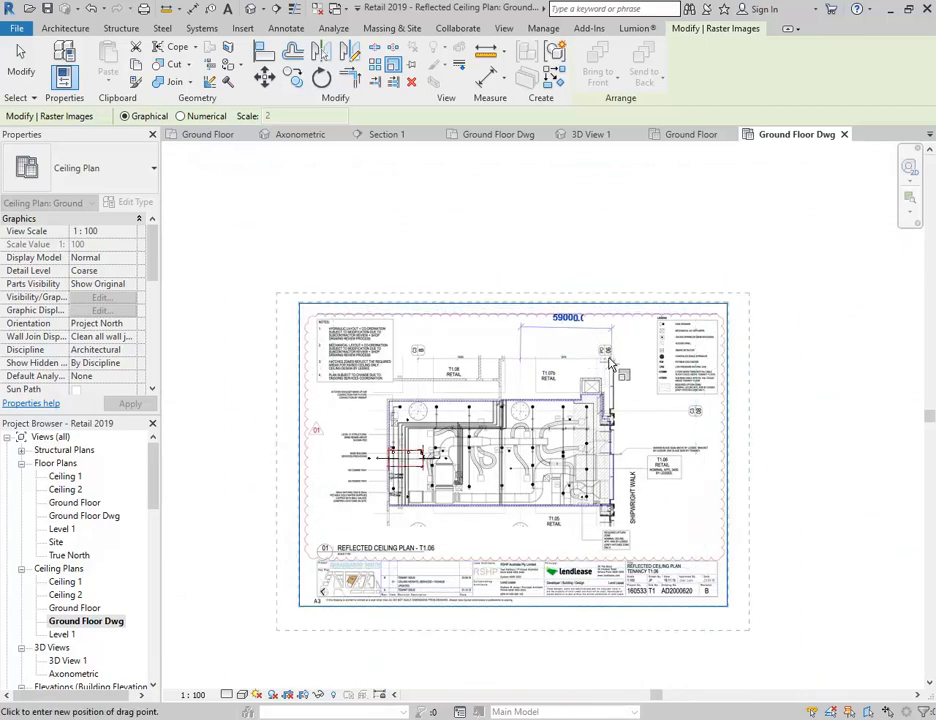
left_click(603, 363)
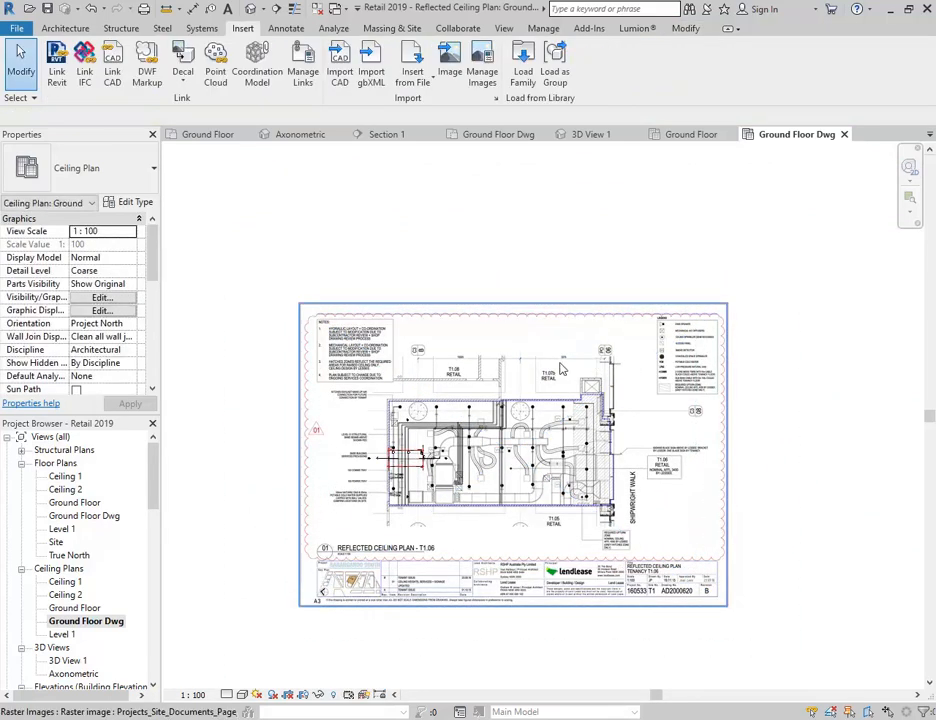
Start graphically scaling the imported ceiling plan image, picking the two grid-line ends of the 8275 dimension above T1.07b Retail as origin and drag point.
scroll(568, 354, "up", 3)
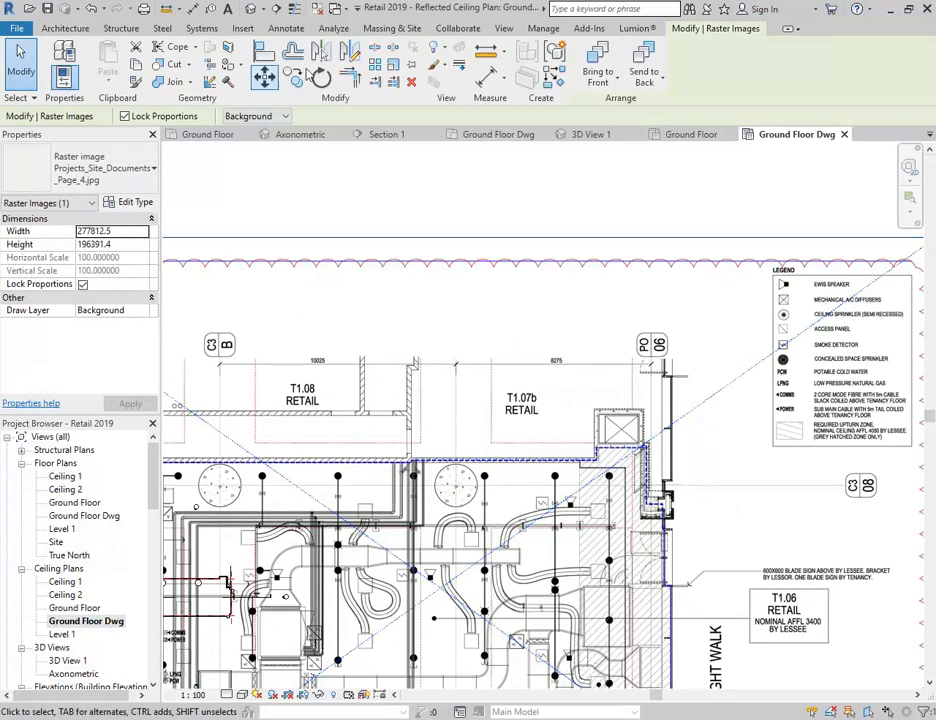
left_click(393, 66)
scroll(466, 373, "up", 10)
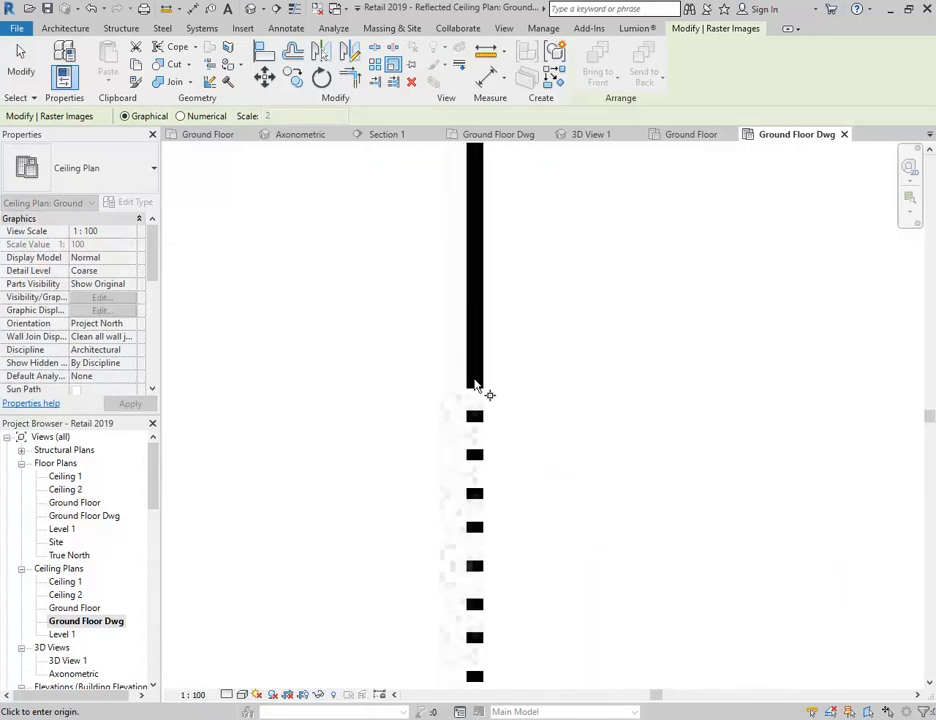
left_click(474, 380)
scroll(536, 379, "down", 8)
middle_click_drag(681, 395, 343, 401)
scroll(646, 377, "down", 5)
middle_click_drag(872, 383, 479, 378)
scroll(600, 382, "up", 5)
scroll(530, 374, "up", 2)
scroll(508, 410, "up", 3)
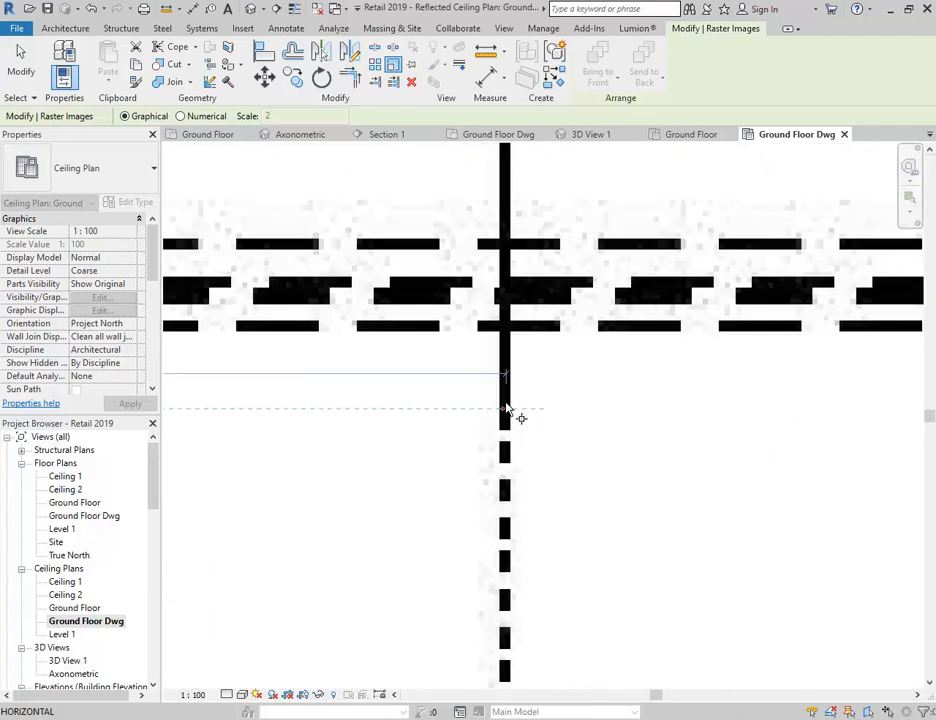
scroll(506, 410, "up", 2)
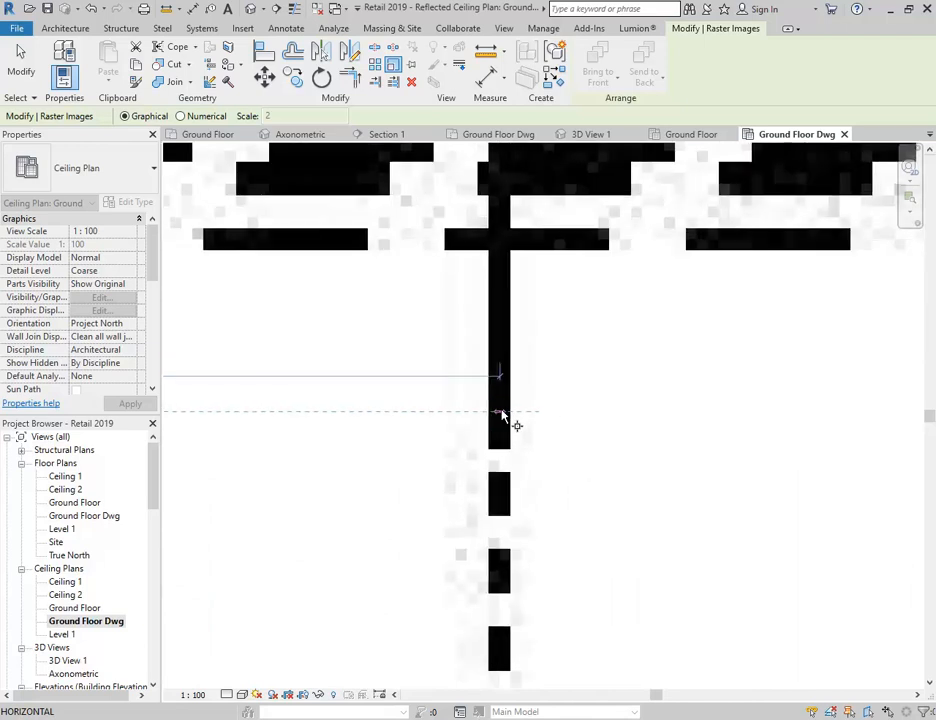
left_click(500, 412)
Scale the image by setting the length of the picked reference distance to 8275.
scroll(502, 416, "down", 8)
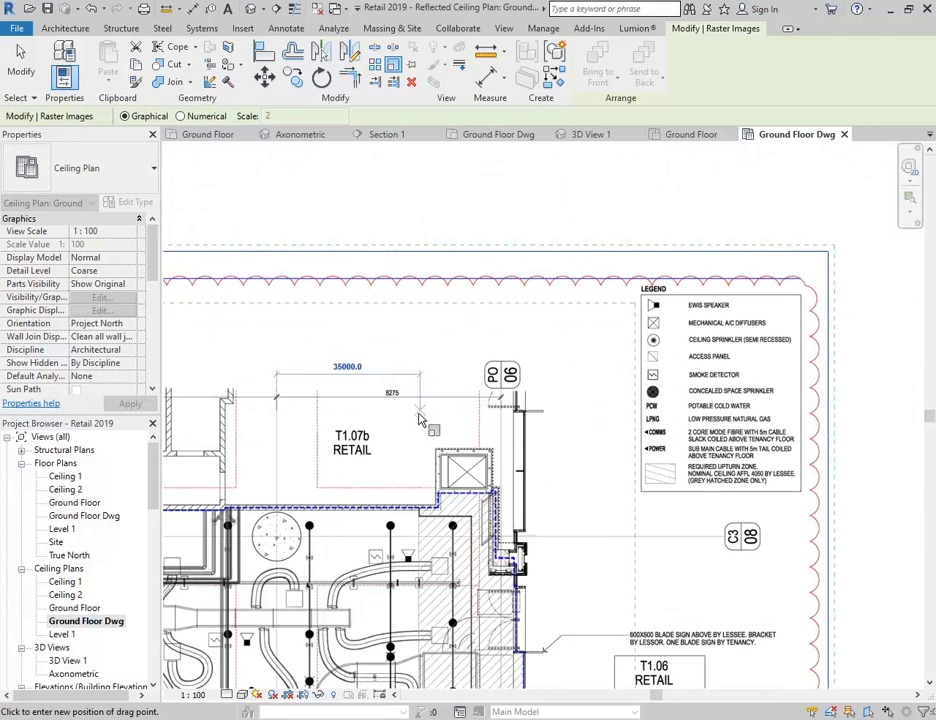
scroll(424, 413, "up", 1)
middle_click_drag(426, 410, 495, 414)
scroll(496, 414, "down", 1)
scroll(496, 414, "up", 1)
scroll(494, 416, "up", 2)
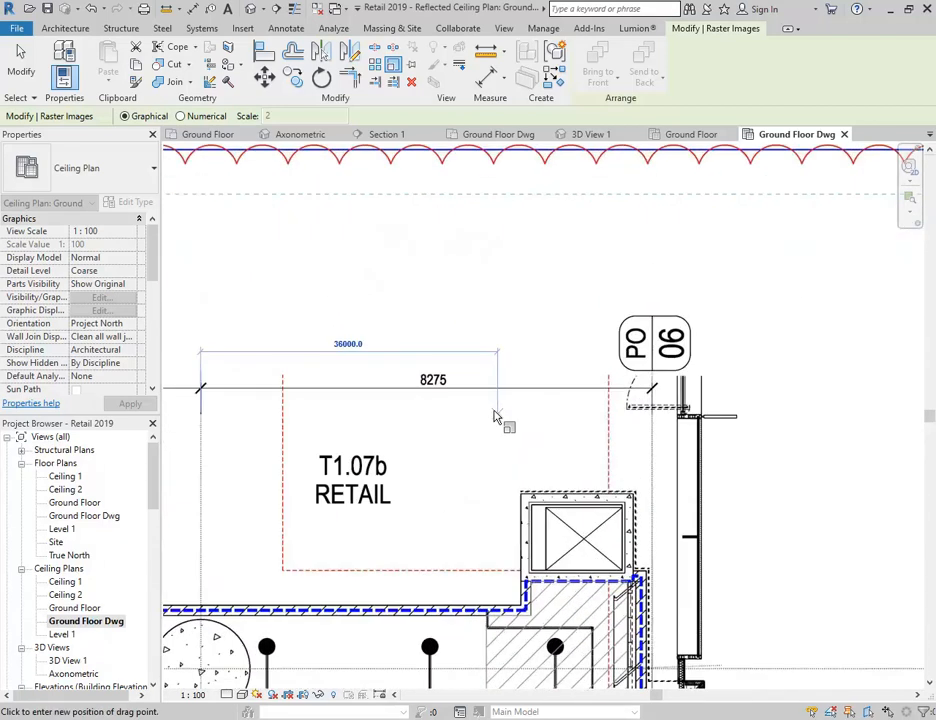
type("8")
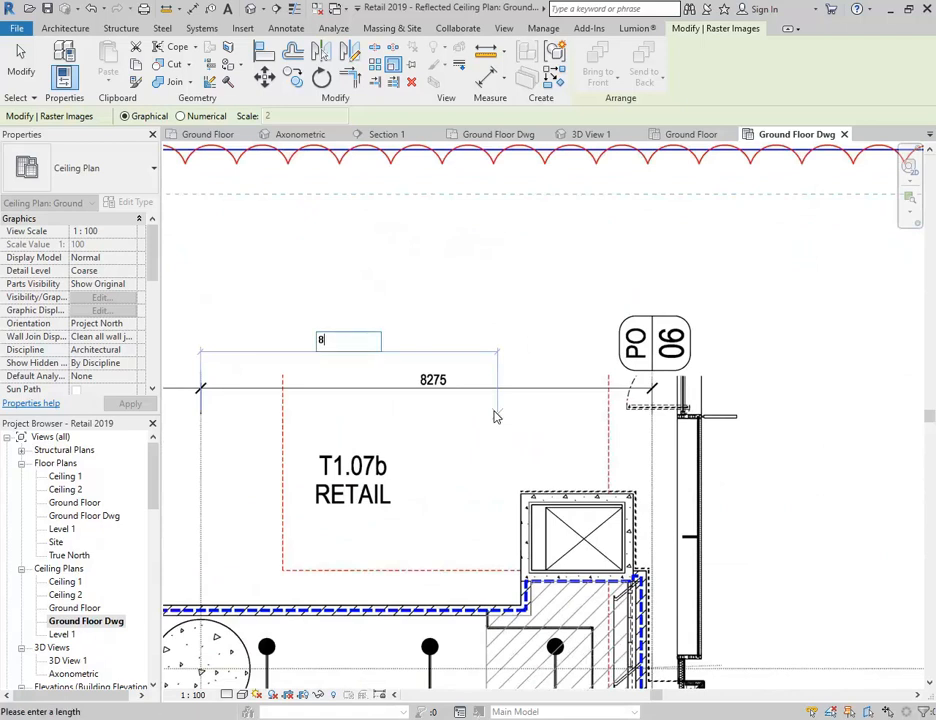
type("2")
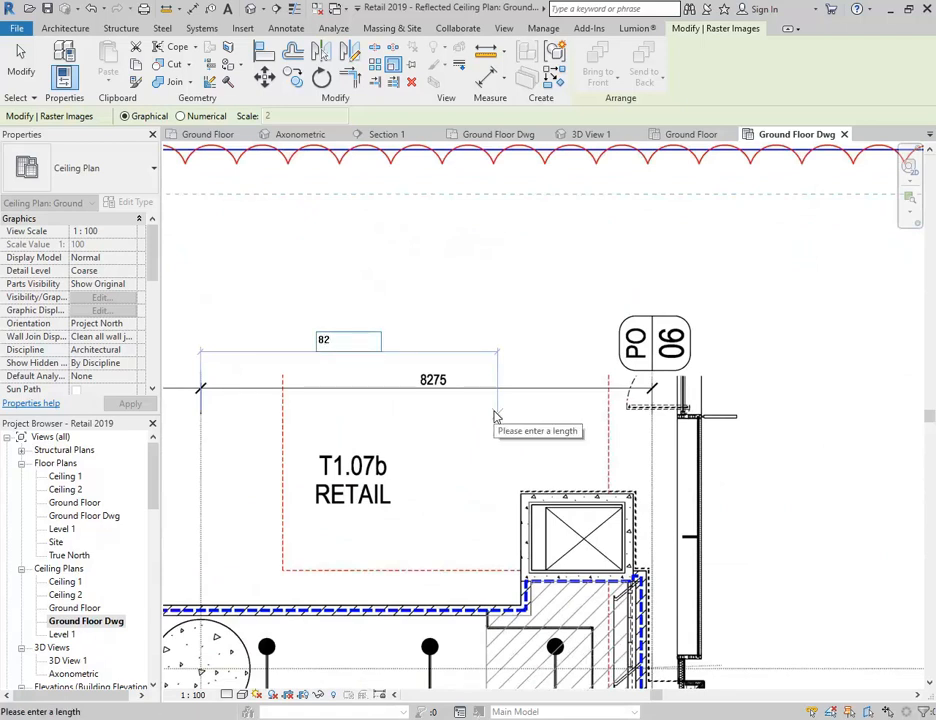
type("75")
key("Return")
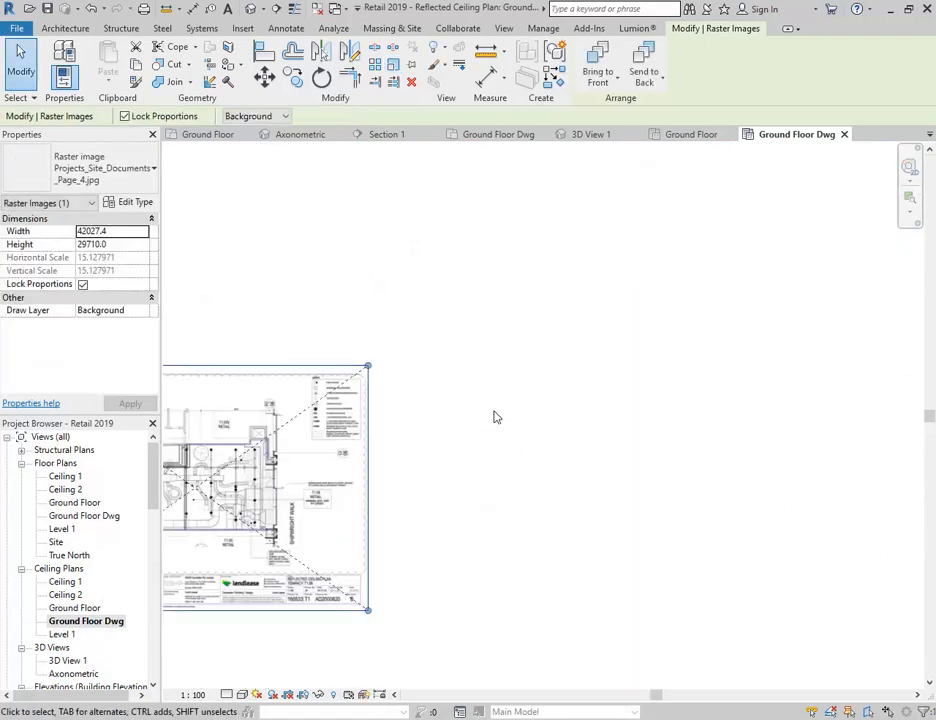
Move the scaled ceiling plan image roughly over the modelled building plan.
scroll(463, 464, "down", 2)
middle_click_drag(463, 464, 863, 437)
middle_click_drag(710, 418, 694, 292)
scroll(643, 366, "down", 1)
left_click_drag(666, 328, 405, 512)
Move the image precisely from the drawing's lower-left inner corner of tenancy T1.06 to the lower-left inner endpoint of the modelled walls.
scroll(425, 555, "up", 4)
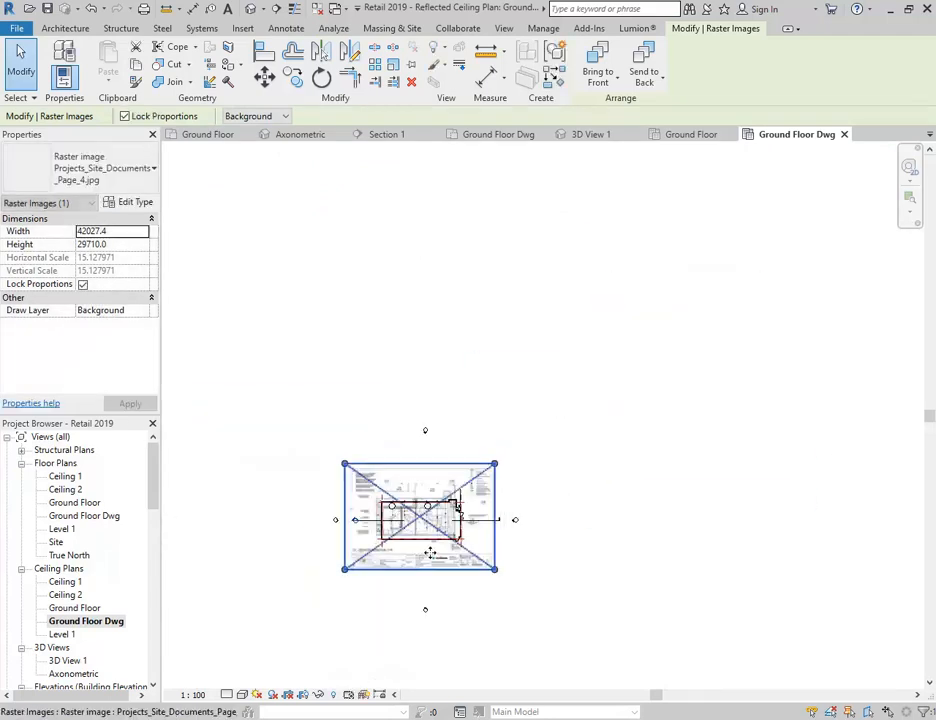
scroll(193, 440, "up", 4)
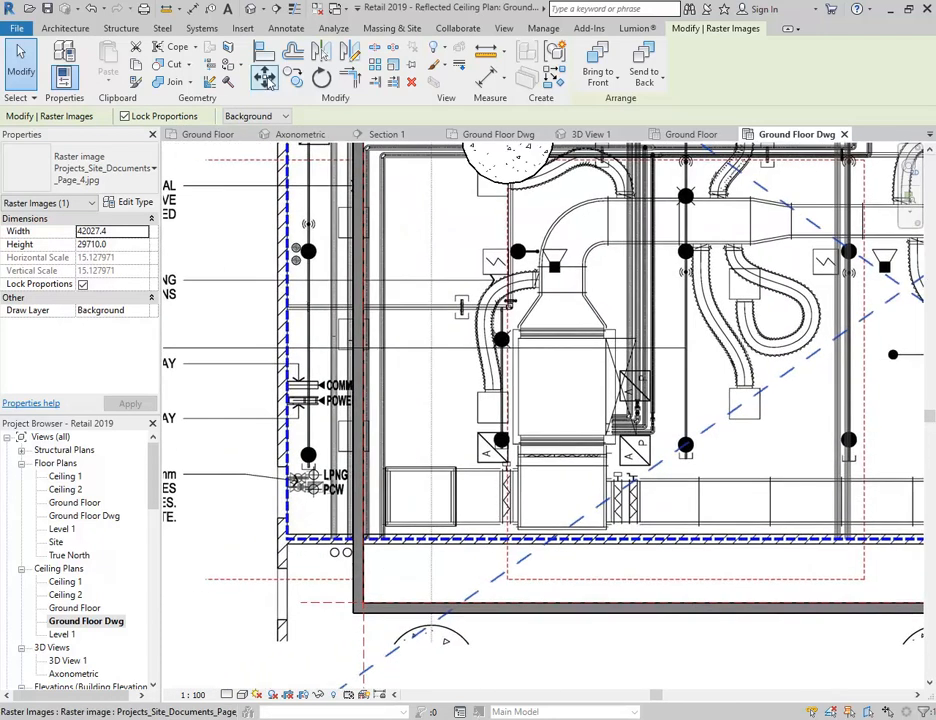
left_click(264, 77)
scroll(265, 548, "up", 6)
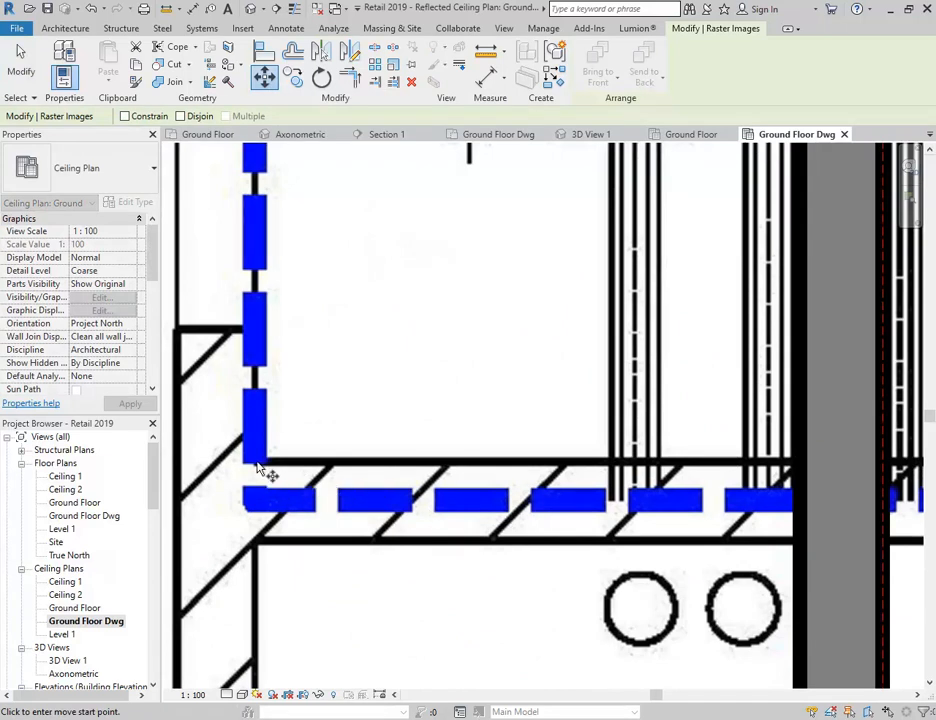
left_click(258, 466)
scroll(590, 395, "down", 3)
middle_click_drag(590, 398, 308, 300)
scroll(390, 440, "down", 1)
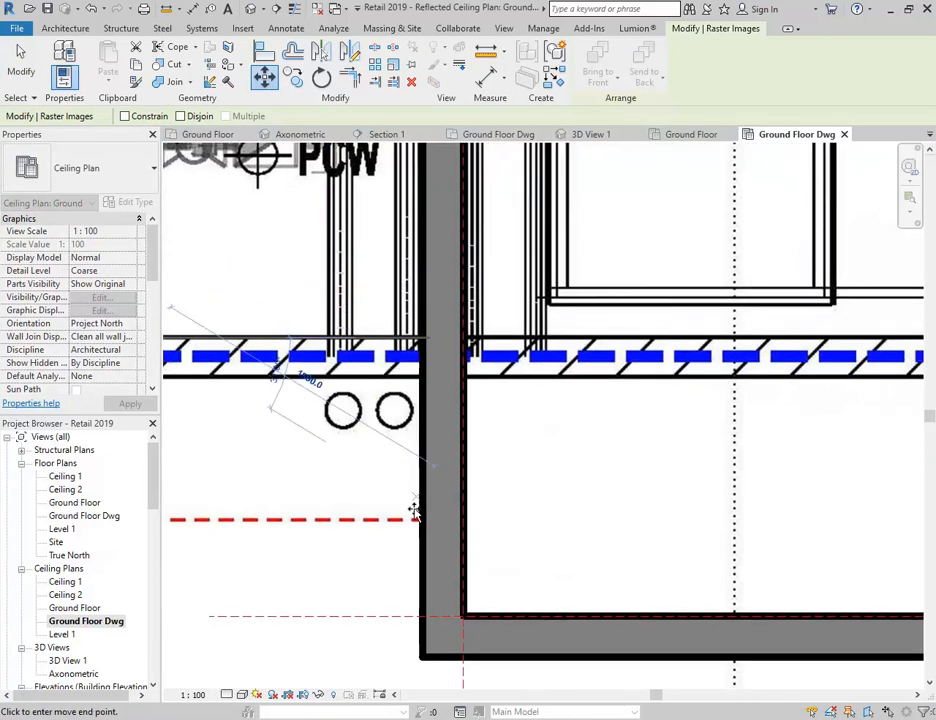
middle_click_drag(405, 497, 338, 397)
scroll(396, 498, "up", 4)
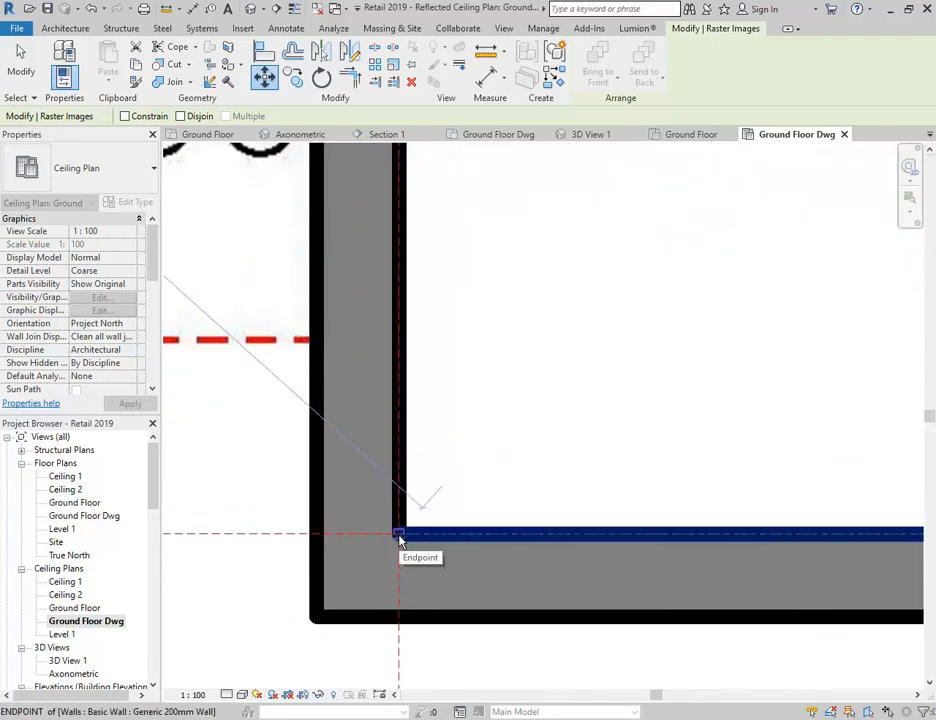
left_click(398, 533)
Examine how the image aligns with the modelled walls at the shopfront doors, the upper-right wall recess and the lower-right corner.
scroll(499, 415, "down", 5)
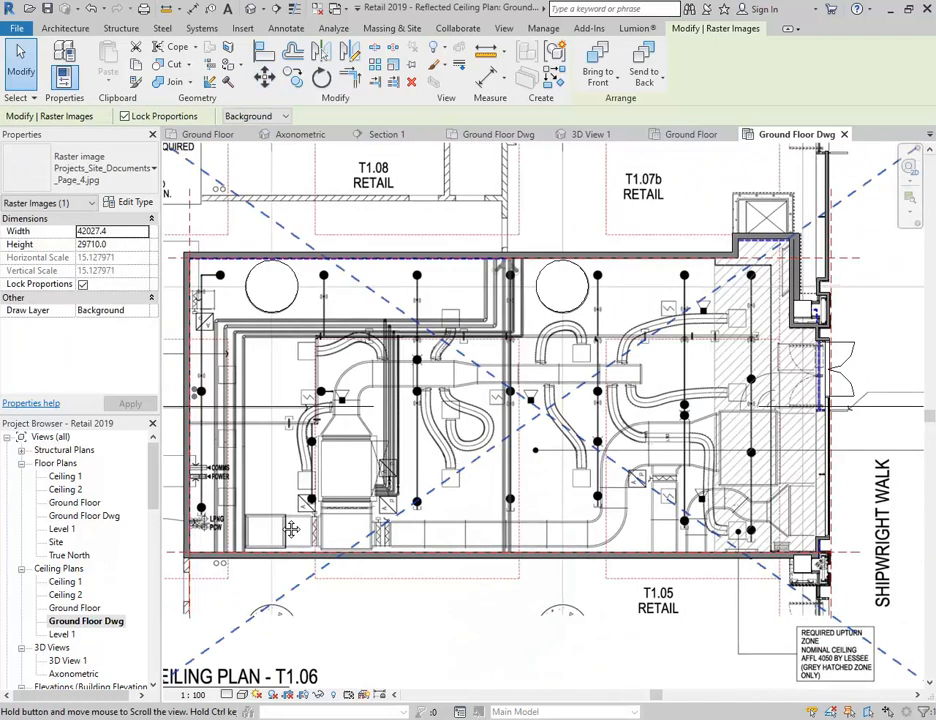
middle_click_drag(567, 452, 457, 444)
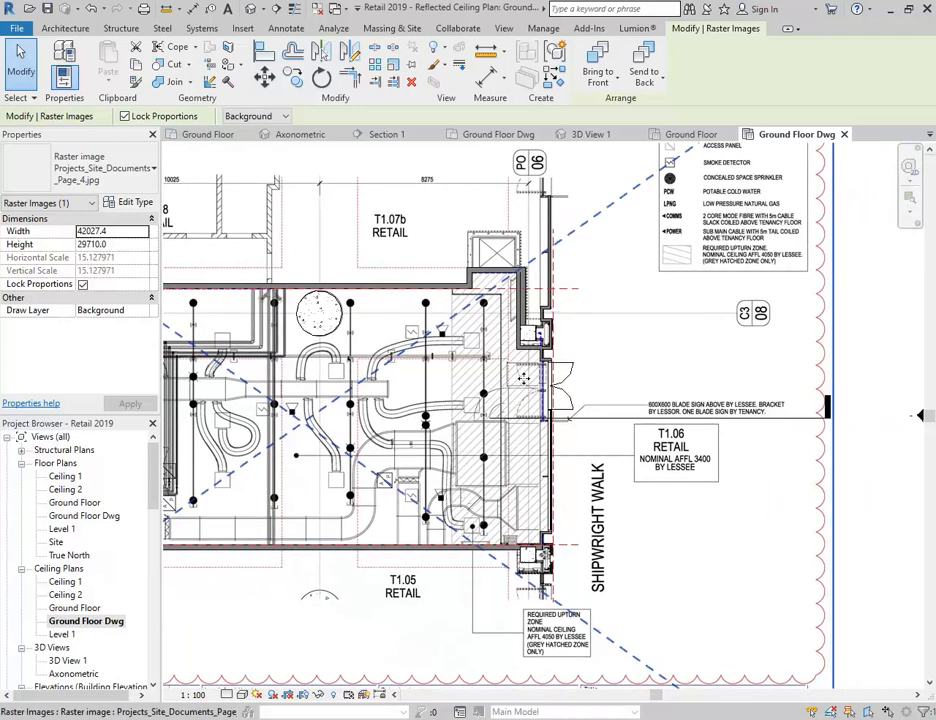
scroll(540, 398, "up", 5)
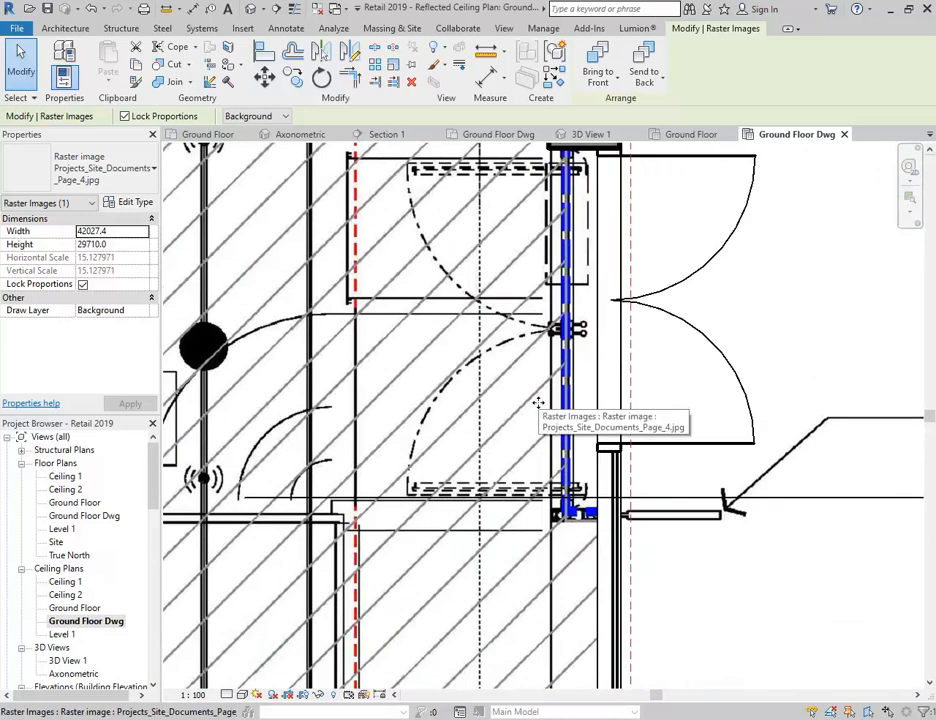
scroll(539, 398, "down", 3)
scroll(538, 402, "down", 4)
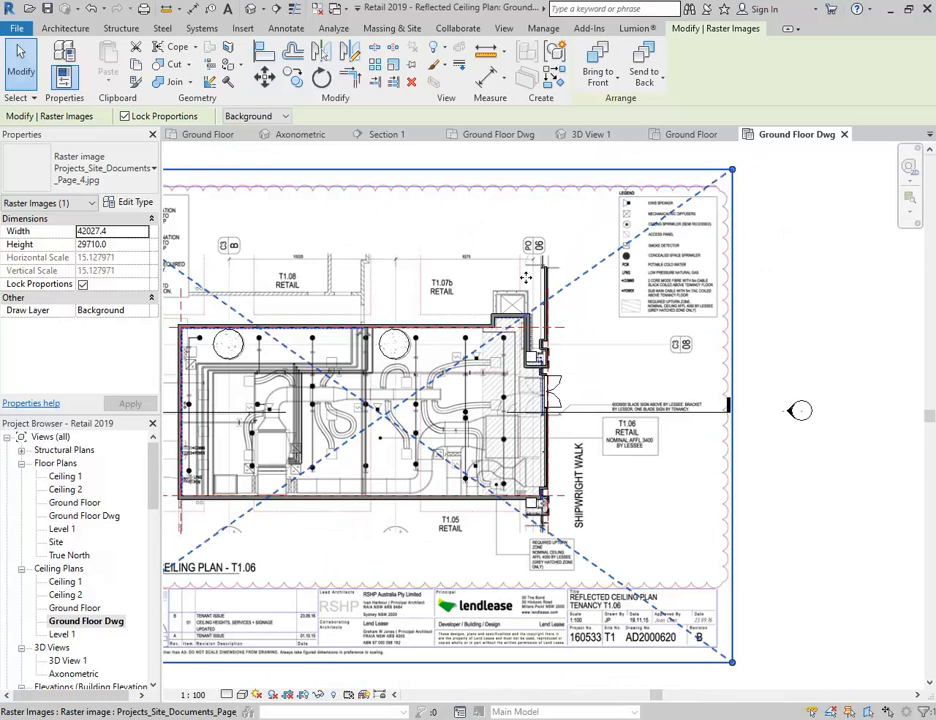
scroll(530, 276, "up", 5)
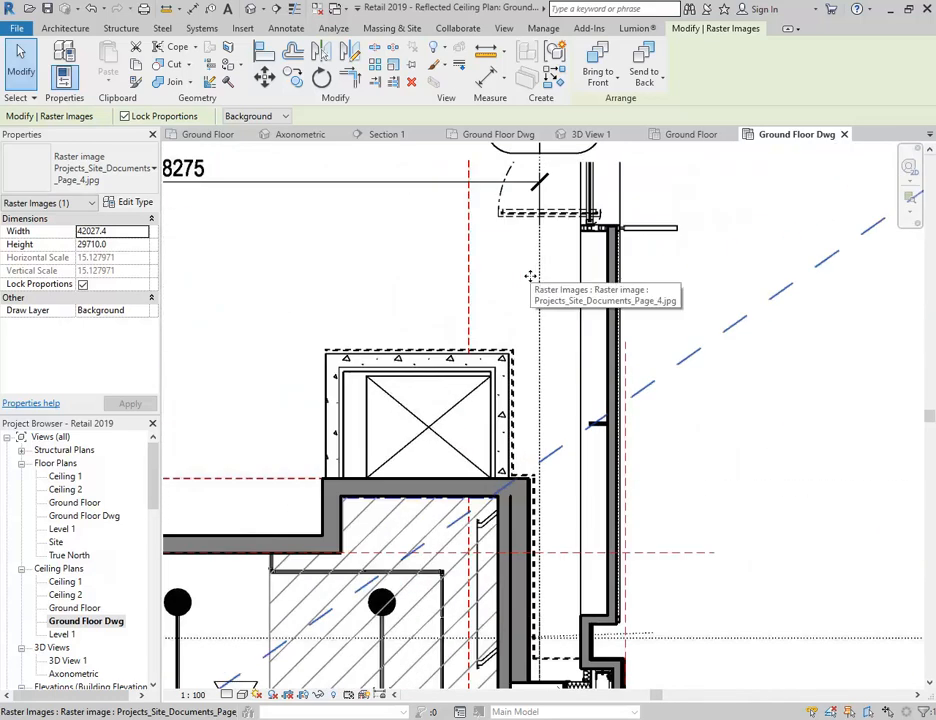
scroll(530, 276, "down", 4)
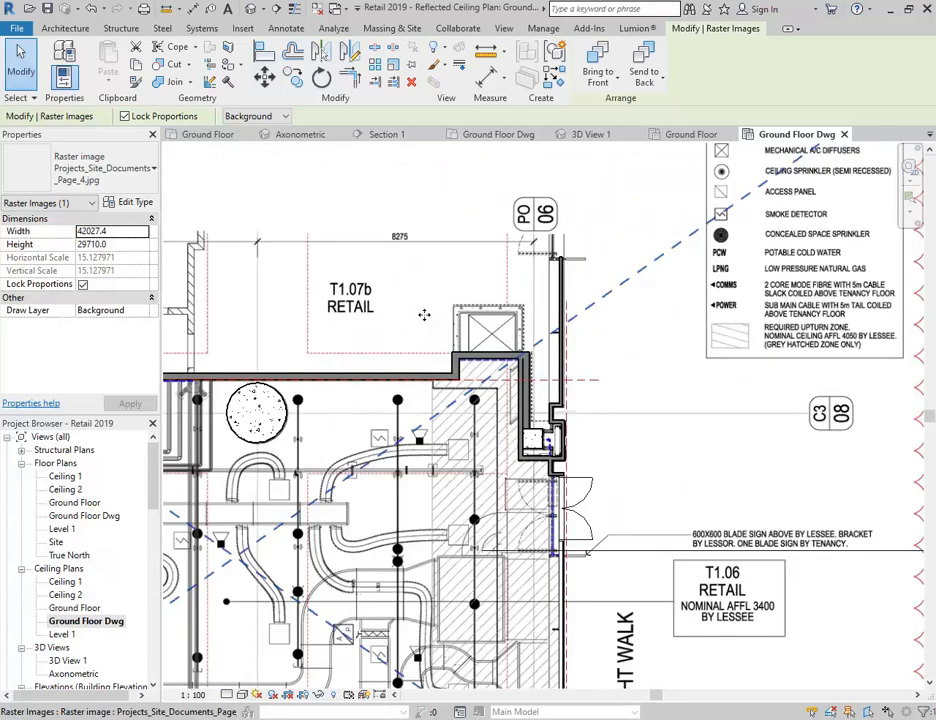
scroll(430, 406, "down", 3)
middle_click_drag(438, 440, 508, 390)
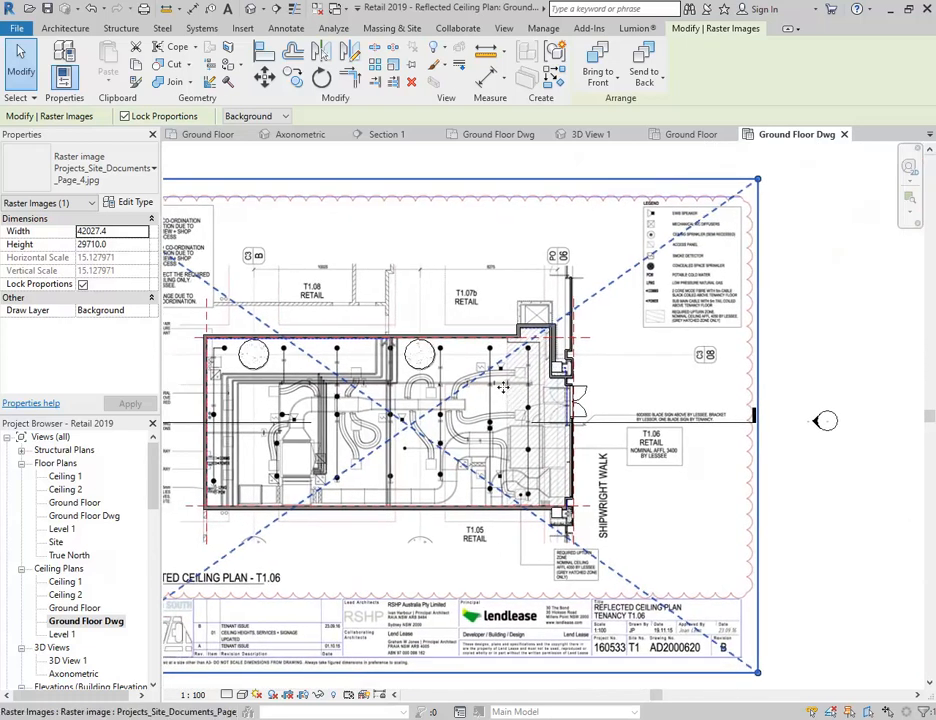
scroll(568, 526, "up", 5)
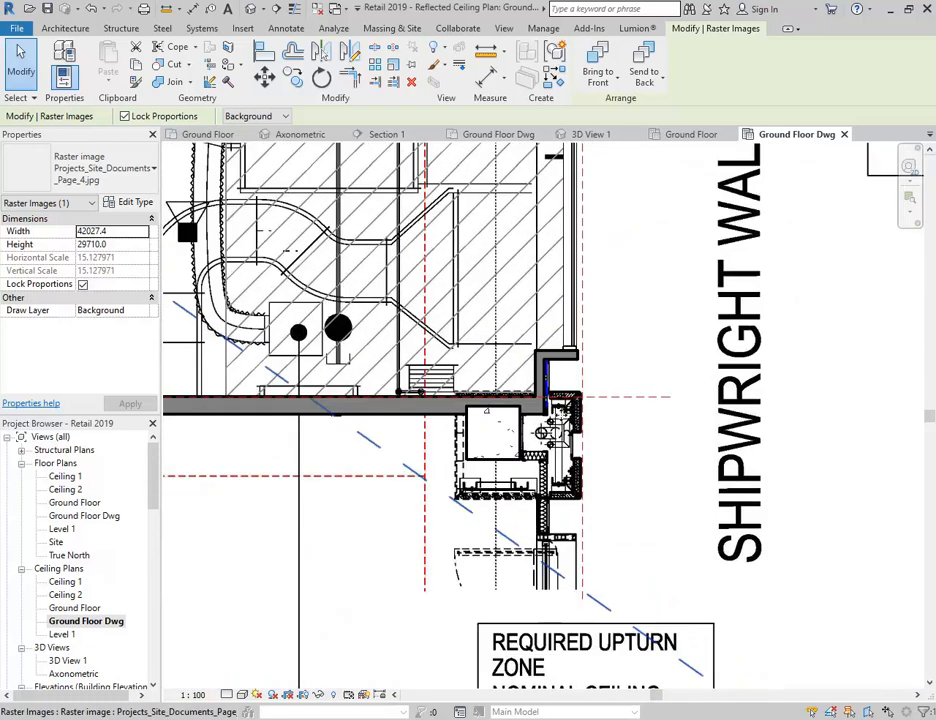
scroll(560, 415, "down", 5)
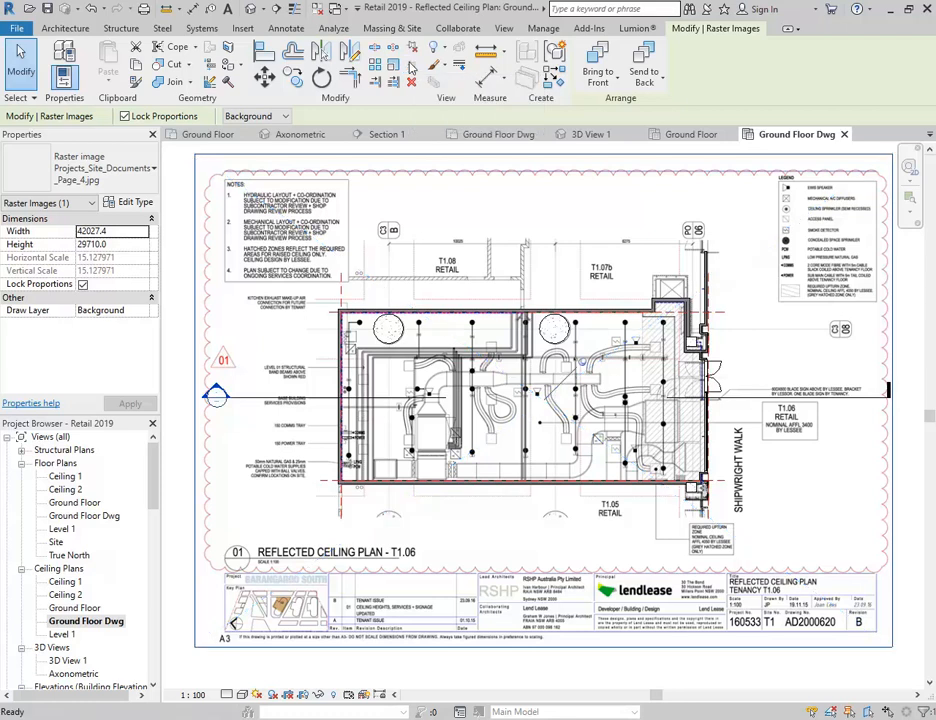
Draw a vertical reference plane along the inner edge of the hatched upturn zone, from the upper wall to below the lower wall.
scroll(602, 338, "down", 1)
middle_click_drag(601, 338, 480, 344)
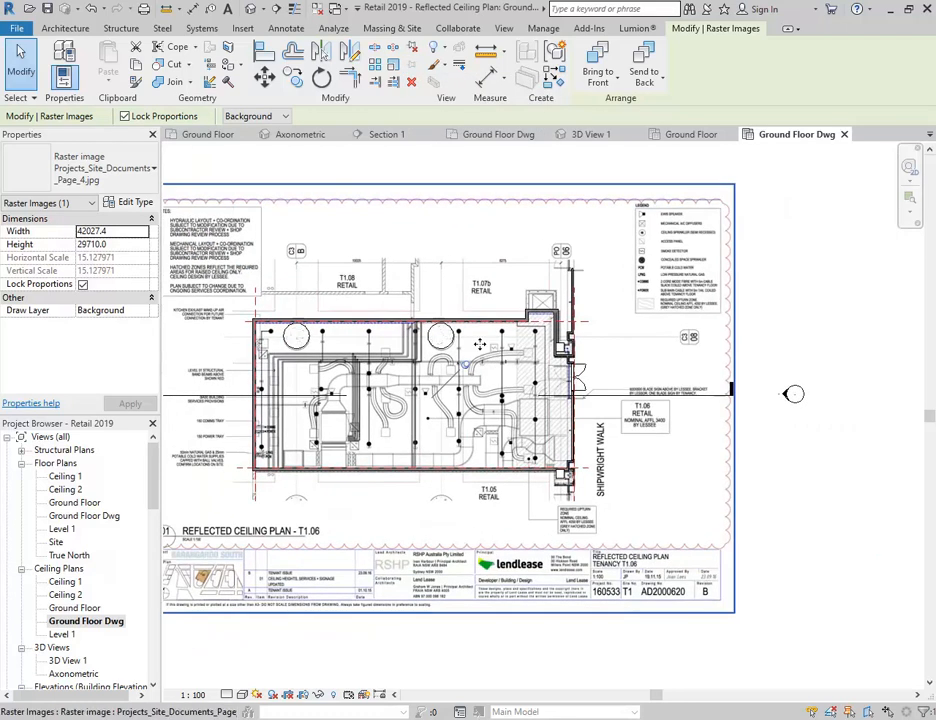
left_click(440, 167)
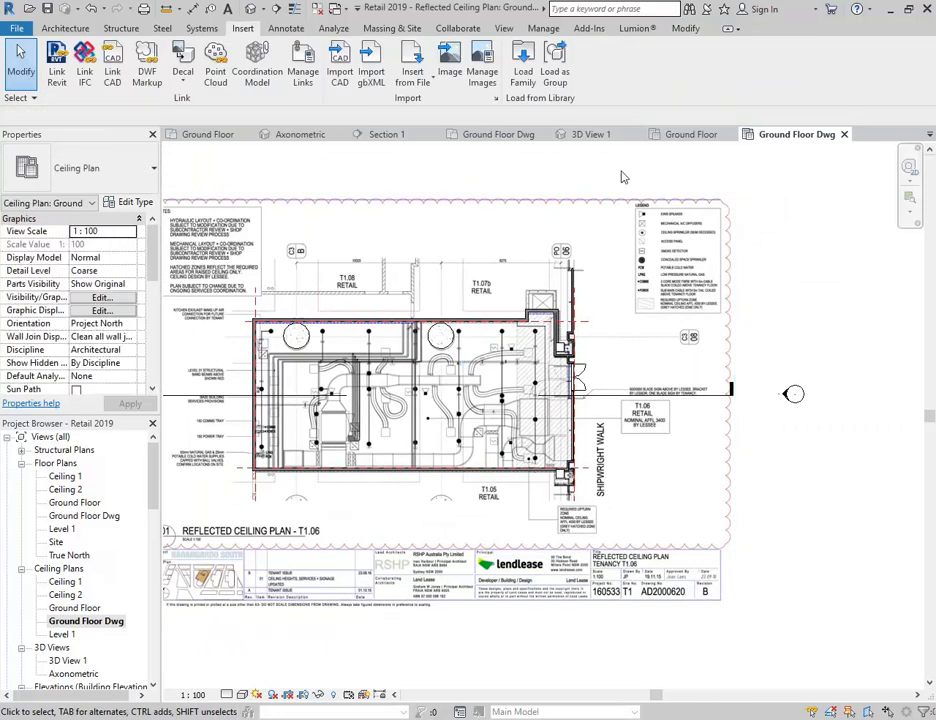
left_click(62, 28)
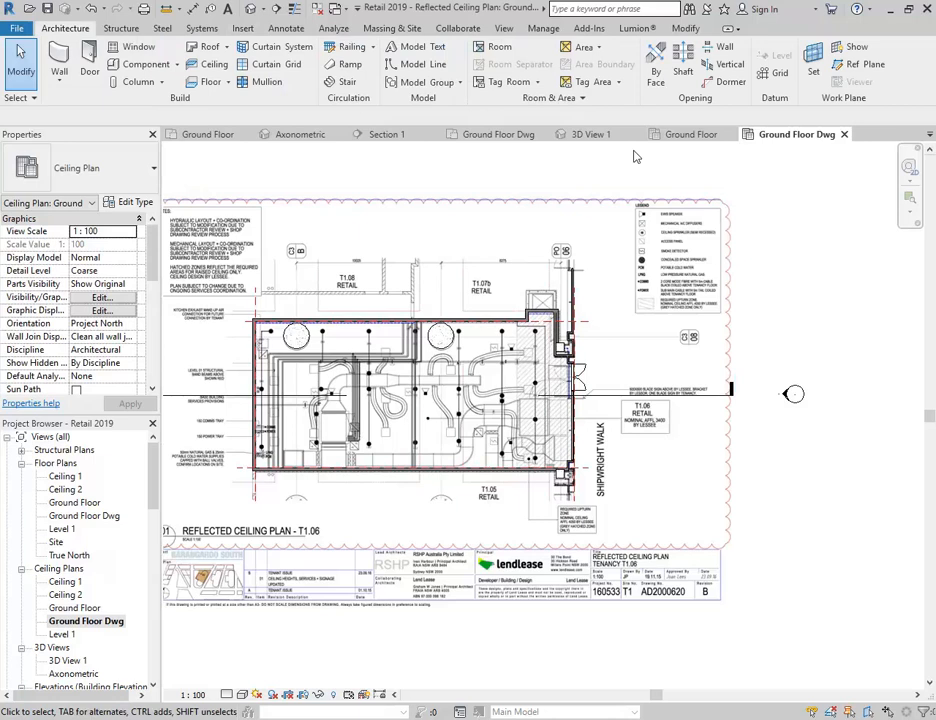
left_click(851, 68)
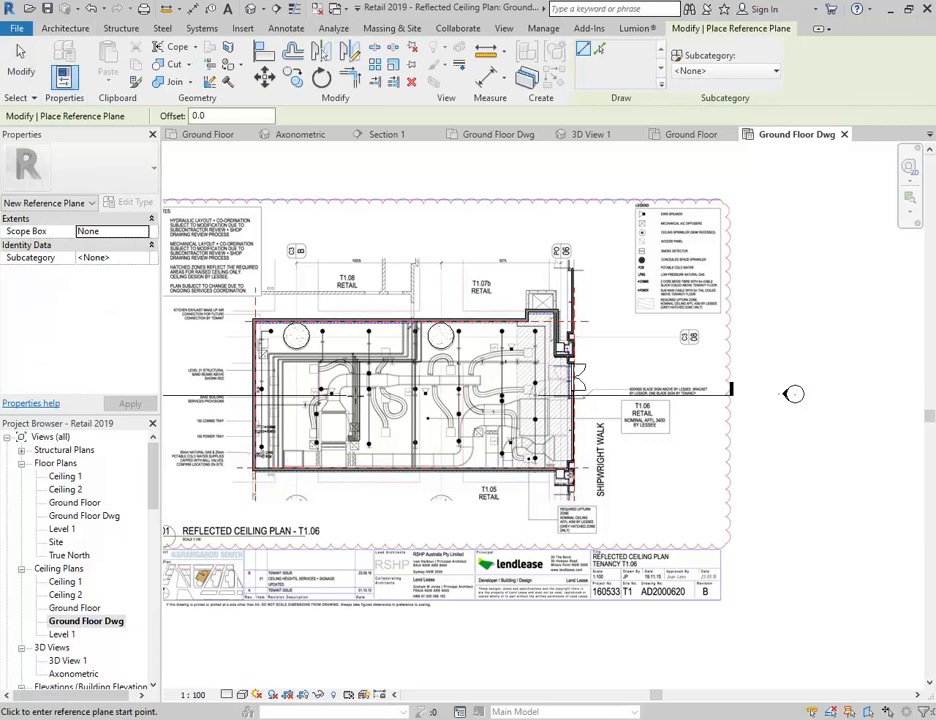
scroll(314, 410, "up", 5)
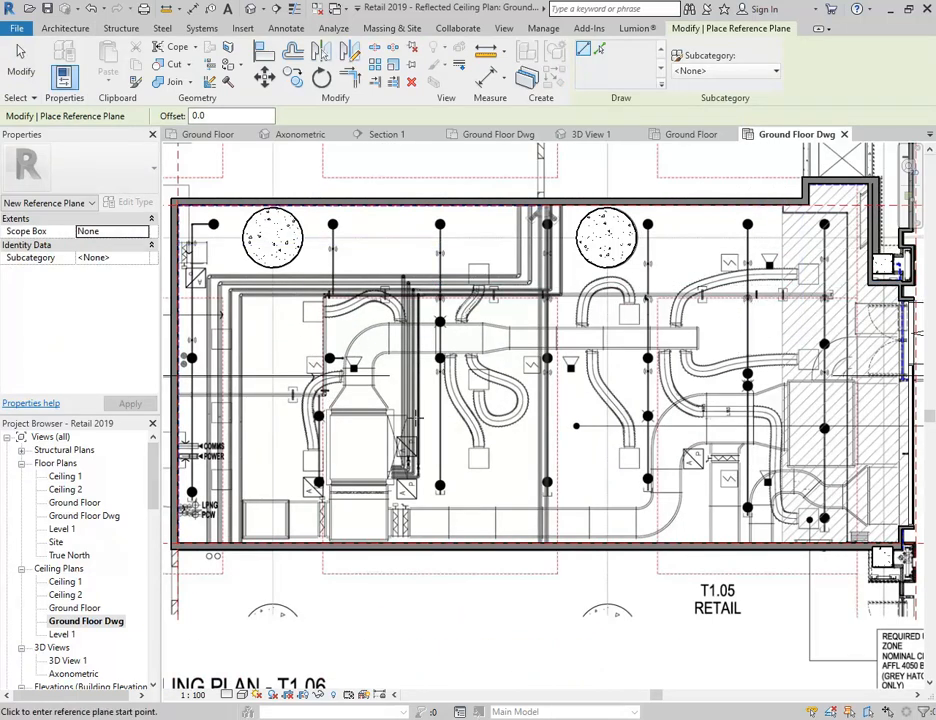
middle_click_drag(727, 374, 369, 359)
scroll(434, 232, "up", 2)
scroll(434, 232, "up", 5)
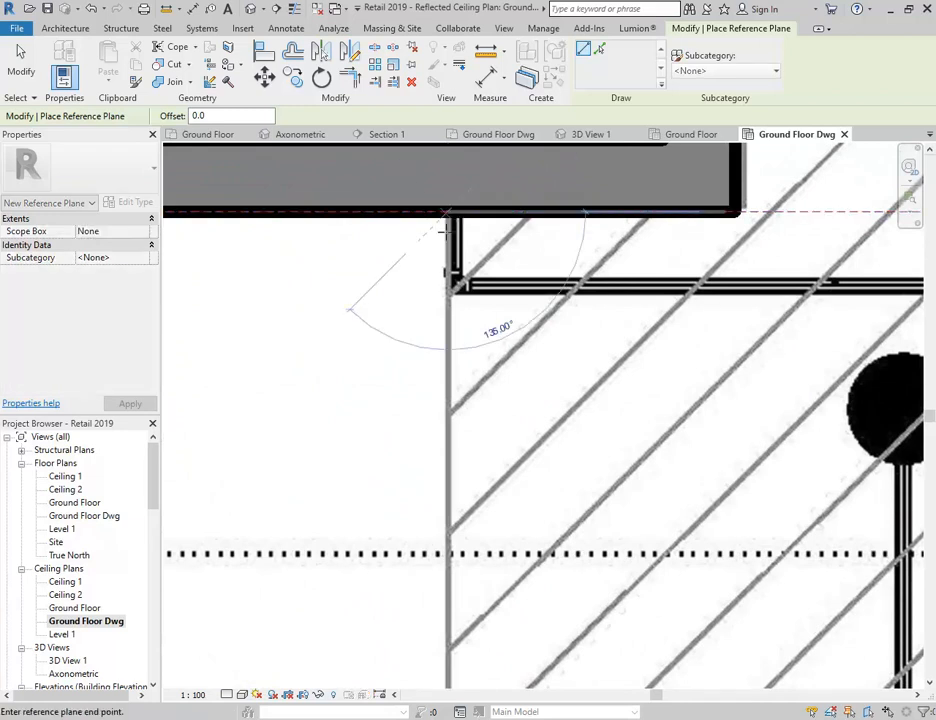
scroll(447, 211, "down", 6)
scroll(457, 304, "down", 1)
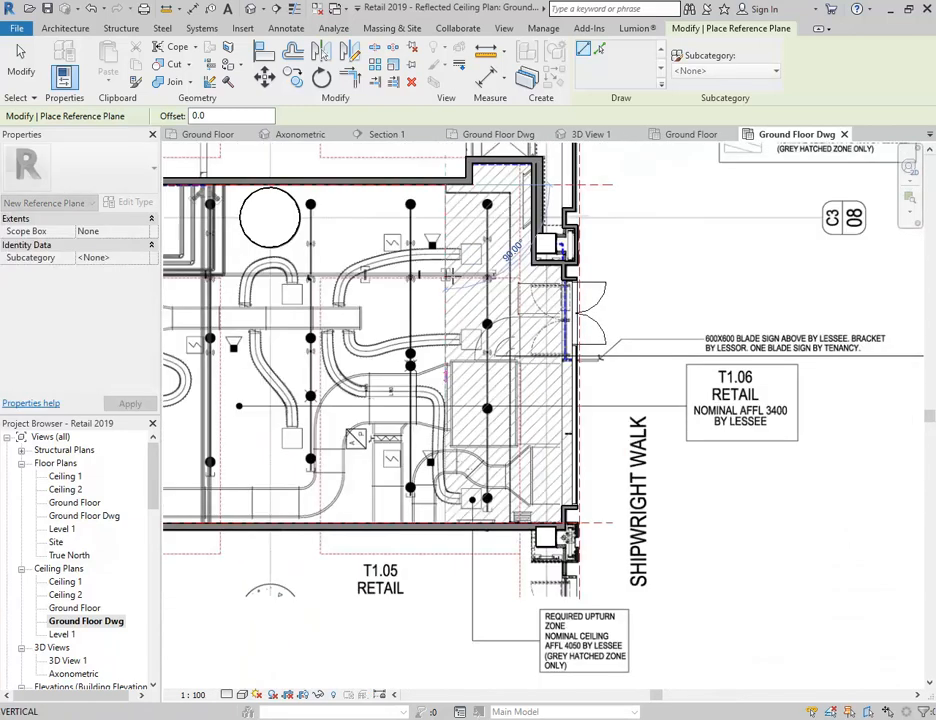
middle_click_drag(457, 307, 464, 219)
left_click(447, 511)
Extend the upper end of the upturn-zone reference plane beyond the tenancy's upper wall.
middle_click_drag(449, 518, 522, 702)
scroll(538, 290, "up", 1)
scroll(545, 292, "up", 3)
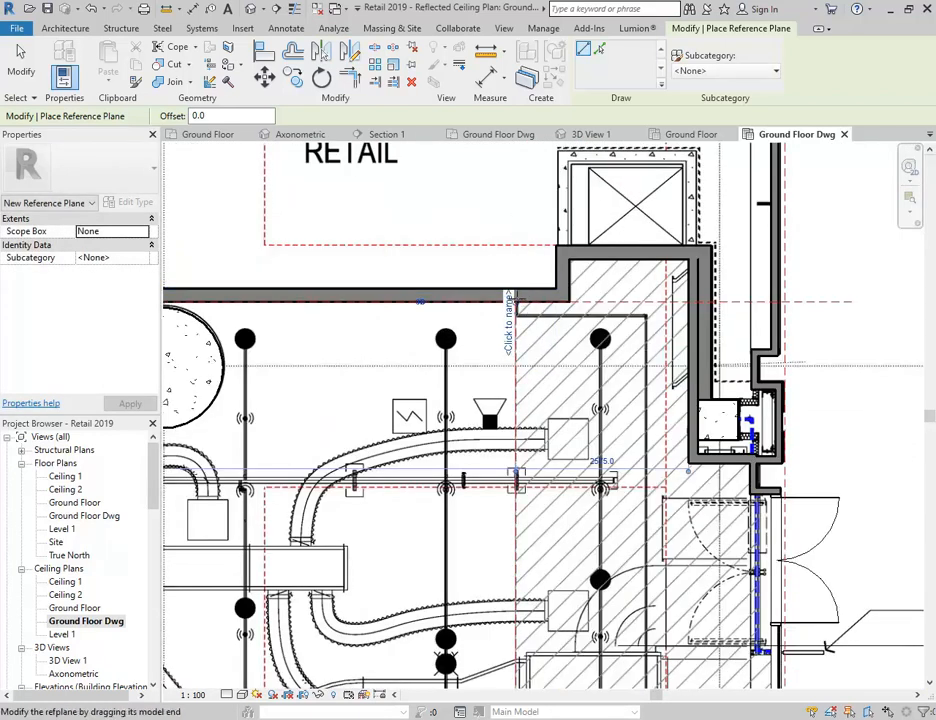
left_click_drag(515, 265, 516, 163)
scroll(496, 217, "down", 6)
middle_click_drag(496, 219, 416, 228)
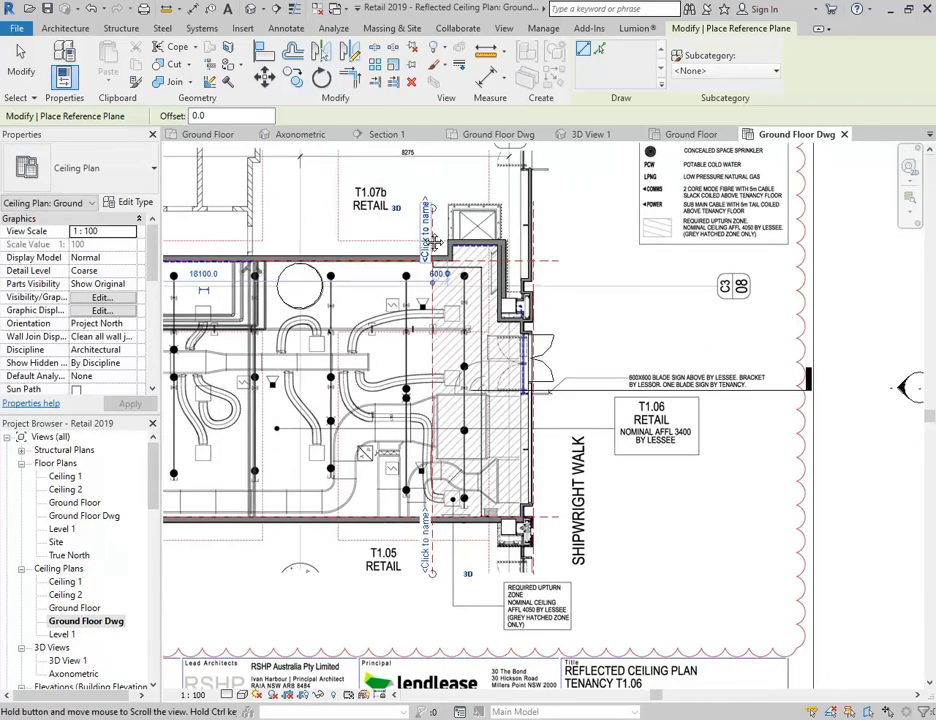
scroll(416, 228, "up", 1)
key("Escape")
key("Escape")
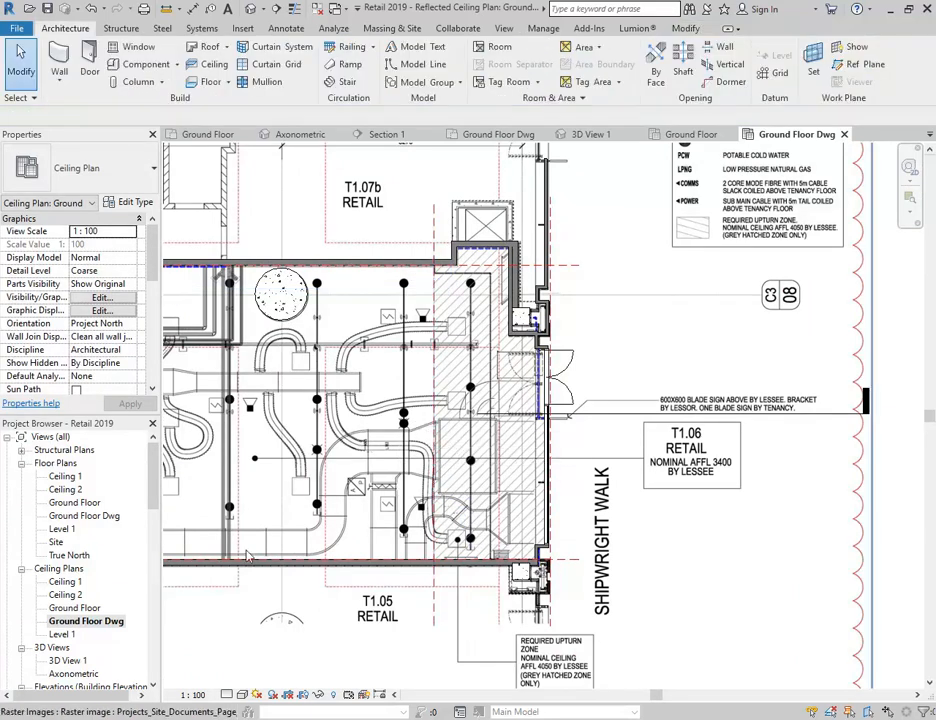
In the Ground Floor ceiling plan, place an aligned dimension below the building between the shopfront and upturn-zone reference planes.
double_click(76, 608)
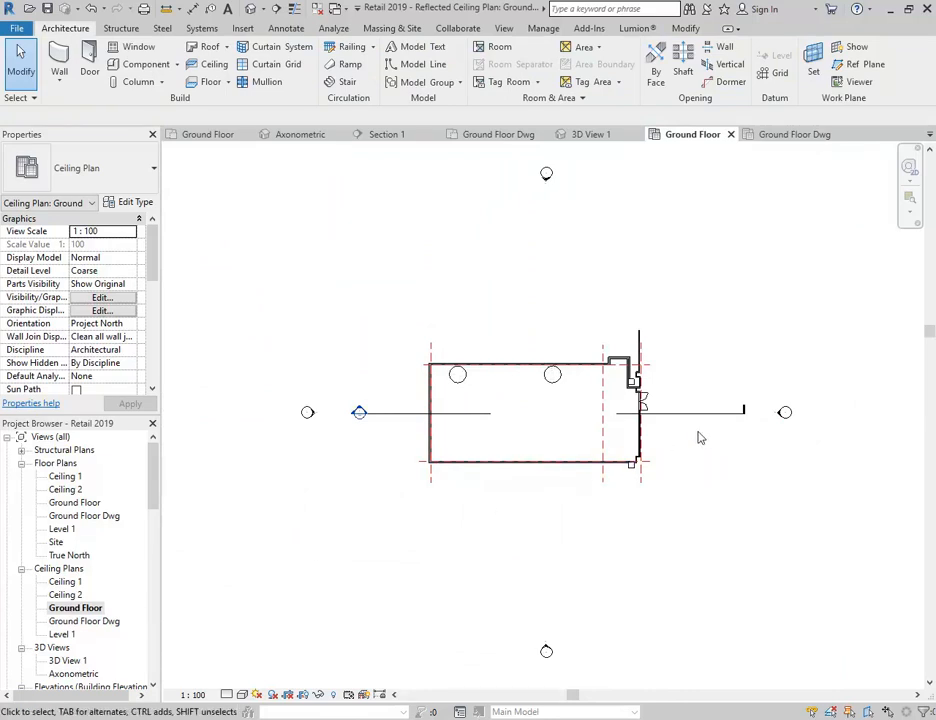
scroll(703, 438, "up", 5)
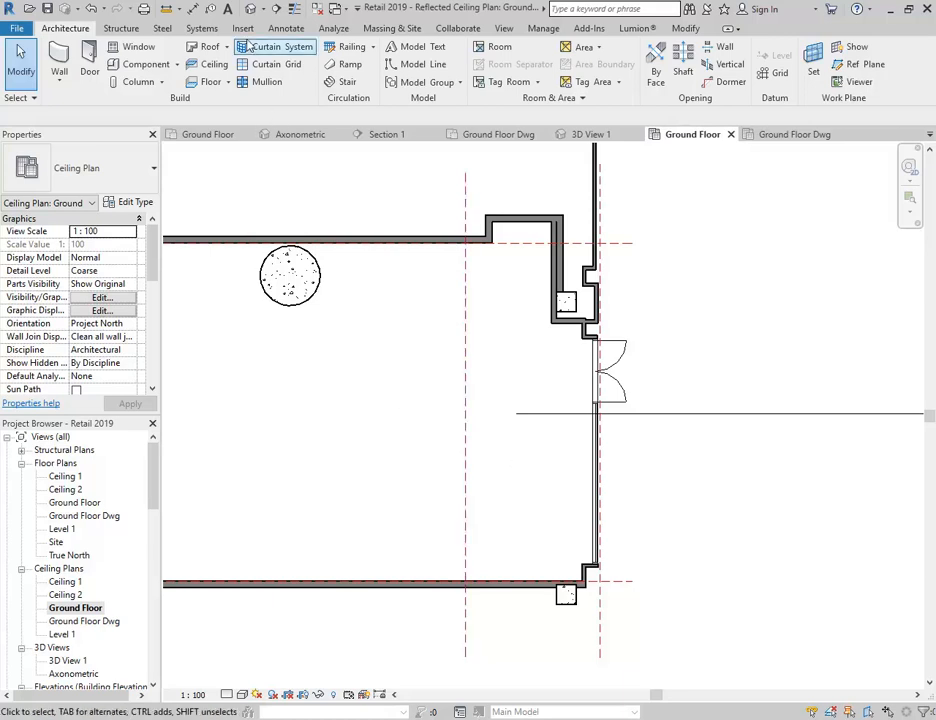
left_click(194, 10)
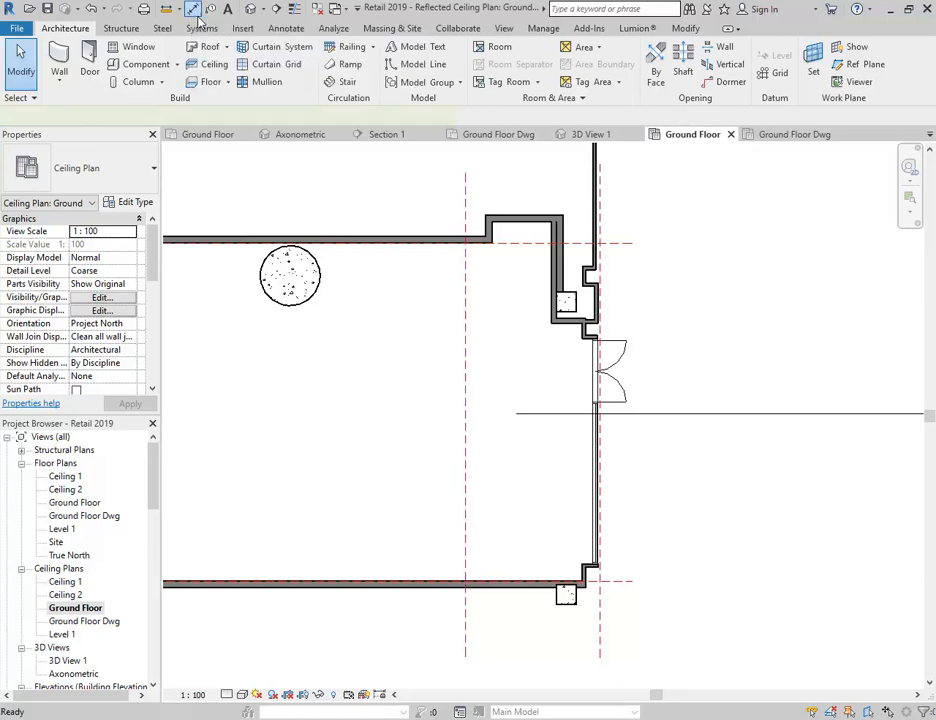
left_click(600, 632)
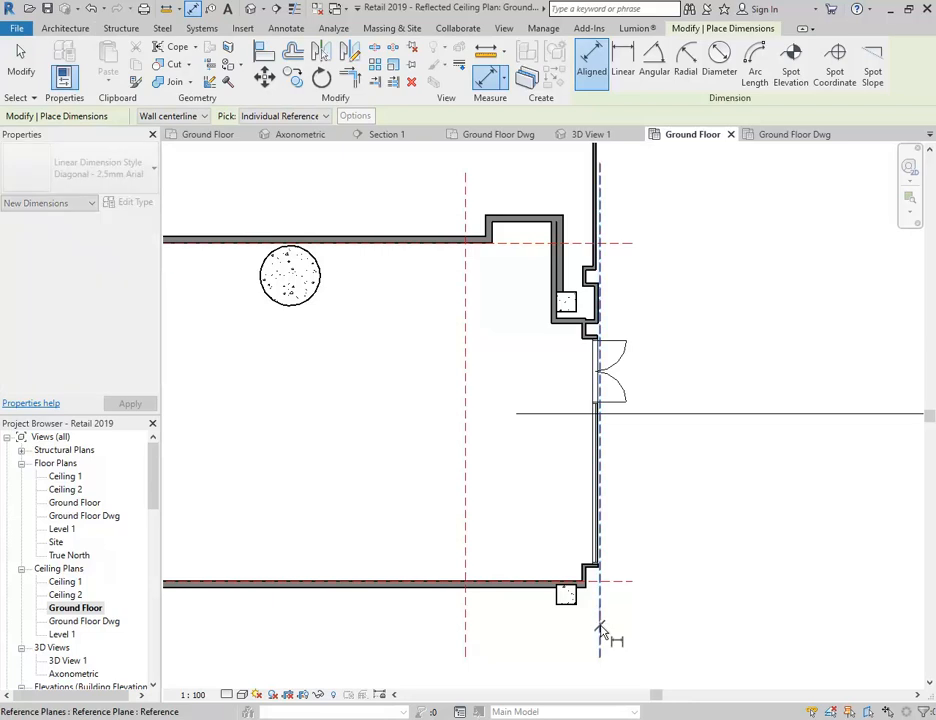
left_click(468, 640)
left_click(500, 647)
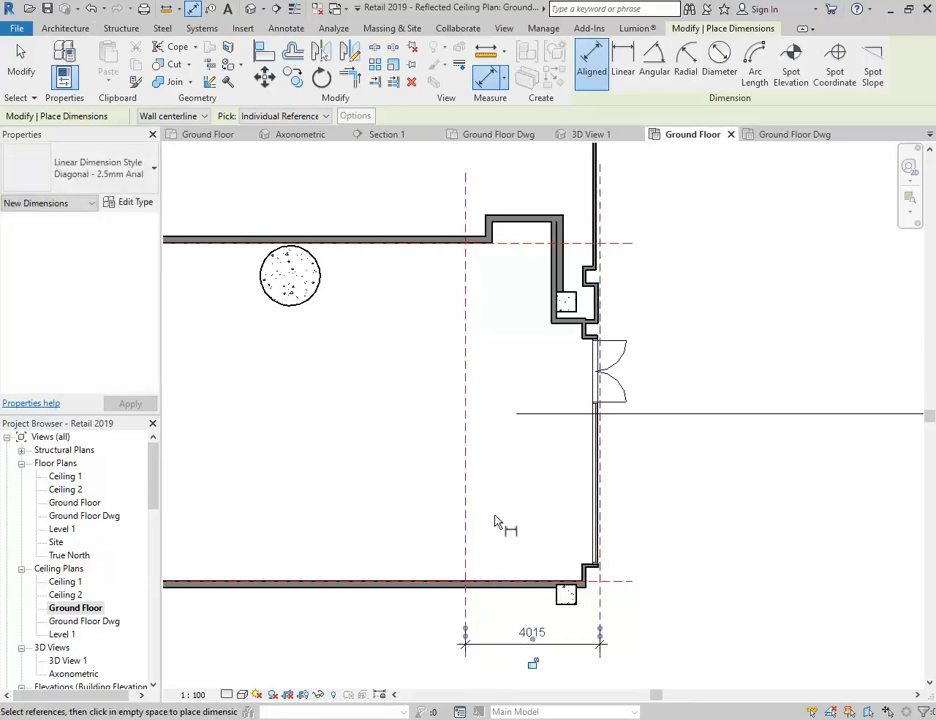
right_click(497, 528)
left_click(499, 331)
right_click(522, 349)
left_click(533, 355)
middle_click_drag(517, 440, 485, 379)
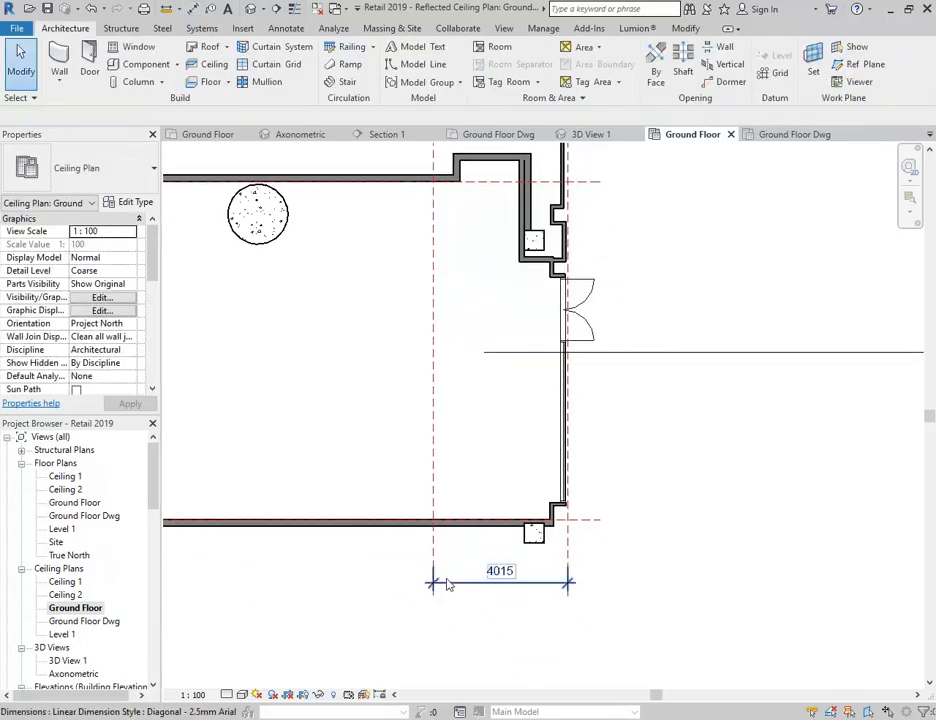
Open the dimension between the upturn-zone and shopfront reference planes for editing.
scroll(460, 560, "up", 5)
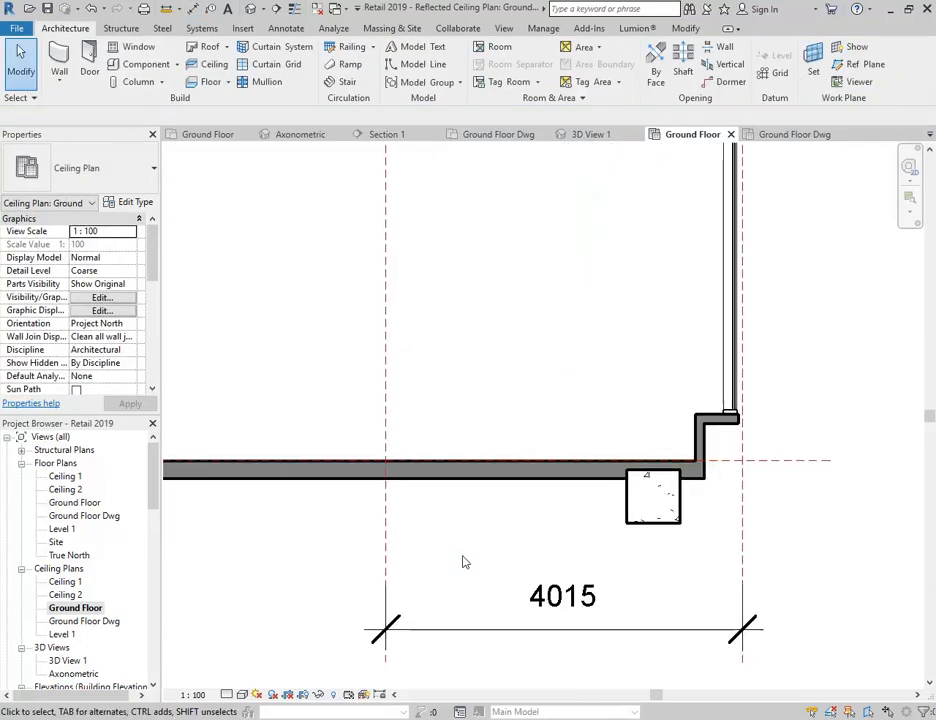
left_click(387, 540)
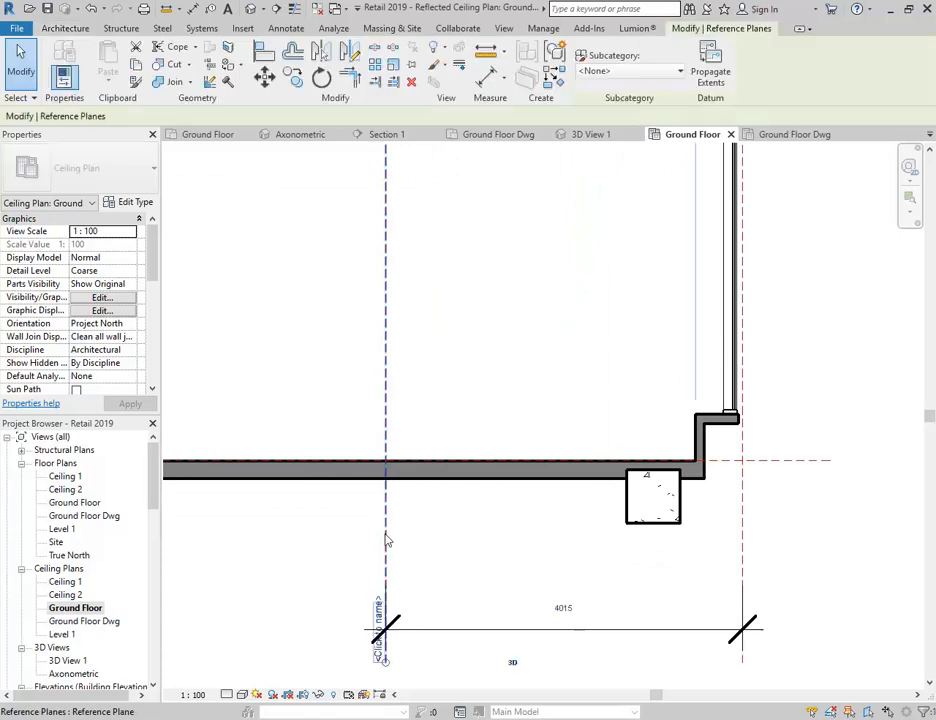
left_click(562, 608)
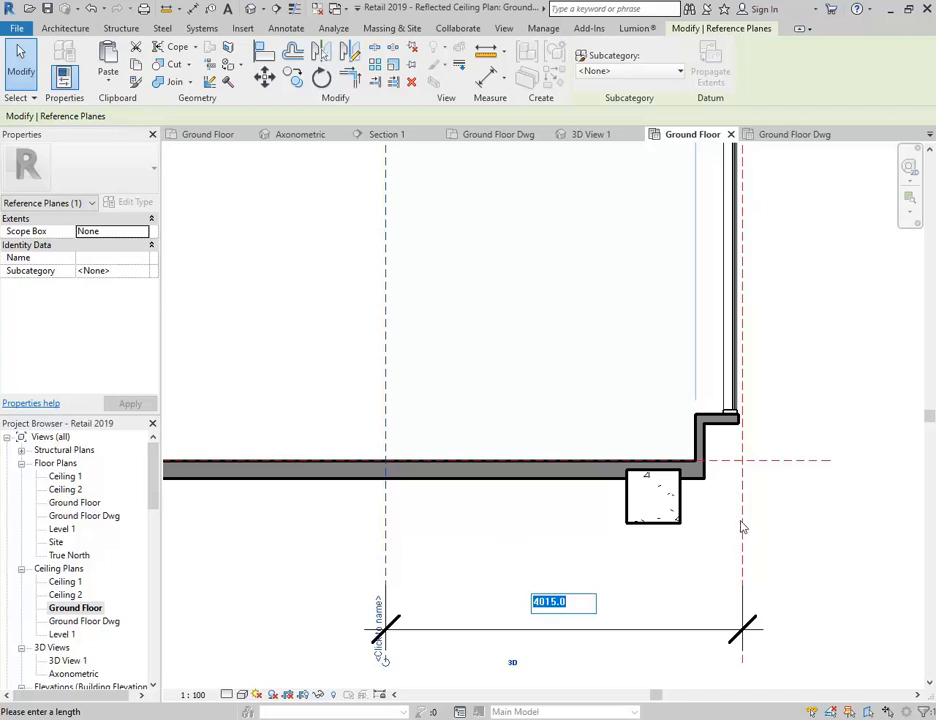
left_click(495, 547)
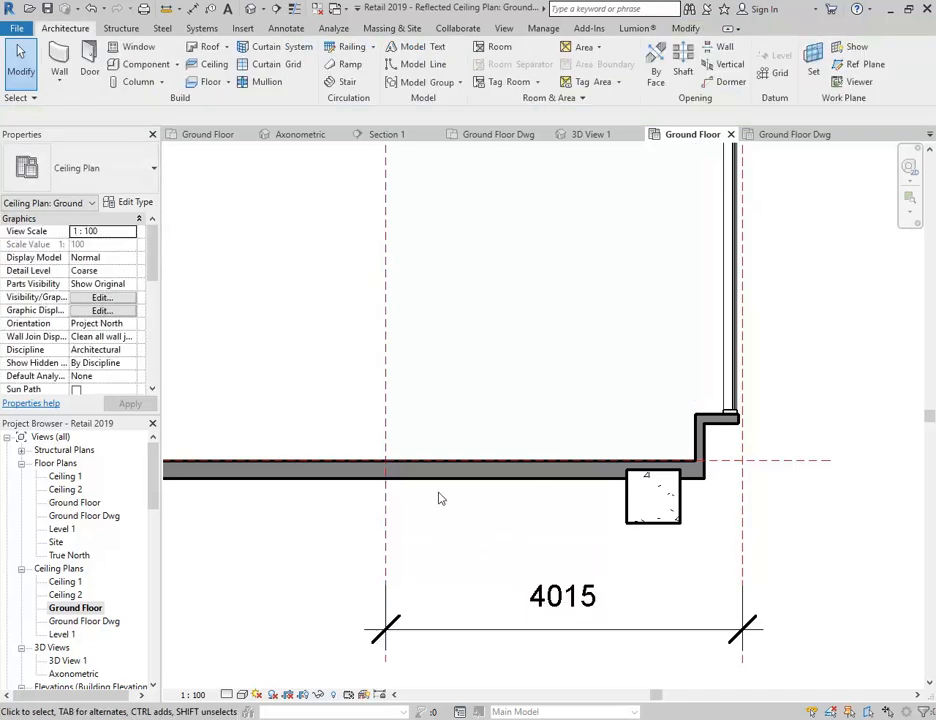
Check the upturn-zone reference plane in Section 1 and in the Ground Floor floor plan.
scroll(507, 546, "down", 3)
scroll(508, 546, "down", 2)
middle_click_drag(432, 436, 531, 485)
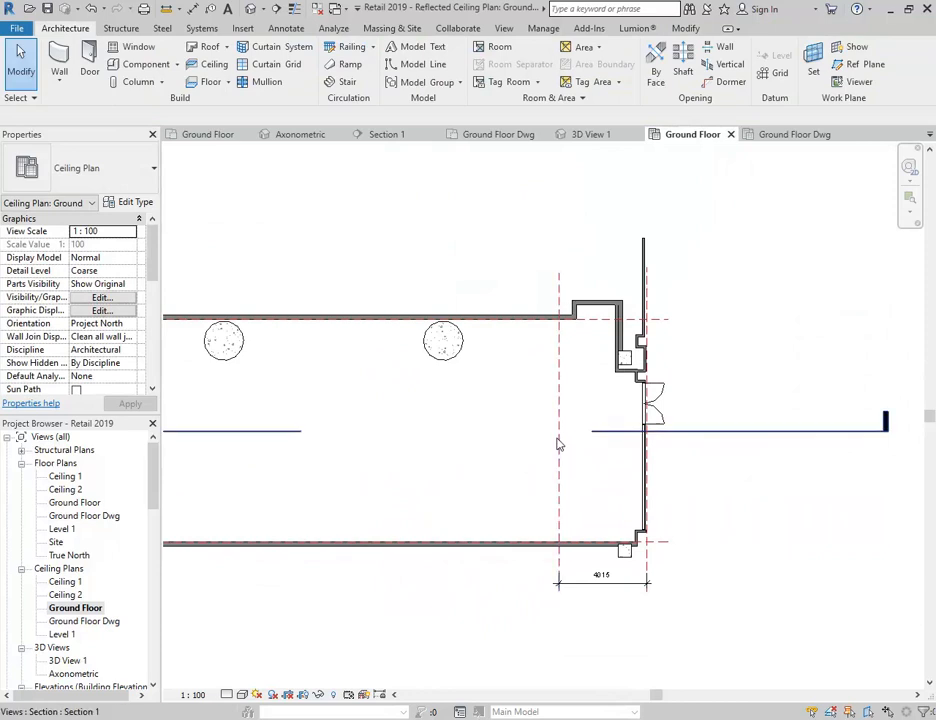
middle_click_drag(407, 435, 483, 432)
scroll(354, 485, "down", 2)
middle_click_drag(453, 519, 618, 537)
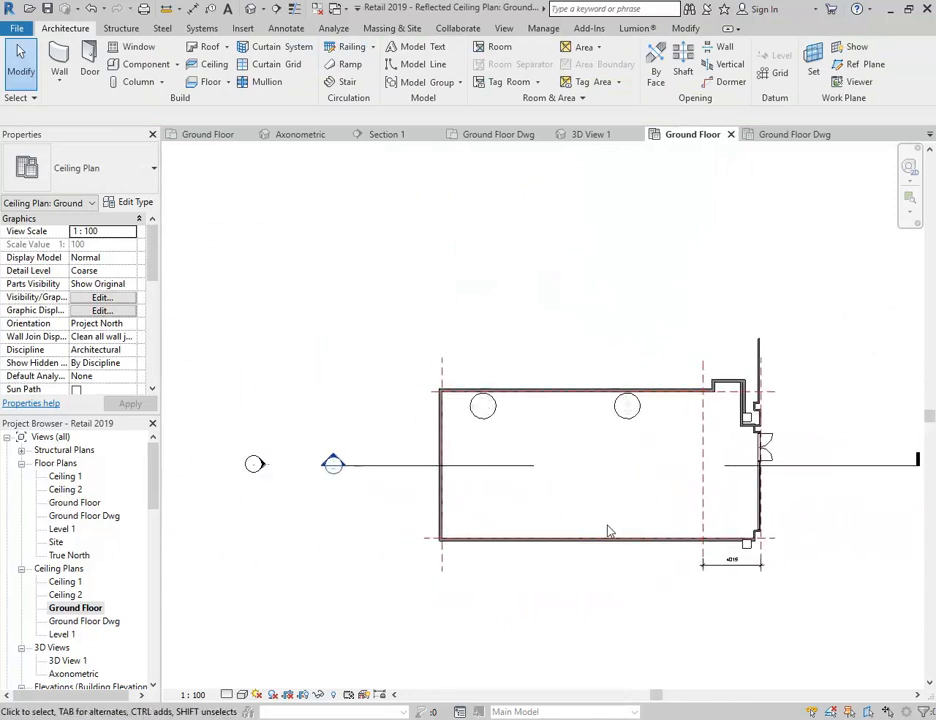
double_click(328, 462)
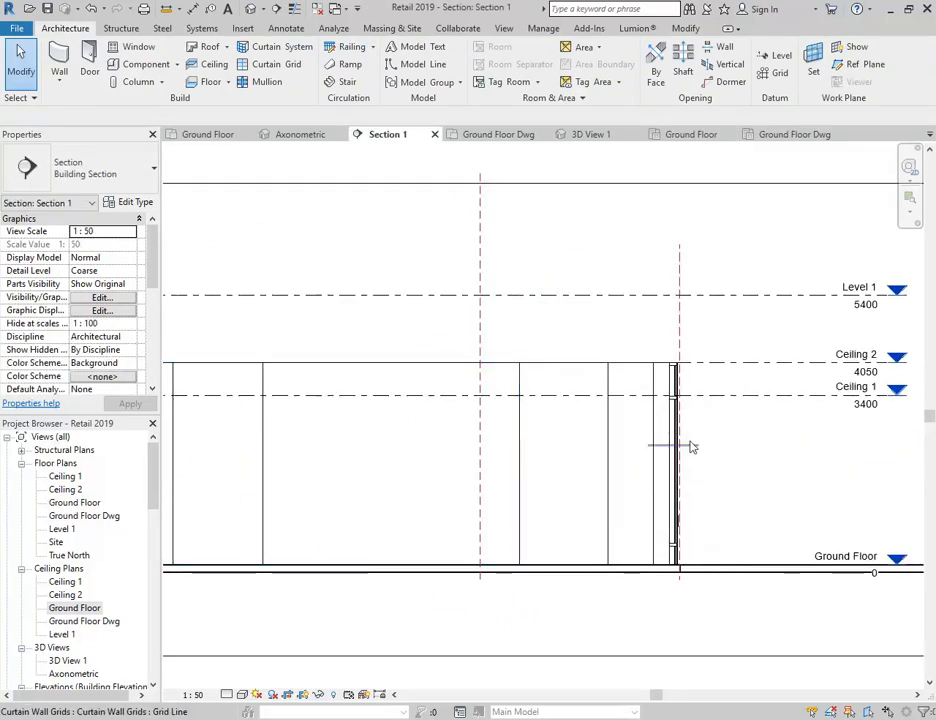
left_click(485, 323)
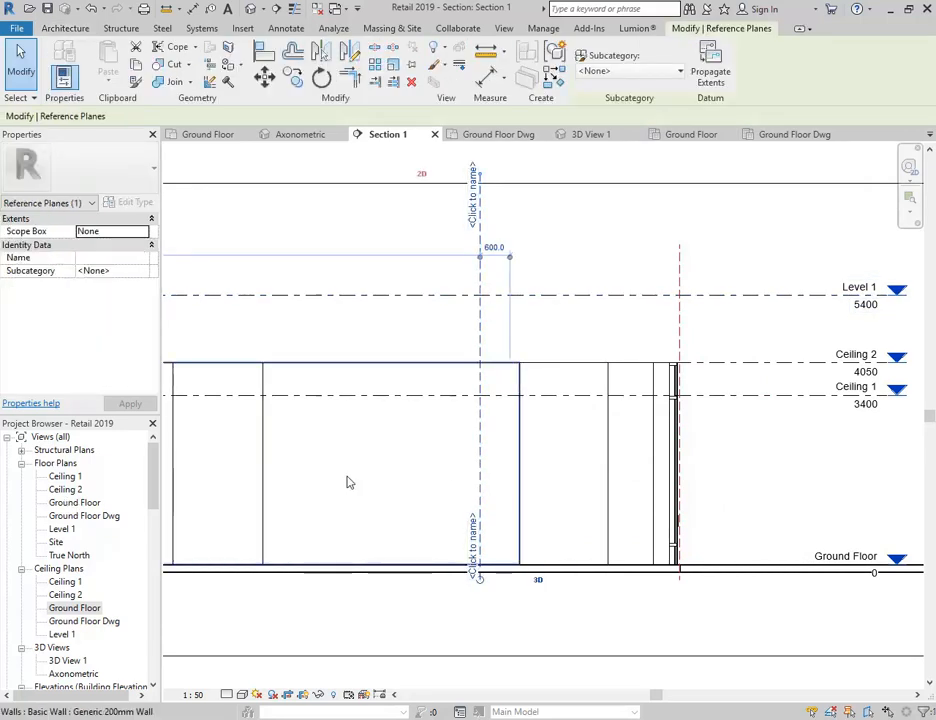
key("Escape")
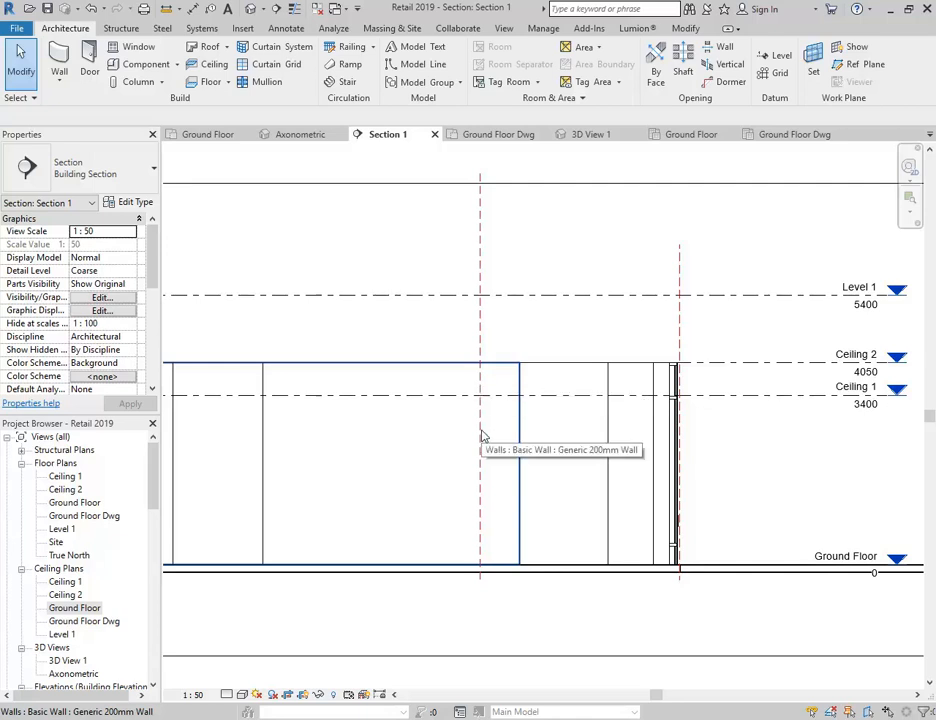
double_click(72, 503)
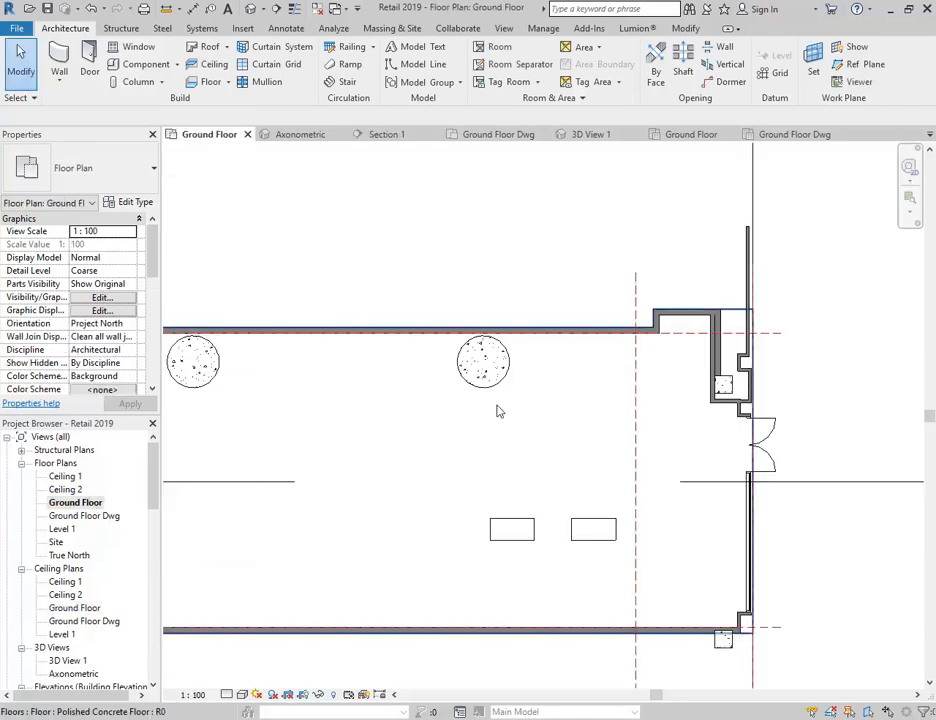
Start a sketched Plain ceiling in the Ground Floor ceiling plan on level Ceiling 1 with height offset 0, using Pick Walls for its boundary.
double_click(74, 608)
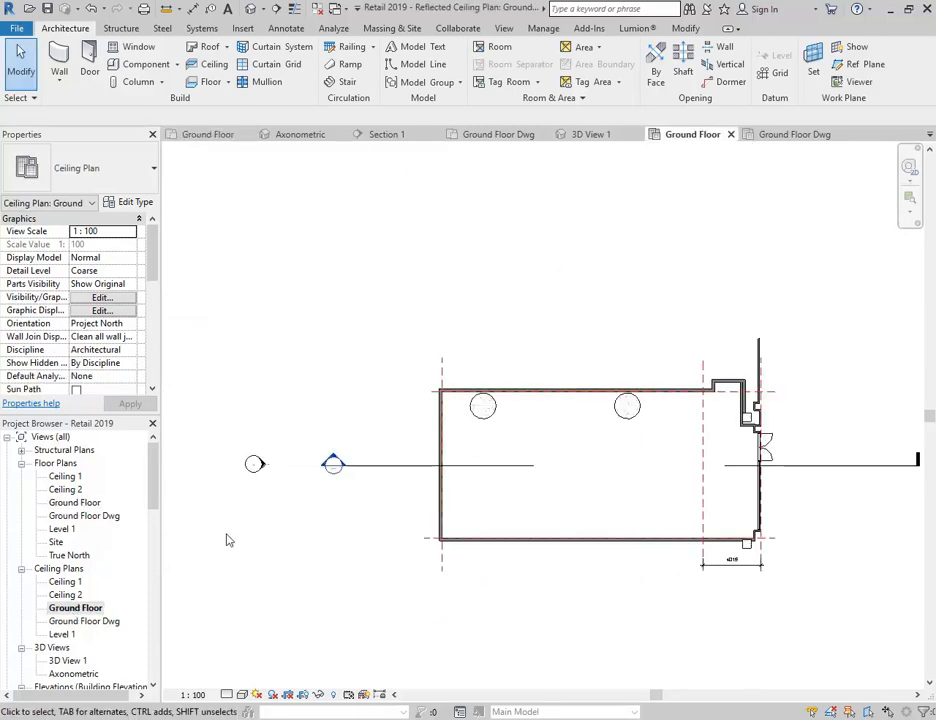
scroll(595, 497, "up", 4)
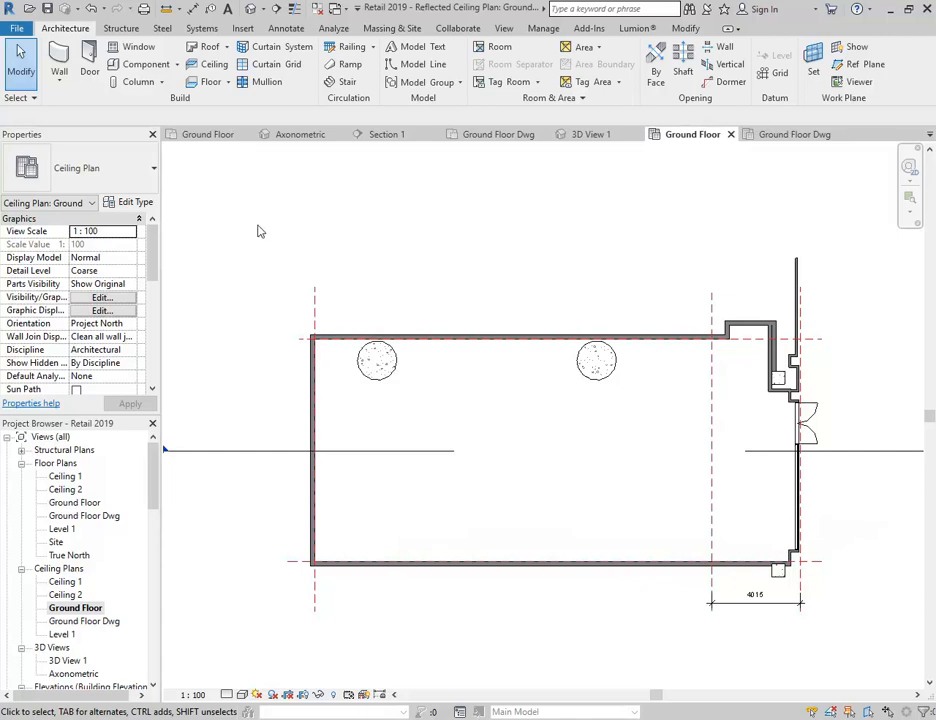
left_click(211, 68)
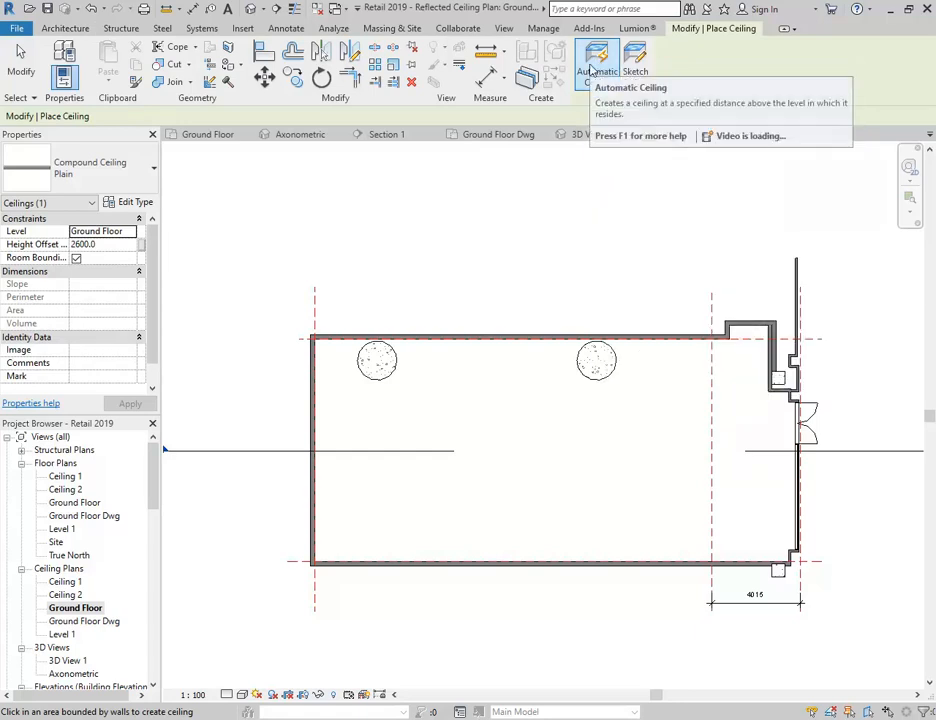
left_click(637, 60)
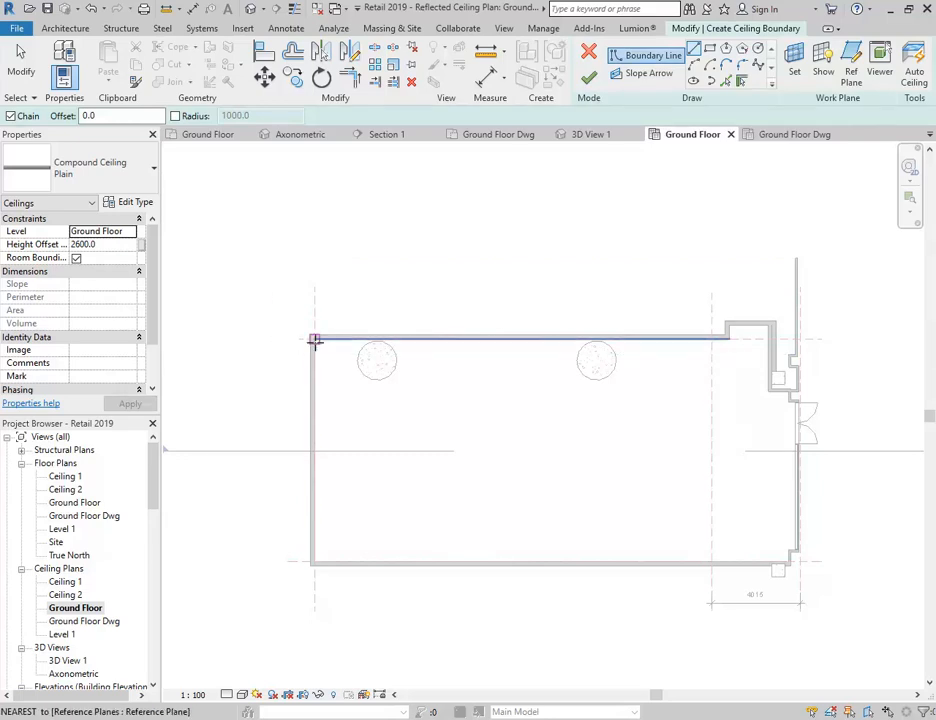
left_click(133, 232)
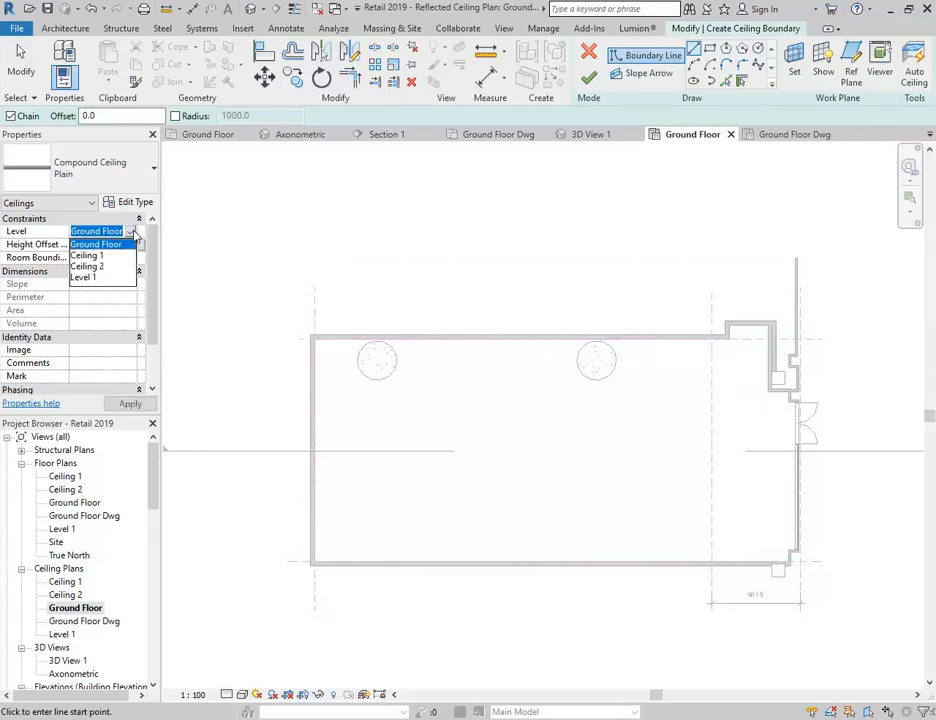
left_click(88, 256)
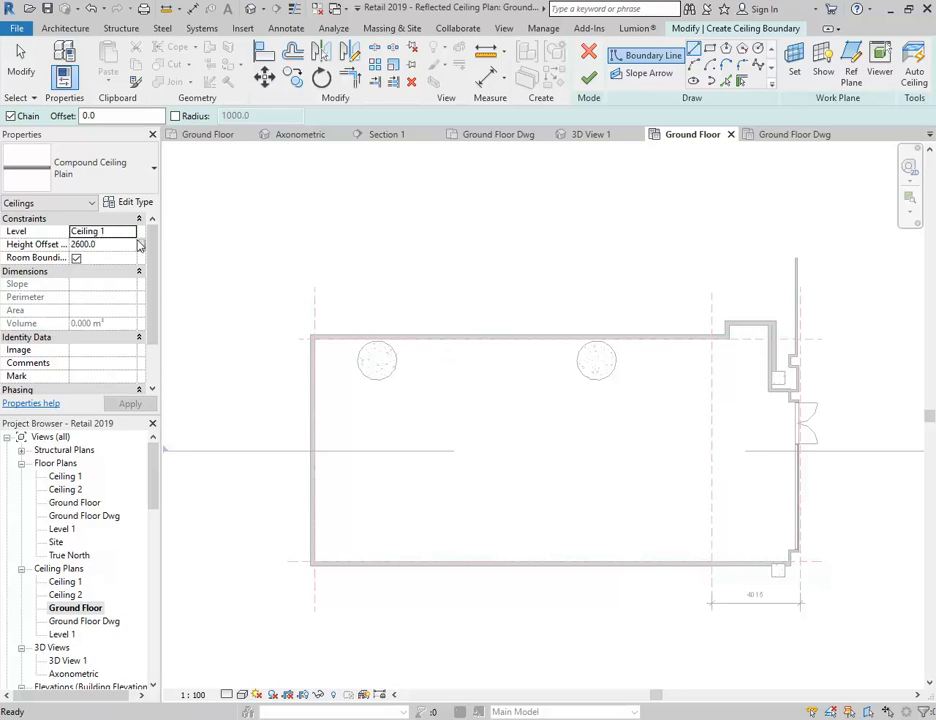
left_click(109, 244)
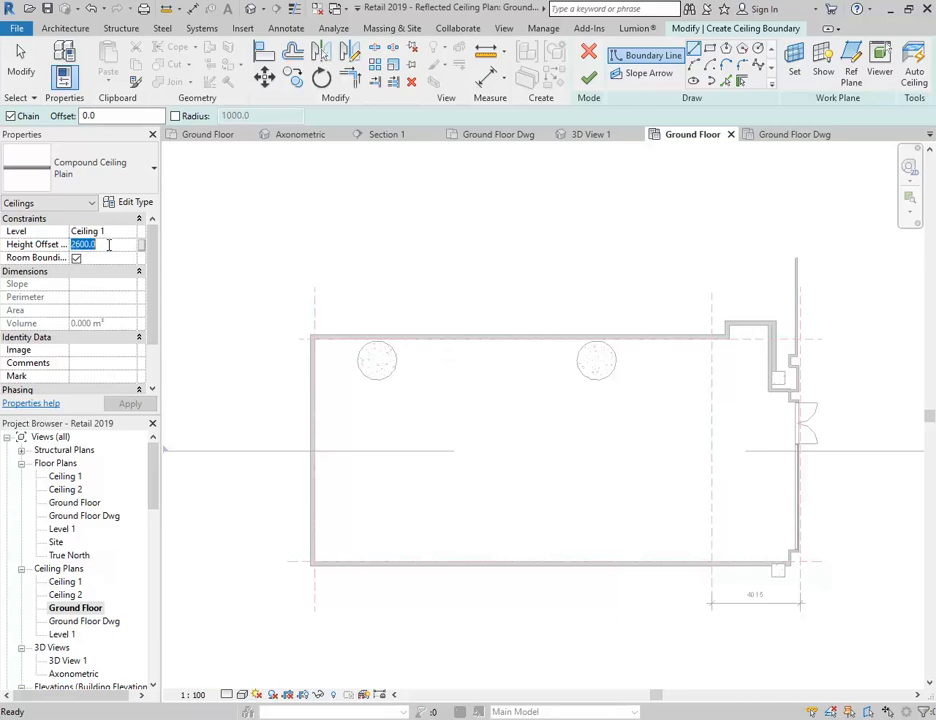
type("0")
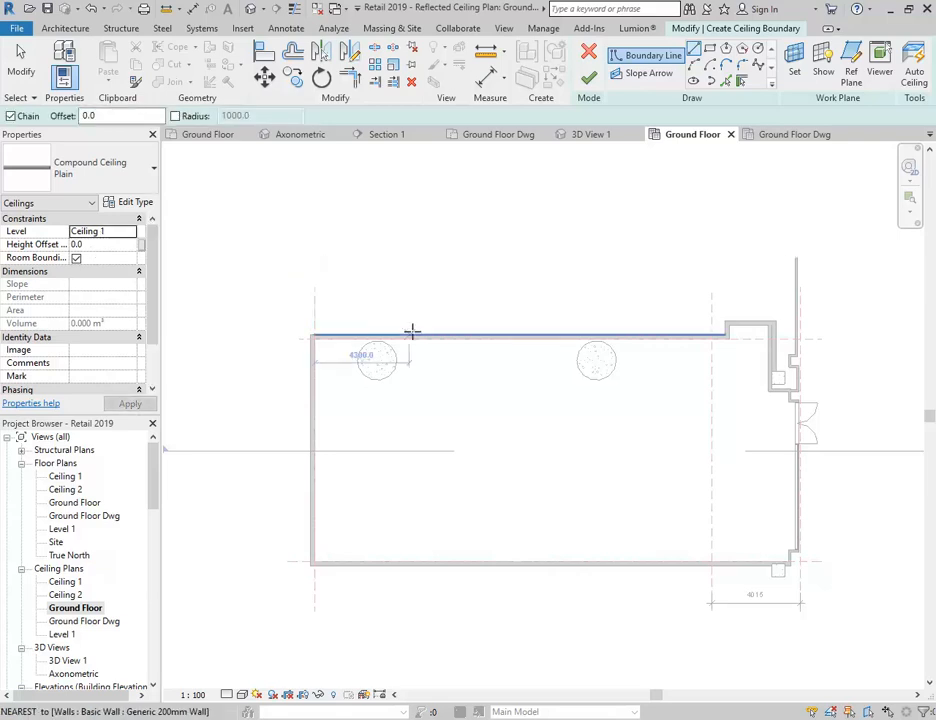
left_click(741, 81)
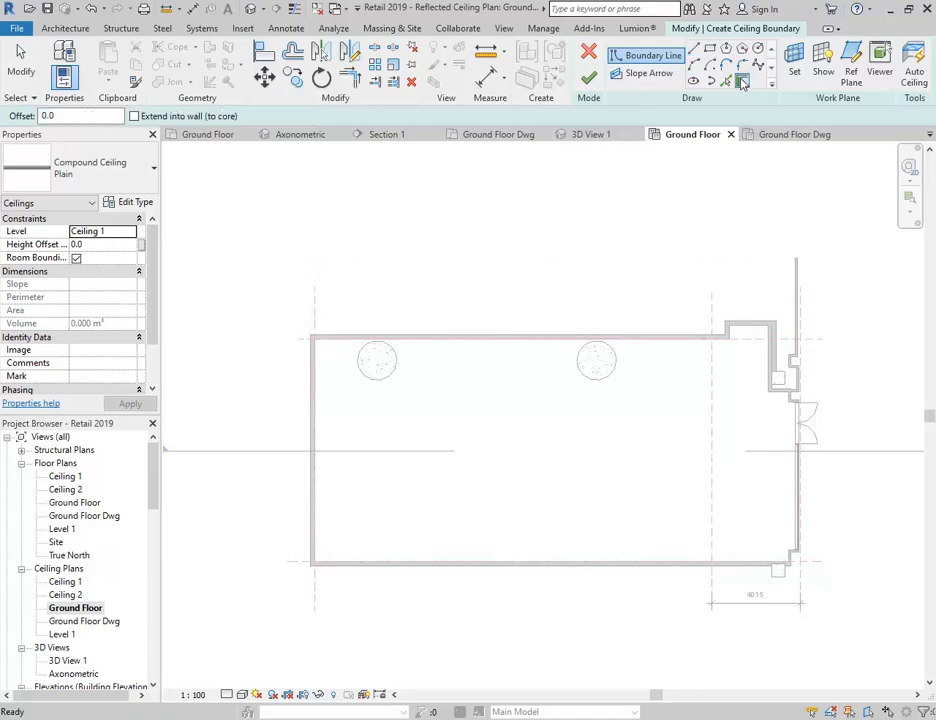
Trace the ceiling boundary along the upper, rear and lower inner wall faces, plus a line picked on the upturn-zone reference plane.
left_click(517, 346)
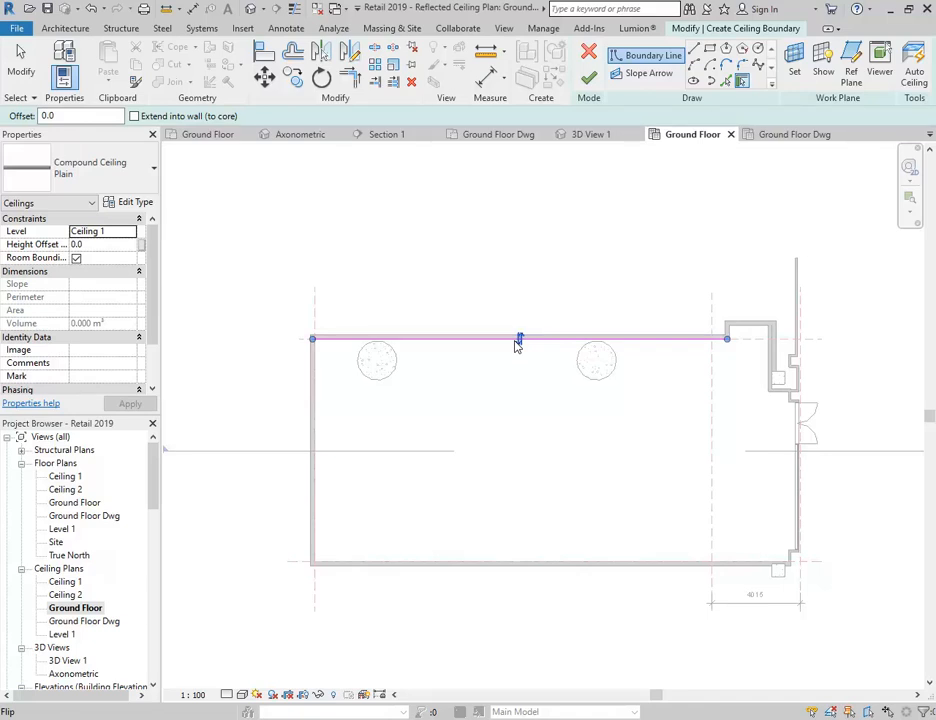
left_click(318, 445)
left_click(426, 564)
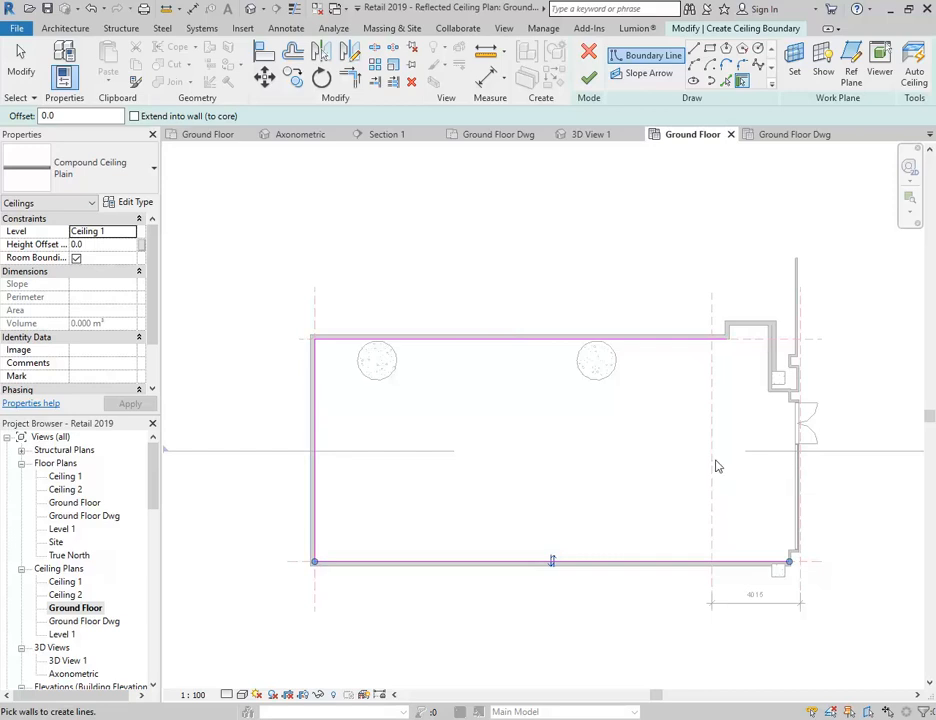
left_click(729, 83)
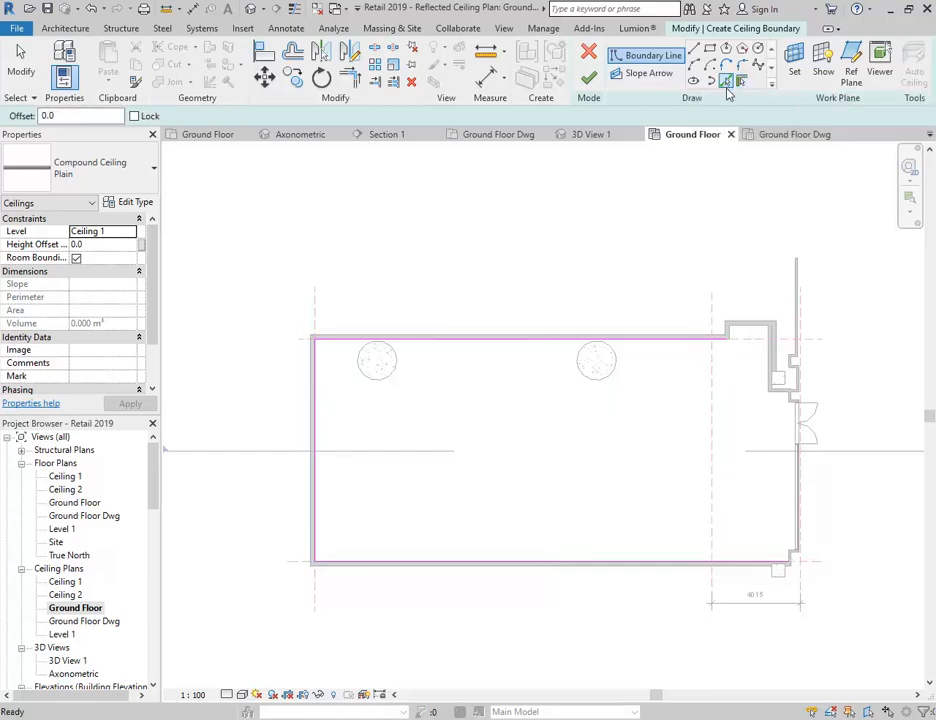
left_click(744, 86)
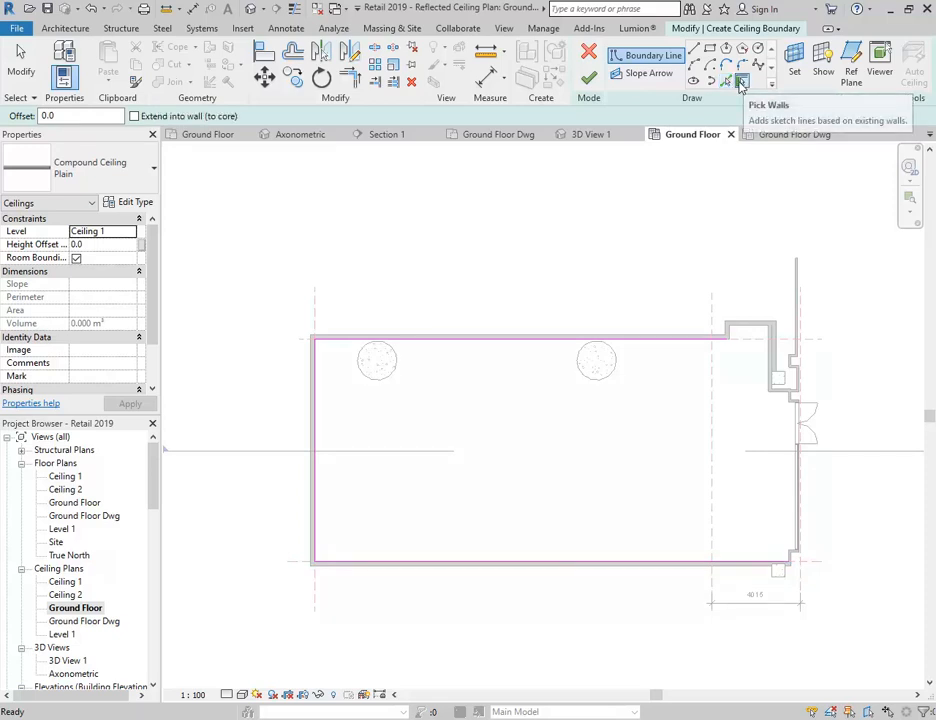
left_click(729, 83)
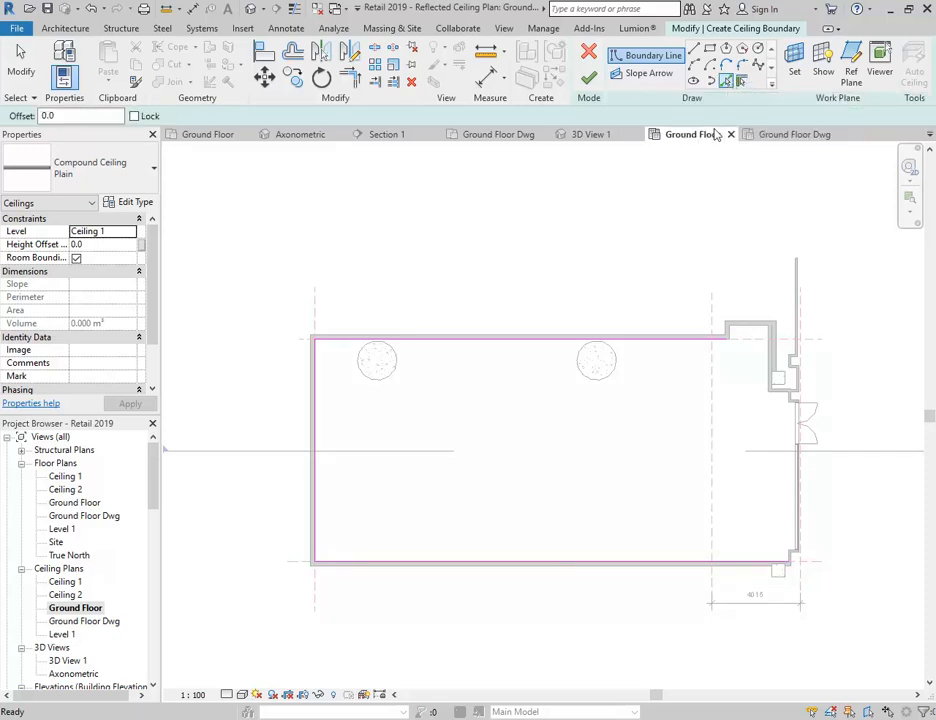
left_click(716, 401)
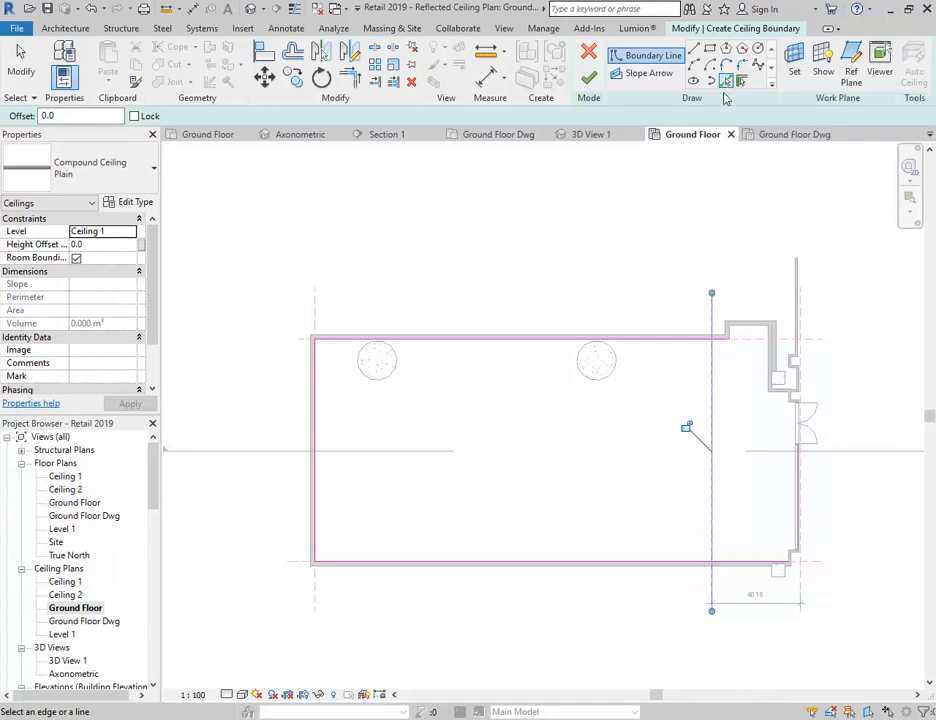
Trim the boundary line on the reference plane to corners with the upper and lower wall lines, and finish the ceiling sketch.
left_click(349, 80)
left_click(673, 343)
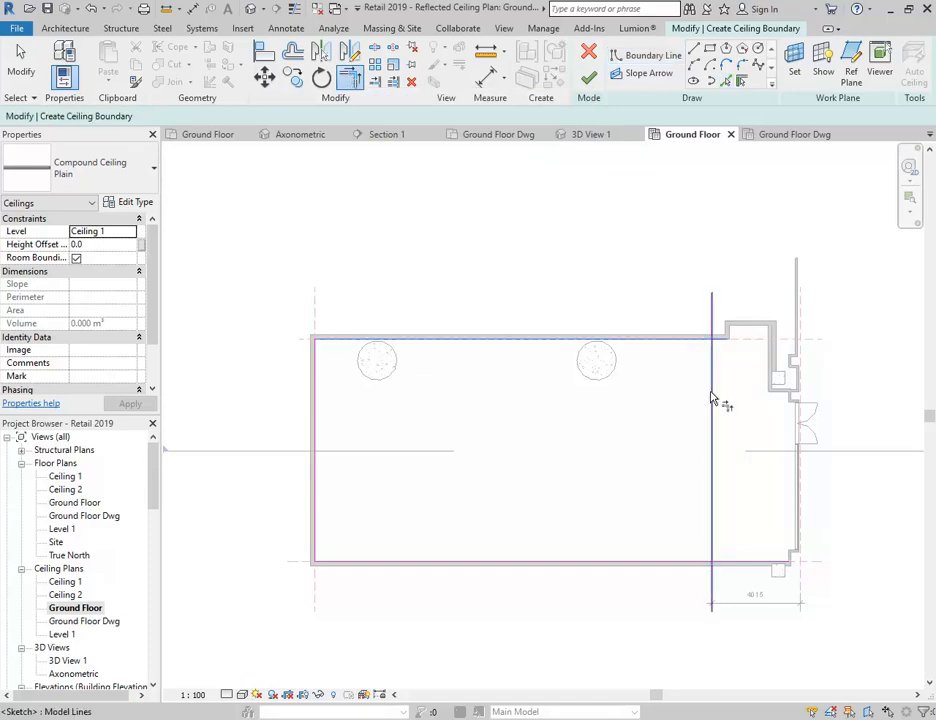
left_click(702, 562)
scroll(531, 468, "up", 2)
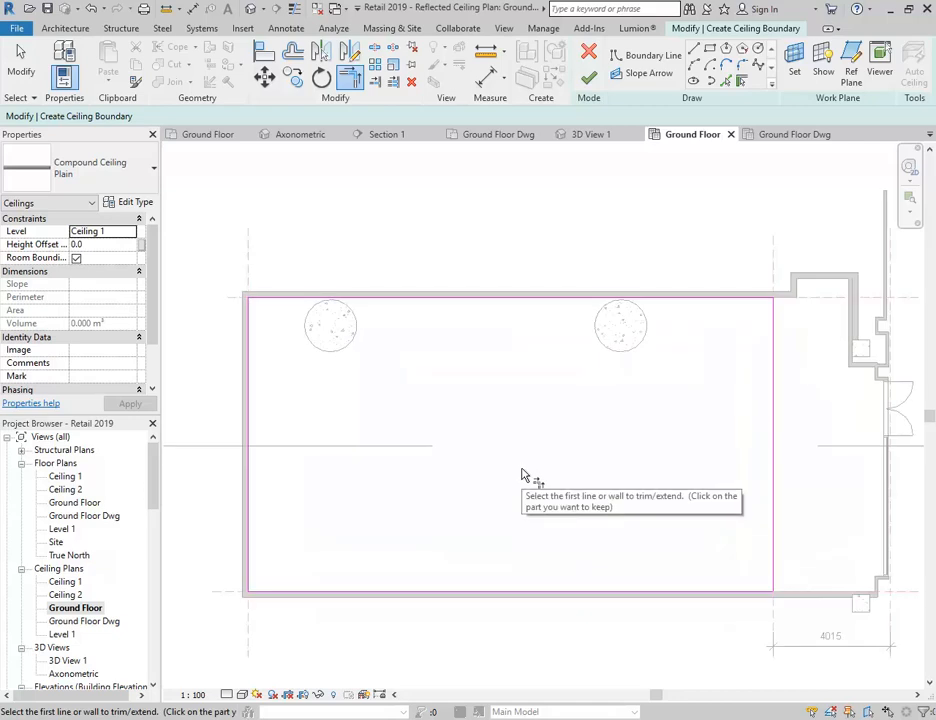
left_click(589, 80)
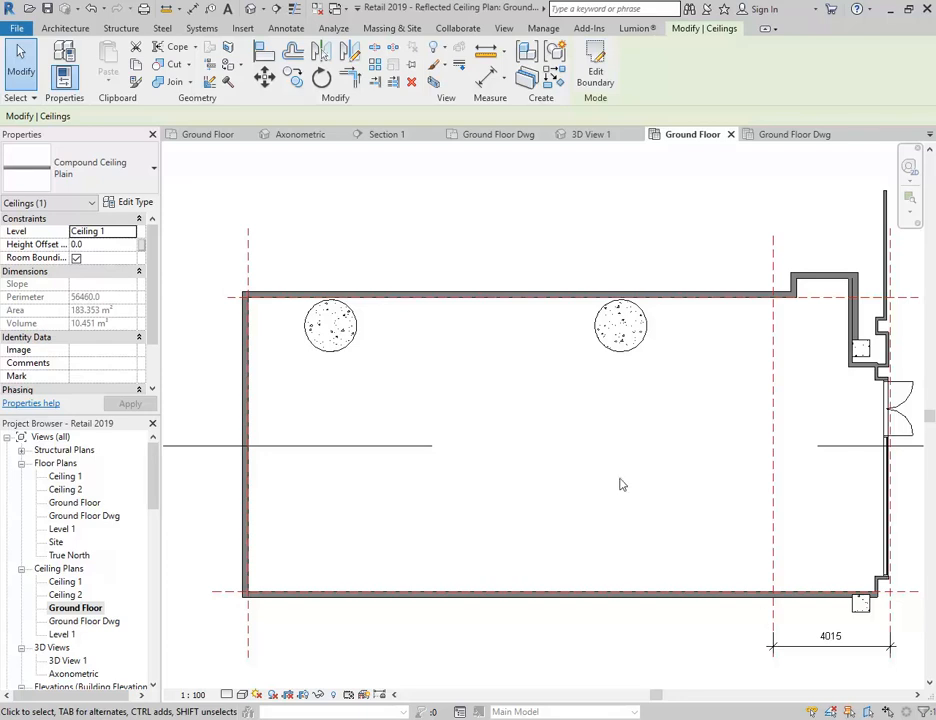
Check the new ceiling in the Axonometric 3D view, return to the Ground Floor ceiling plan and clear the selection.
double_click(75, 673)
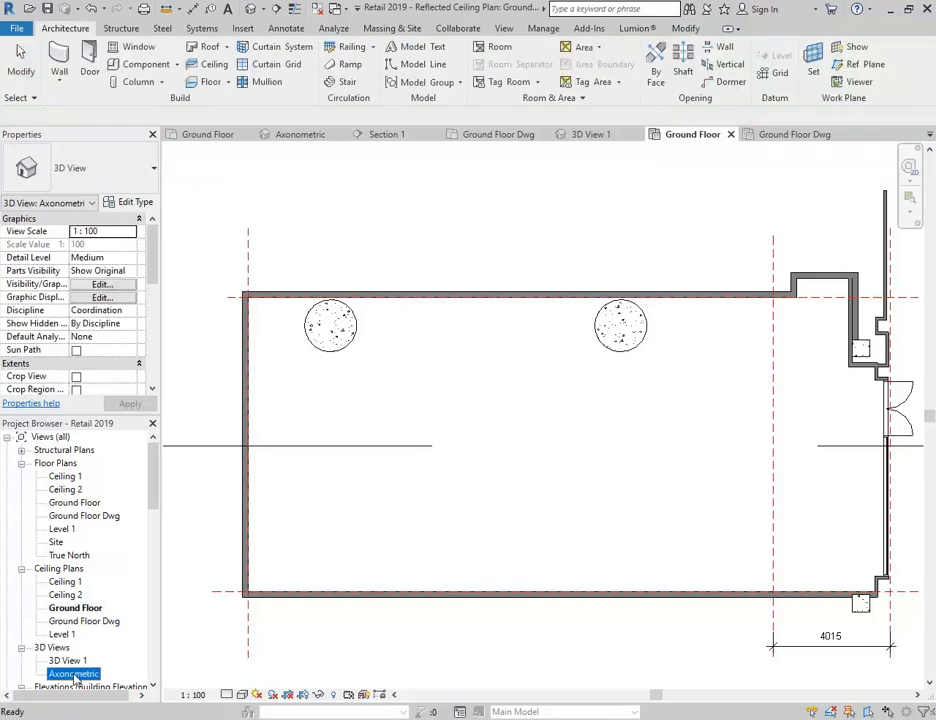
scroll(463, 450, "down", 4)
scroll(433, 425, "up", 1)
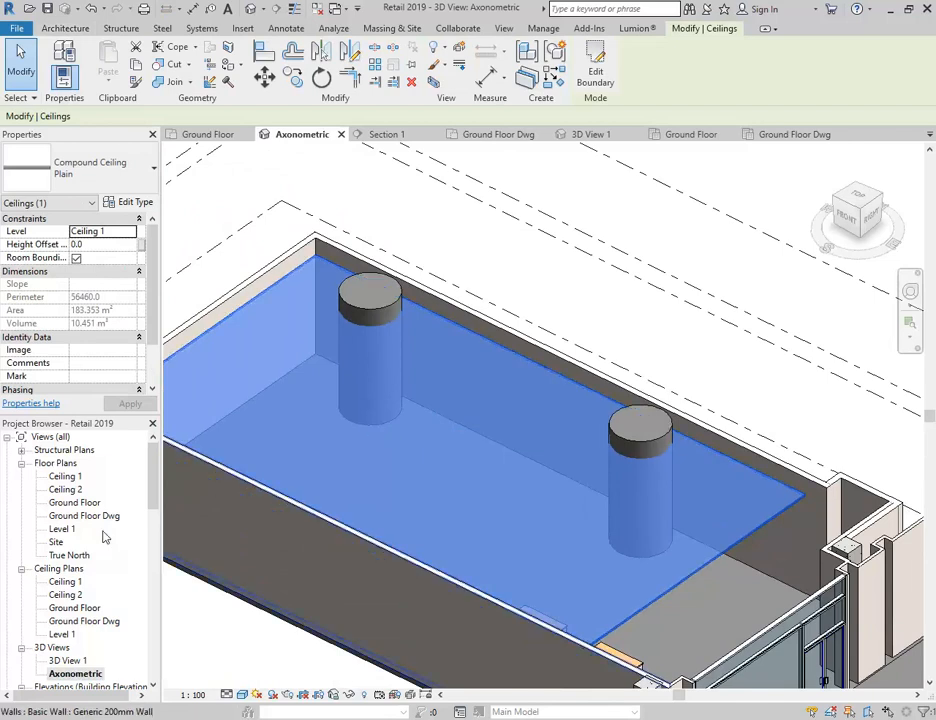
double_click(75, 607)
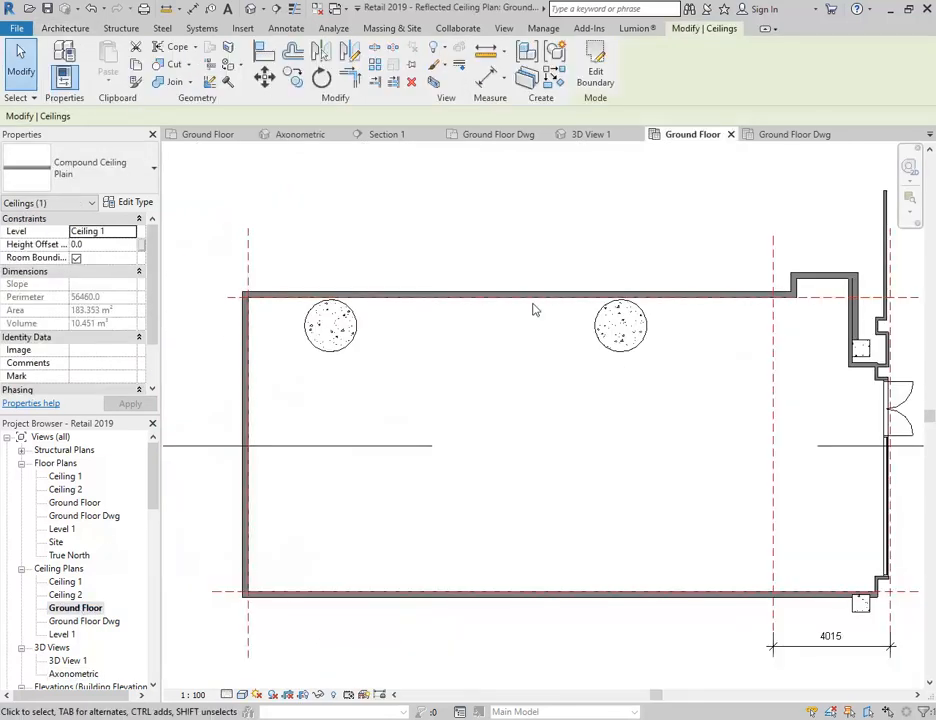
left_click(535, 243)
scroll(534, 243, "down", 2)
middle_click_drag(535, 245, 531, 268)
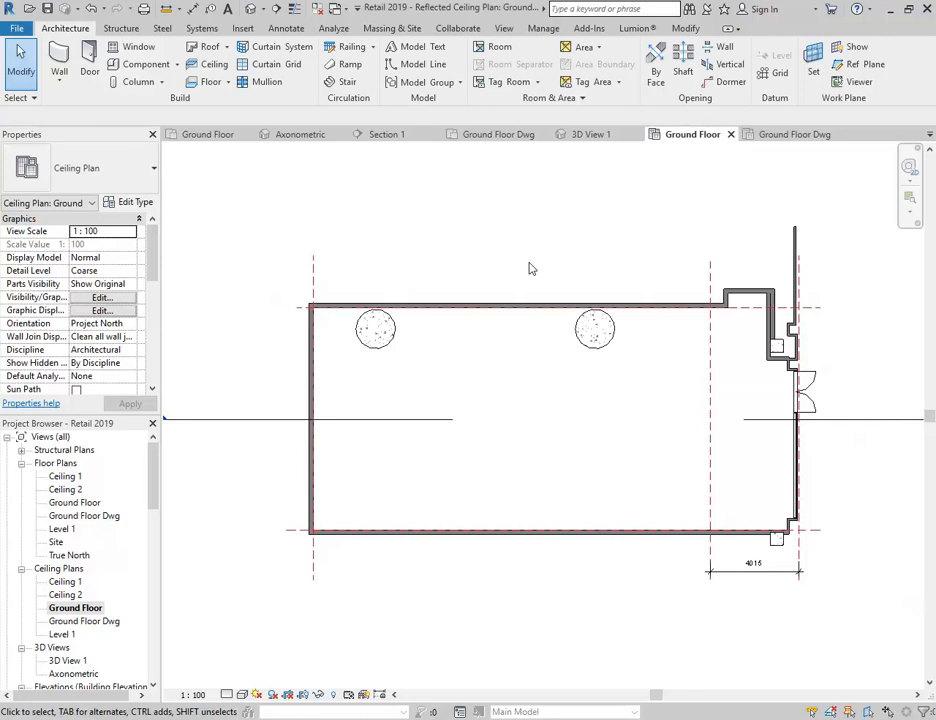
In the Ground Floor ceiling plan's view range, set both the primary range top and the view depth level to Unlimited.
scroll(531, 268, "up", 1)
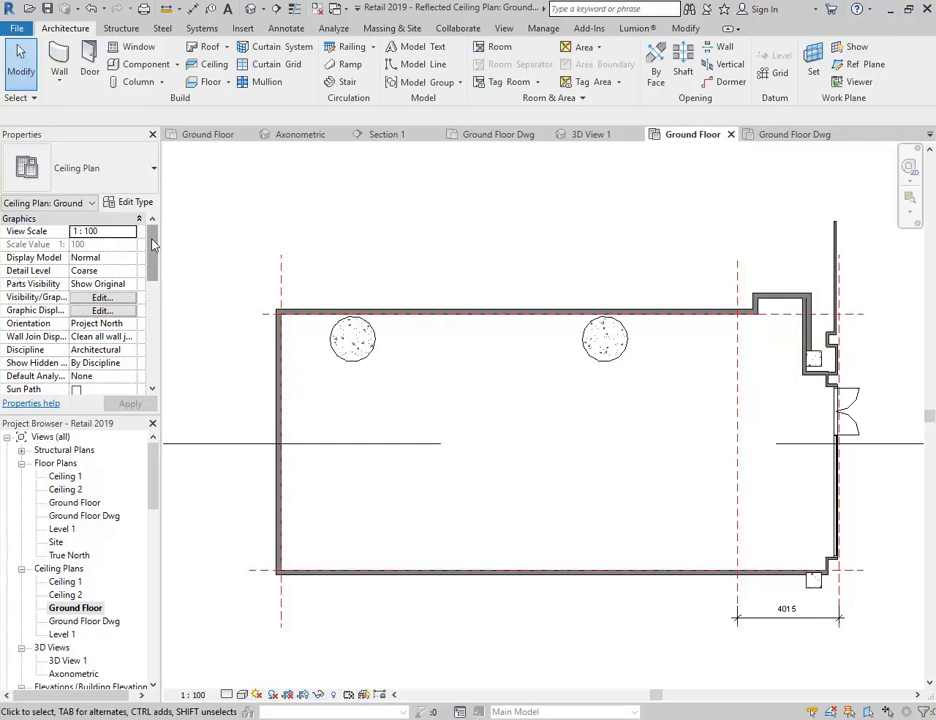
scroll(153, 244, "down", 3)
scroll(153, 244, "up", 3)
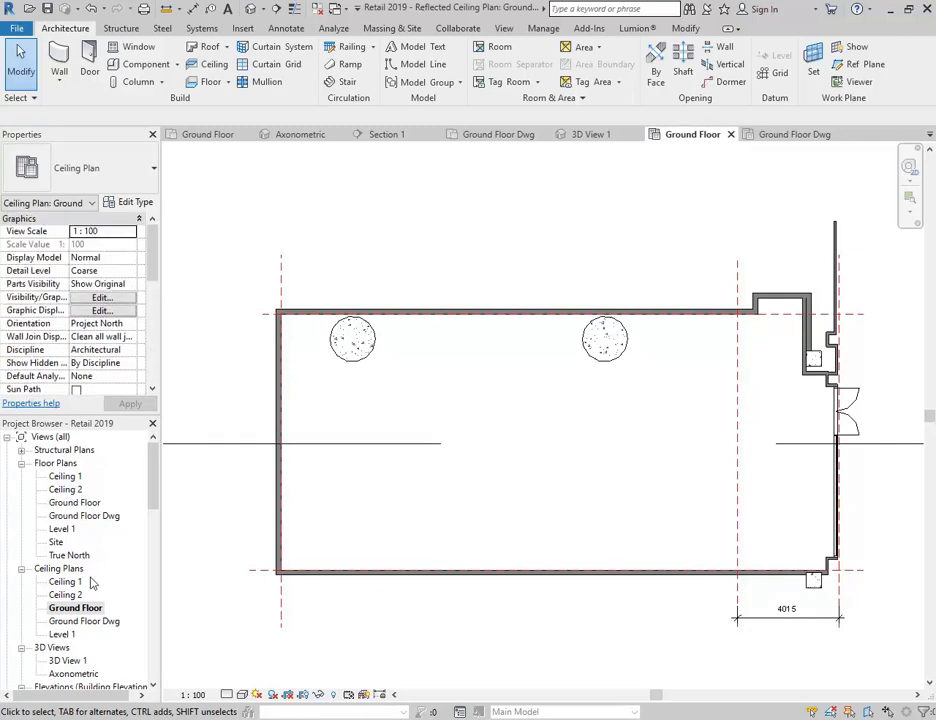
left_click(78, 608)
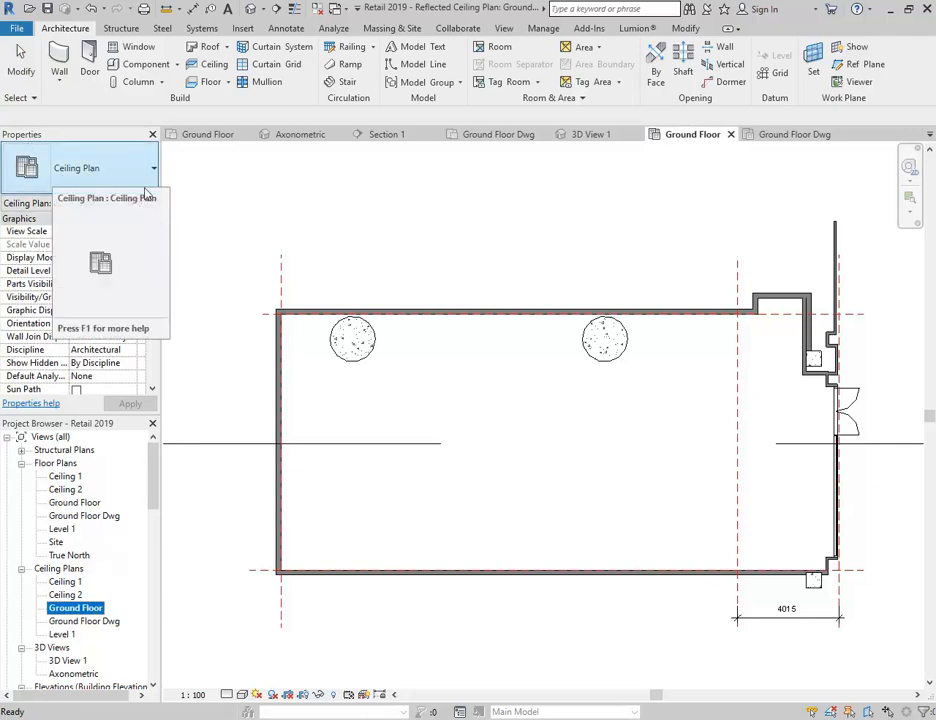
left_click_drag(153, 255, 155, 301)
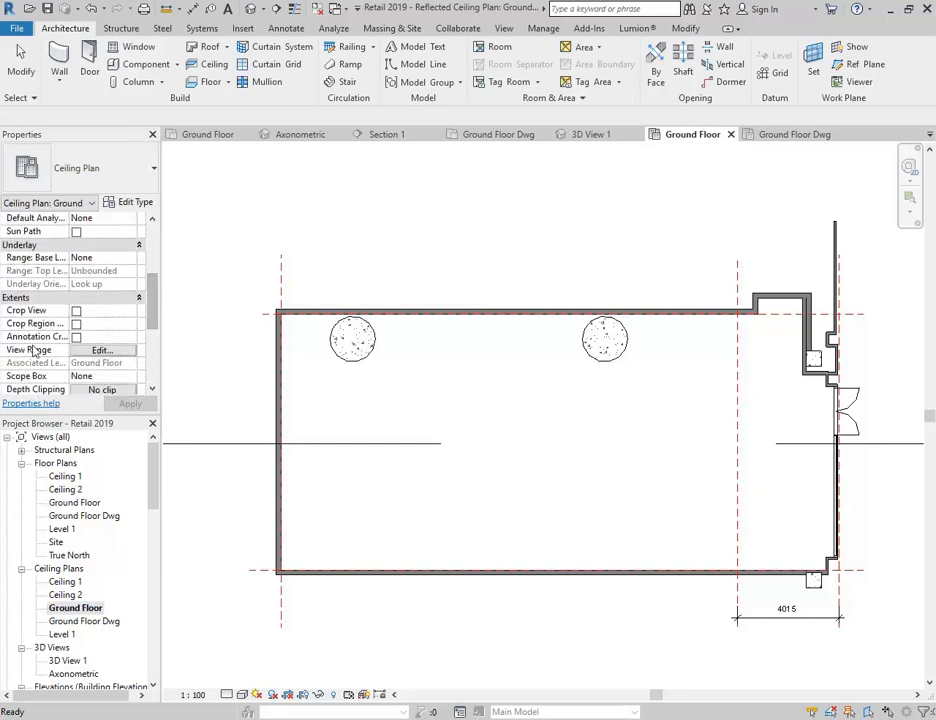
left_click(101, 350)
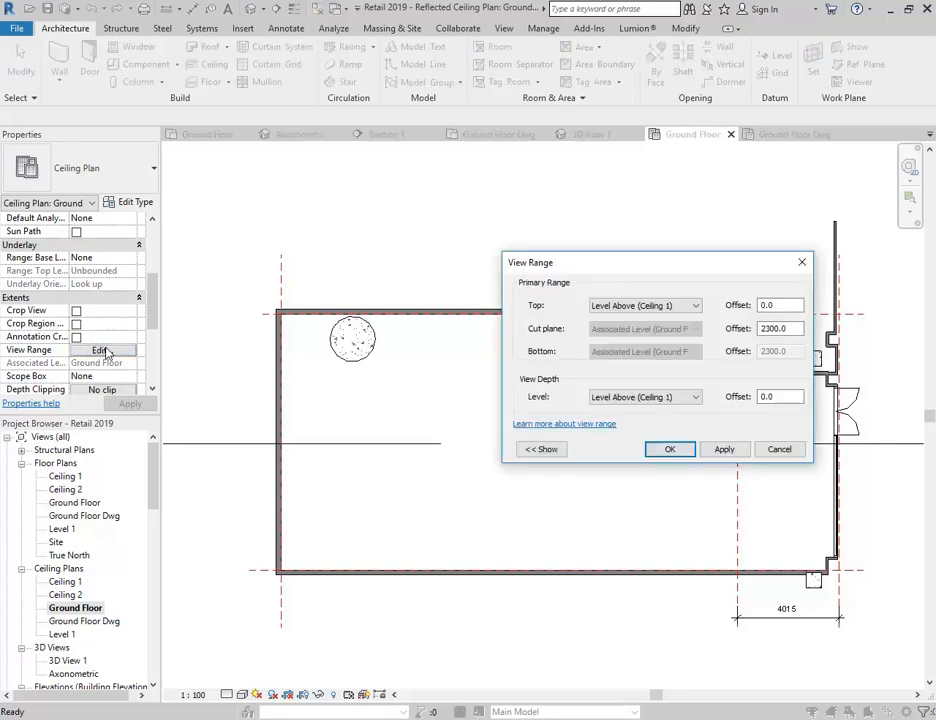
left_click_drag(570, 261, 304, 156)
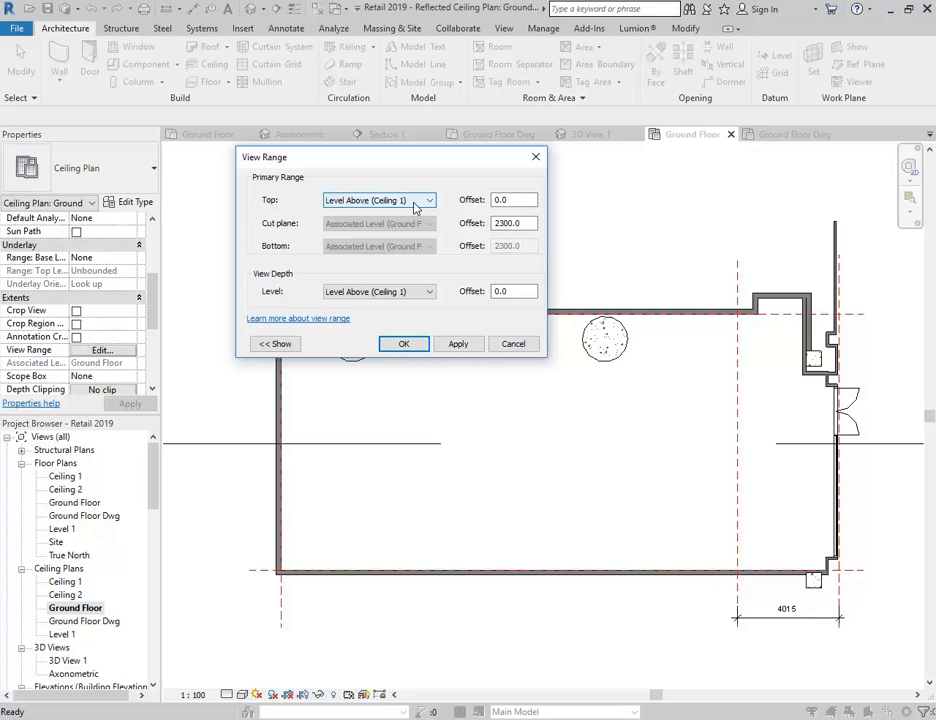
left_click(389, 201)
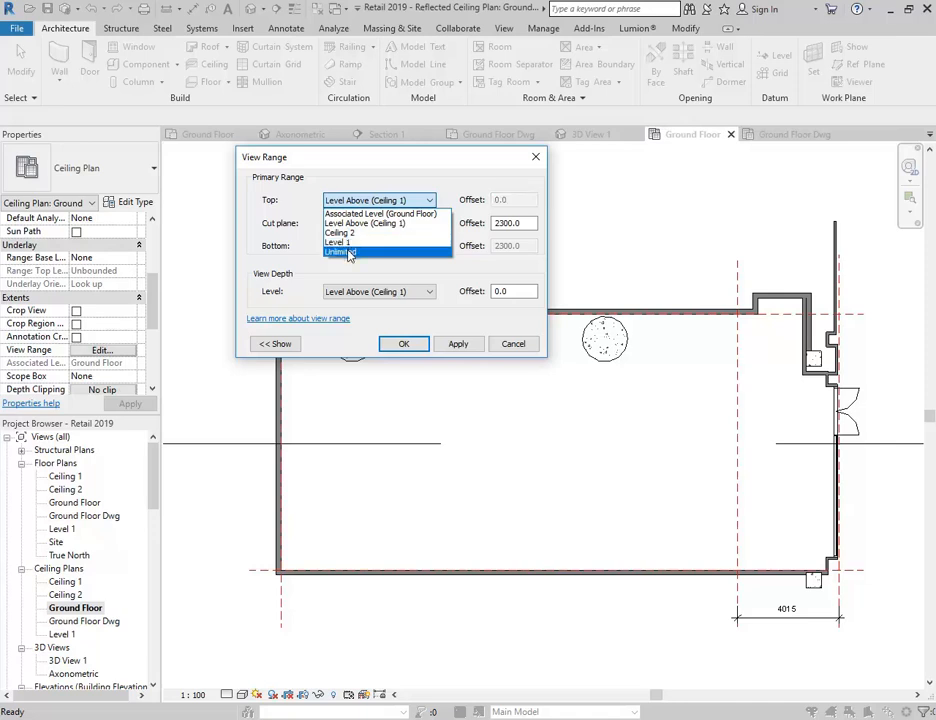
left_click(340, 252)
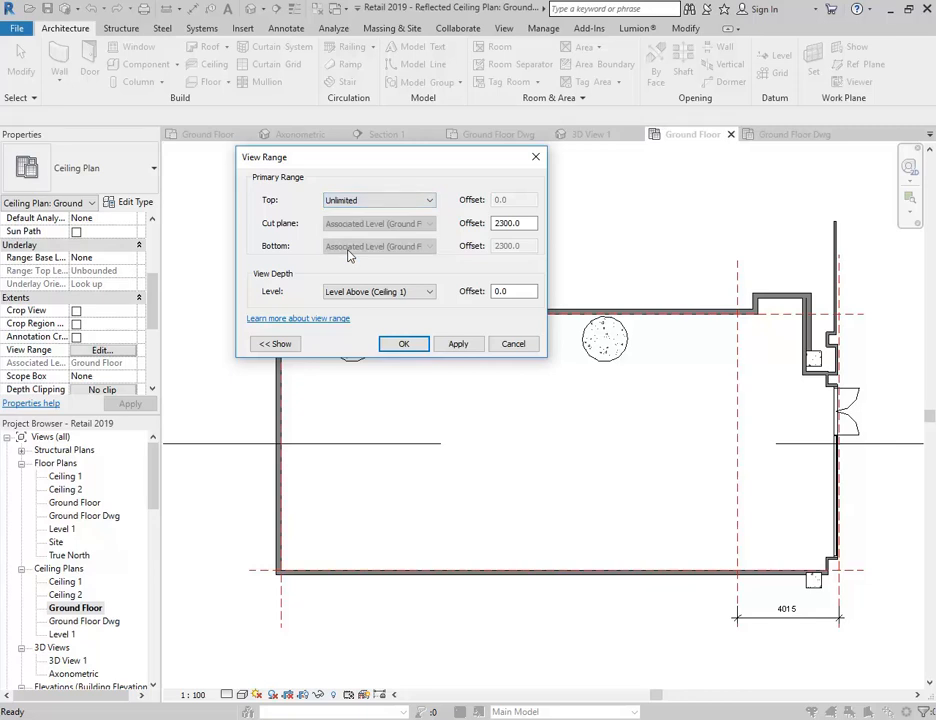
left_click(355, 291)
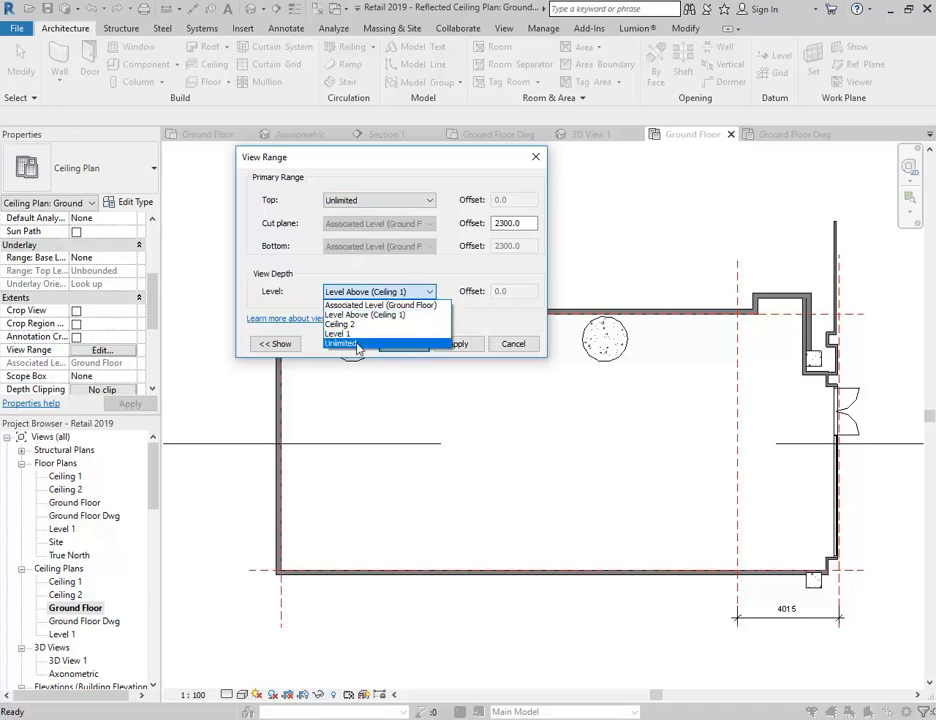
left_click(357, 344)
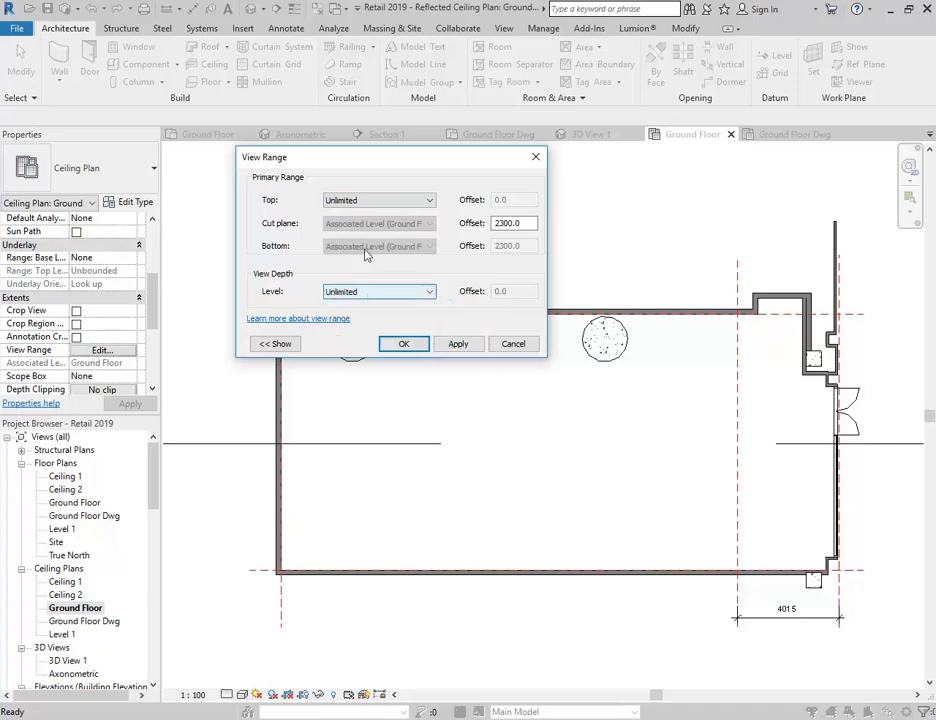
Display the sample view range diagram with its key and accept the view range settings.
left_click_drag(379, 167, 432, 169)
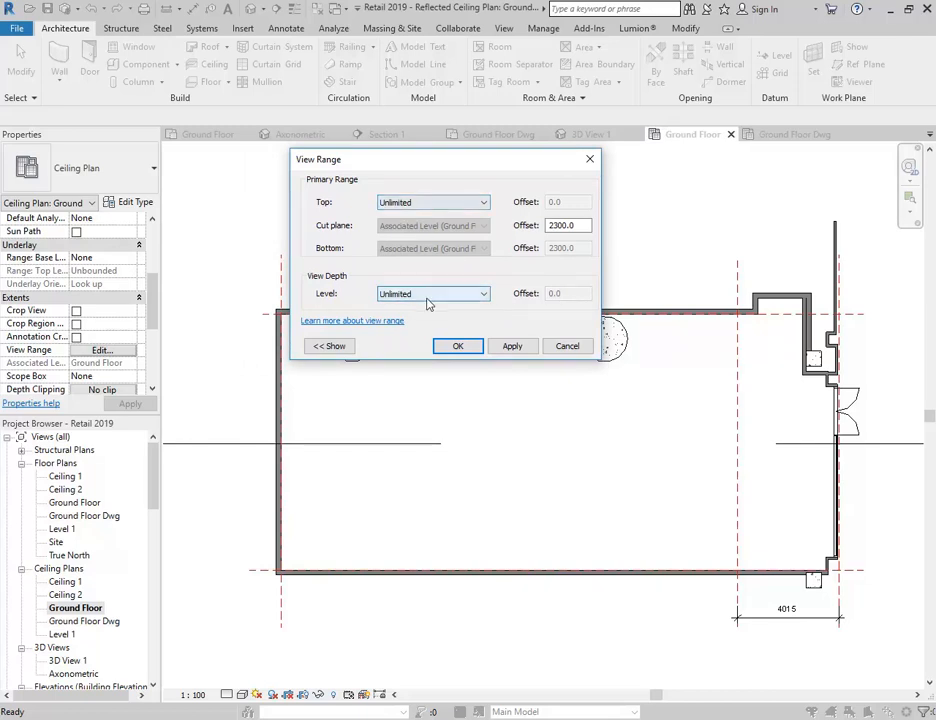
left_click(330, 346)
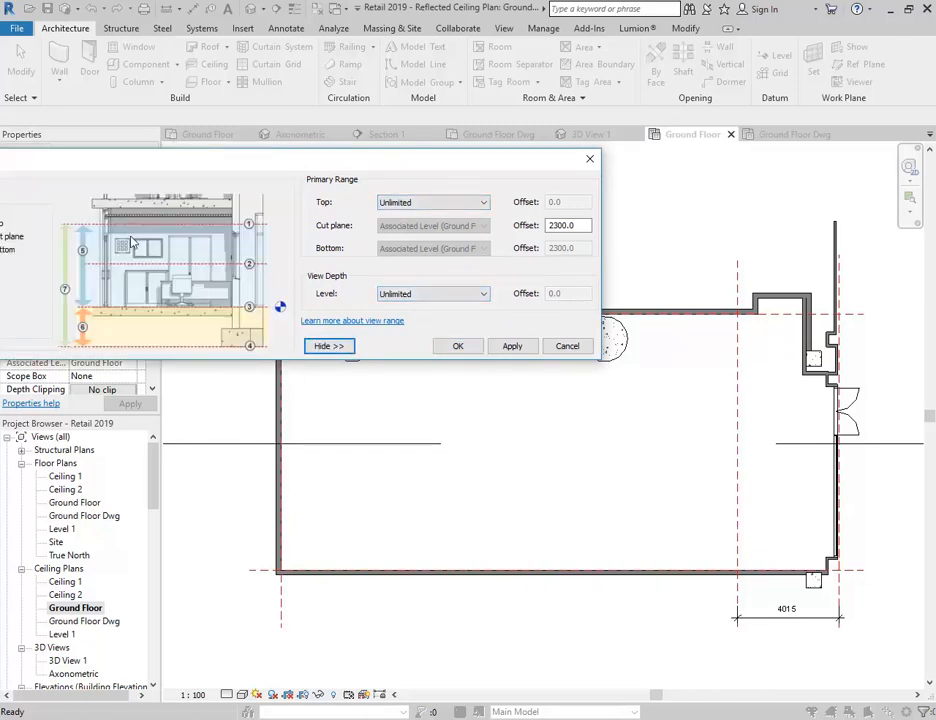
left_click_drag(275, 167, 502, 161)
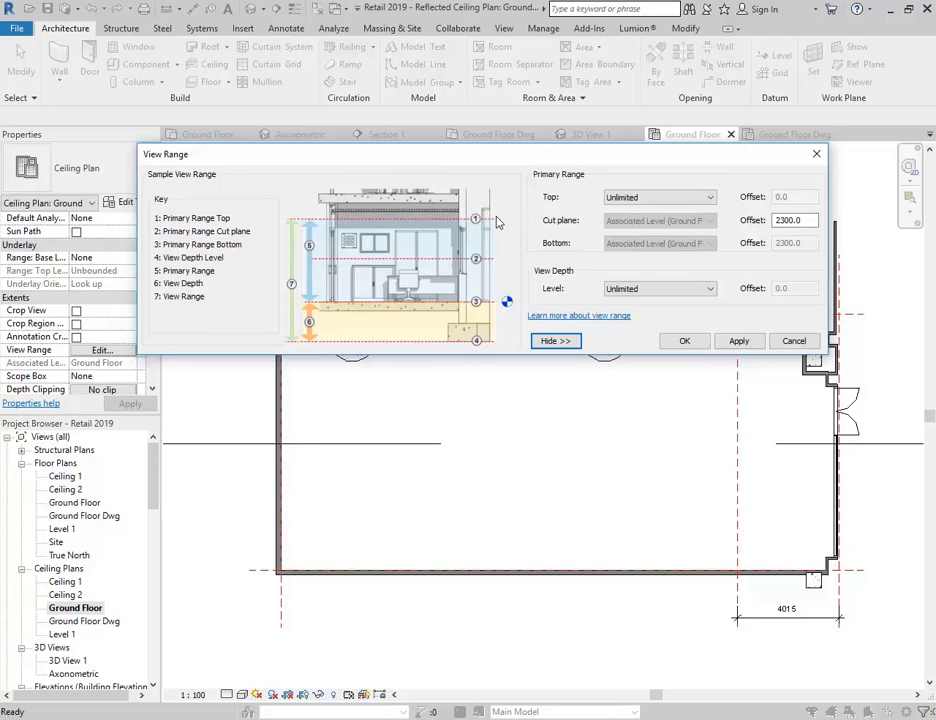
left_click(685, 342)
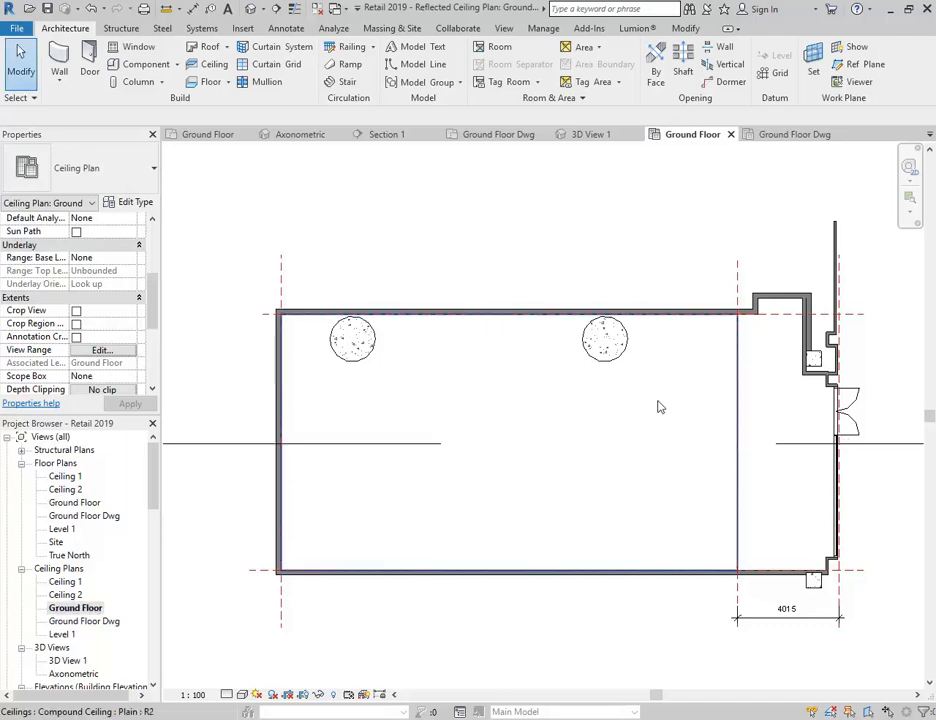
Start a sketched Plain ceiling for the zone between the upturn reference plane and the shopfront, using Pick Walls for its boundary.
scroll(735, 416, "up", 1)
middle_click_drag(800, 420, 677, 382)
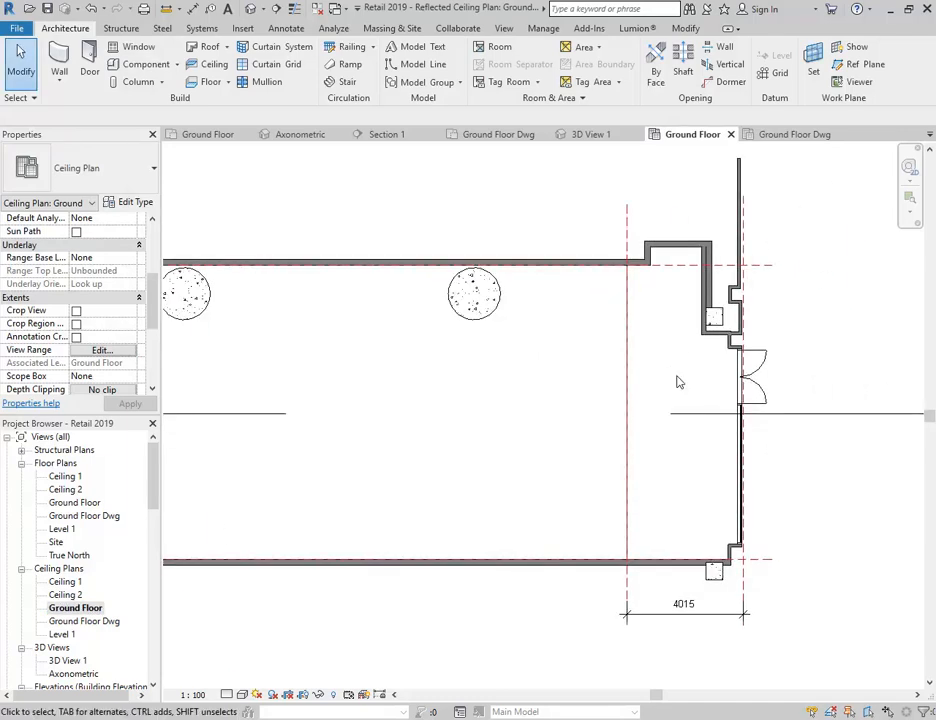
scroll(677, 382, "up", 1)
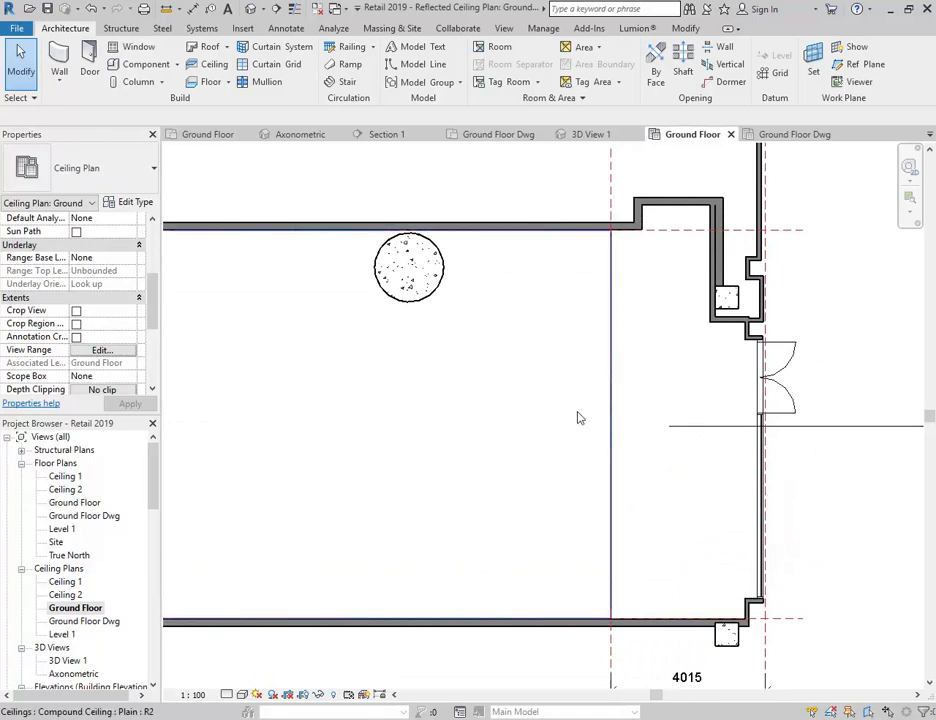
left_click(210, 64)
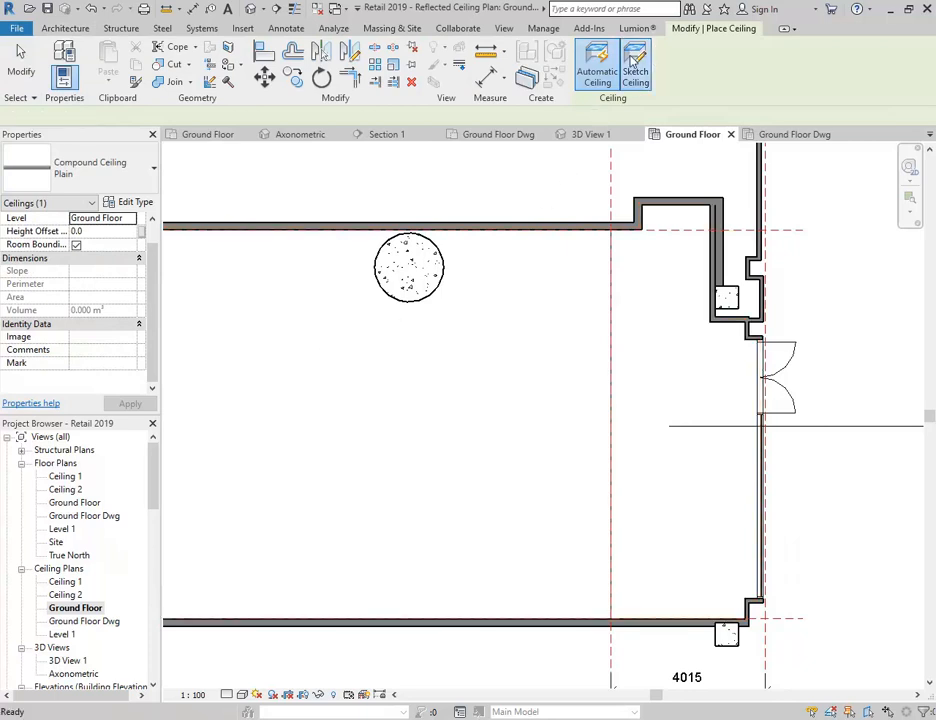
left_click(633, 66)
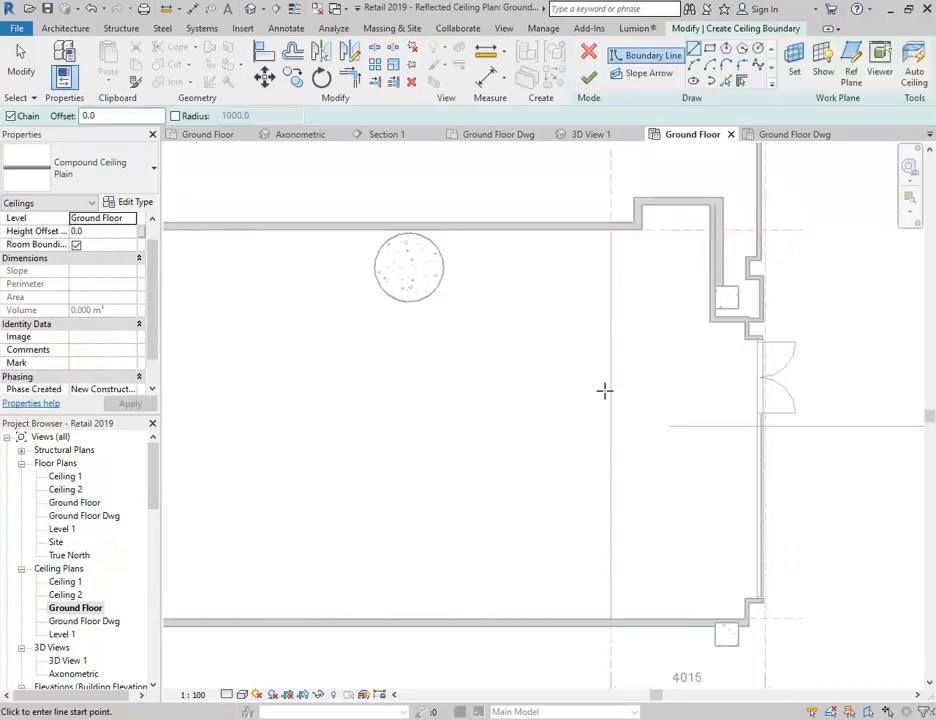
left_click(741, 81)
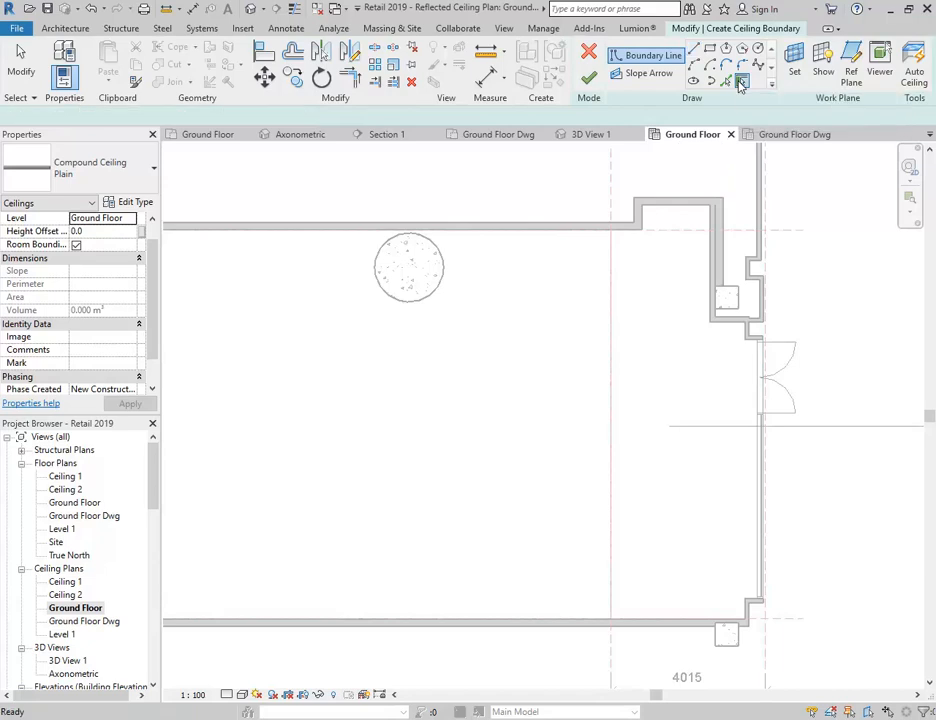
Pick the long upper wall, the side and back walls of the recess, and the wall beside the square column as ceiling boundary.
scroll(612, 263, "up", 3)
left_click(629, 201)
middle_click_drag(638, 289, 484, 410)
scroll(534, 295, "up", 2)
left_click(505, 296)
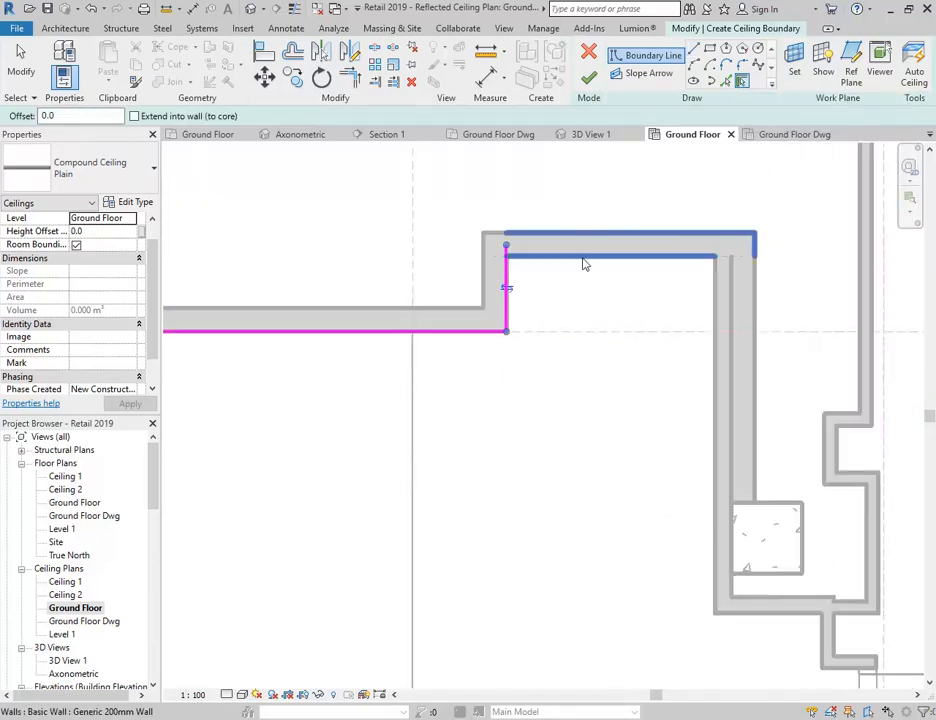
left_click(583, 263)
left_click(713, 371)
middle_click_drag(667, 434, 476, 320)
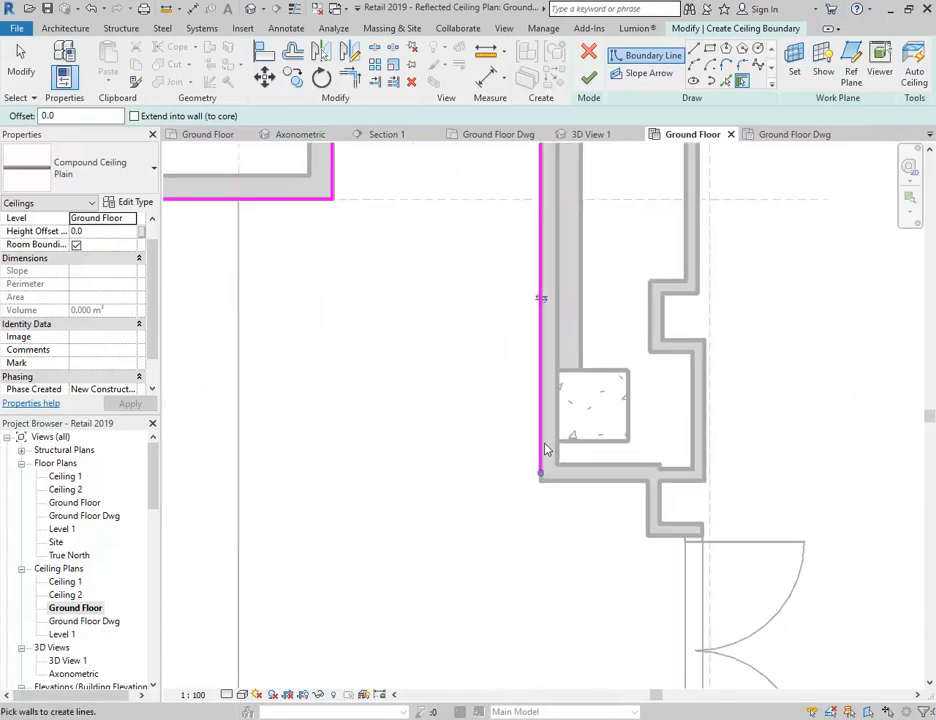
Continue the boundary along the wall below the square column, its short return and the stub wall above the entrance doors.
scroll(585, 560, "up", 2)
left_click(604, 443)
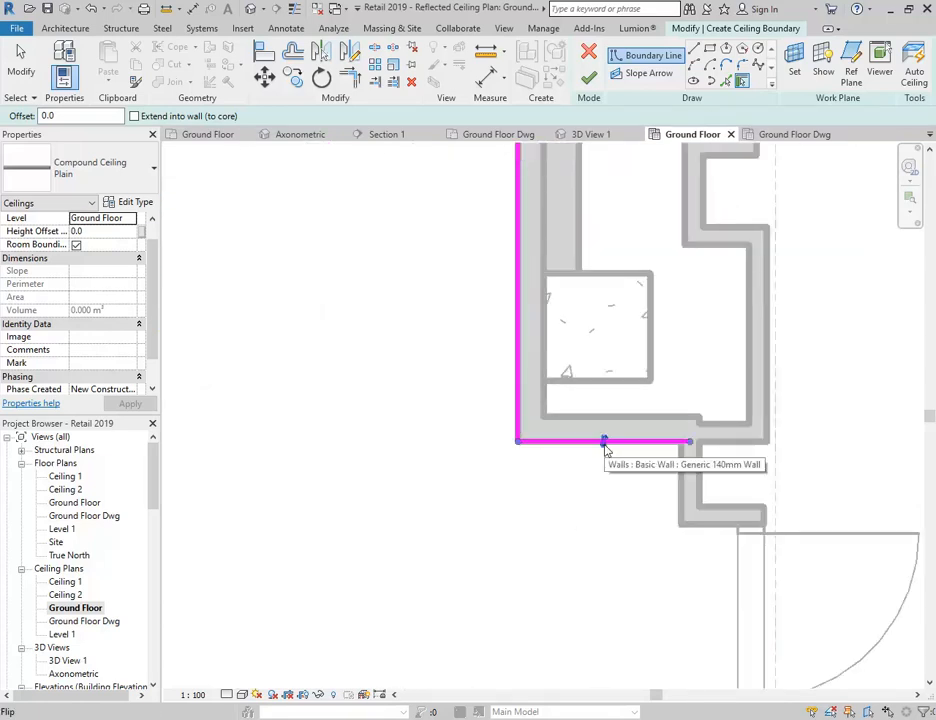
left_click(681, 485)
scroll(585, 571, "down", 3)
middle_click_drag(590, 574, 521, 366)
scroll(577, 325, "up", 1)
left_click(573, 320)
scroll(574, 330, "up", 1)
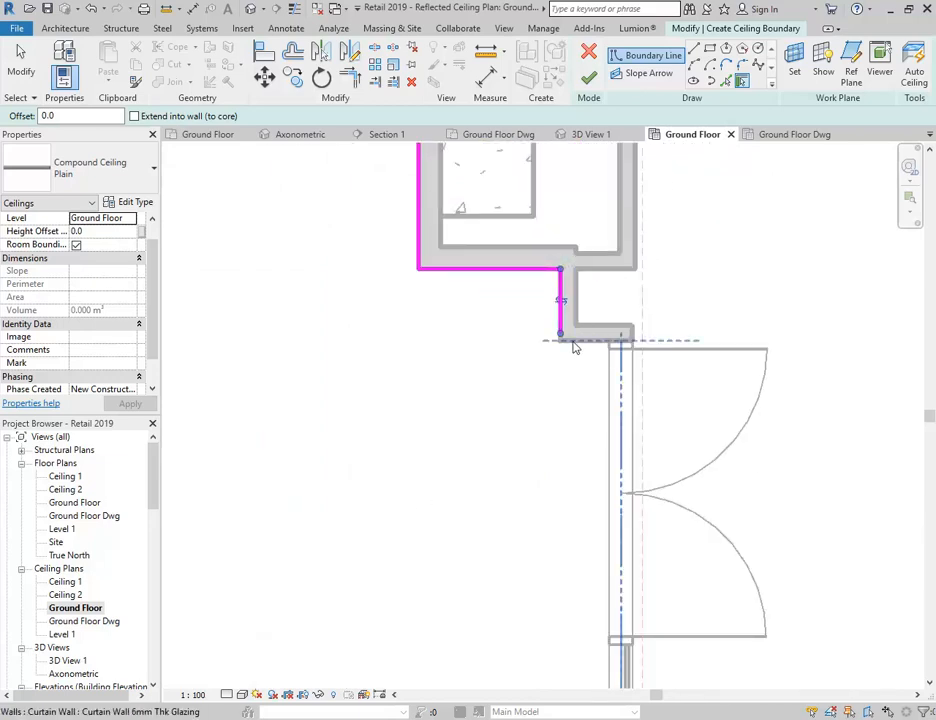
scroll(588, 348, "up", 5)
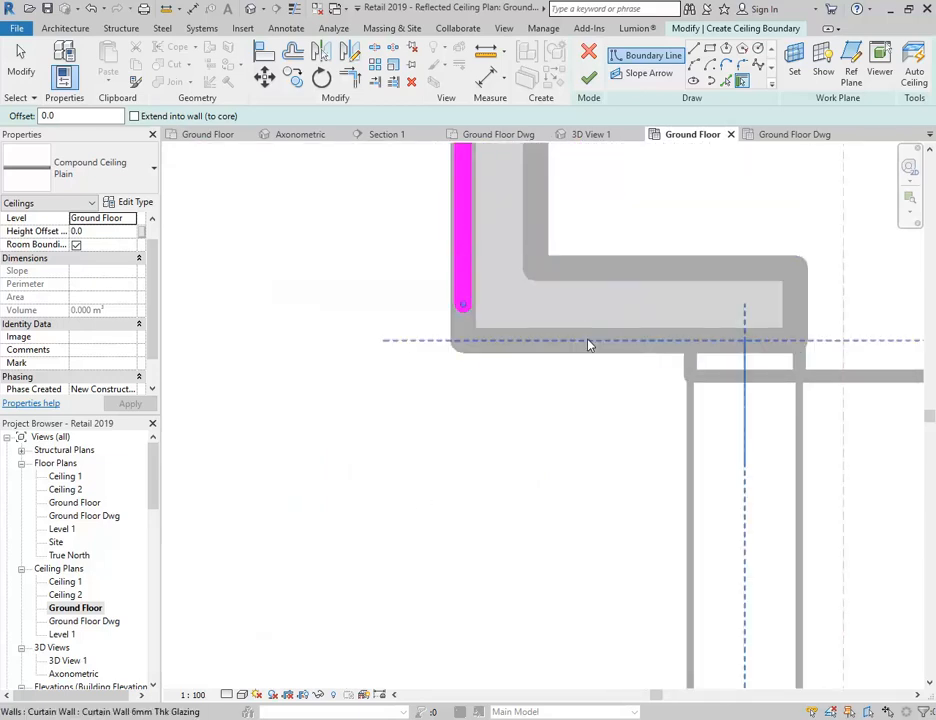
left_click(596, 334)
Pick the long lower wall, its short return and the 100 mm stub wall below the shopfront glazing as ceiling boundary.
scroll(596, 334, "down", 4)
middle_click_drag(596, 334, 499, 219)
scroll(456, 516, "down", 2)
middle_click_drag(456, 516, 523, 326)
scroll(503, 493, "down", 1)
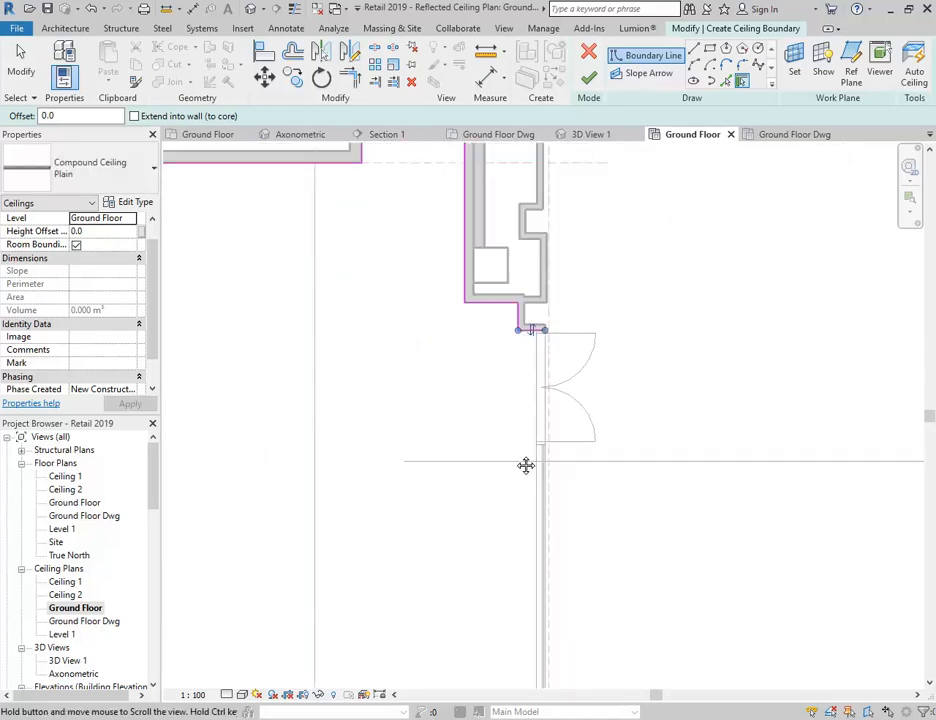
scroll(405, 570, "down", 1)
middle_click_drag(405, 570, 554, 404)
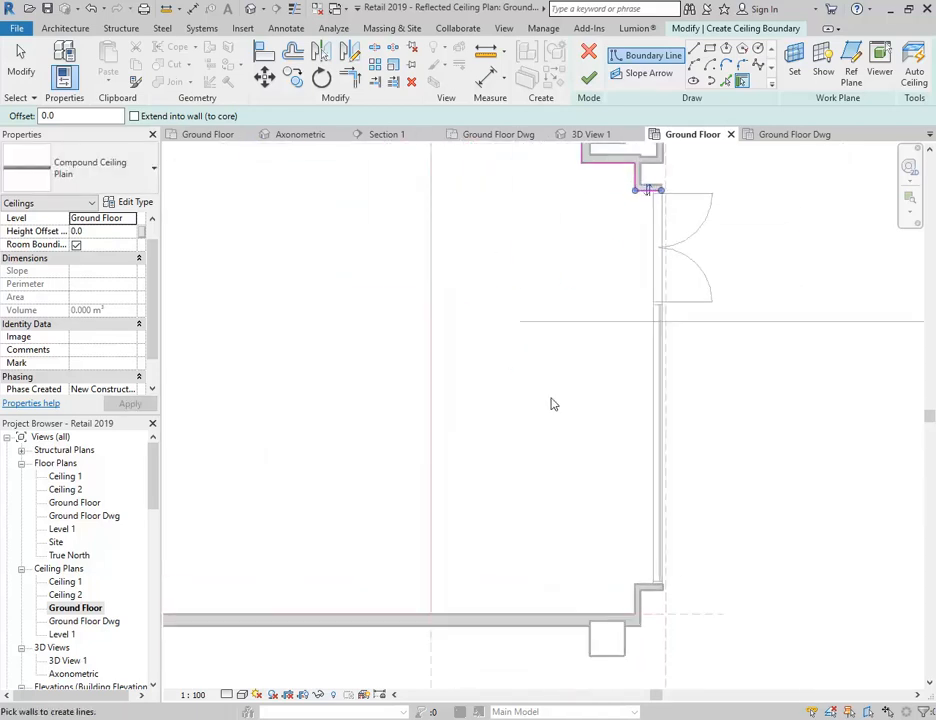
left_click(524, 618)
scroll(630, 601, "up", 3)
left_click(621, 613)
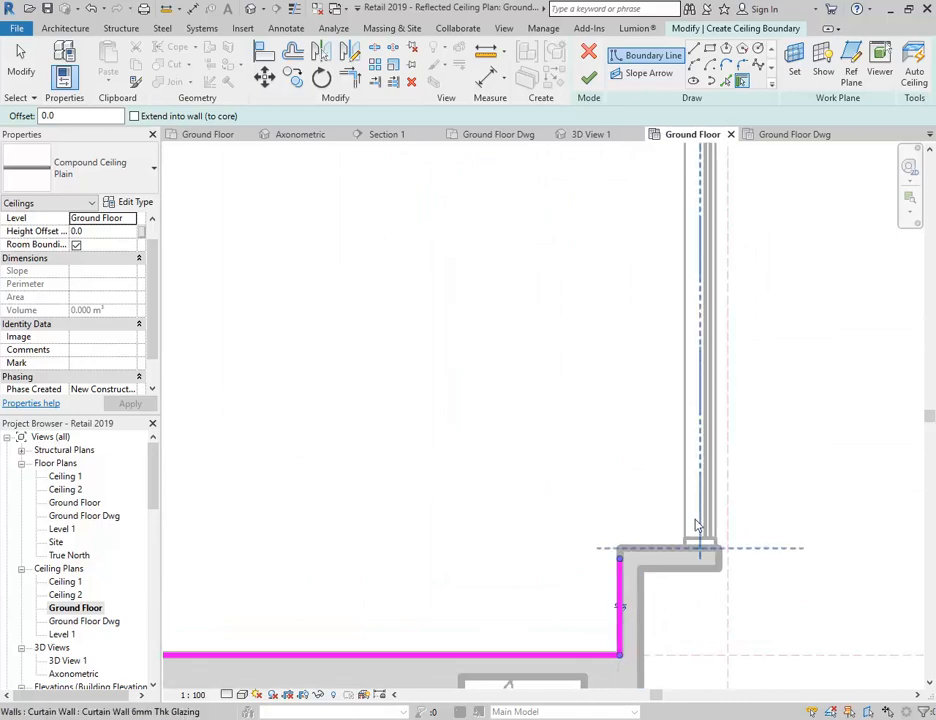
scroll(660, 550, "up", 3)
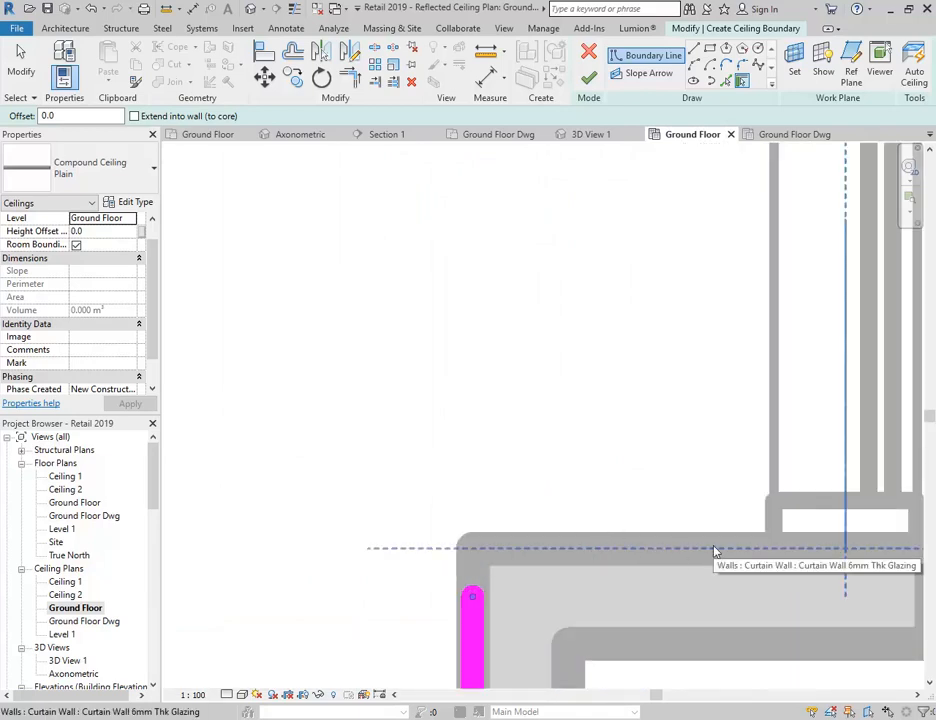
scroll(650, 490, "down", 2)
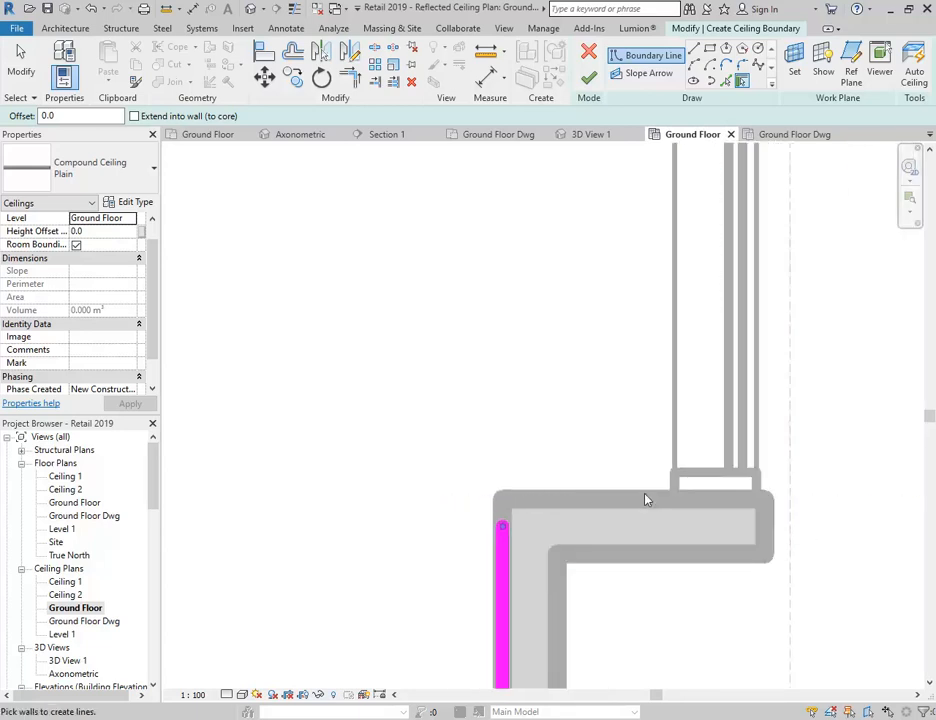
key("Tab")
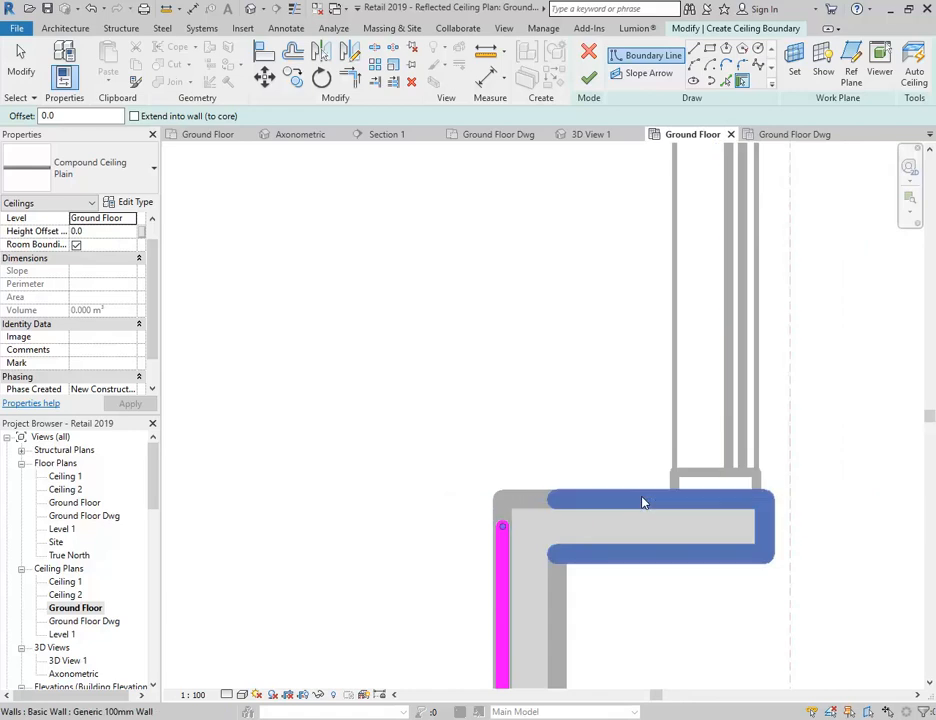
left_click(644, 503)
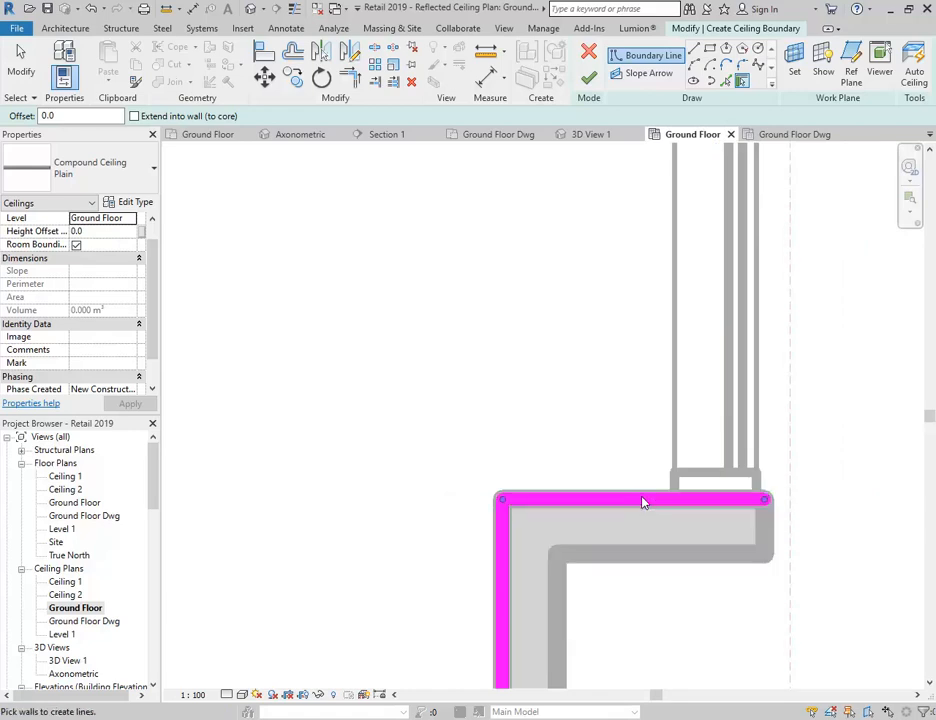
Draw a straight boundary line along the inner face of the shopfront mullions, from the upper stub wall to the lower one.
scroll(422, 401, "down", 5)
middle_click_drag(435, 413, 648, 568)
scroll(460, 449, "down", 3)
middle_click_drag(461, 451, 590, 562)
scroll(526, 521, "down", 2)
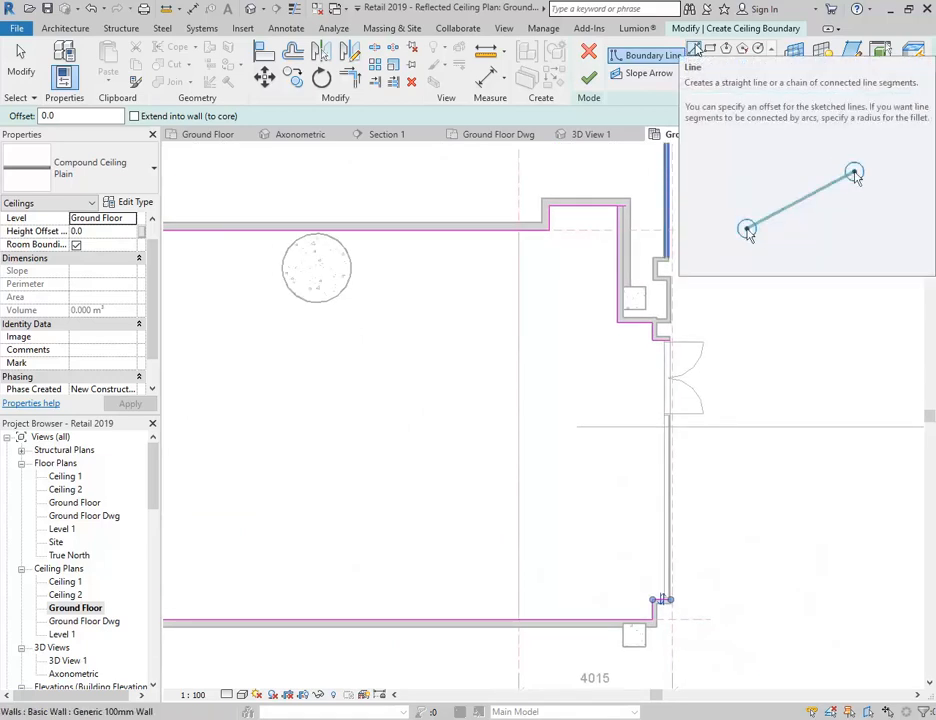
left_click(694, 49)
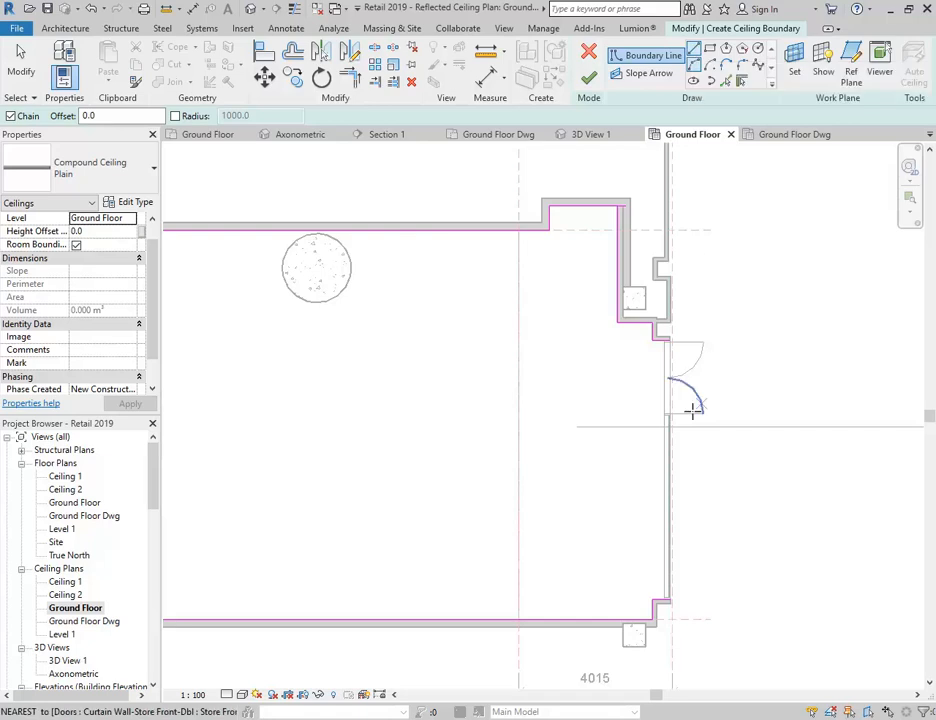
scroll(665, 332, "up", 2)
scroll(665, 332, "up", 4)
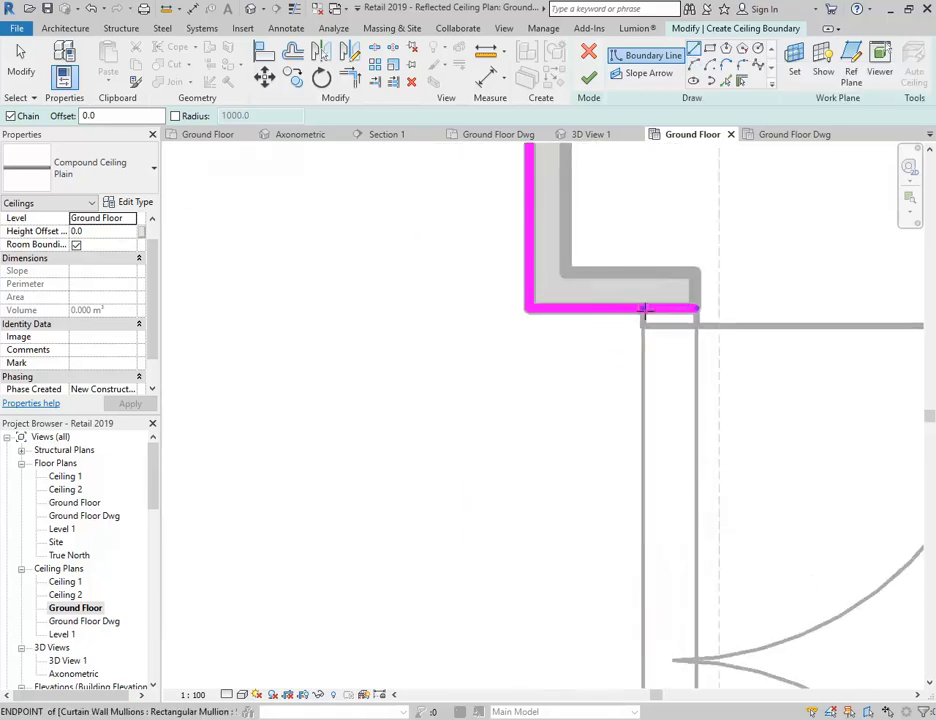
scroll(643, 310, "up", 1)
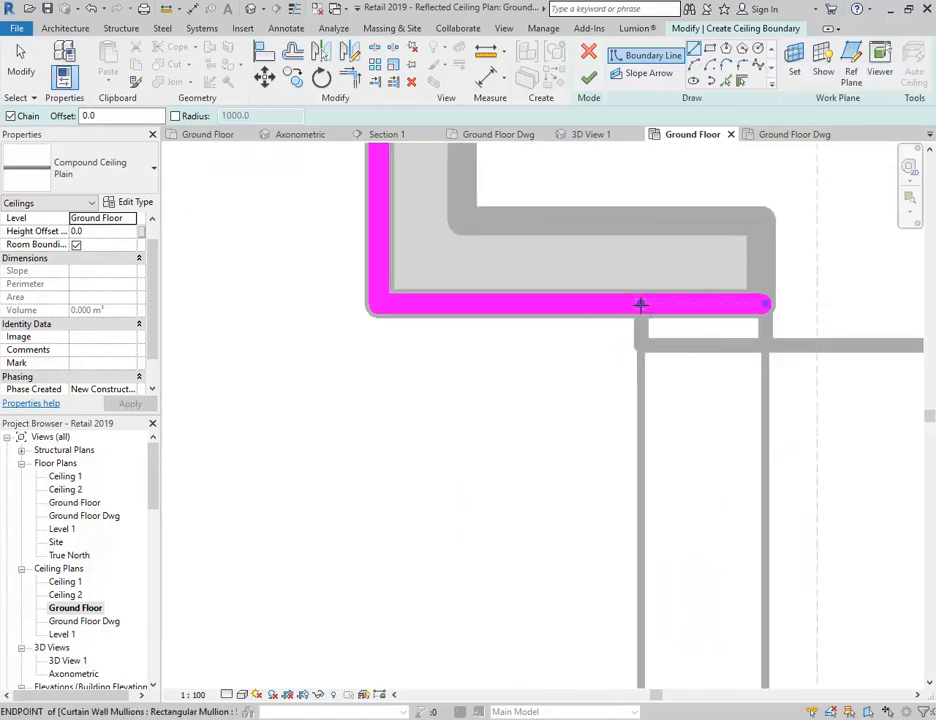
left_click(641, 304)
scroll(668, 340, "down", 3)
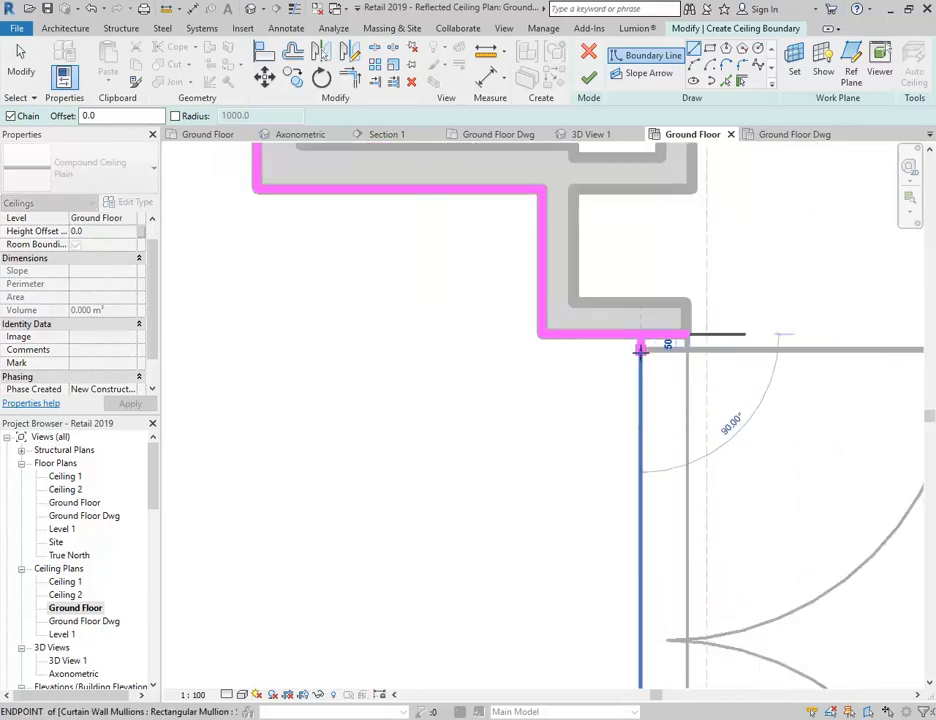
scroll(641, 482, "down", 1)
middle_click_drag(641, 484, 655, 288)
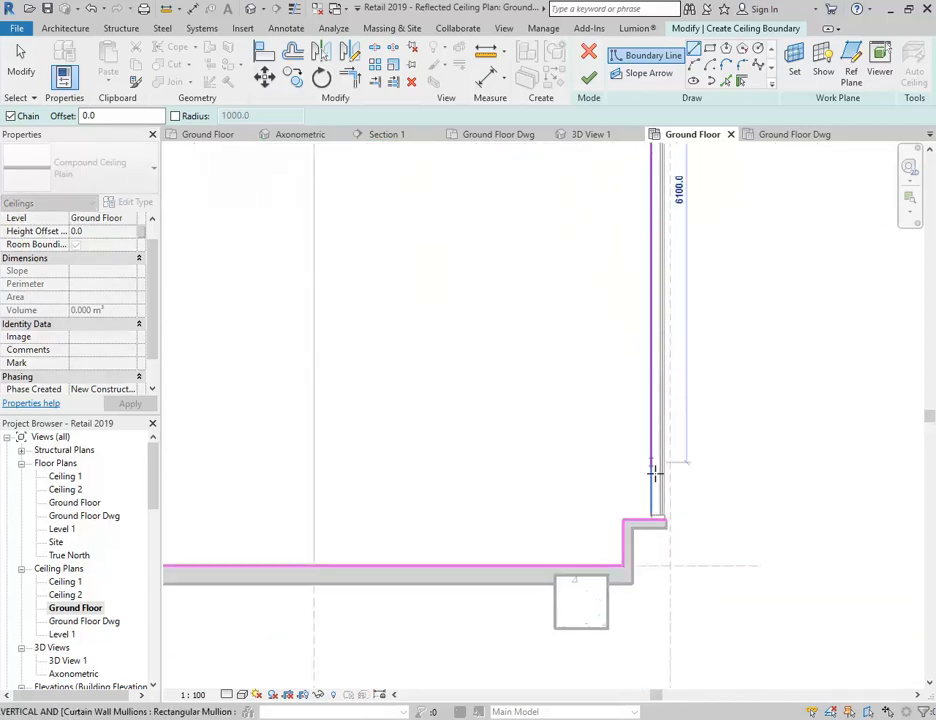
scroll(652, 528, "up", 6)
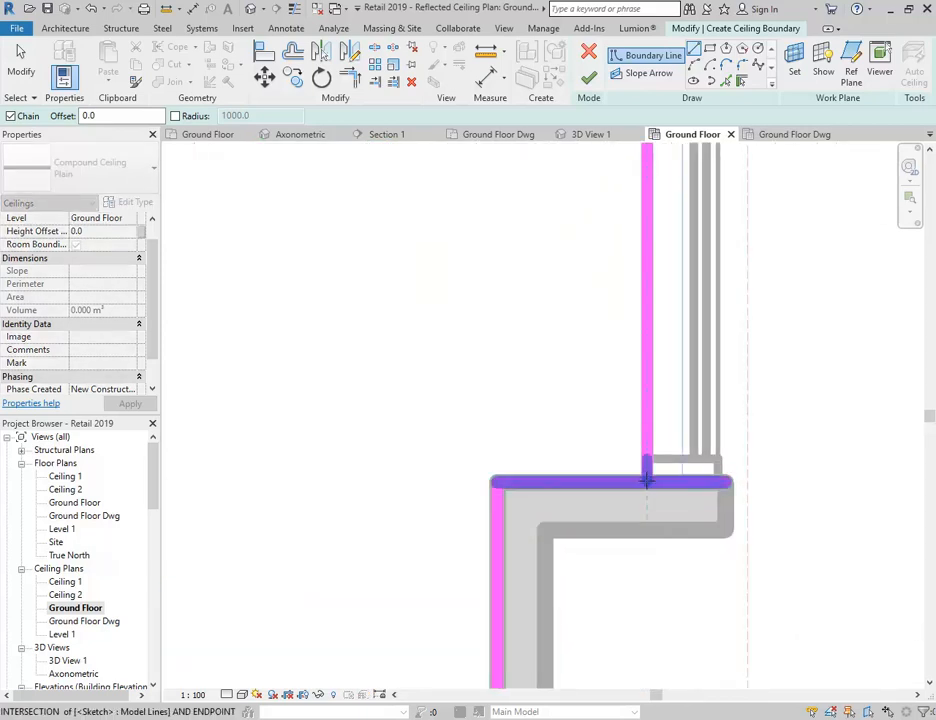
left_click(646, 481)
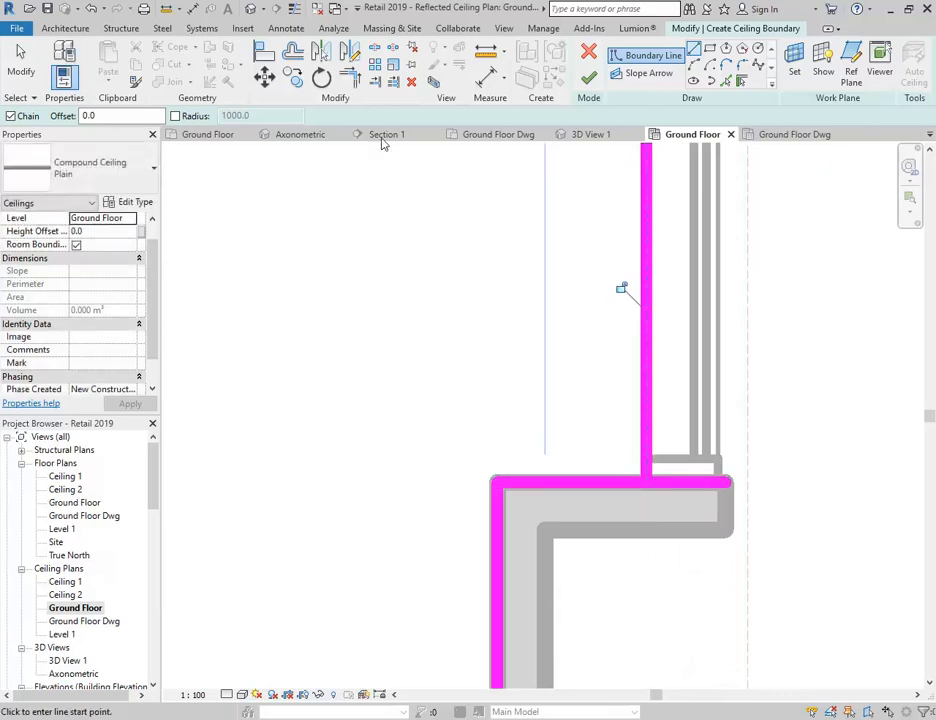
Trim the shopfront boundary line to a corner with the stub wall lines at both of its ends.
key("t")
key("r")
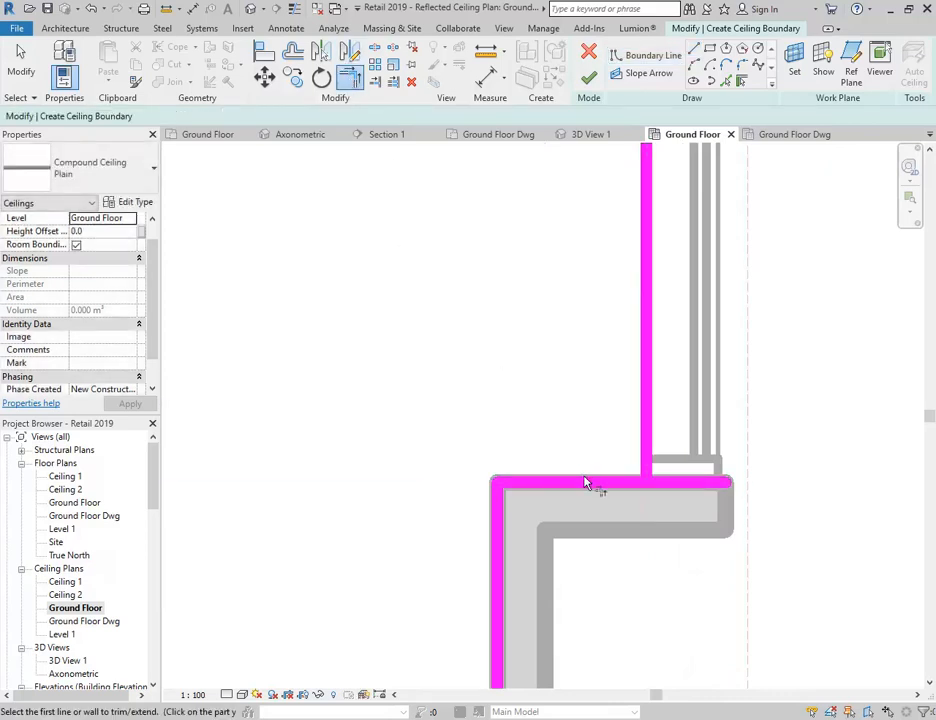
left_click(586, 482)
left_click(652, 446)
middle_click_drag(625, 485, 505, 490)
scroll(483, 366, "down", 2)
scroll(428, 265, "down", 2)
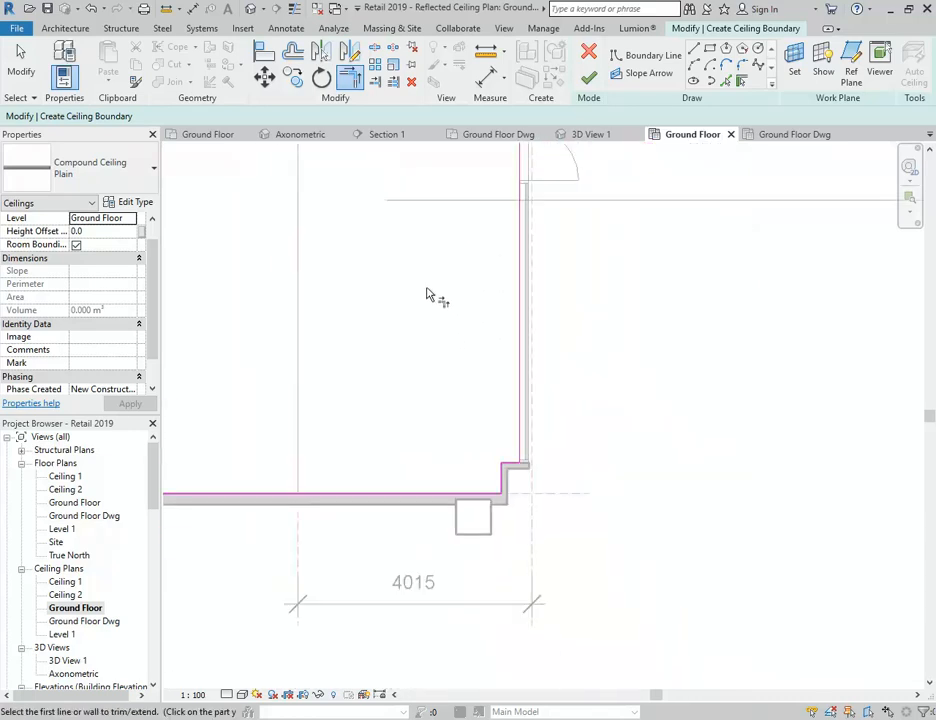
middle_click_drag(428, 265, 483, 487)
scroll(435, 160, "up", 3)
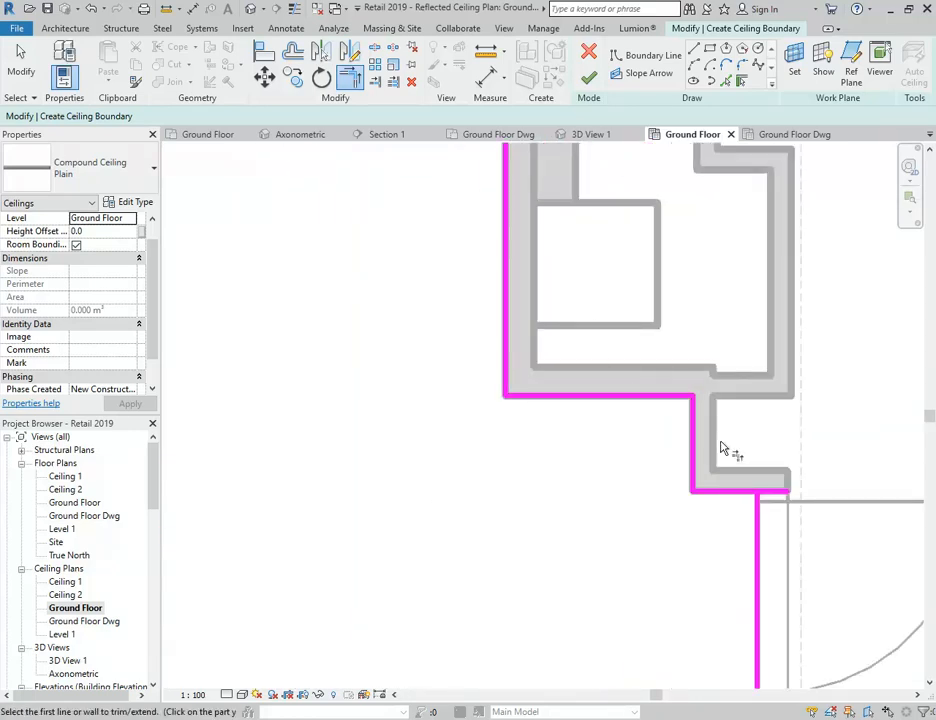
left_click(742, 494)
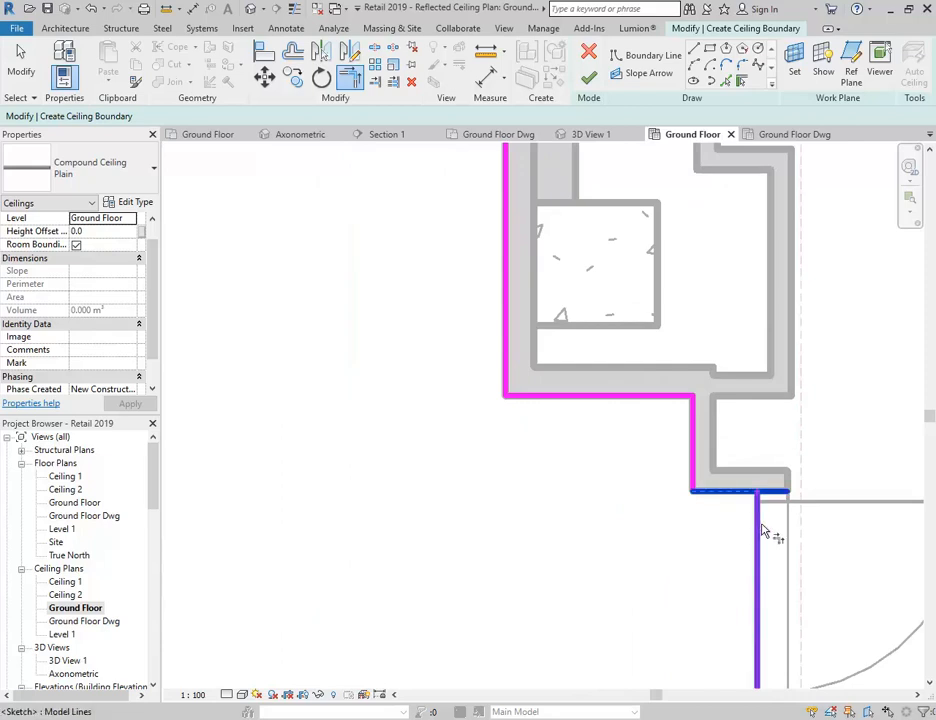
left_click(760, 528)
Trim the overshooting boundary line at the recess corner so it meets the line beside the square column.
scroll(652, 449, "down", 2)
middle_click_drag(553, 346, 696, 440)
scroll(697, 440, "down", 2)
middle_click_drag(608, 435, 627, 330)
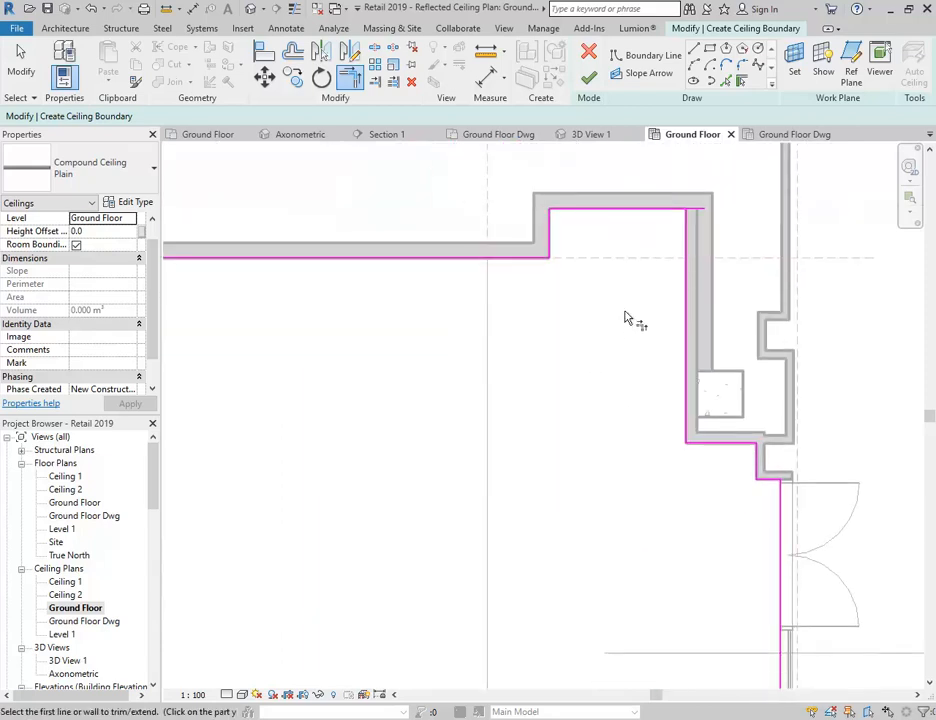
scroll(679, 209, "up", 2)
left_click(695, 243)
left_click(686, 218)
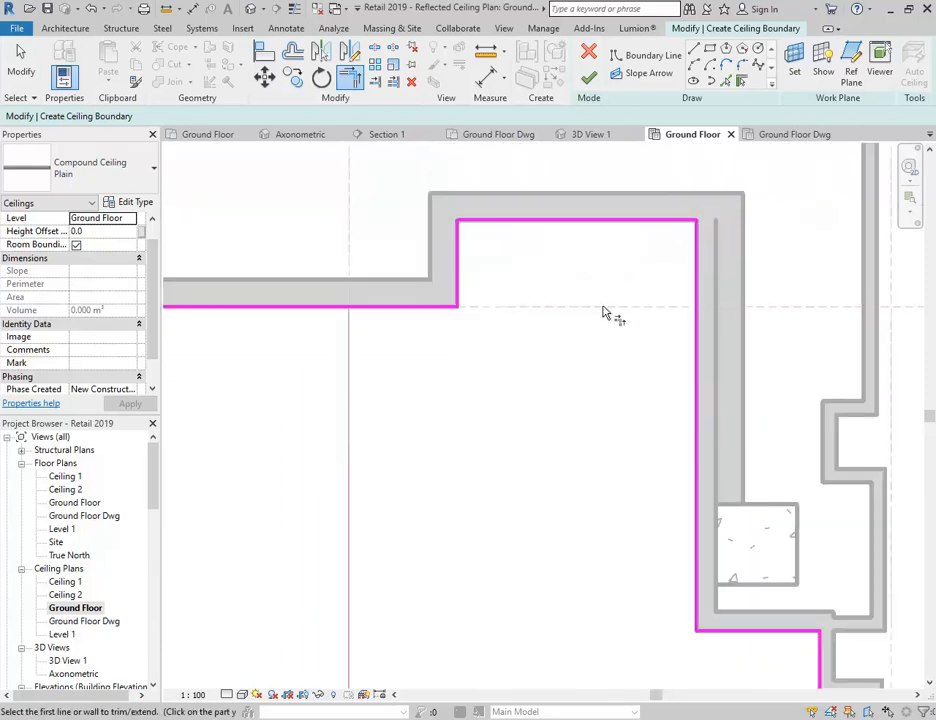
Add a boundary line by picking the vertical upturn reference plane 4015 from the shopfront.
scroll(600, 240, "down", 3)
mouse_move(562, 219)
middle_mouse_down()
mouse_move(560, 388)
mouse_move(571, 311)
middle_mouse_up()
scroll(574, 464, "up", 9)
scroll(435, 346, "down", 2)
middle_click_drag(437, 350, 467, 547)
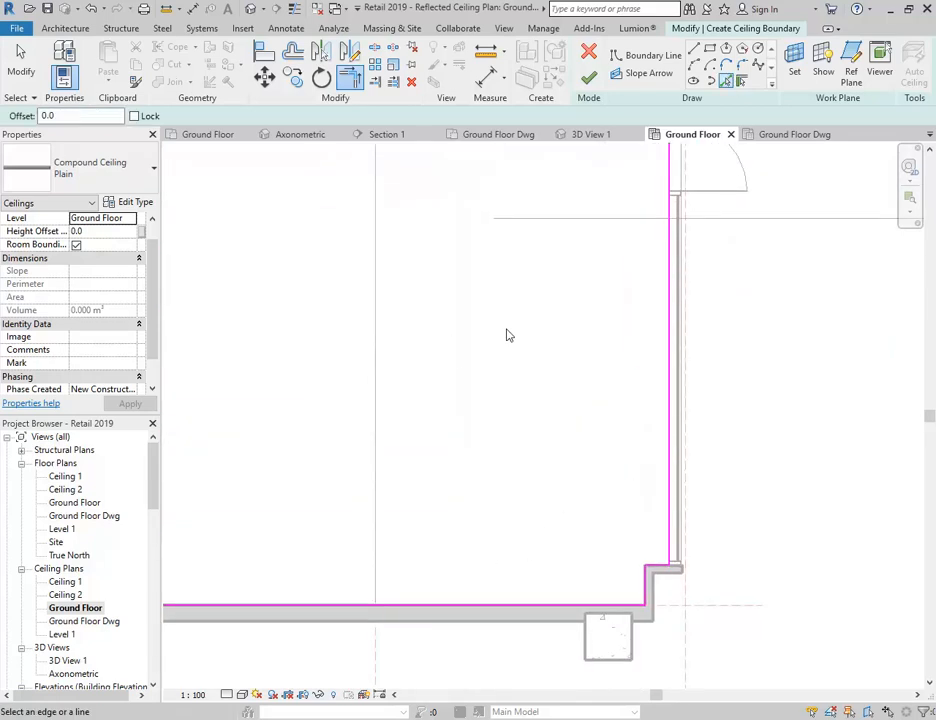
left_click(653, 55)
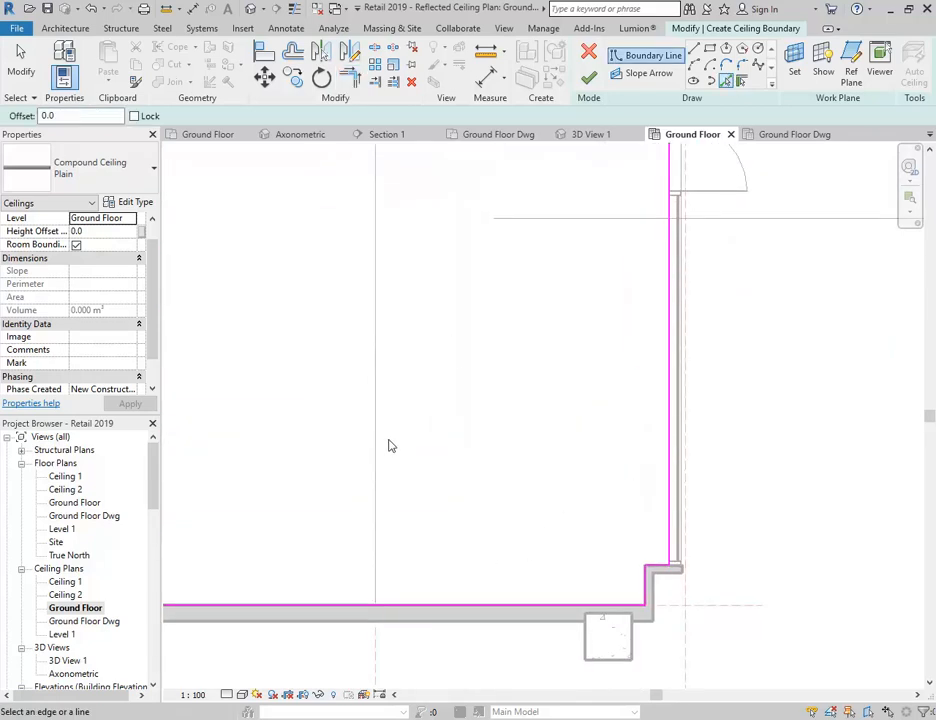
left_click(378, 655)
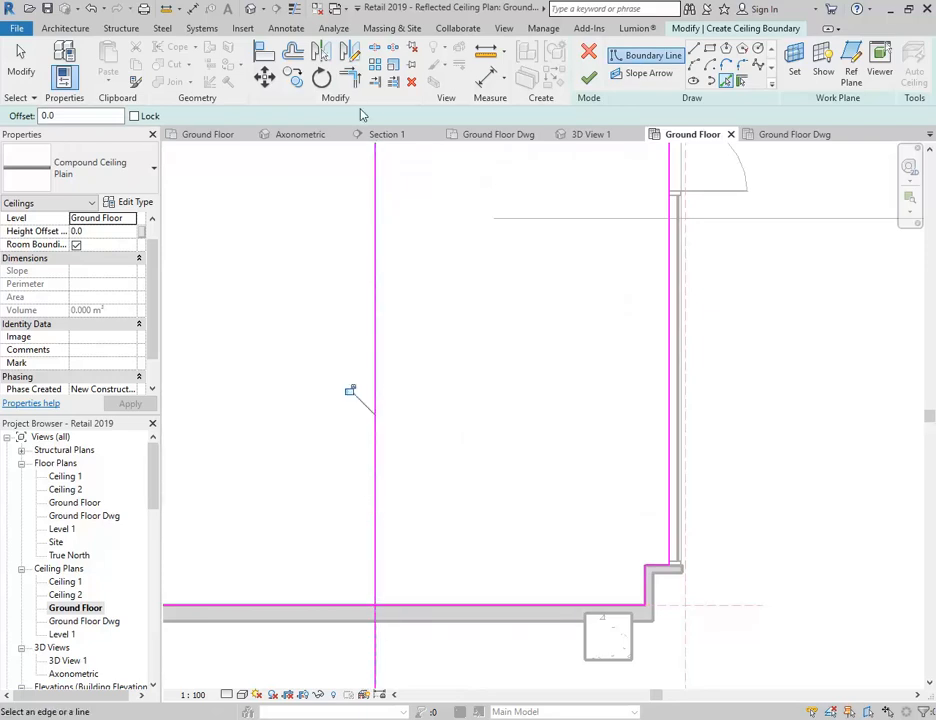
Trim the reference plane line with the lower and upper wall lines to close the ceiling boundary, and end the trimming.
left_click(349, 80)
left_click(400, 605)
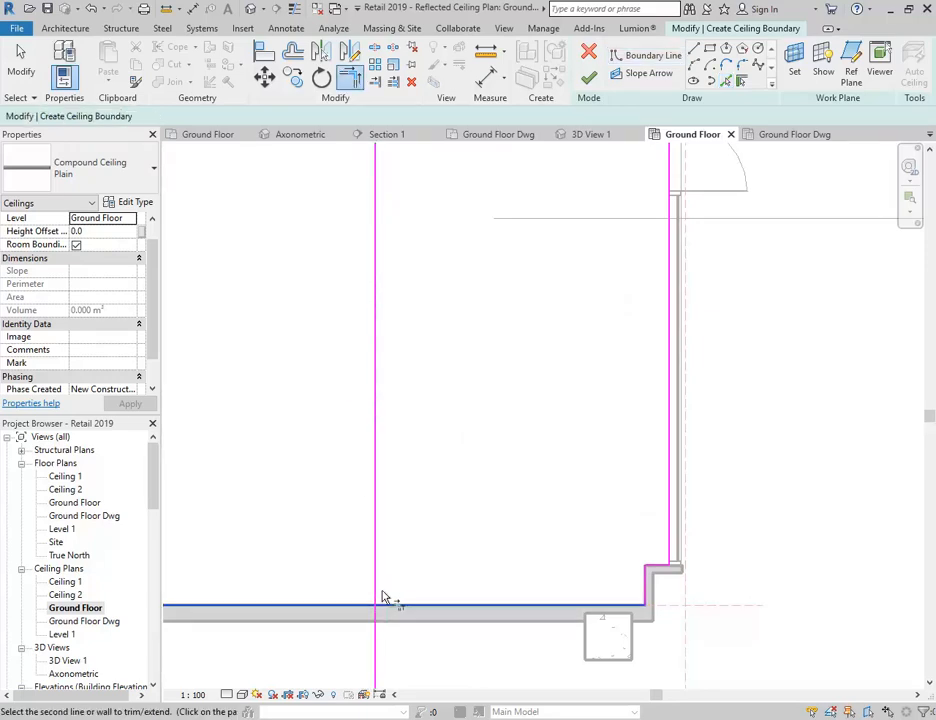
left_click(377, 598)
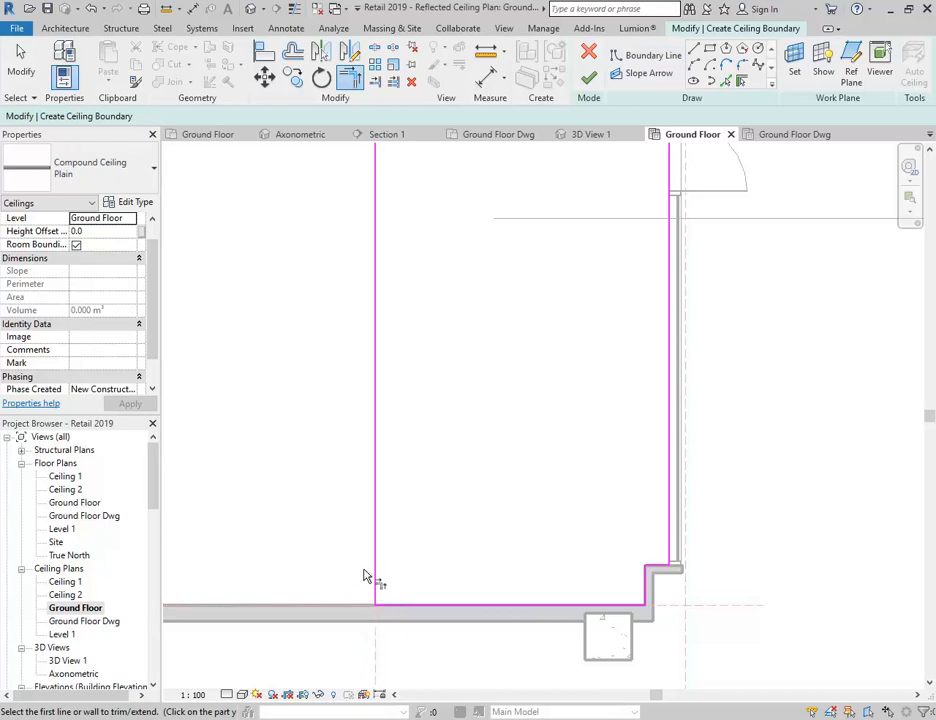
scroll(408, 461, "down", 5)
middle_click_drag(430, 395, 435, 630)
scroll(420, 378, "up", 8)
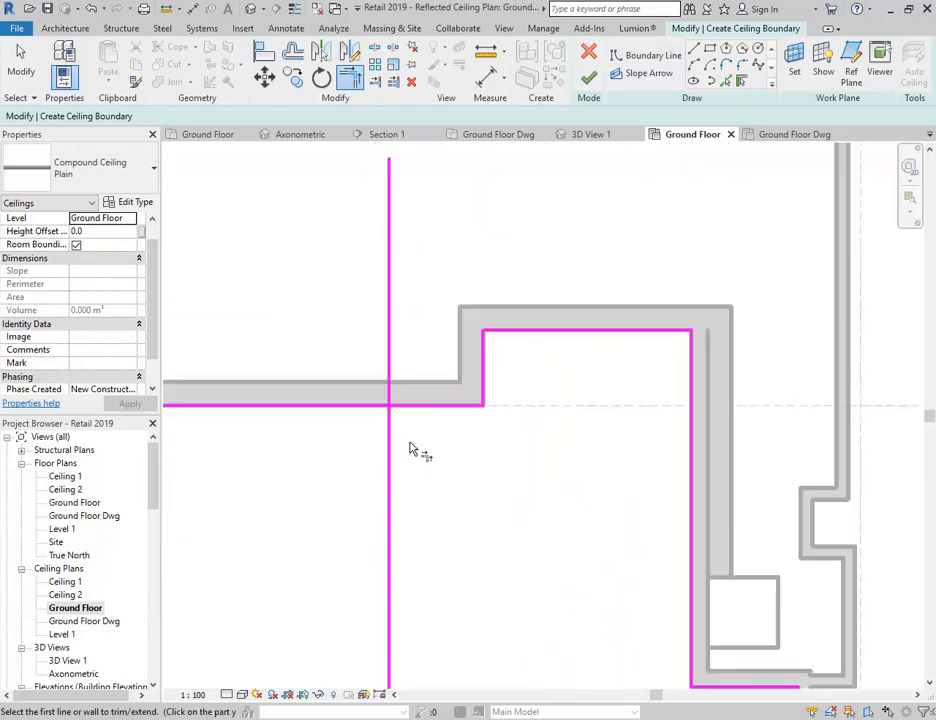
left_click(420, 407)
left_click(388, 489)
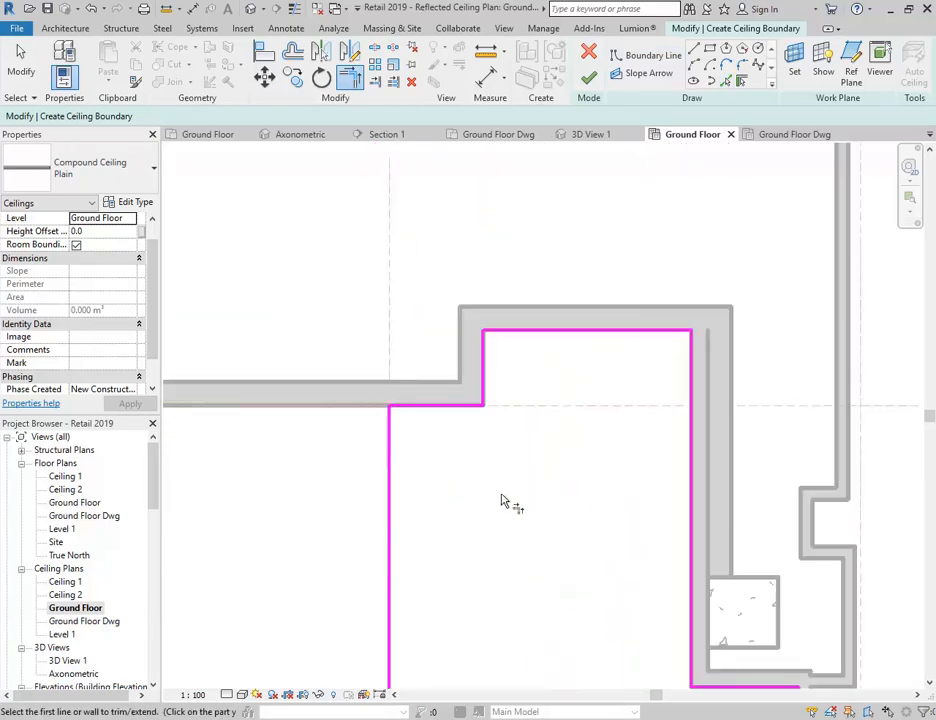
scroll(447, 492, "down", 5)
scroll(456, 366, "up", 3)
right_click(318, 218)
left_click(338, 213)
right_click(378, 220)
left_click(412, 224)
middle_click_drag(390, 293, 366, 300)
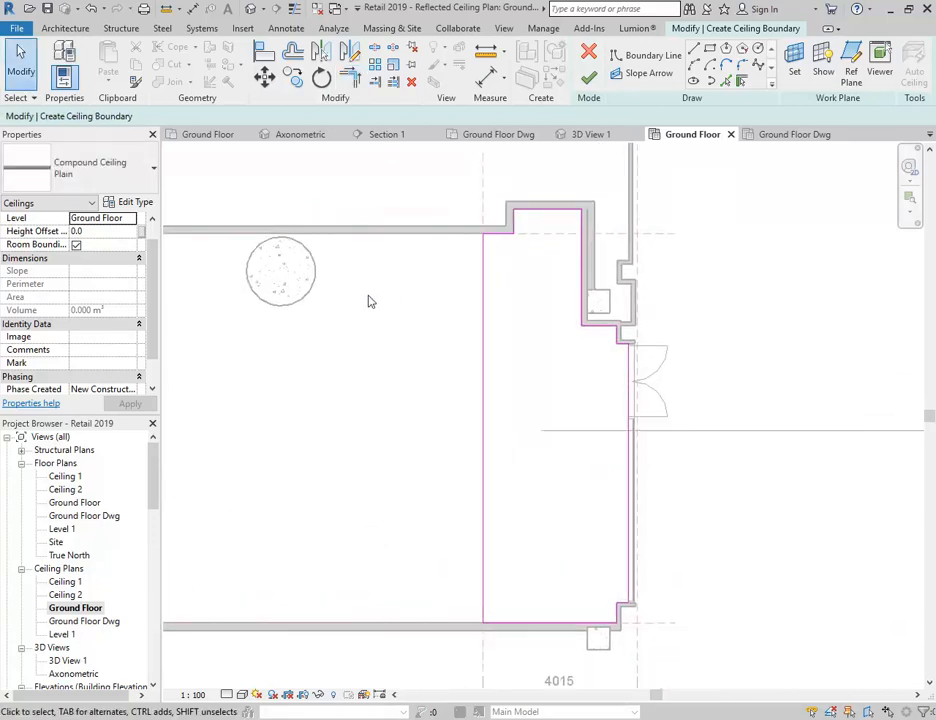
Set the sketched shopfront ceiling's level to Ceiling 2, finish its boundary, and deselect the ceiling.
left_click(134, 221)
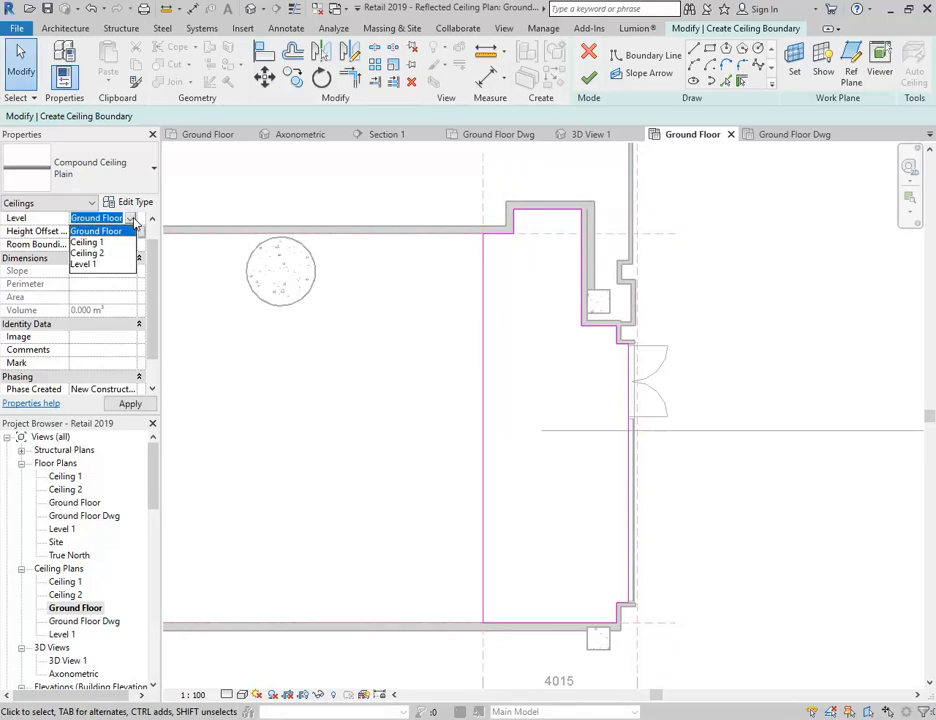
left_click(88, 254)
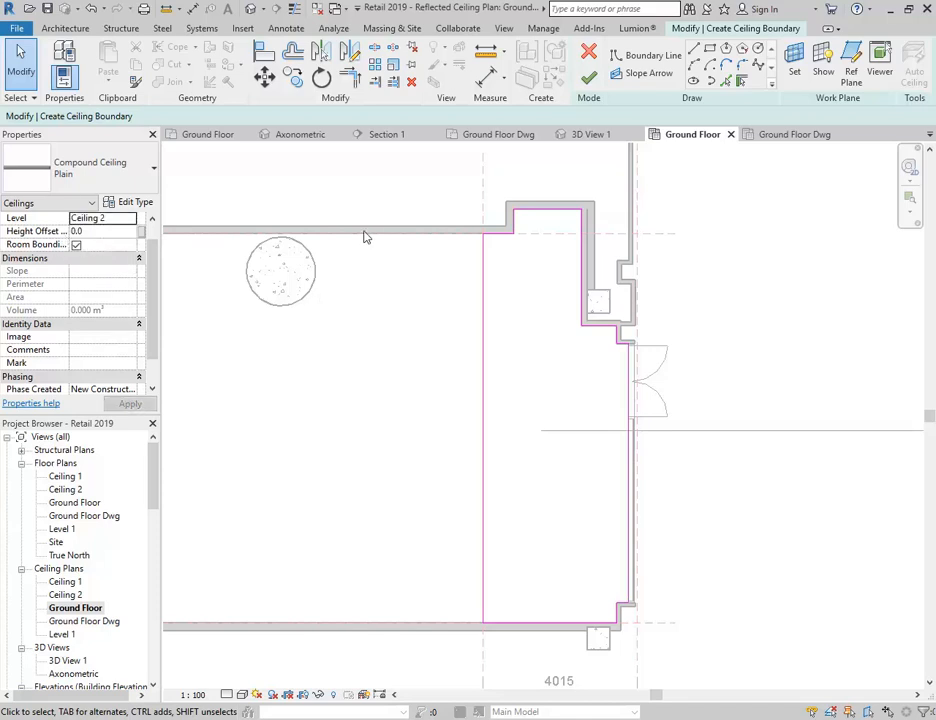
left_click(589, 77)
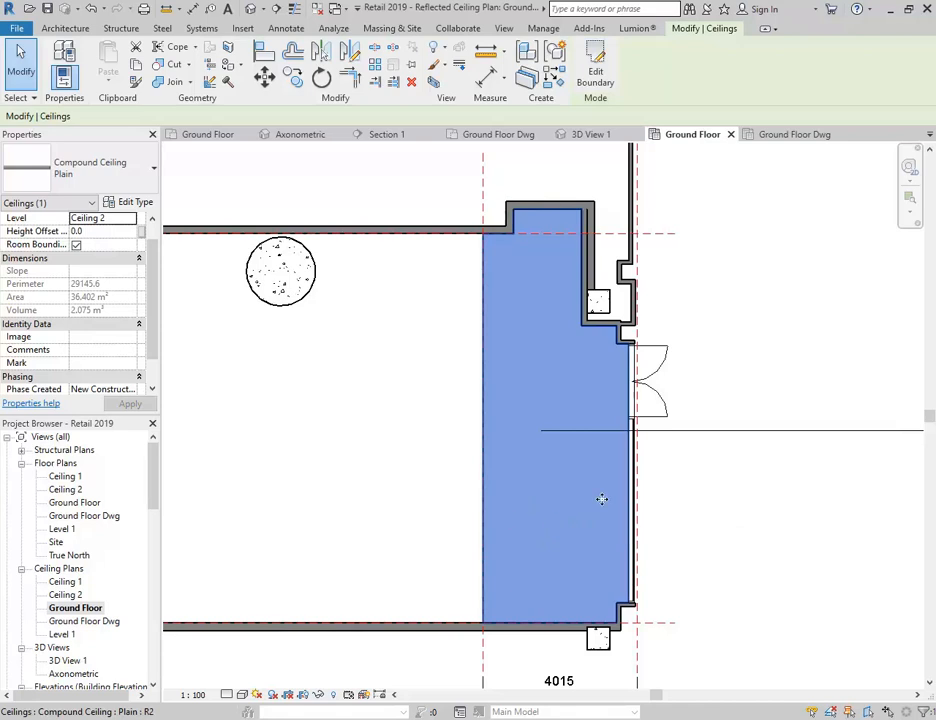
left_click(700, 540)
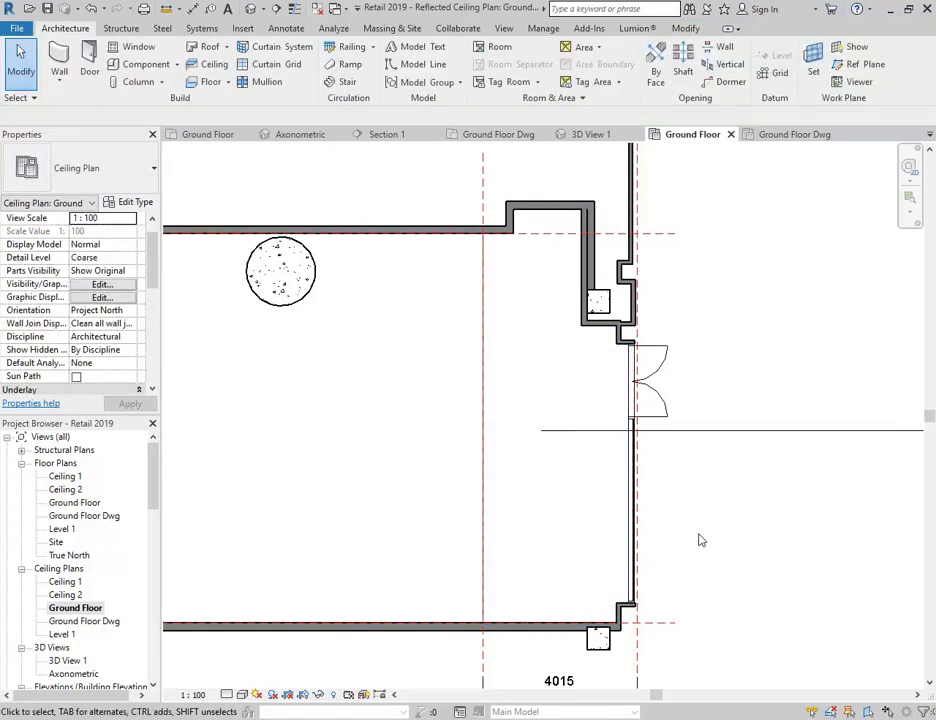
Select the shopfront ceiling in the plan to check its extent against the adjoining main ceiling.
left_click(535, 505)
left_click(766, 506)
left_click(511, 491)
left_click(345, 480)
left_click(568, 478)
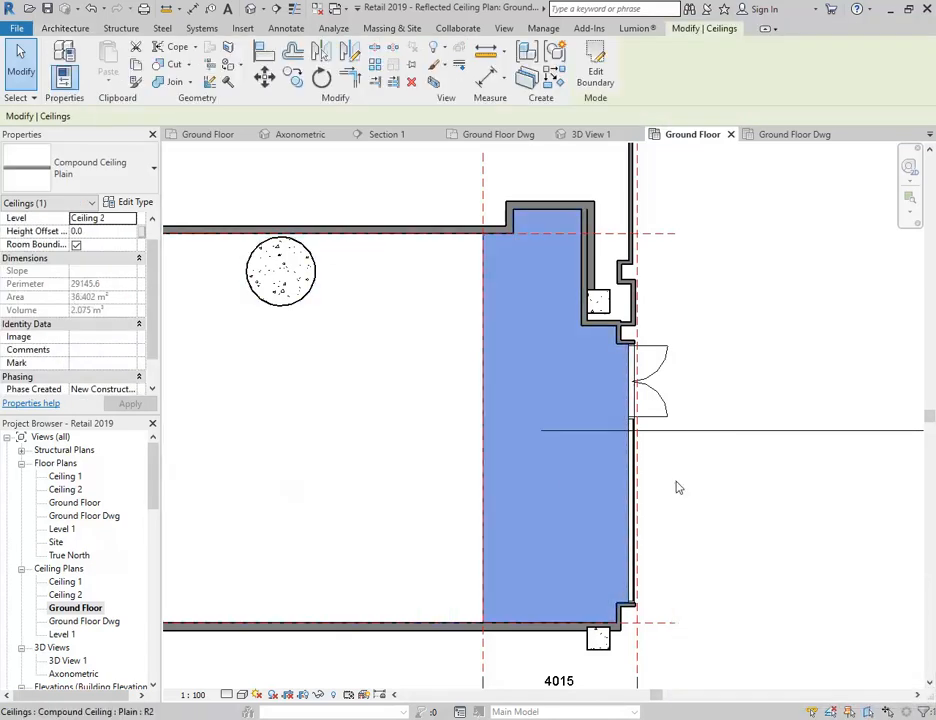
left_click(762, 491)
scroll(349, 330, "down", 3)
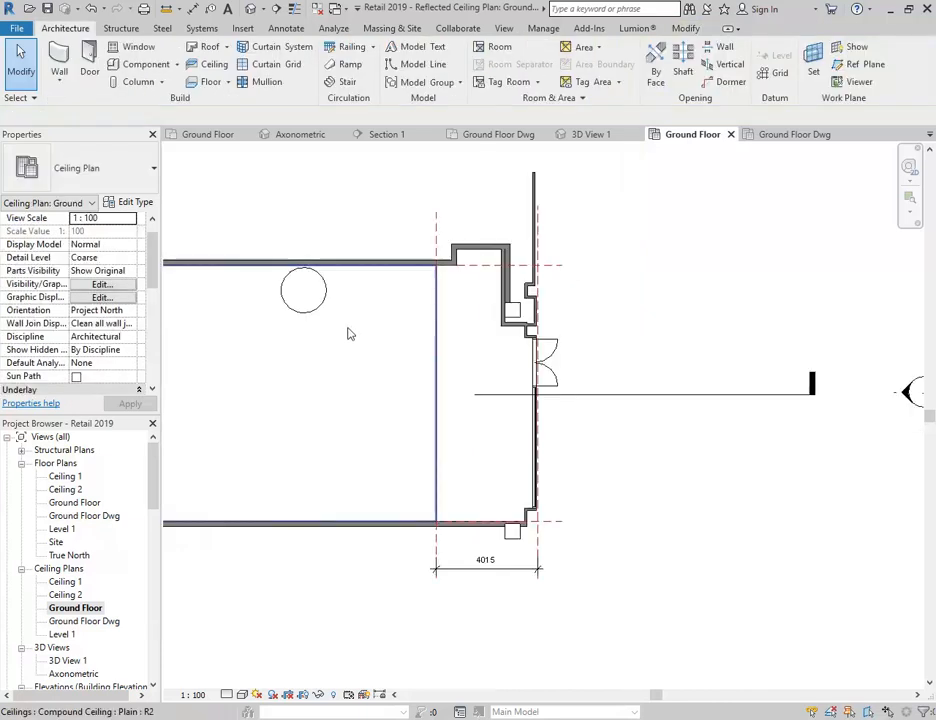
middle_click_drag(349, 330, 602, 368)
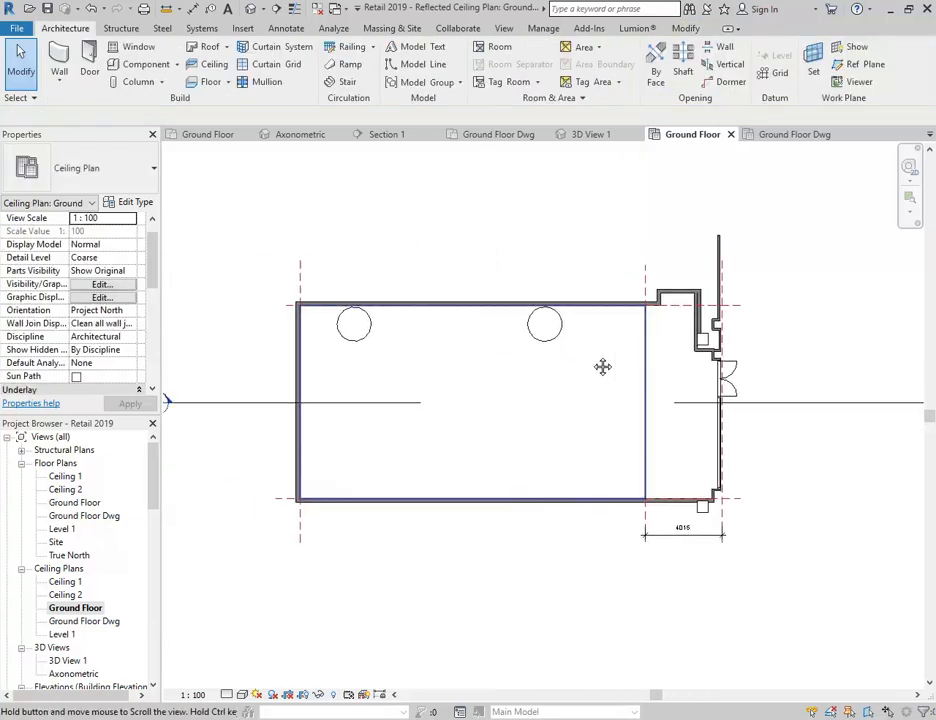
Open the Axonometric 3D view and examine the height step between the main ceiling and the shopfront ceiling.
left_click(66, 661)
scroll(62, 640, "down", 3)
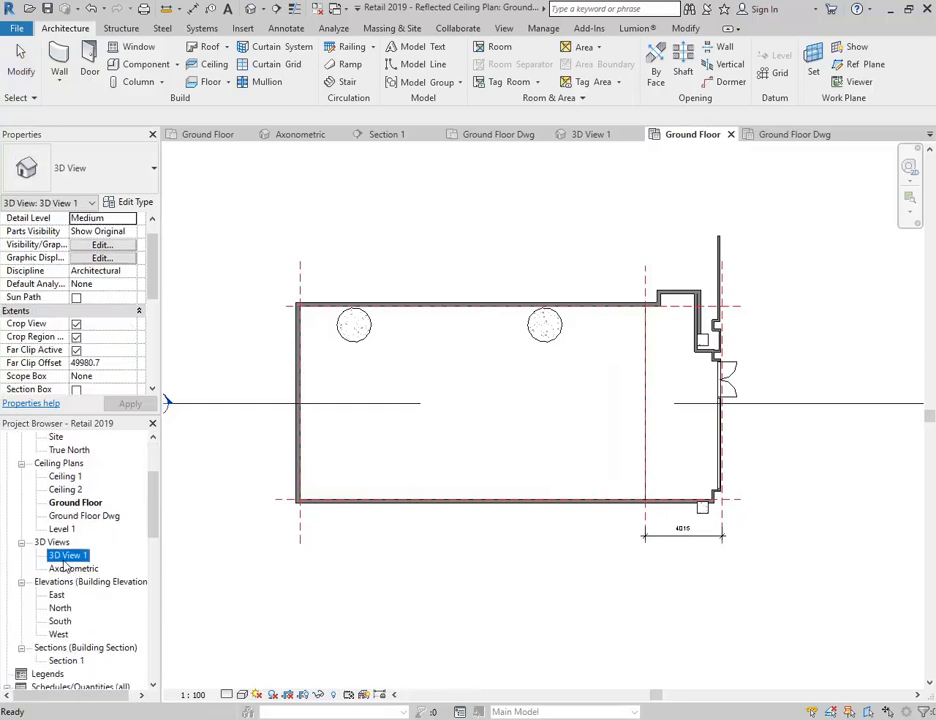
double_click(68, 568)
middle_click_drag(505, 502, 535, 472)
middle_click_drag(448, 467, 587, 503, "shift")
scroll(576, 424, "up", 3)
scroll(576, 424, "up", 1)
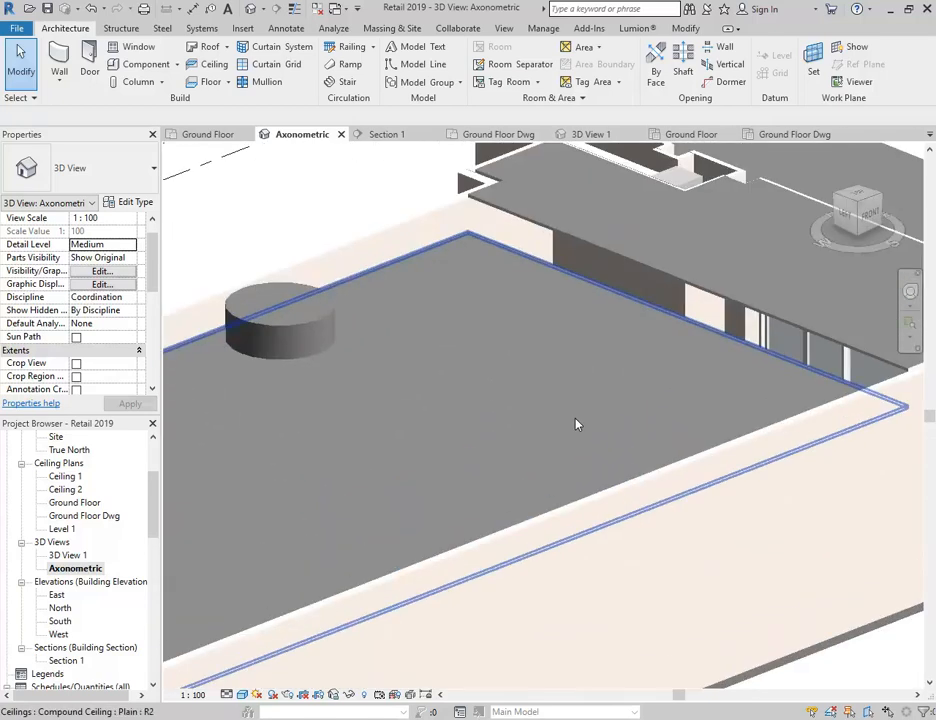
middle_click_drag(495, 315, 481, 431)
scroll(468, 422, "up", 2)
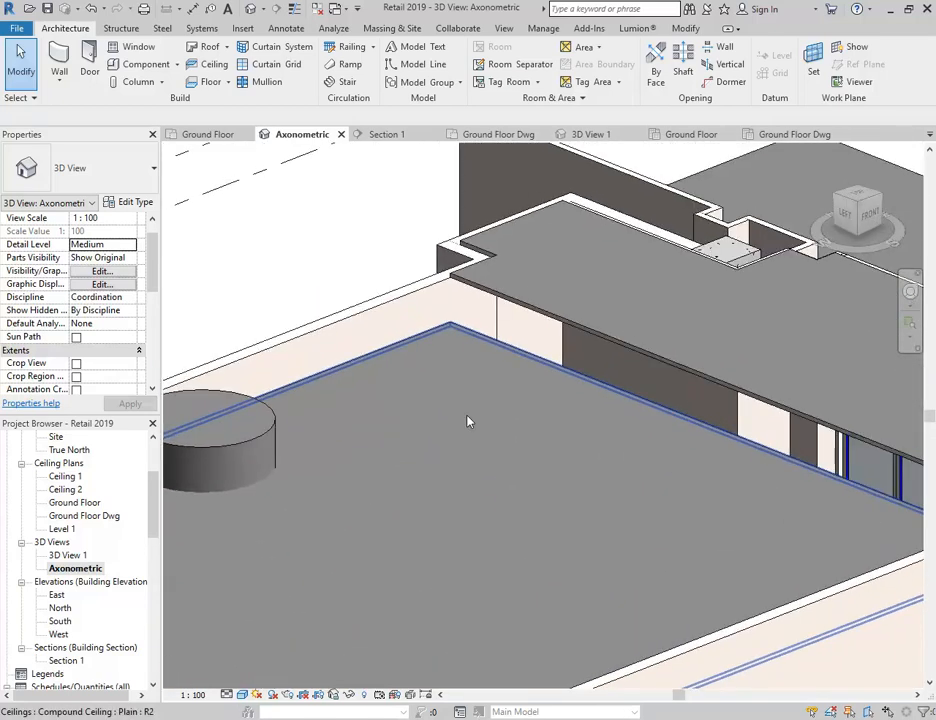
scroll(467, 421, "down", 4)
middle_click_drag(468, 361, 568, 359, "shift")
scroll(270, 462, "up", 3)
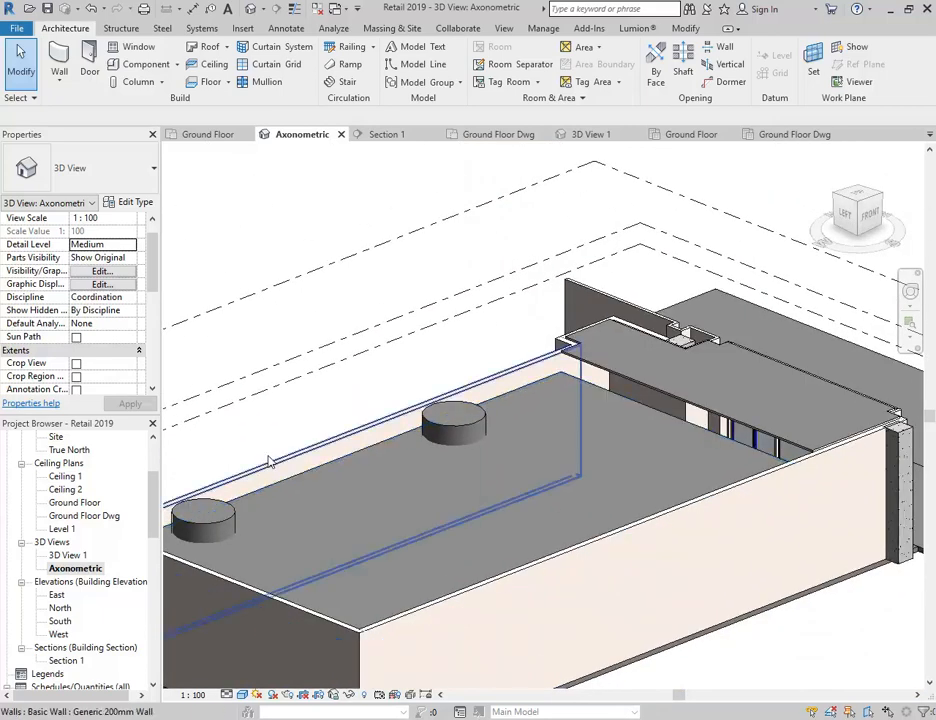
Open Section 1 and examine the gap between the two ceilings at the upturn reference plane, selecting the lower ceiling.
double_click(62, 661)
scroll(498, 370, "up", 3)
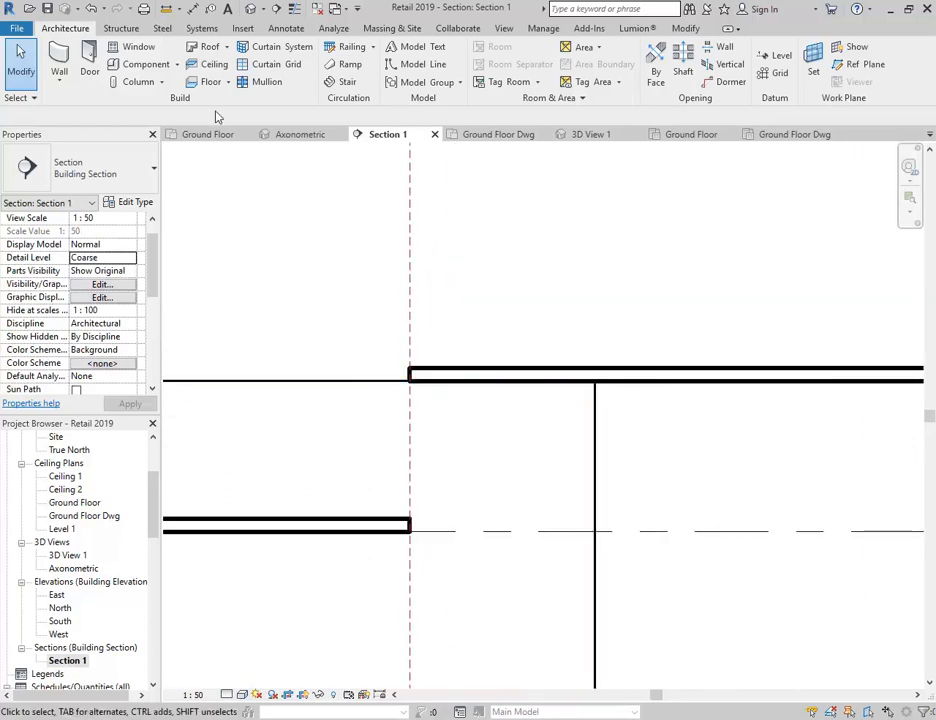
left_click(177, 65)
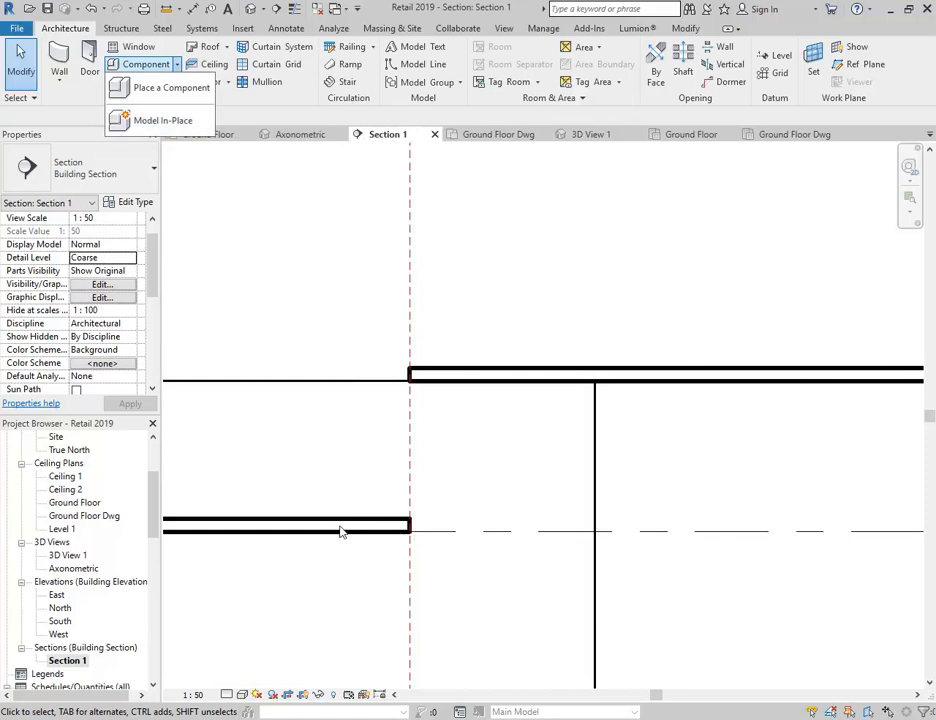
left_click(397, 495)
scroll(395, 493, "up", 3)
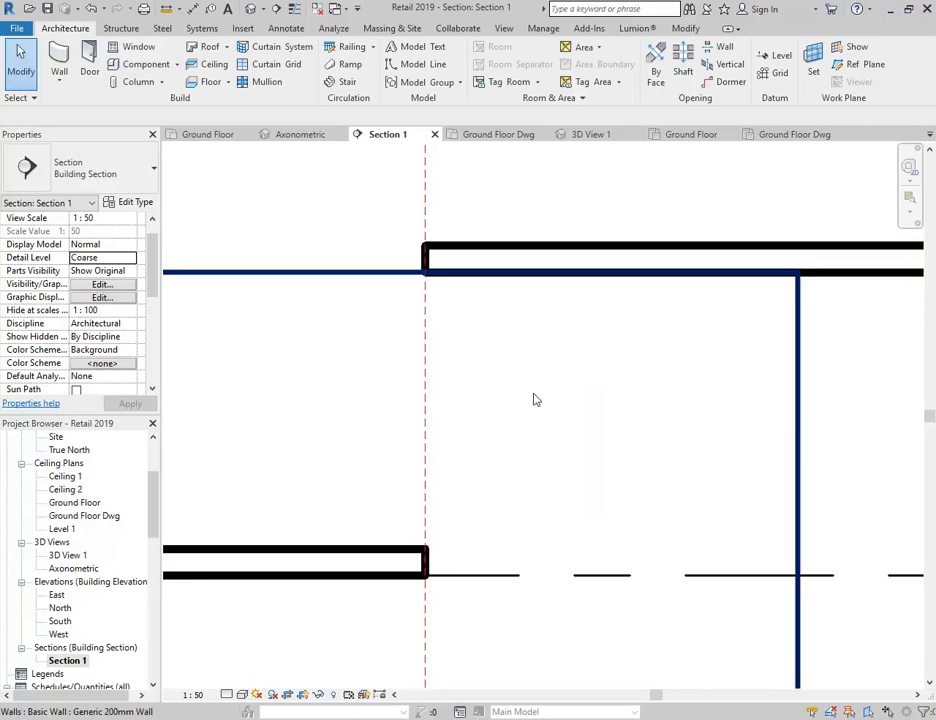
scroll(287, 366, "down", 4)
middle_click_drag(287, 366, 657, 360)
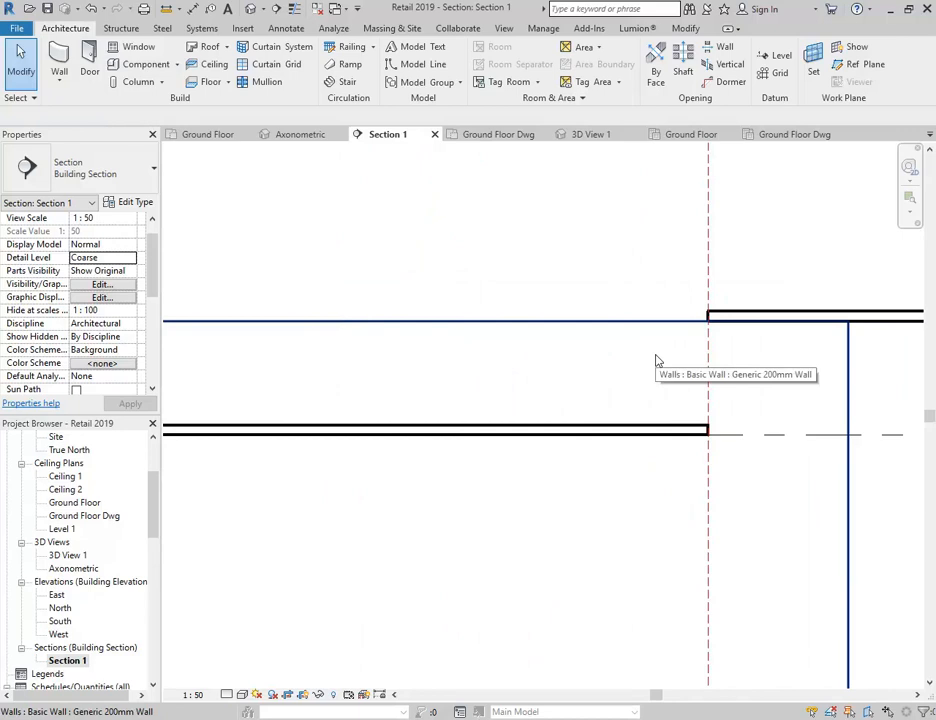
left_click(549, 444)
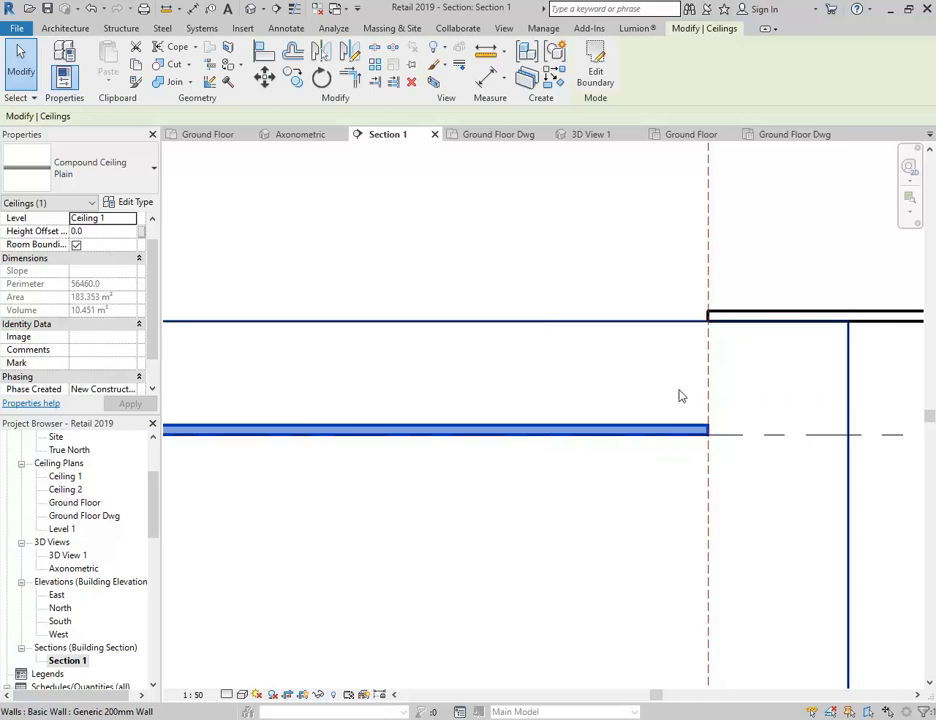
middle_click_drag(746, 382, 622, 367)
scroll(637, 352, "up", 2)
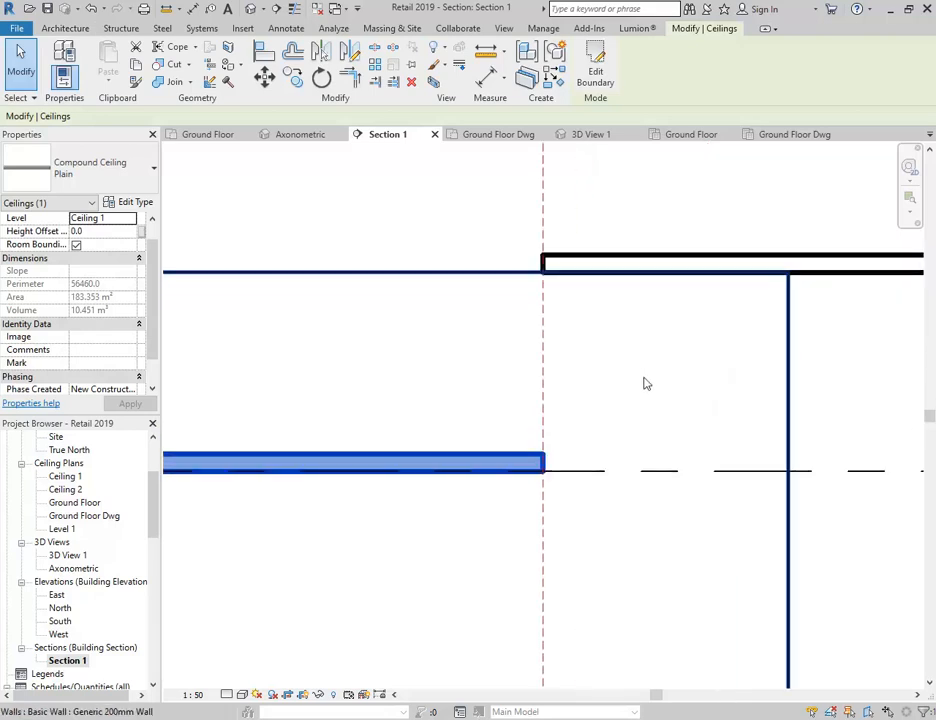
Measure the vertical distance from the lower ceiling's bottom corner to the upper ceiling's top corner, and end the measuring.
left_click(490, 57)
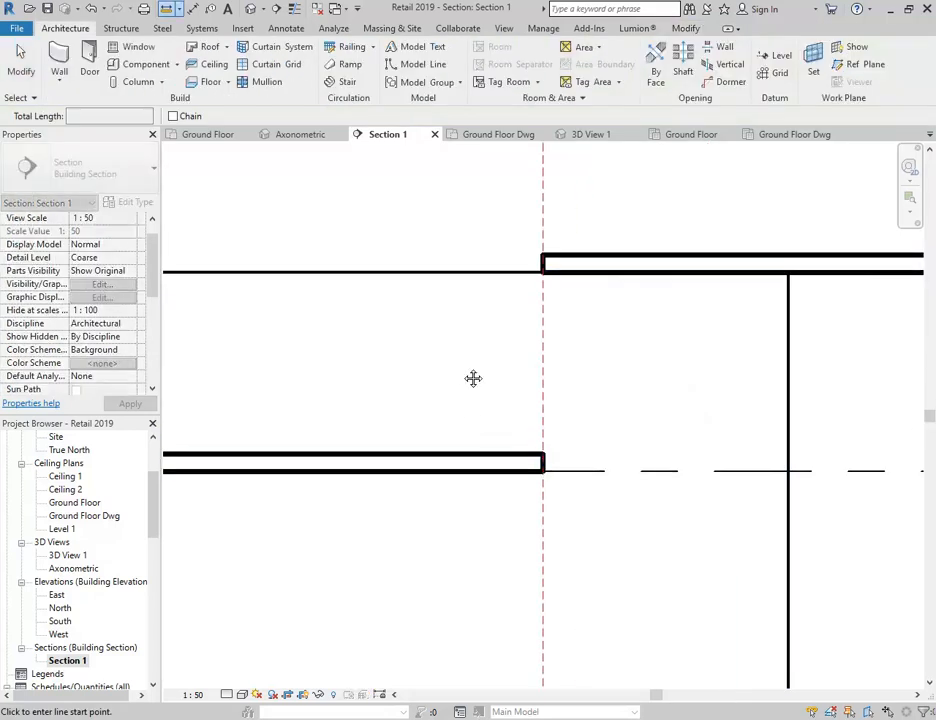
scroll(459, 410, "up", 3)
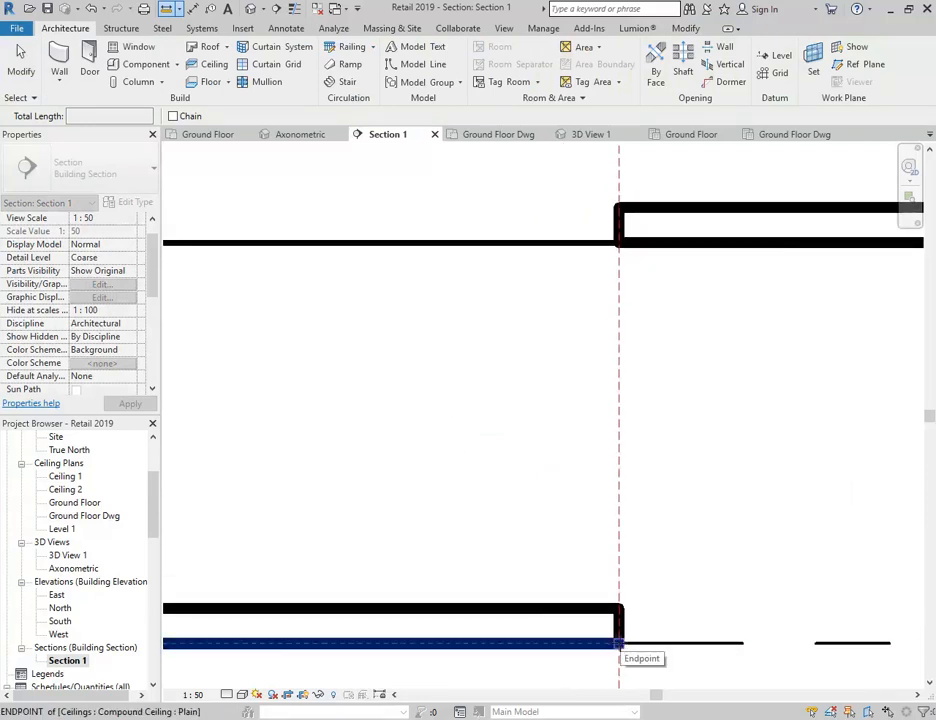
left_click(619, 644)
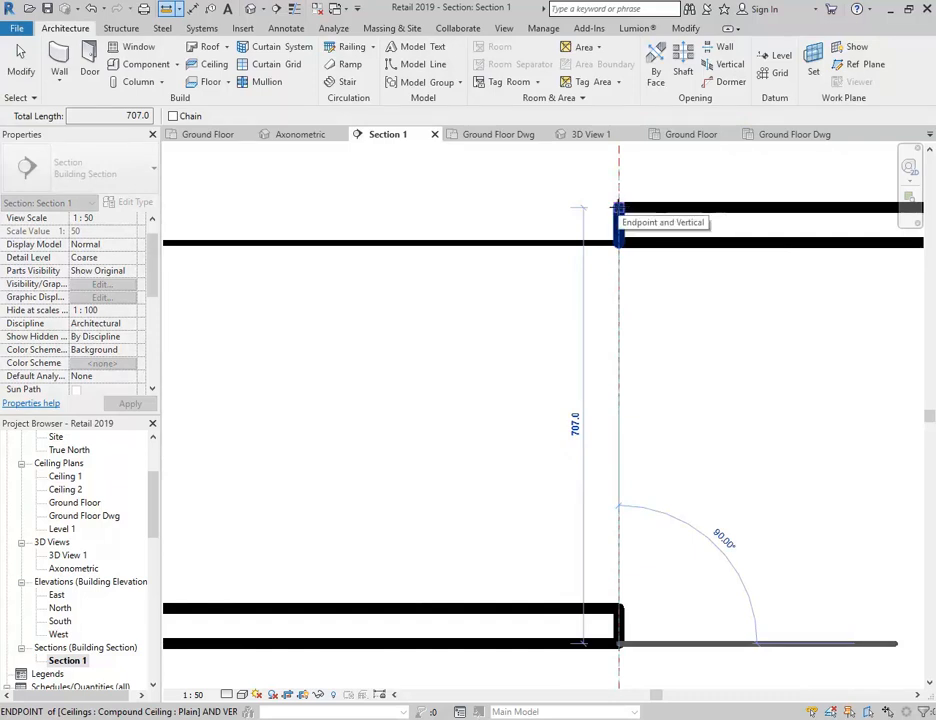
right_click(480, 165)
left_click(490, 178)
right_click(501, 173)
left_click(525, 180)
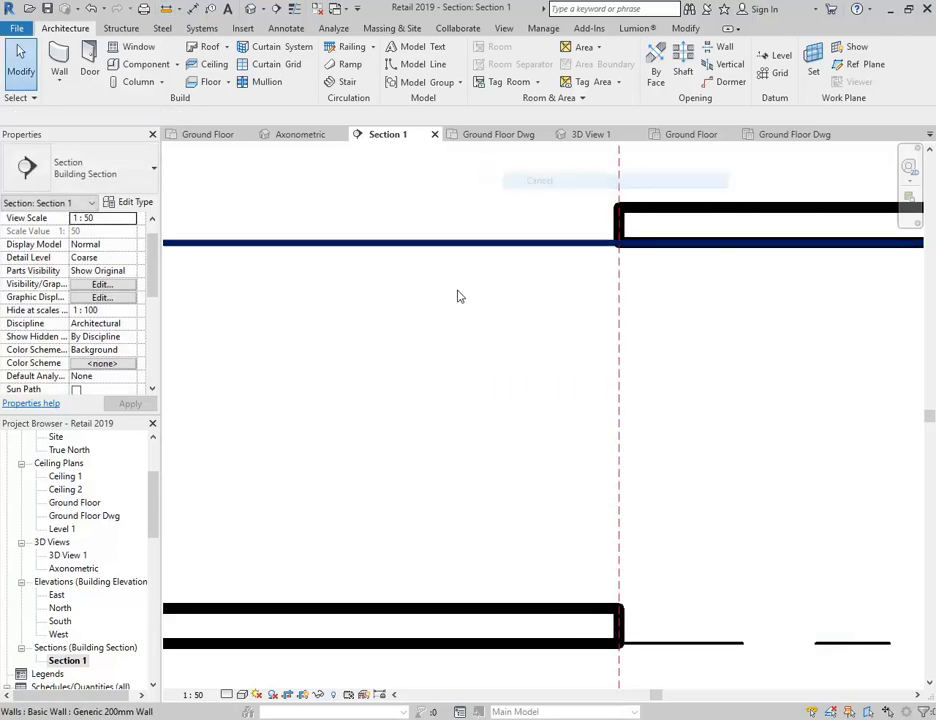
Open the Ground Floor, Ceiling 1 and Ceiling 2 ceiling plans to compare what they show, returning to Ceiling 1.
scroll(483, 307, "down", 3)
middle_click_drag(483, 307, 507, 317)
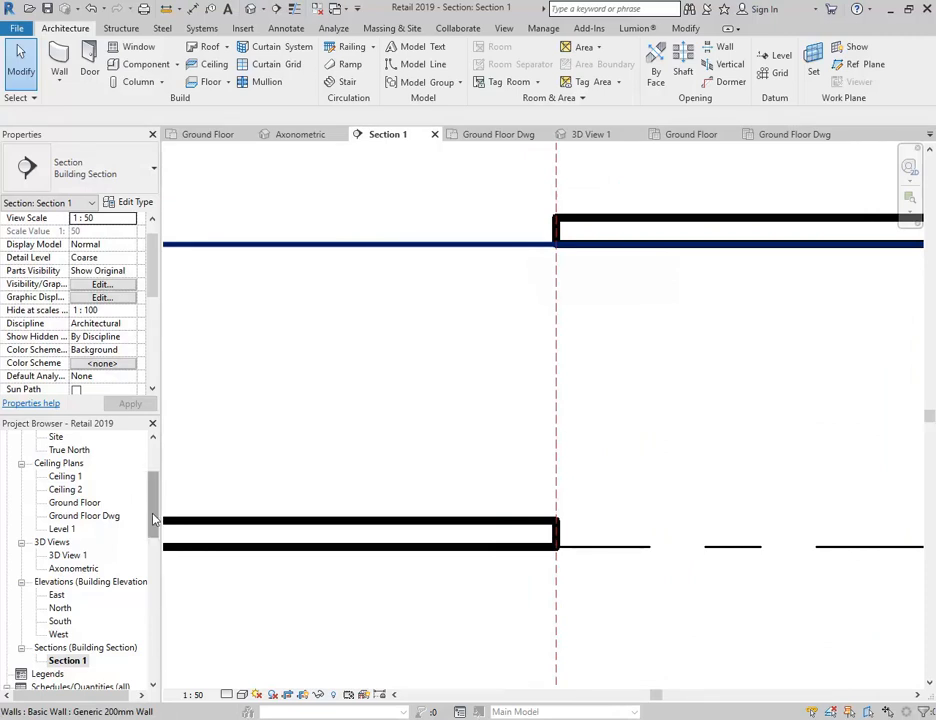
scroll(155, 517, "up", 5)
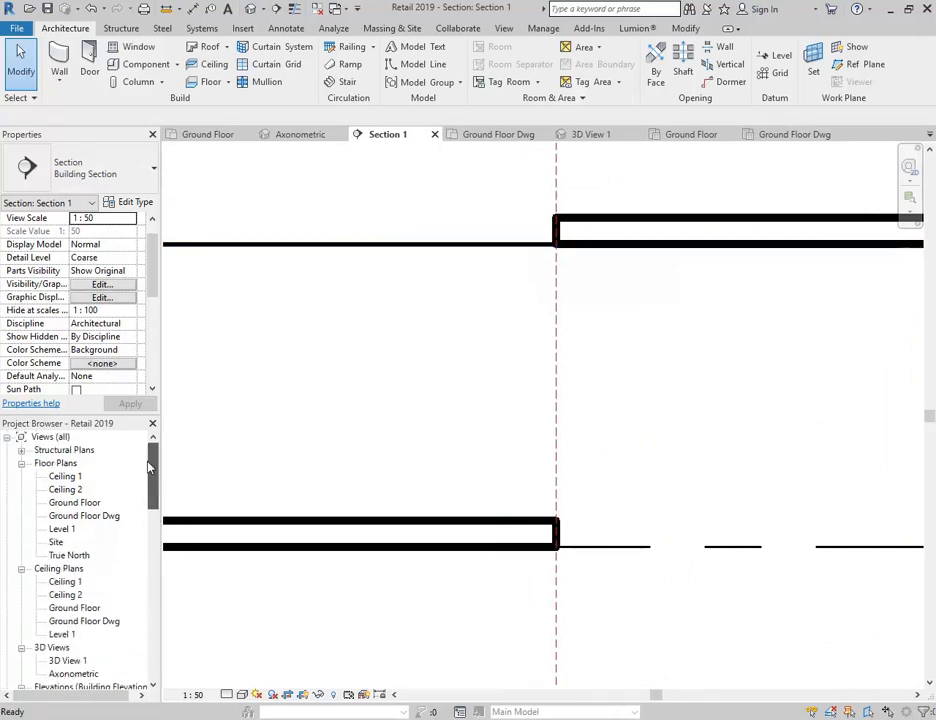
double_click(75, 608)
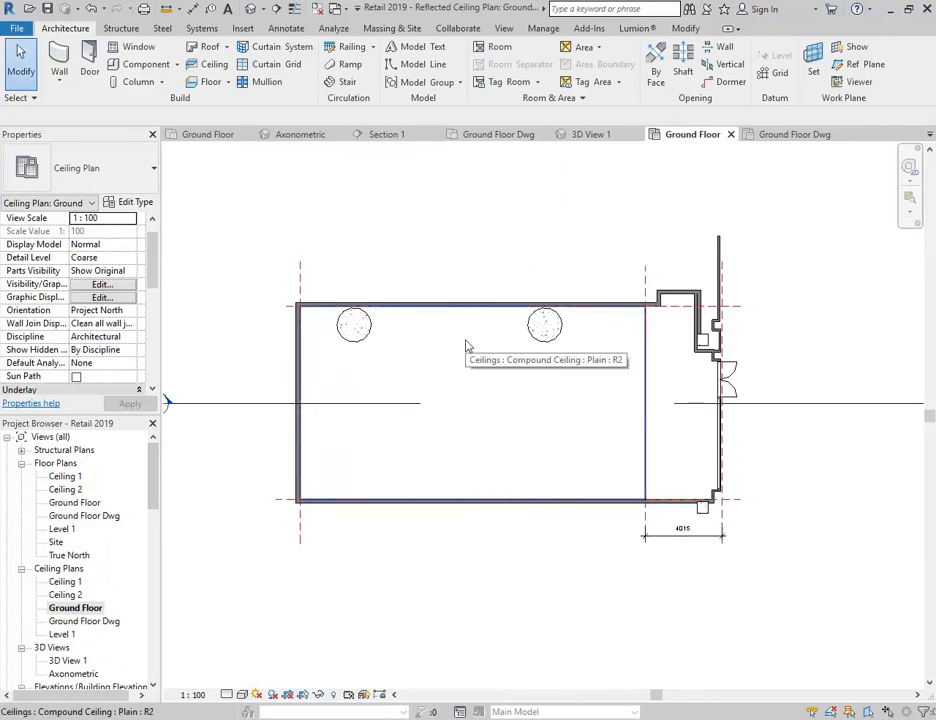
double_click(60, 583)
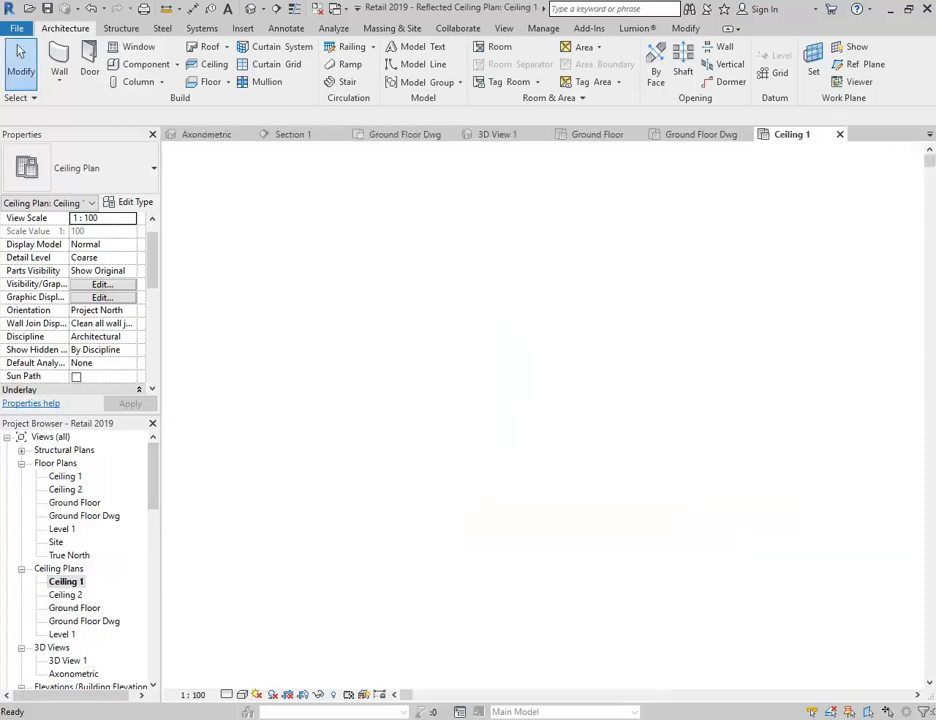
double_click(64, 595)
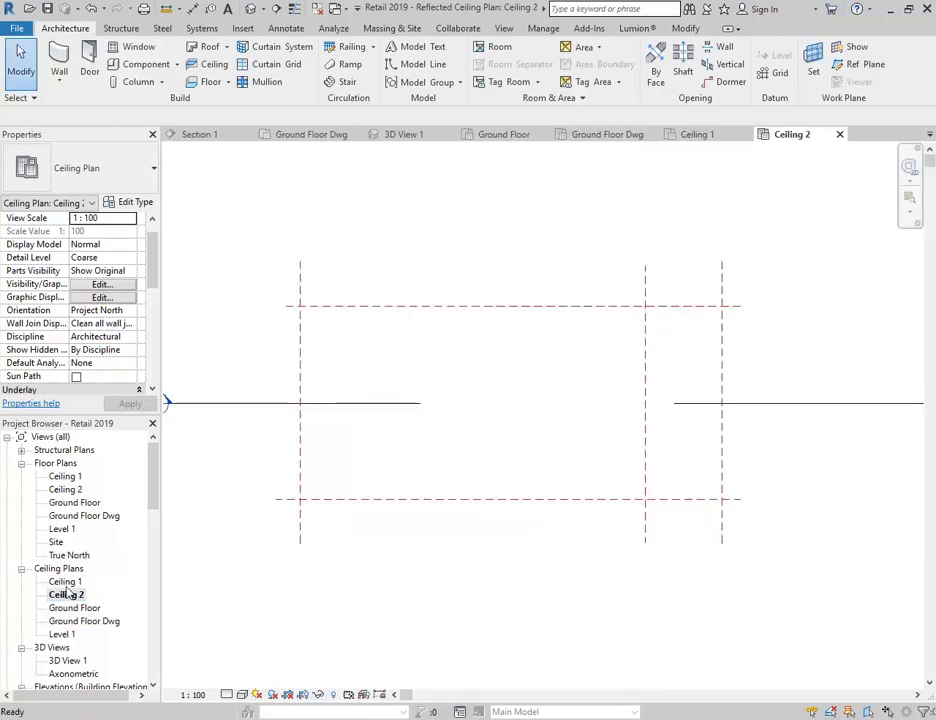
double_click(65, 581)
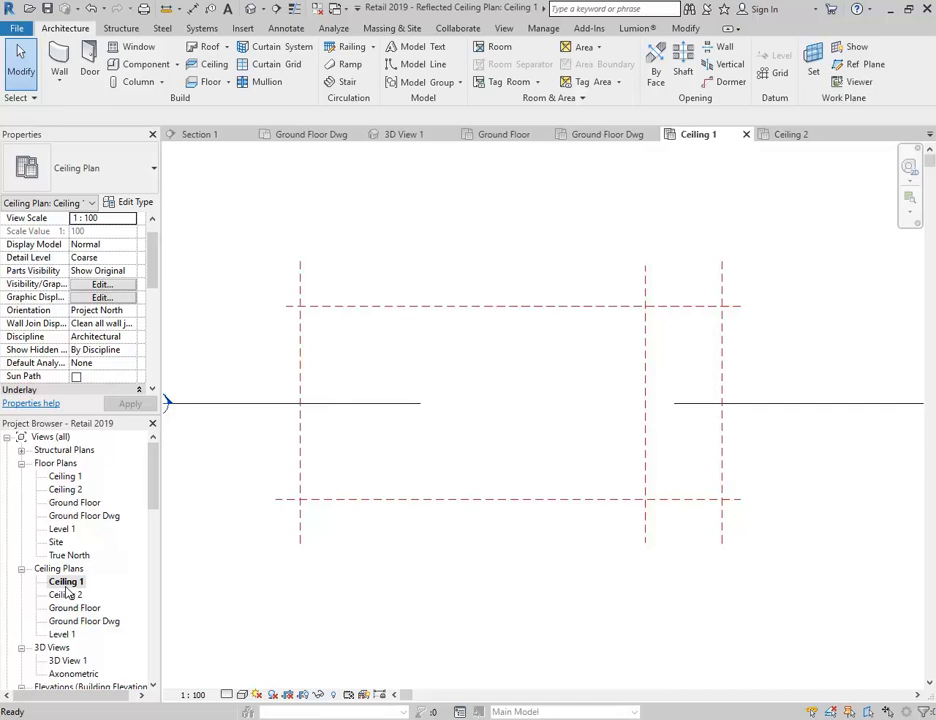
Reopen Section 1 and examine both ceilings in relation to the level lines across the whole shop.
left_click_drag(152, 478, 150, 521)
double_click(67, 607)
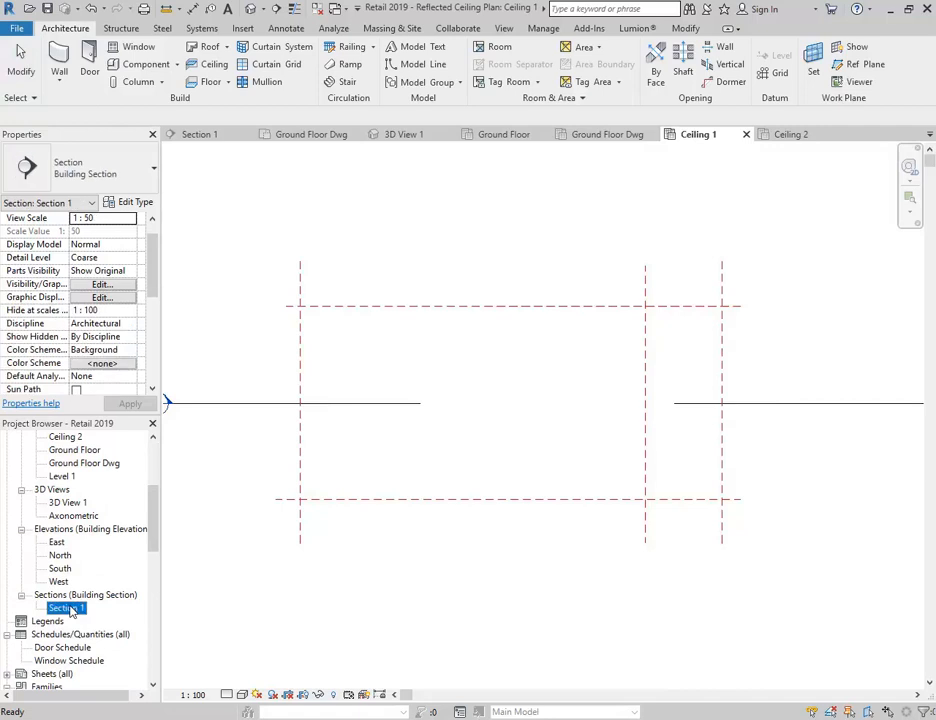
scroll(518, 469, "down", 8)
middle_click_drag(436, 471, 580, 473)
scroll(510, 469, "up", 3)
middle_click_drag(506, 468, 465, 492)
scroll(437, 487, "up", 2)
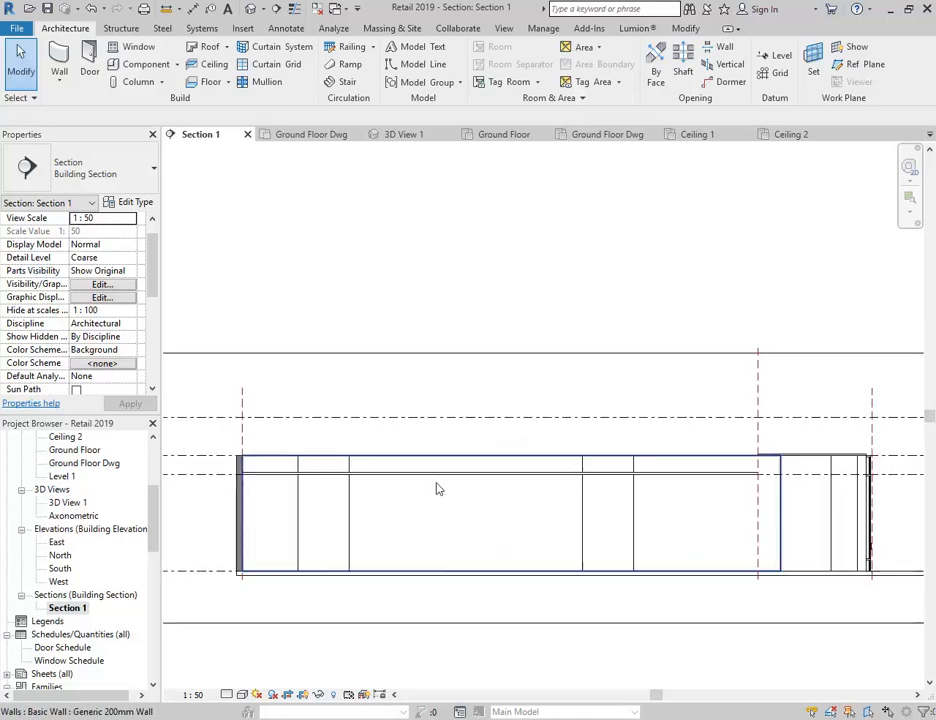
scroll(437, 487, "down", 2)
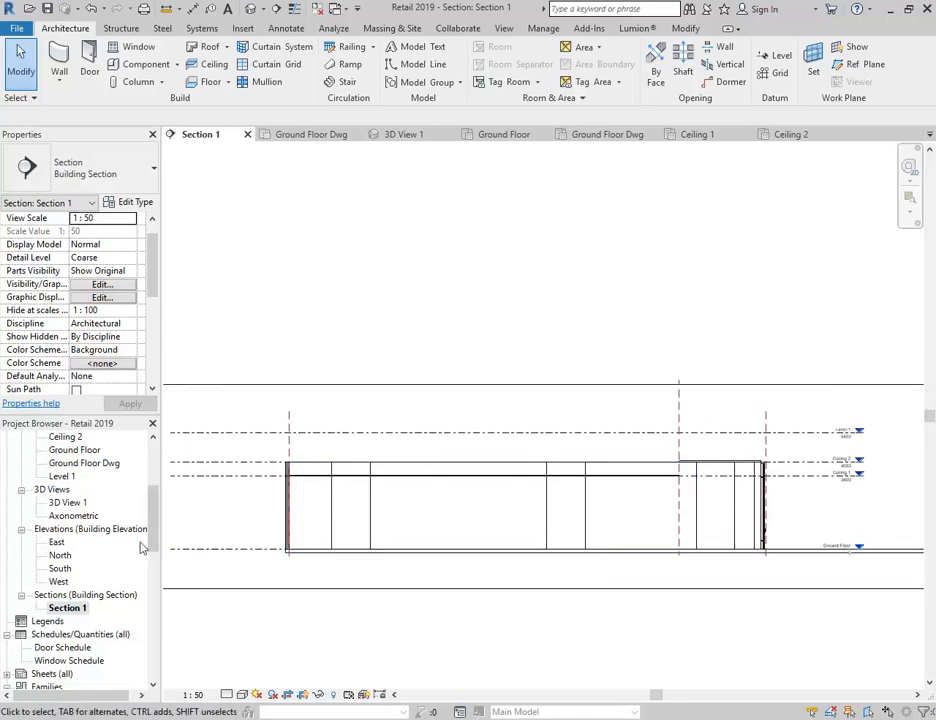
Select the Ceiling 1 level line in the section to inspect its elevation and extents.
left_click_drag(155, 537, 153, 505)
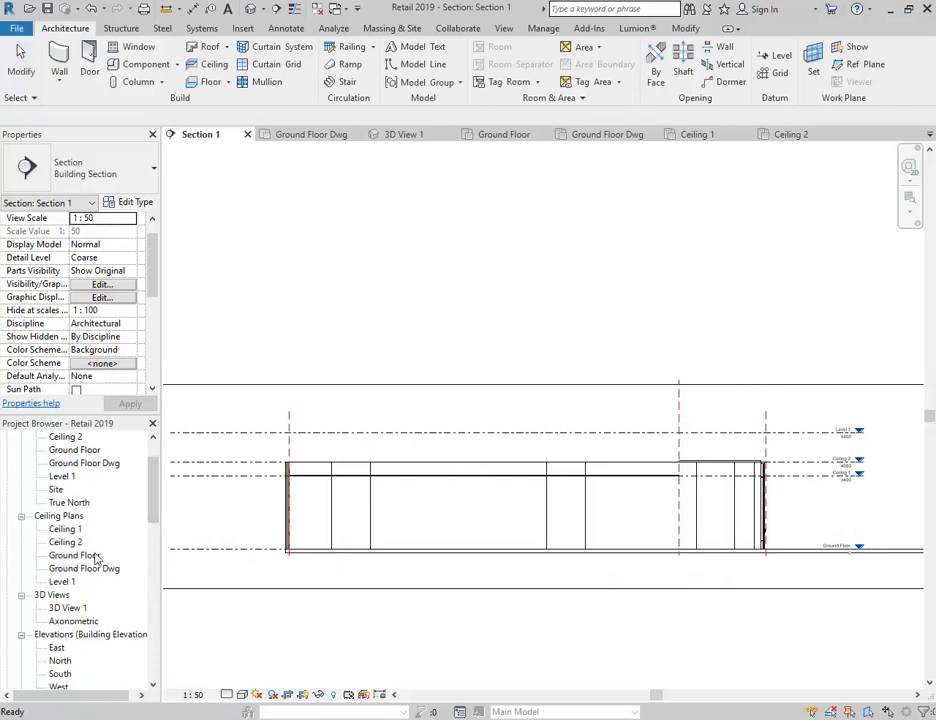
left_click(244, 501)
scroll(244, 501, "down", 2)
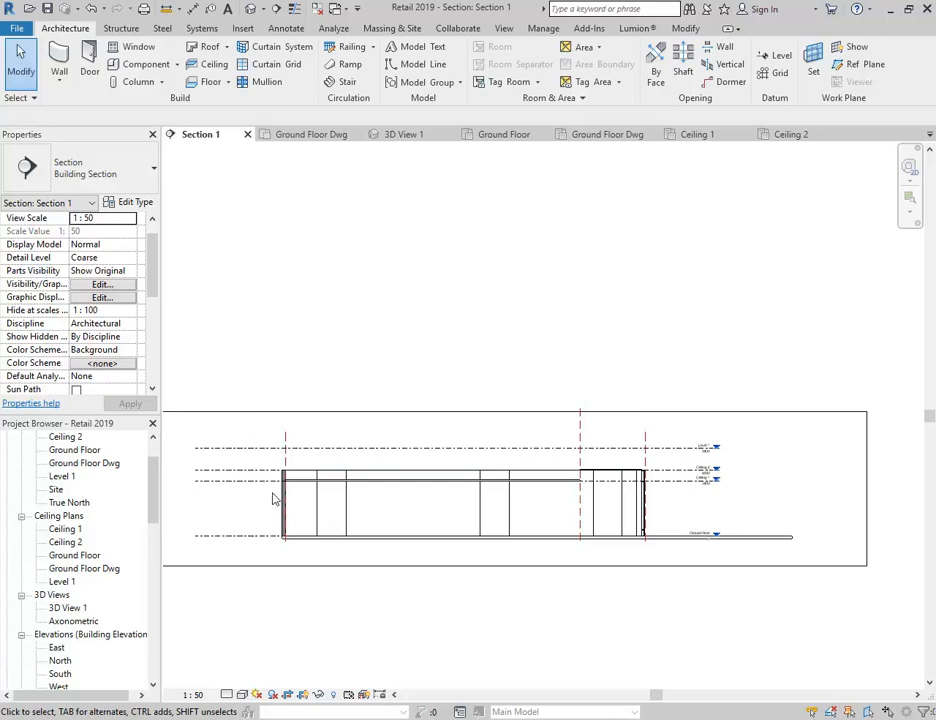
scroll(265, 497, "up", 3)
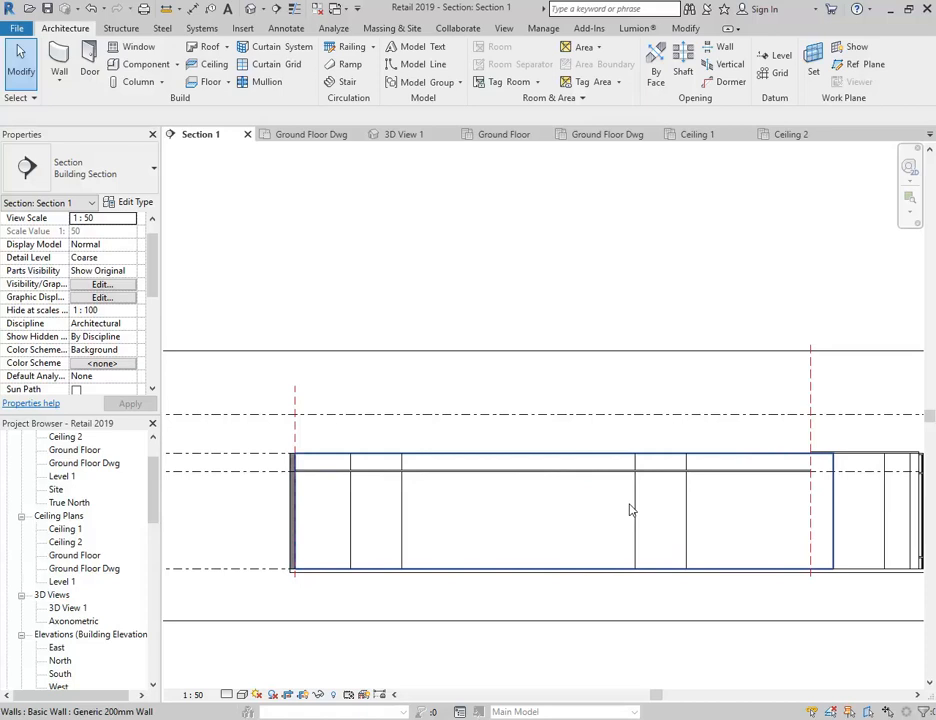
left_click(246, 479)
scroll(246, 479, "down", 2)
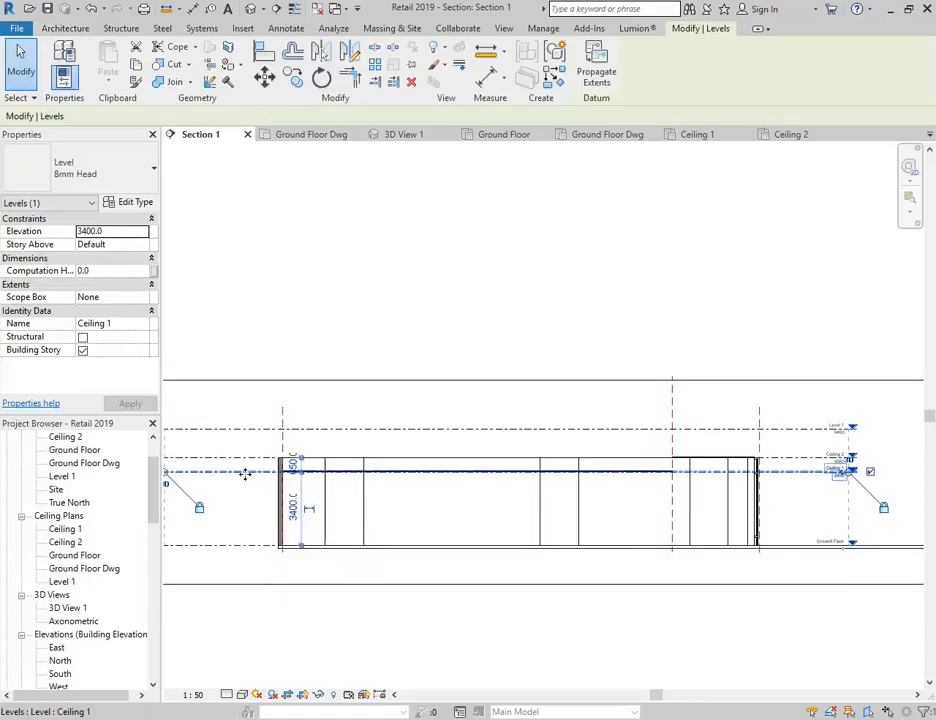
middle_click_drag(247, 474, 282, 497)
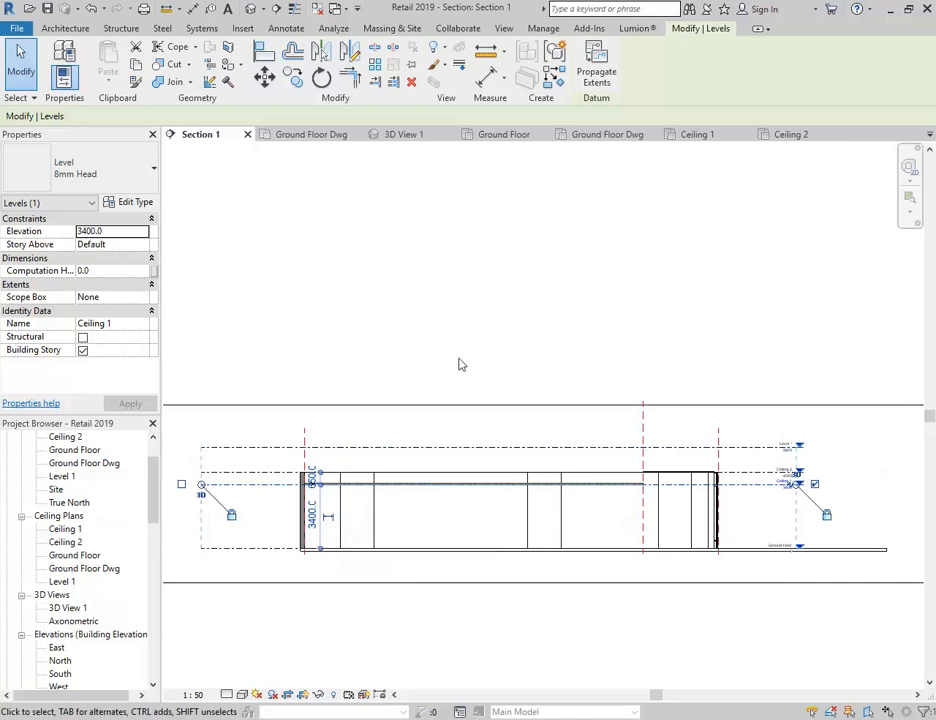
Delete the Ceiling 1 and Ceiling 2 views from the ceiling plans, keeping their floor plans.
left_click(62, 531)
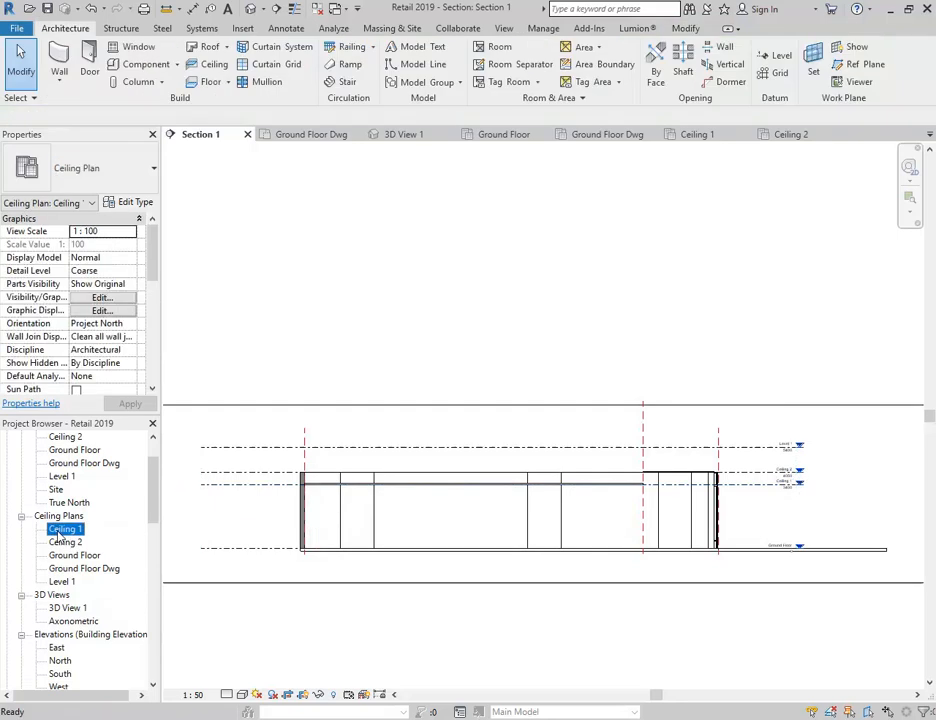
double_click(62, 531)
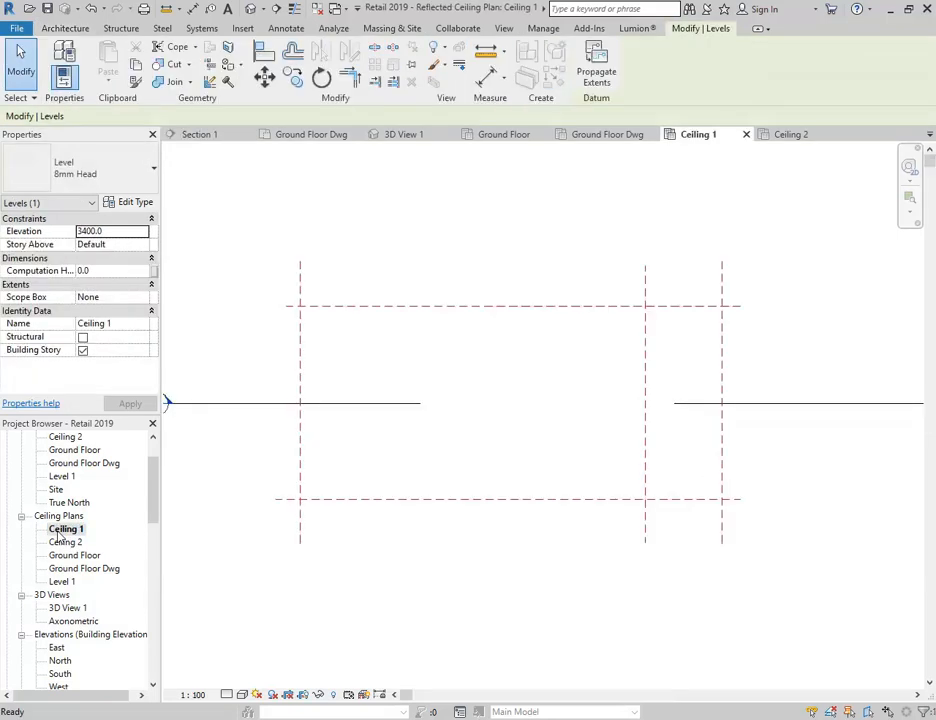
right_click(60, 536)
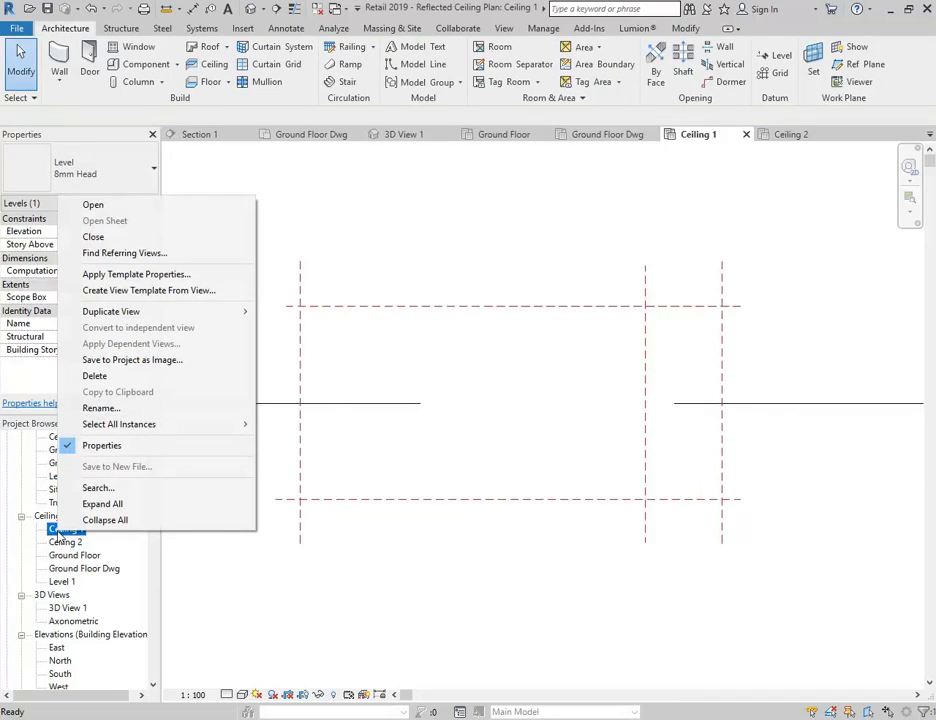
left_click(90, 382)
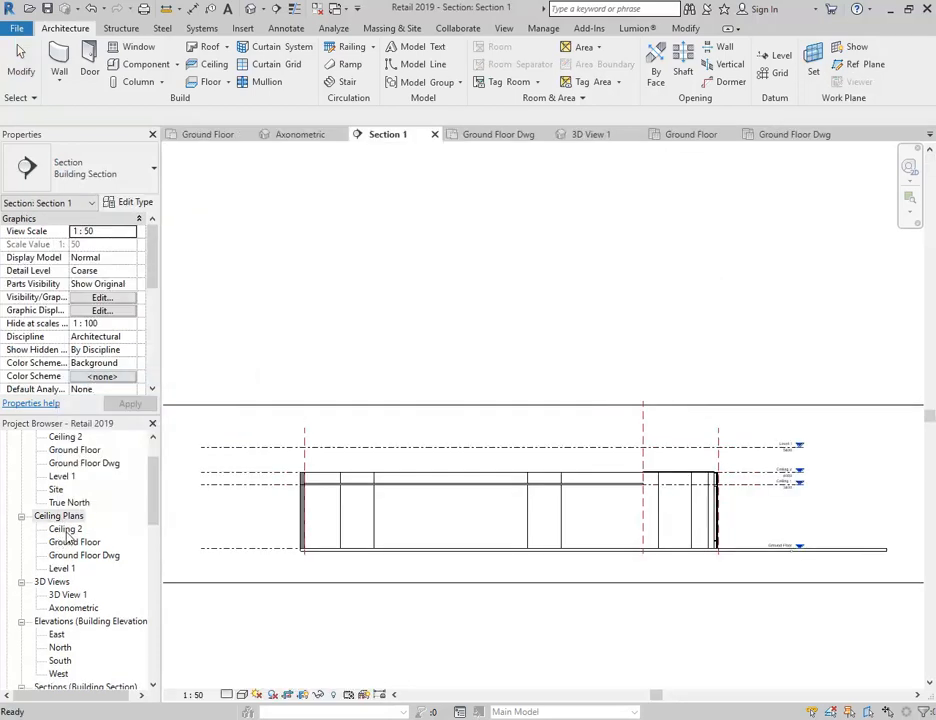
left_click(66, 530)
right_click(66, 532)
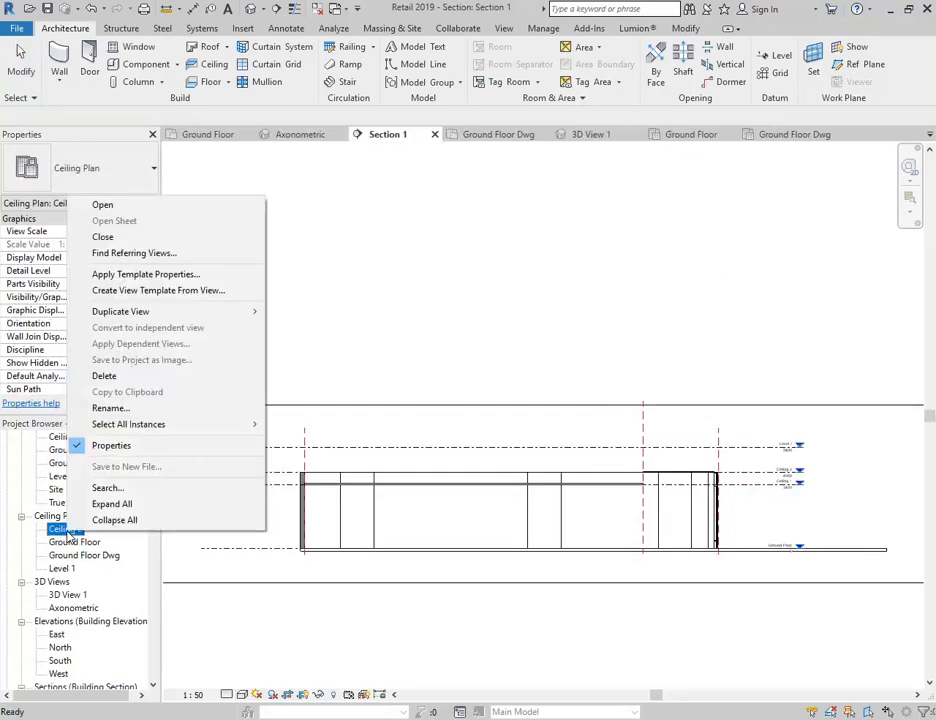
left_click(100, 378)
scroll(93, 509, "up", 2)
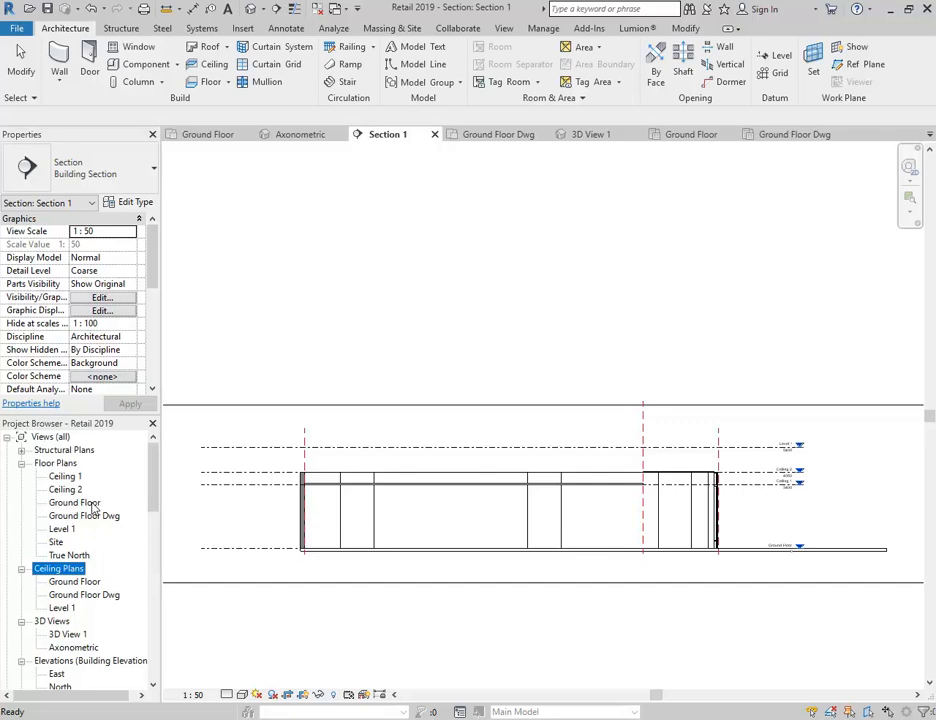
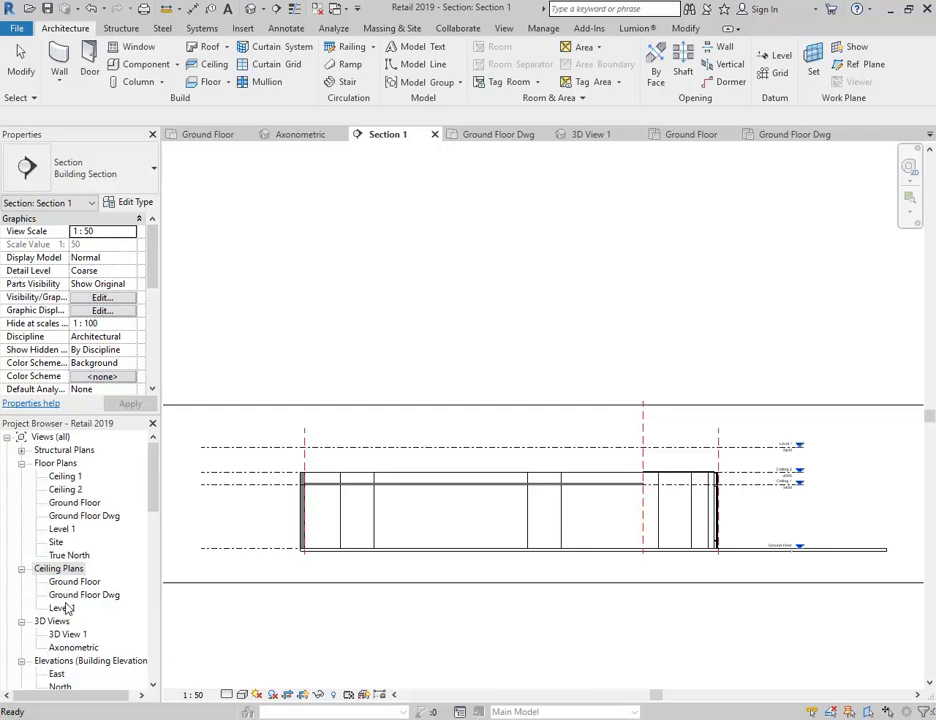
Examine the Ceiling 1 and Ground Floor level lines and their elevations in Section 1.
left_click(433, 328)
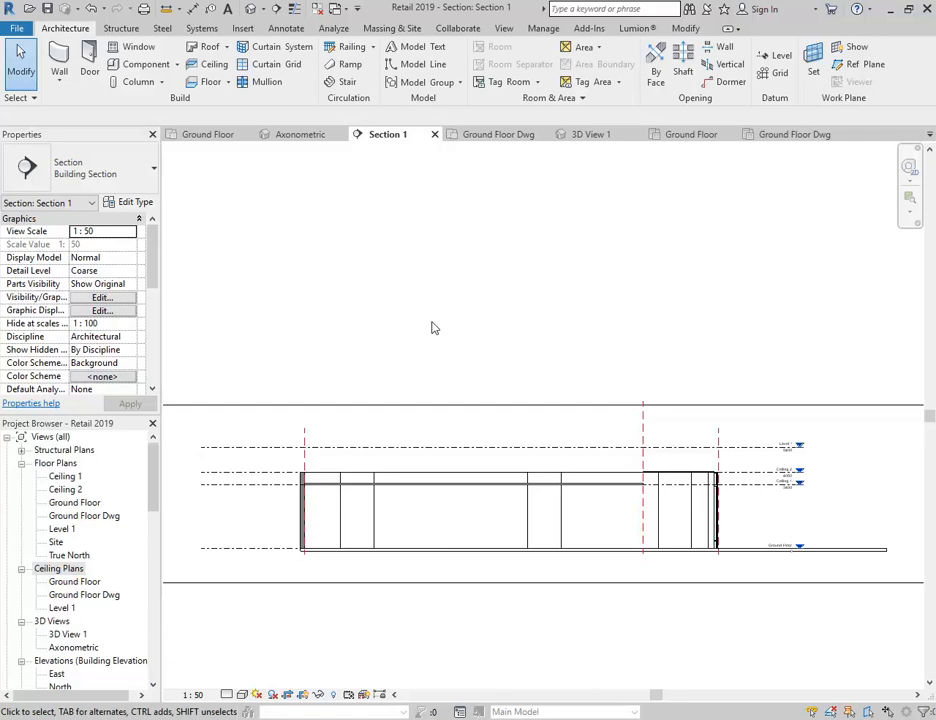
left_click(748, 492)
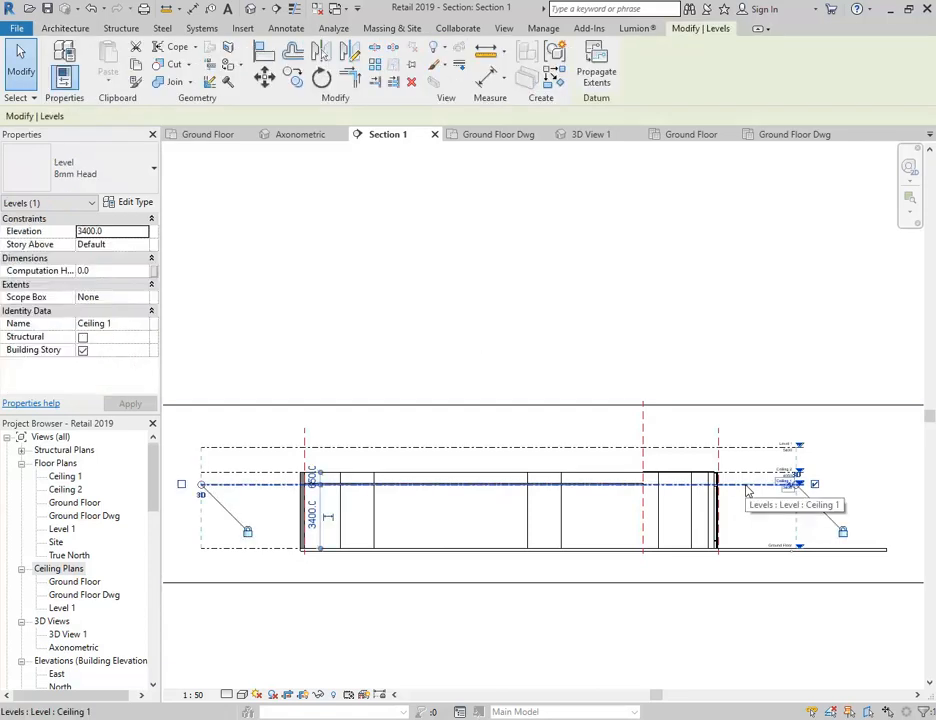
scroll(785, 549, "up", 4)
left_click(775, 552)
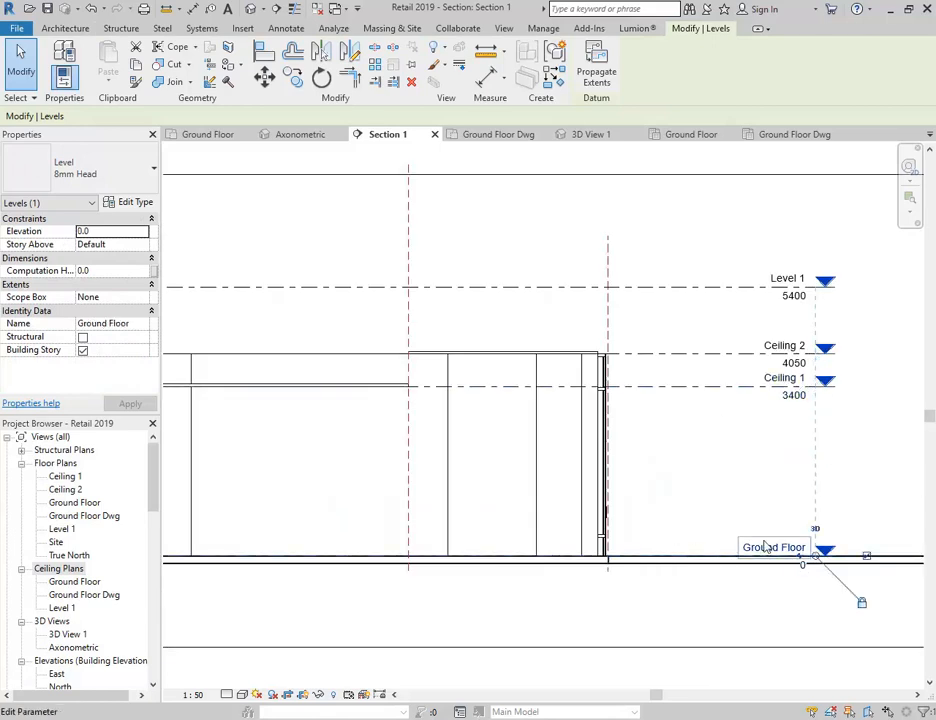
left_click(734, 478)
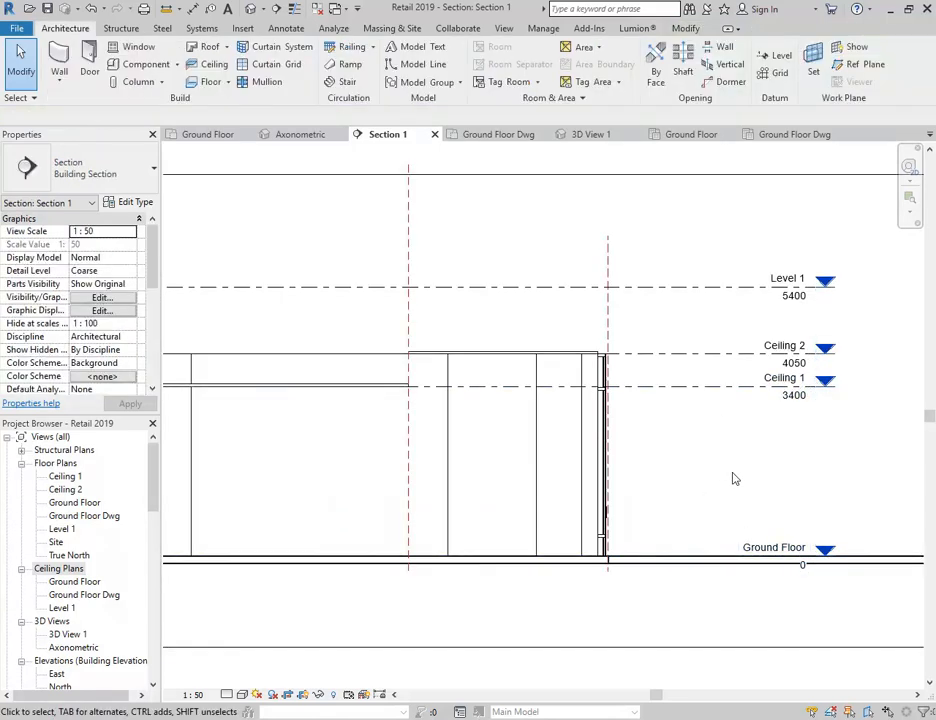
scroll(482, 355, "down", 6)
middle_click_drag(492, 362, 663, 422)
scroll(401, 289, "down", 1)
middle_click_drag(401, 296, 427, 307)
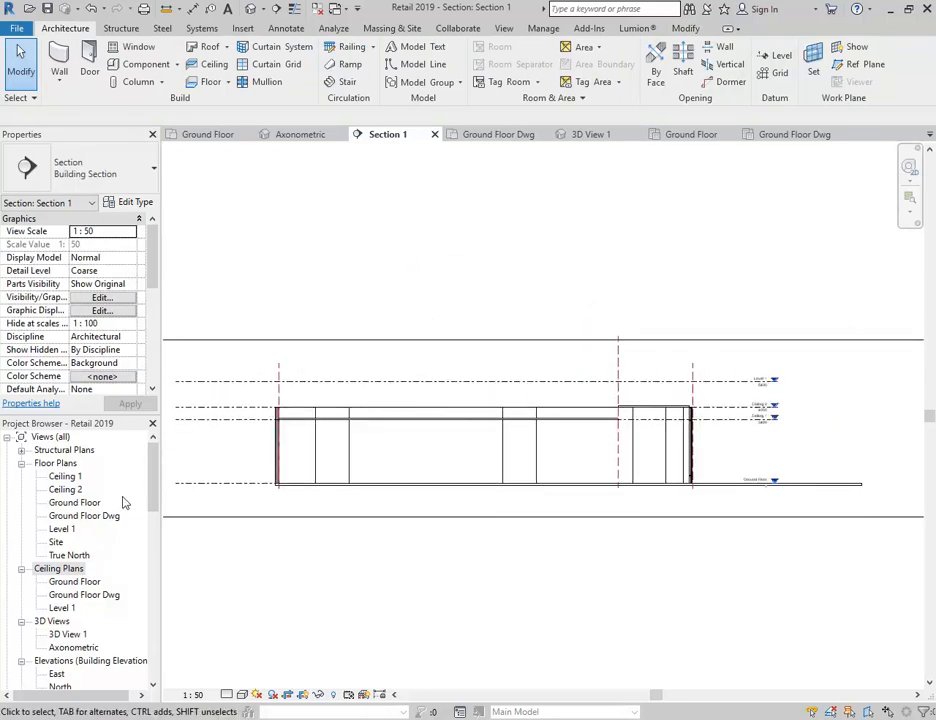
Open the Ground Floor ceiling plan and start an in-place model in the Ceilings category.
double_click(80, 582)
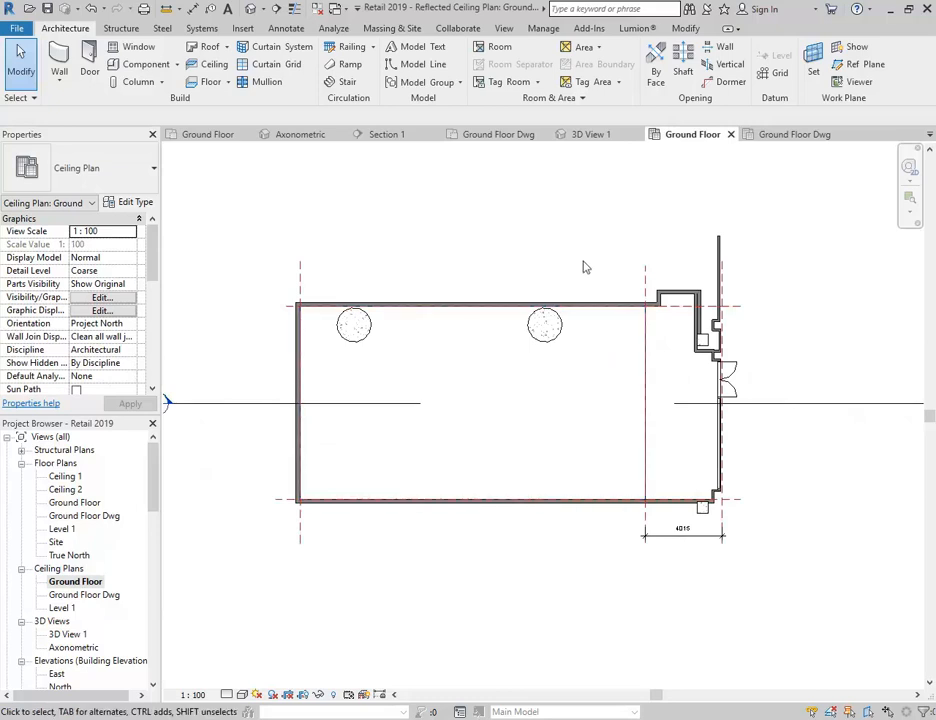
left_click(178, 64)
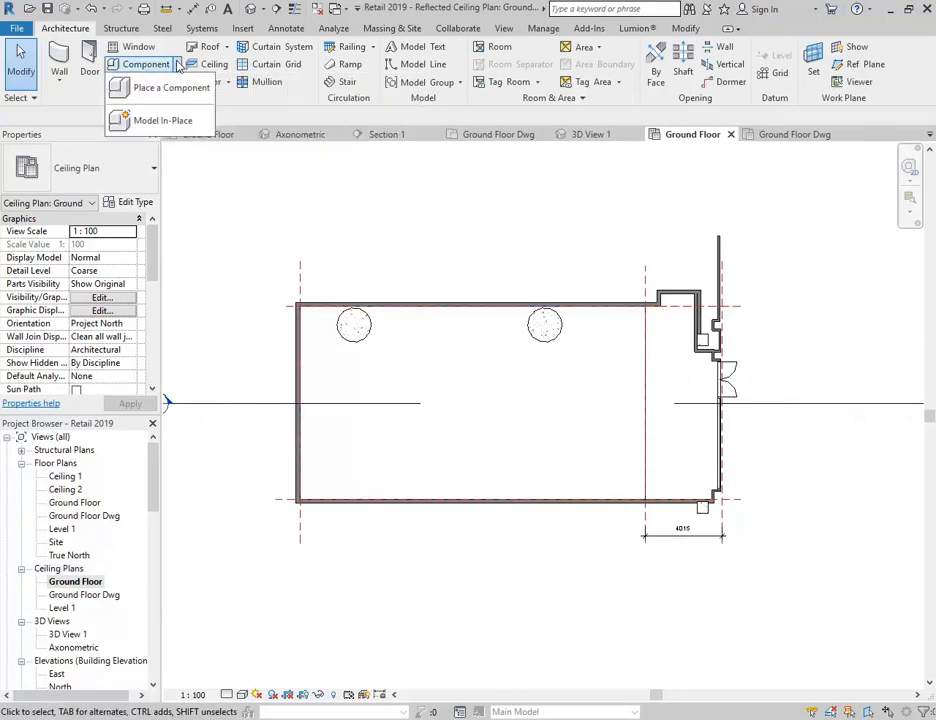
left_click(149, 125)
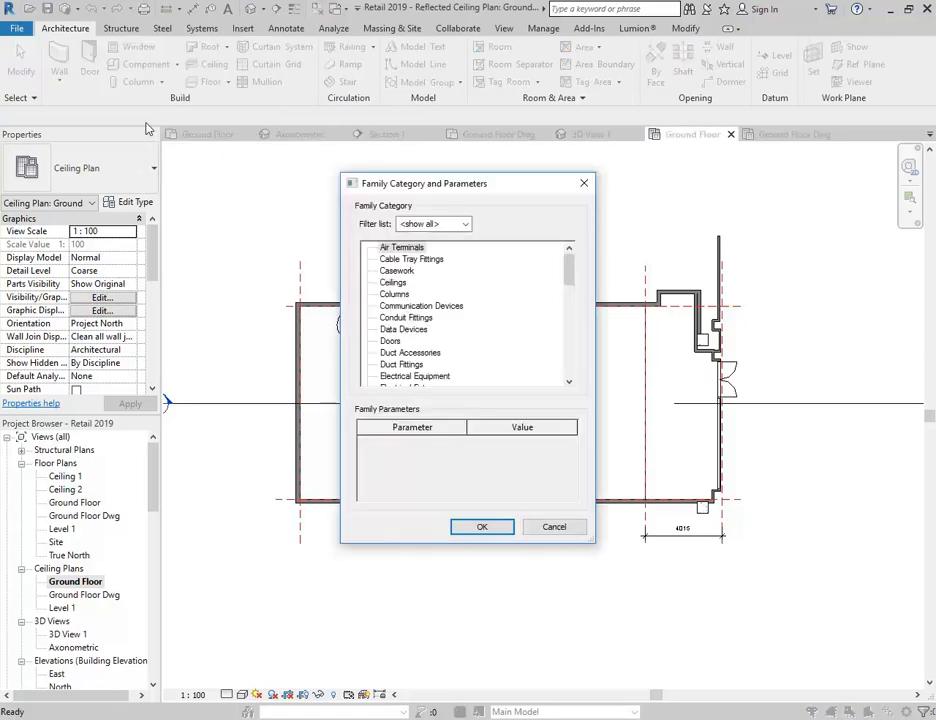
left_click(392, 283)
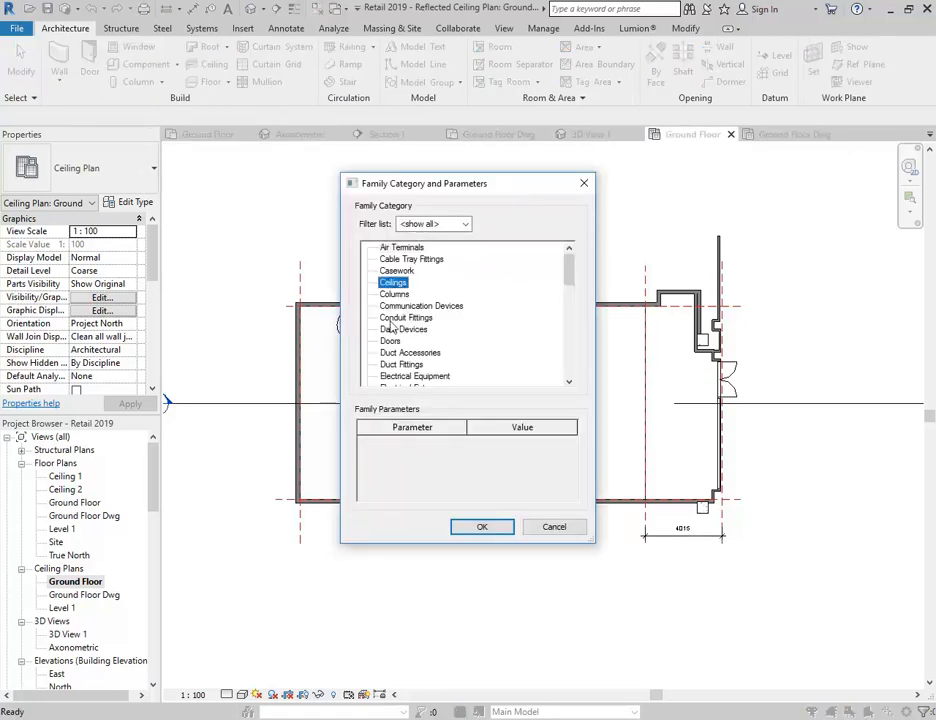
left_click(478, 530)
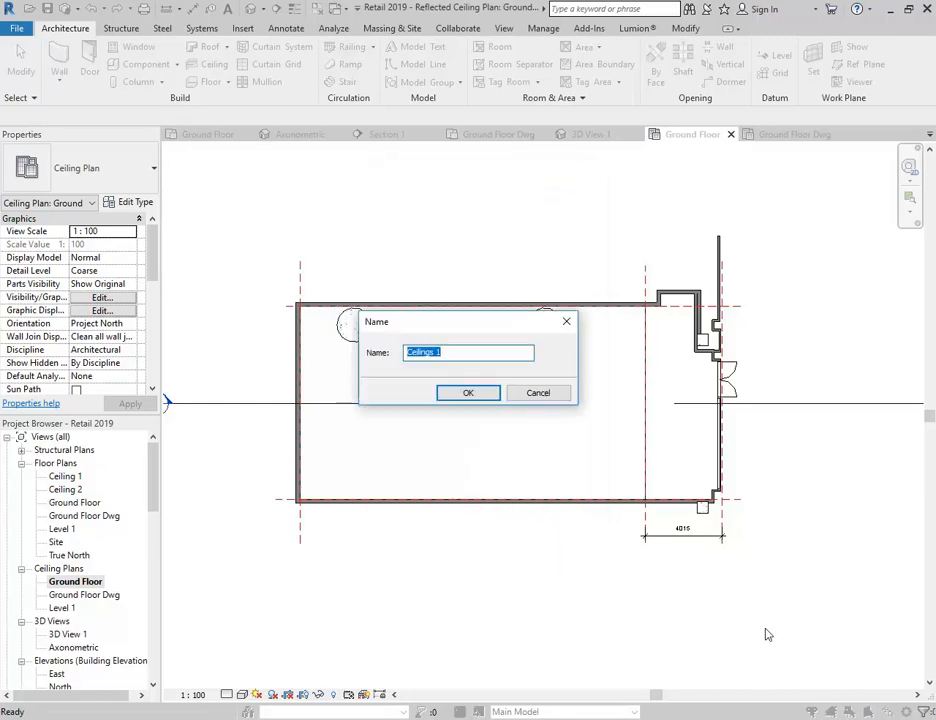
Name the in-place ceiling family Bulkhead Projection and enter its editor.
type("Bulkhead Por")
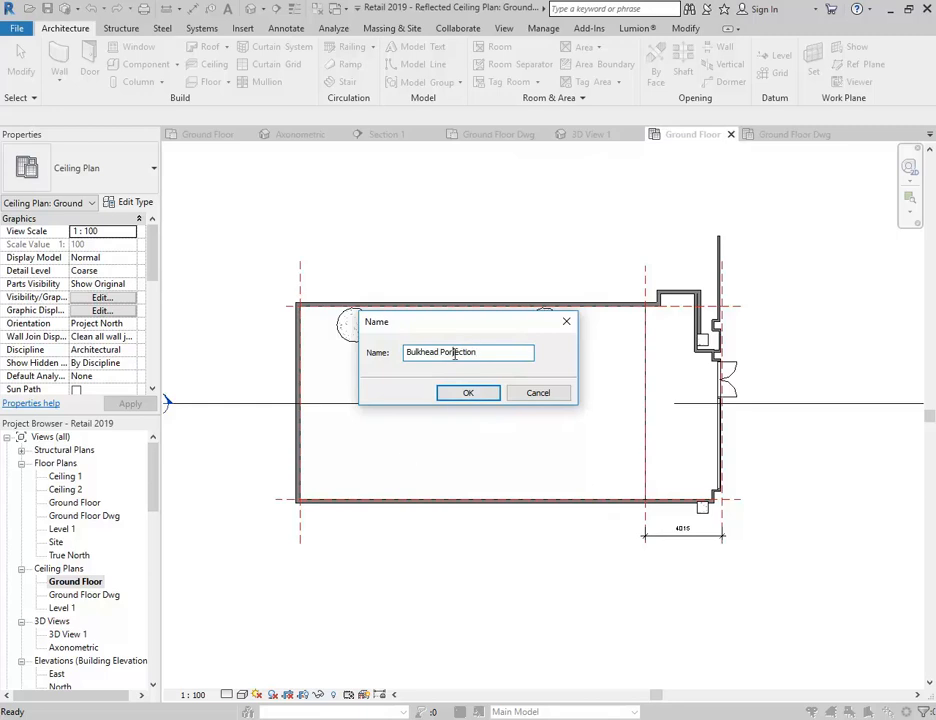
key("BackSpace")
key("BackSpace")
key("BackSpace")
type("ro")
key("BackSpace")
key("BackSpace")
type("Pro")
left_click(488, 392)
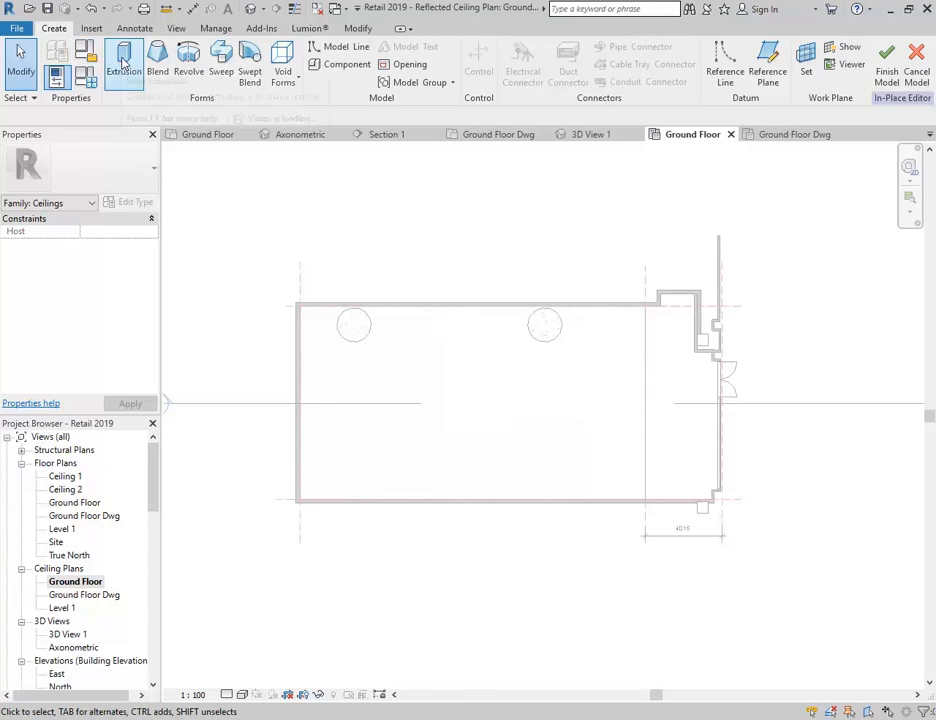
Sketch an extrusion rectangle about 186 mm wide and 10130 mm long along the ceiling-edge reference plane, spanning between the two long walls.
left_click(123, 60)
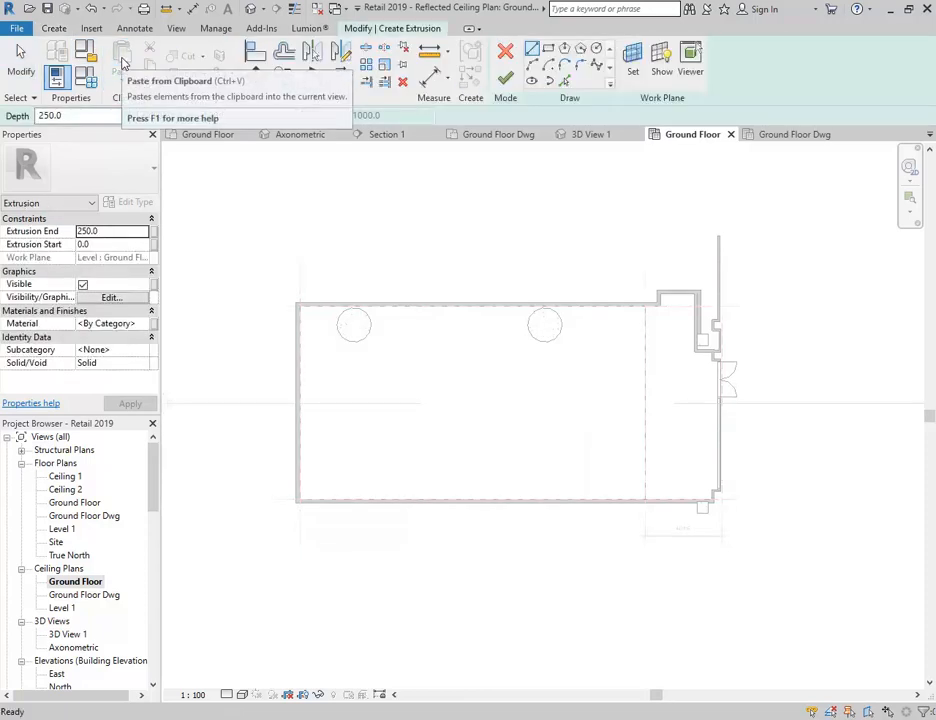
left_click(548, 50)
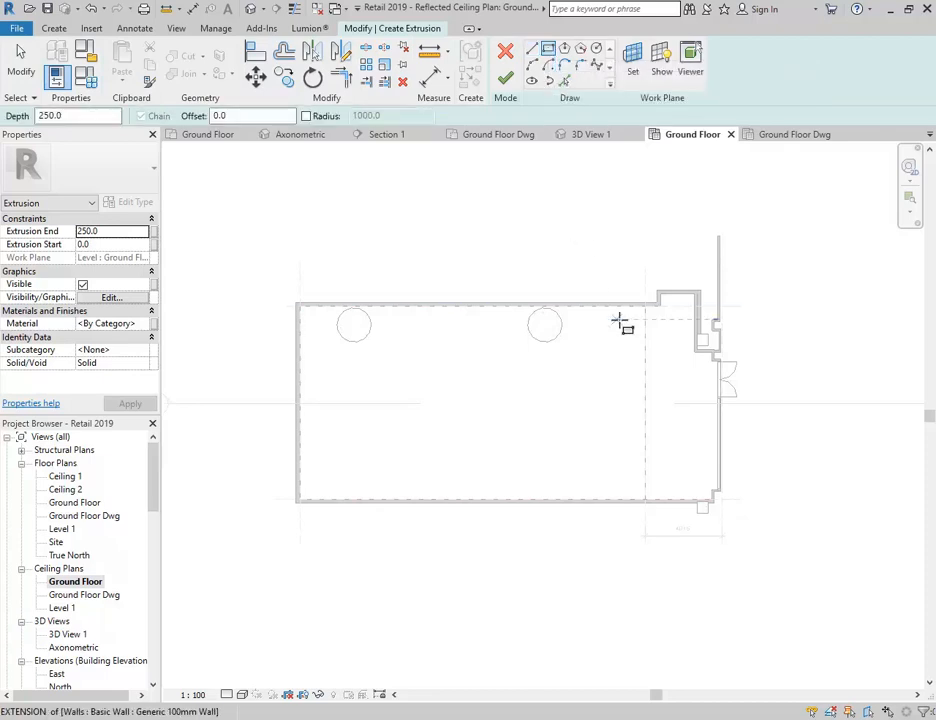
scroll(645, 295, "up", 5)
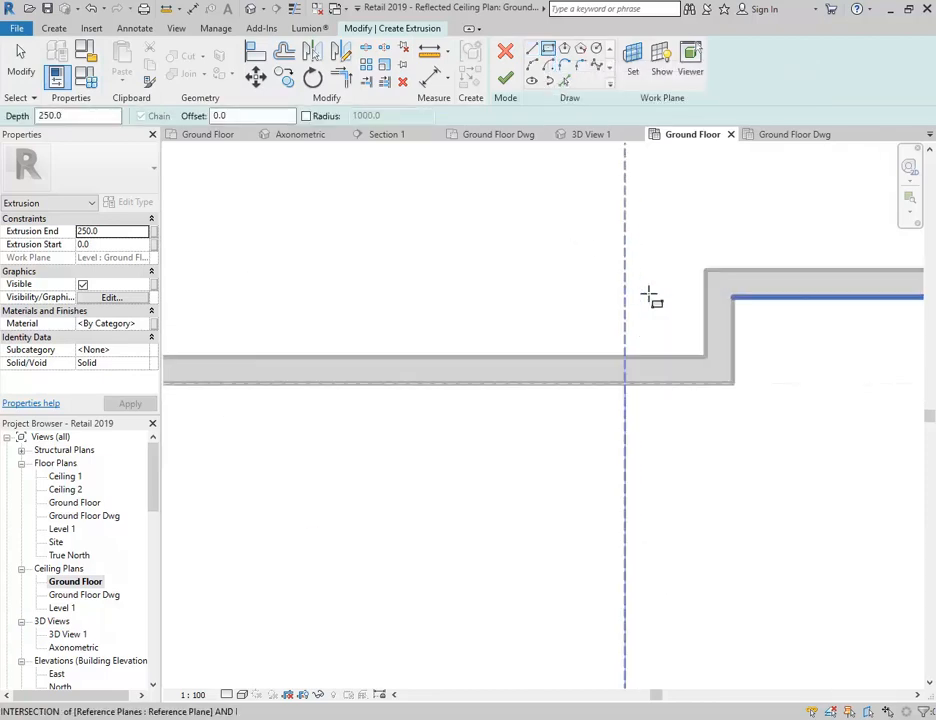
left_click(625, 383)
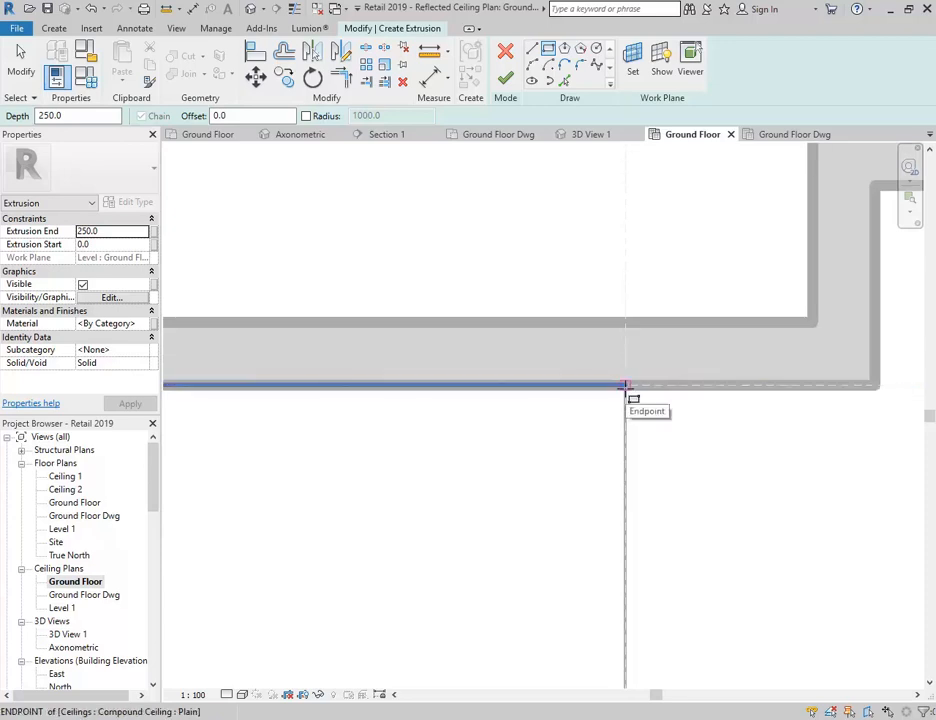
scroll(627, 389, "down", 4)
middle_click_drag(613, 310, 612, 287)
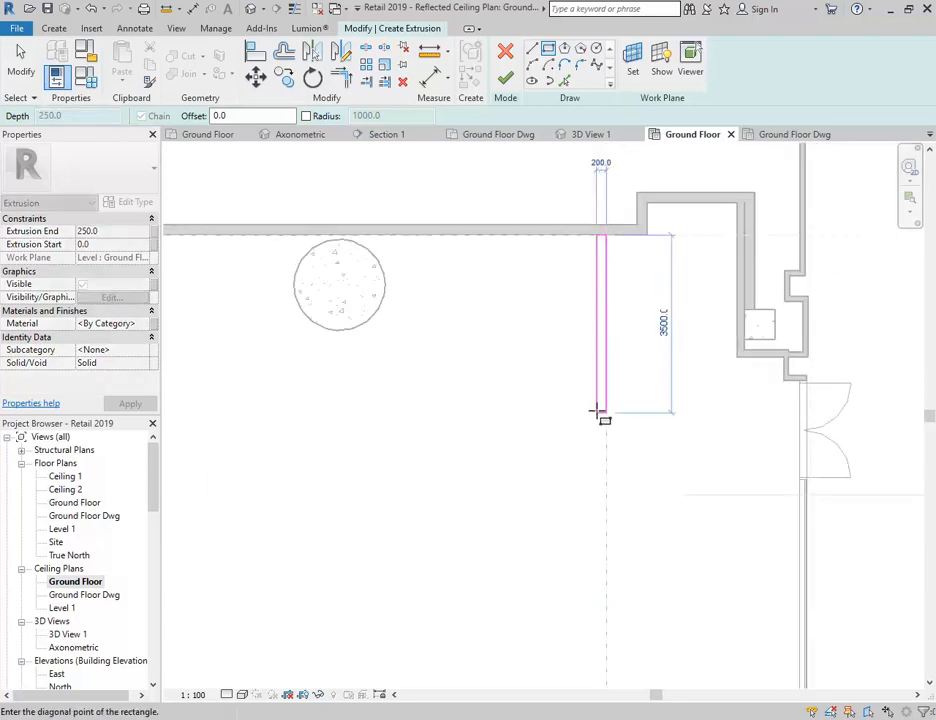
middle_click_drag(598, 460, 585, 277)
scroll(590, 572, "up", 3)
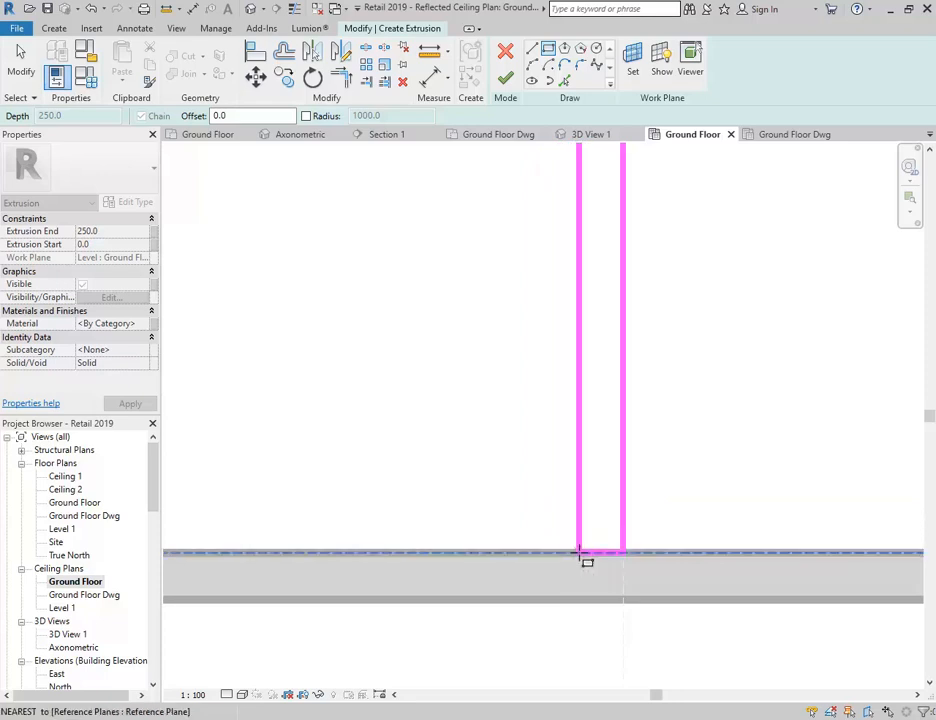
left_click(577, 552)
right_click(413, 329)
left_click(437, 335)
right_click(438, 333)
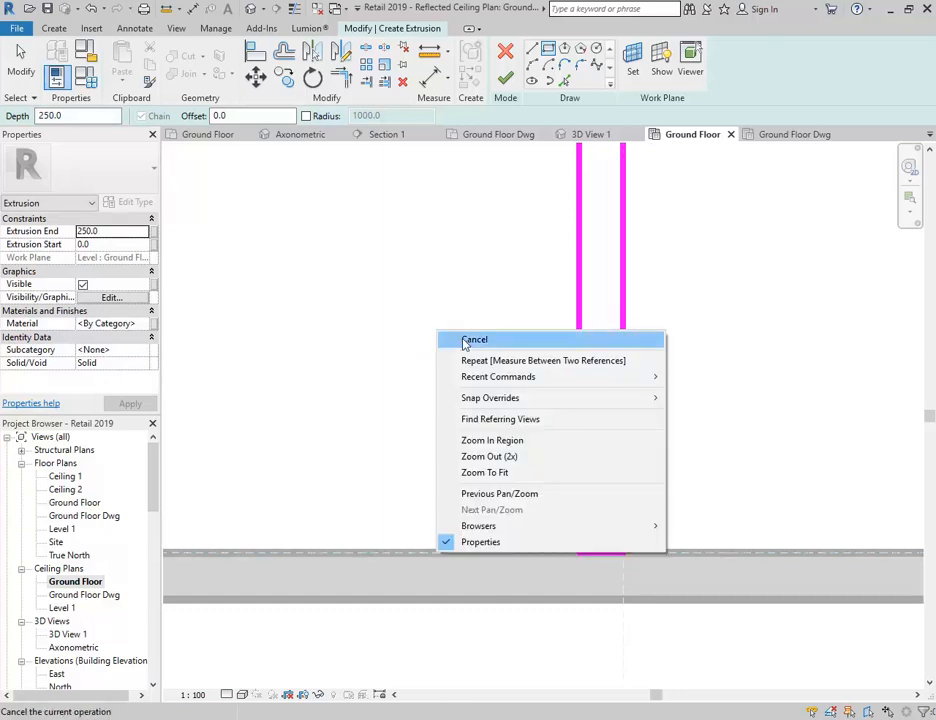
left_click(464, 341)
scroll(462, 343, "down", 4)
middle_click_drag(462, 343, 447, 551)
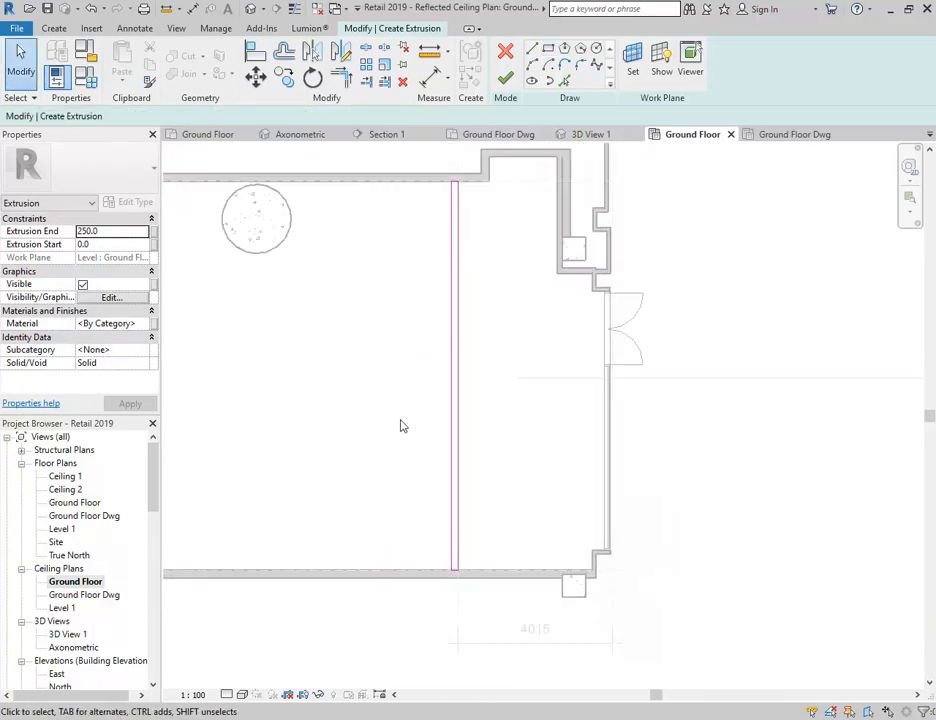
Set the extrusion rectangle's width to 100 mm, measured from its inner long edge to the ceiling-edge reference plane.
left_click(453, 396)
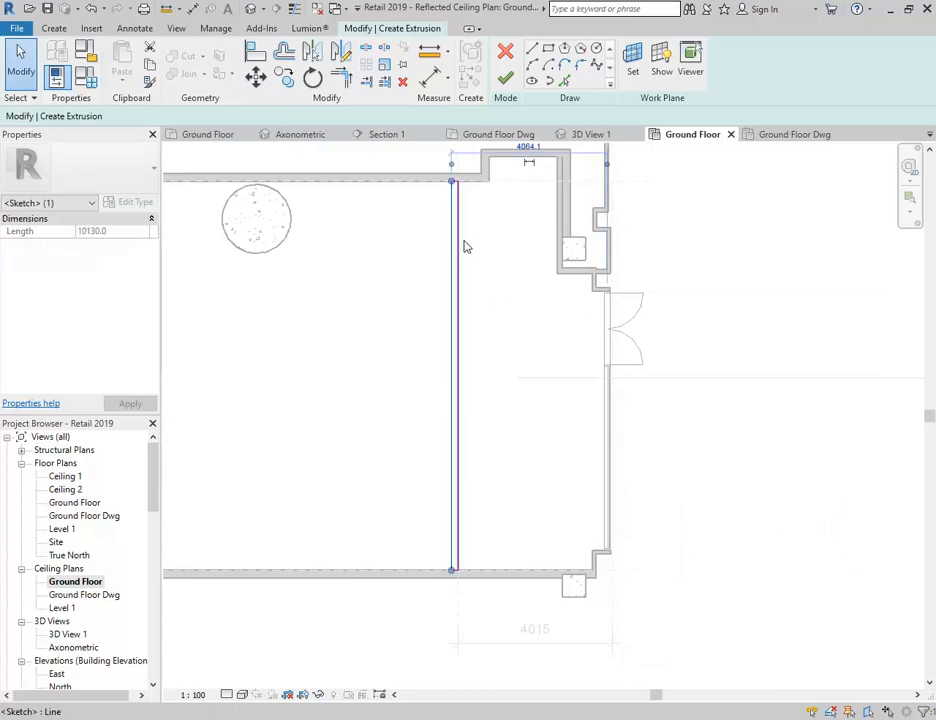
left_click(499, 246)
middle_click_drag(506, 262, 538, 362)
scroll(536, 360, "up", 1)
left_click(483, 313)
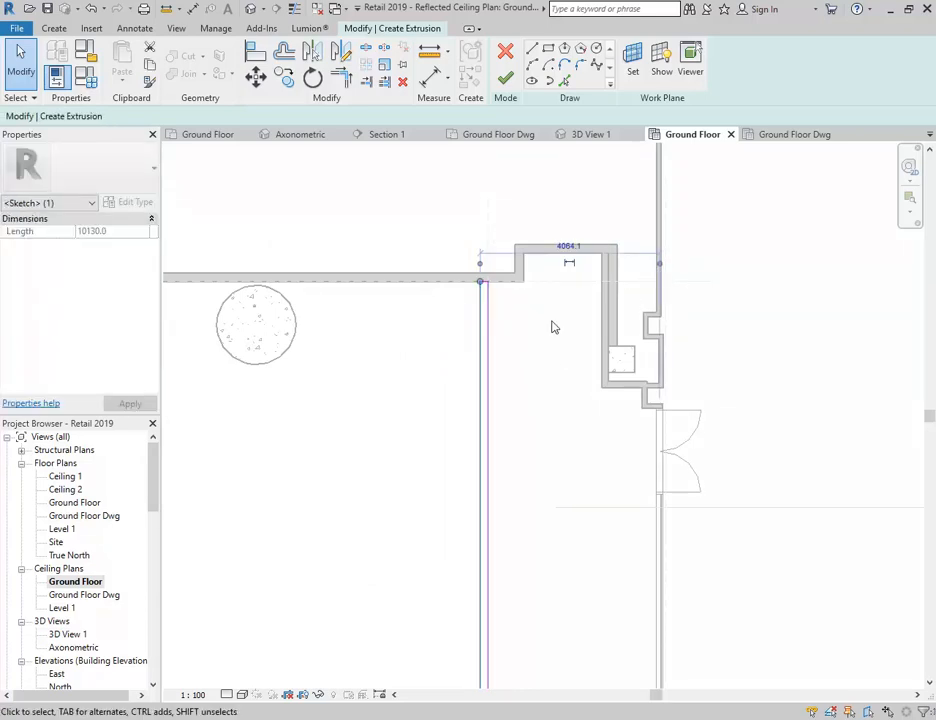
left_click(453, 241)
scroll(453, 241, "up", 2)
scroll(480, 272, "up", 3)
scroll(612, 491, "up", 2)
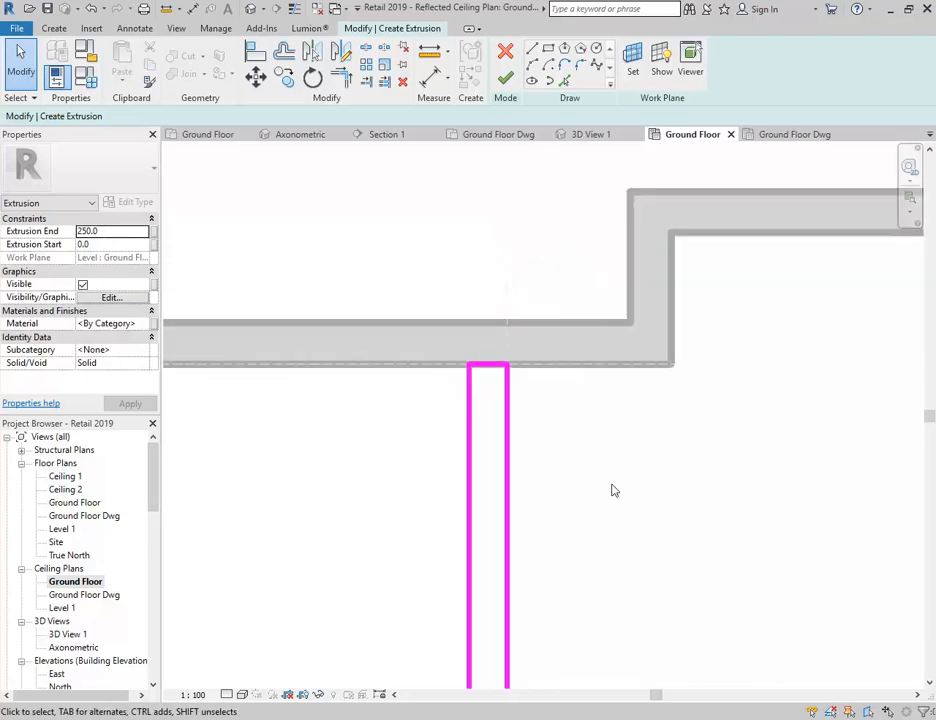
left_click(447, 414)
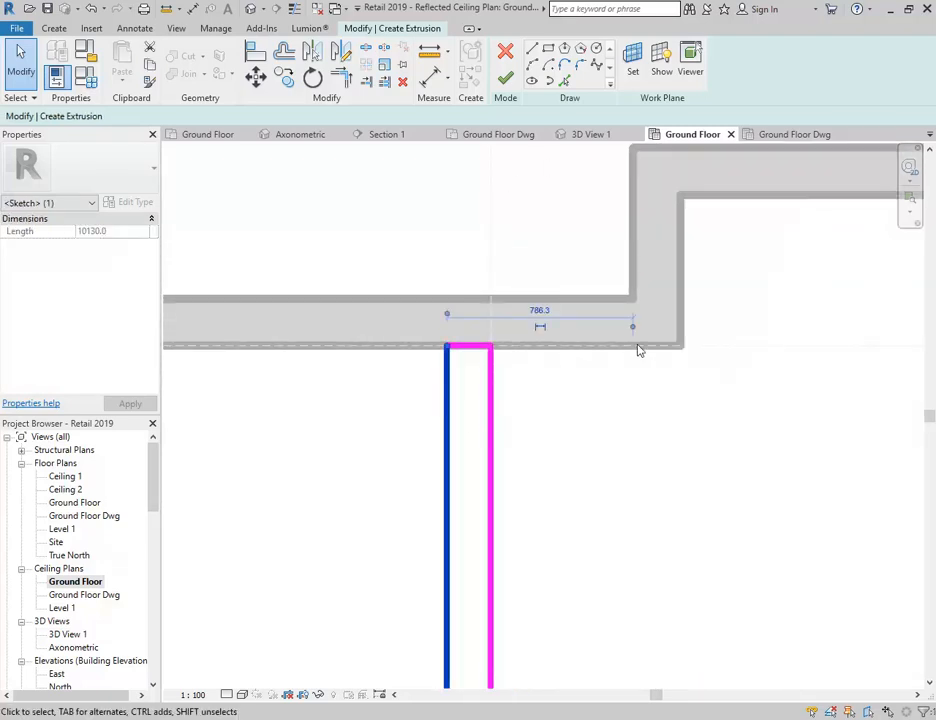
left_click(405, 278)
scroll(405, 278, "up", 2)
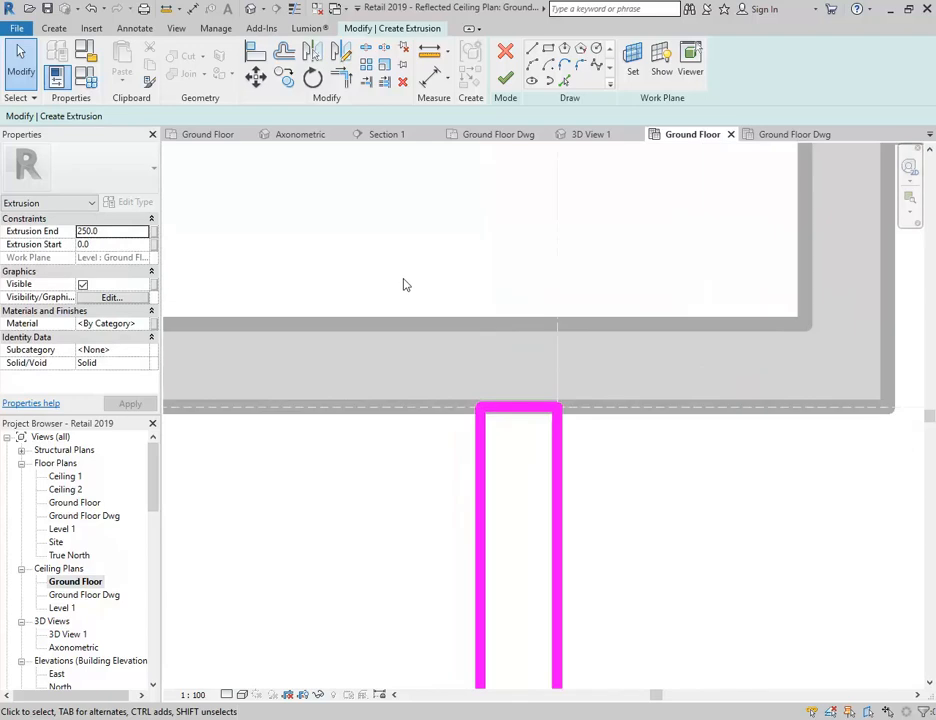
scroll(403, 284, "up", 2)
middle_click_drag(403, 284, 387, 305)
left_click(498, 592)
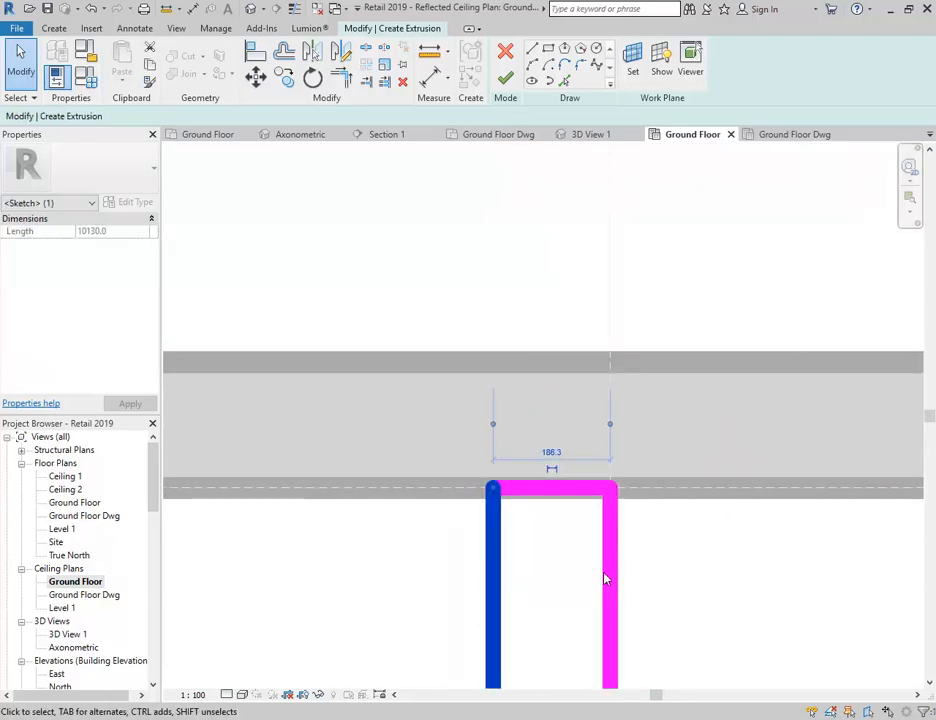
scroll(709, 570, "down", 2)
middle_click_drag(709, 570, 372, 490)
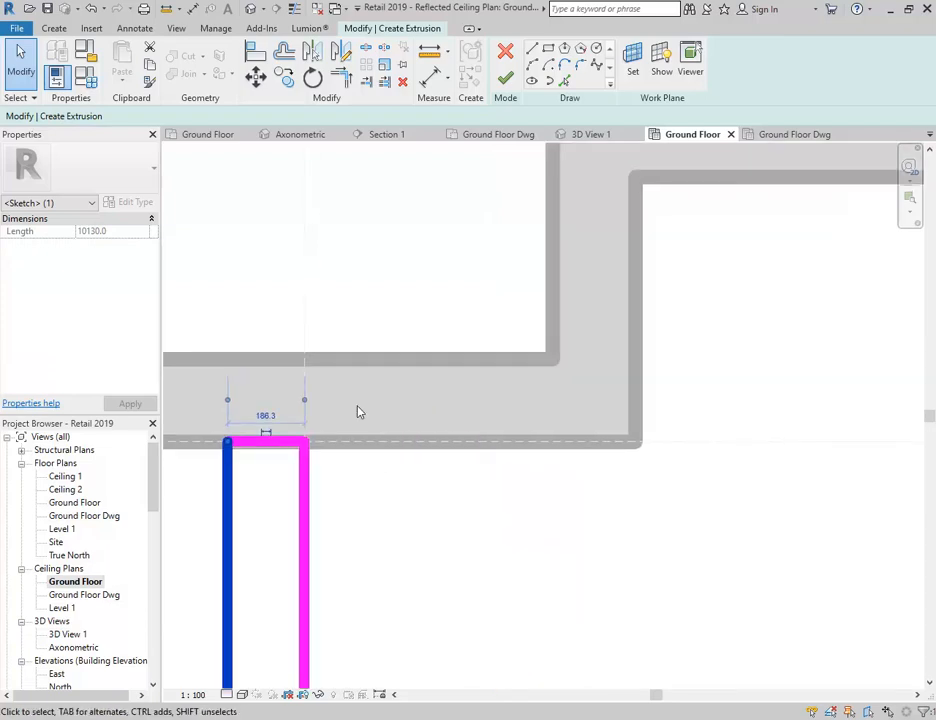
mouse_move(307, 403)
left_mouse_down()
mouse_move(637, 397)
mouse_move(307, 403)
left_mouse_up()
middle_click_drag(367, 485, 580, 479)
scroll(580, 479, "up", 1)
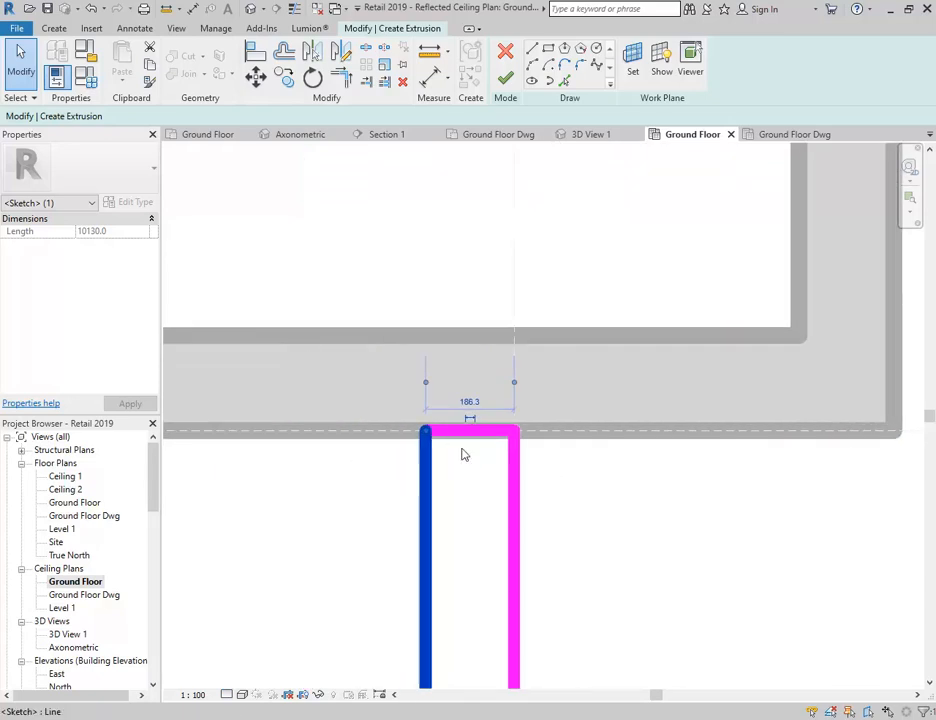
left_click(470, 401)
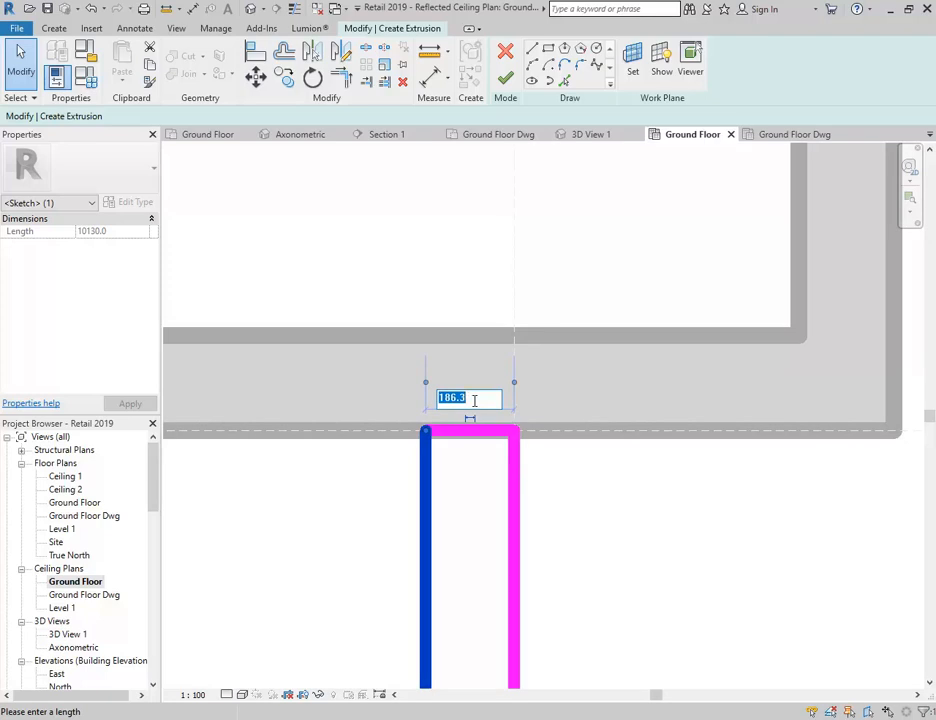
type("100")
key("Return")
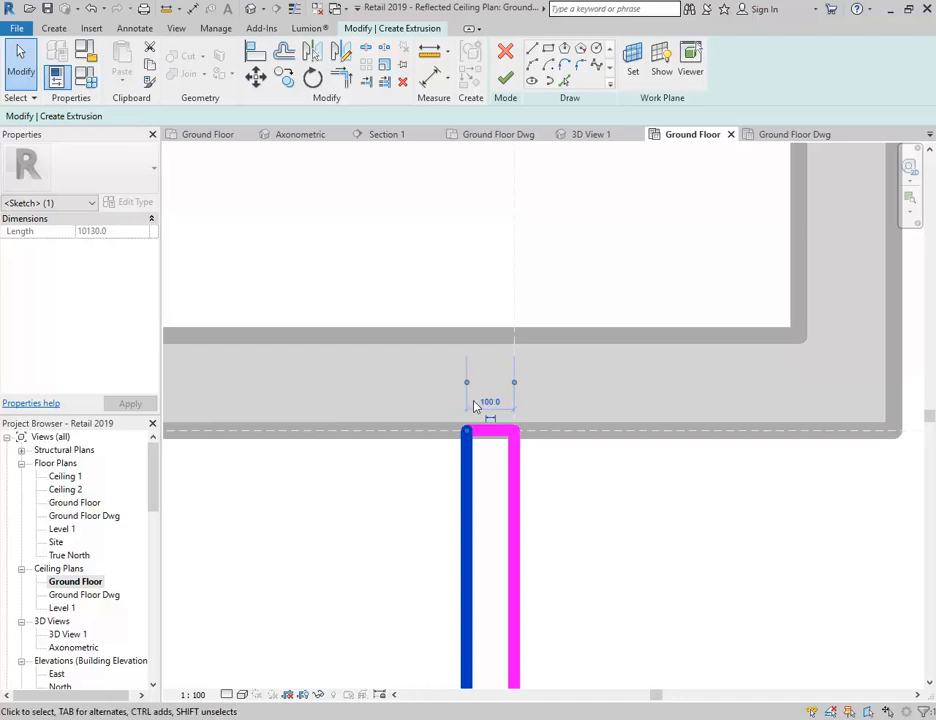
left_click(645, 472)
Finish the bulkhead extrusion sketch with the 250 mm extrusion end.
scroll(648, 478, "down", 3)
middle_click_drag(648, 478, 490, 310)
scroll(668, 610, "down", 5)
middle_click_drag(668, 610, 541, 428)
scroll(494, 460, "up", 1)
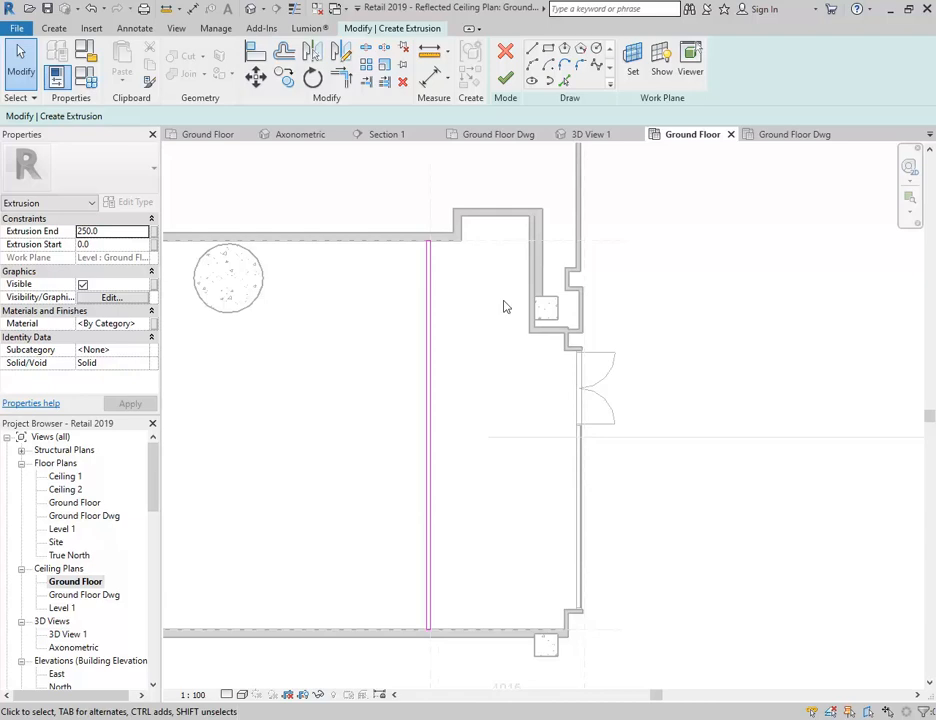
middle_click_drag(548, 302, 583, 313)
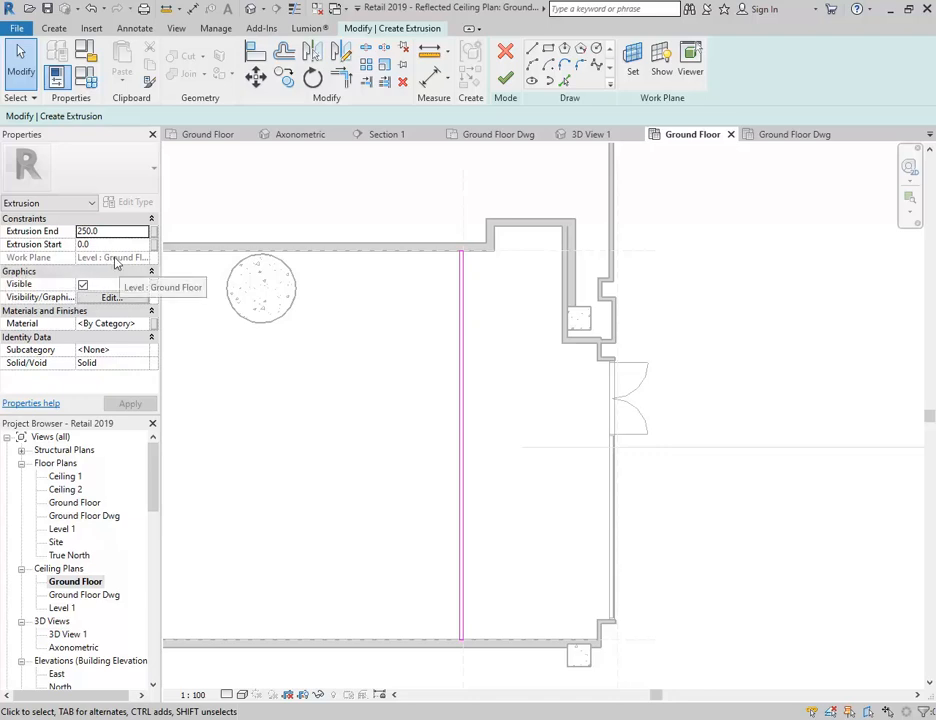
left_click(505, 79)
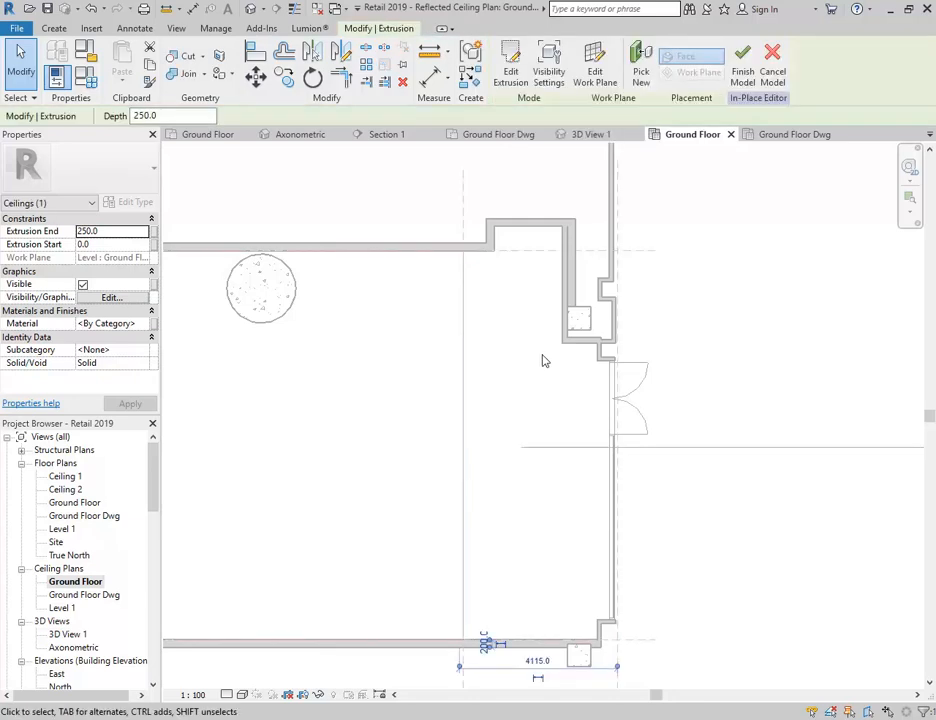
Change the extrusion's work plane to Level : Ceiling 1.
left_click(596, 72)
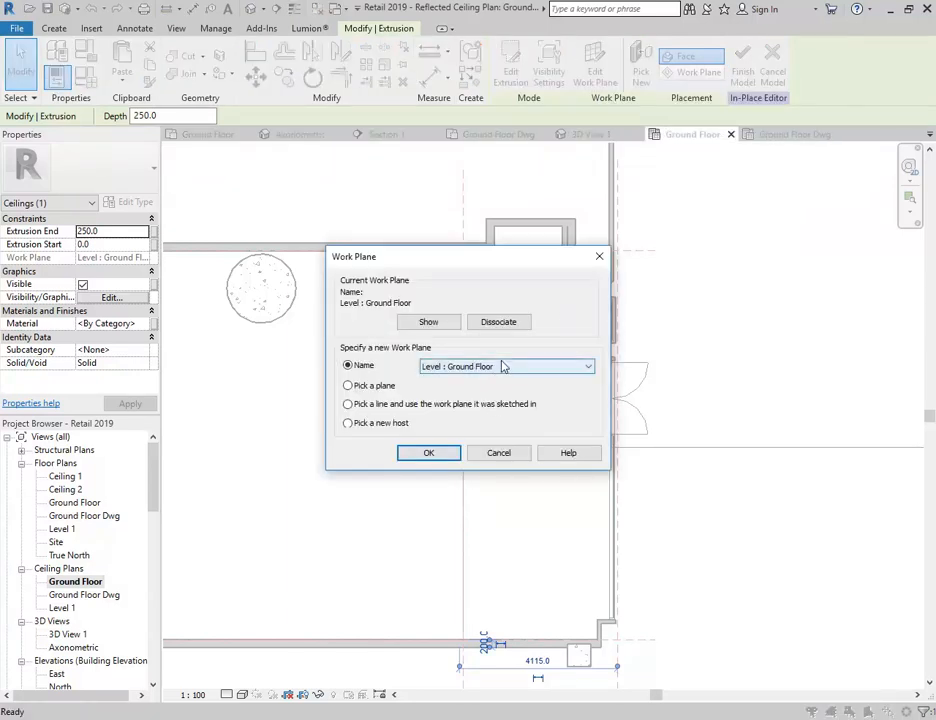
left_click(512, 367)
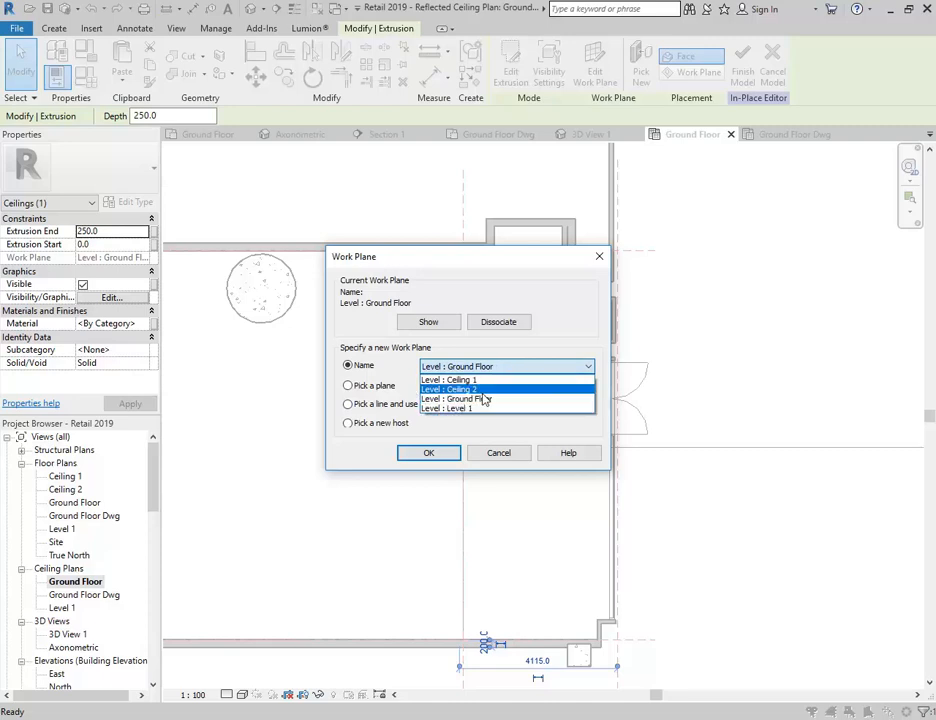
left_click(465, 380)
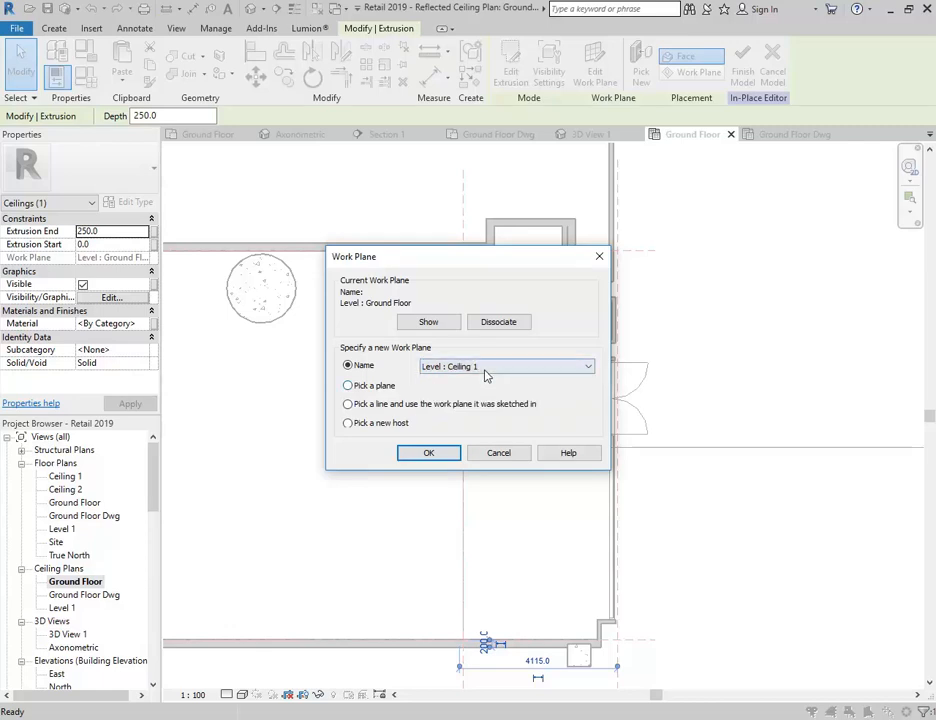
left_click(429, 453)
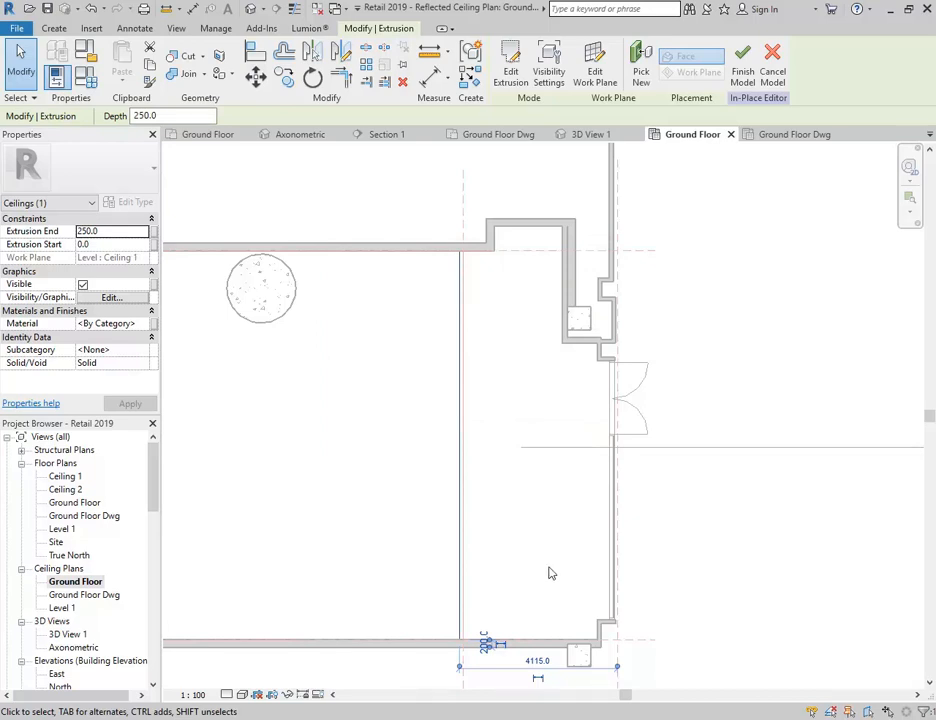
Open the Section 1 view where the two ceilings meet at the bulkhead extrusion.
left_click(297, 491)
scroll(313, 487, "down", 3)
middle_click_drag(313, 490, 601, 484)
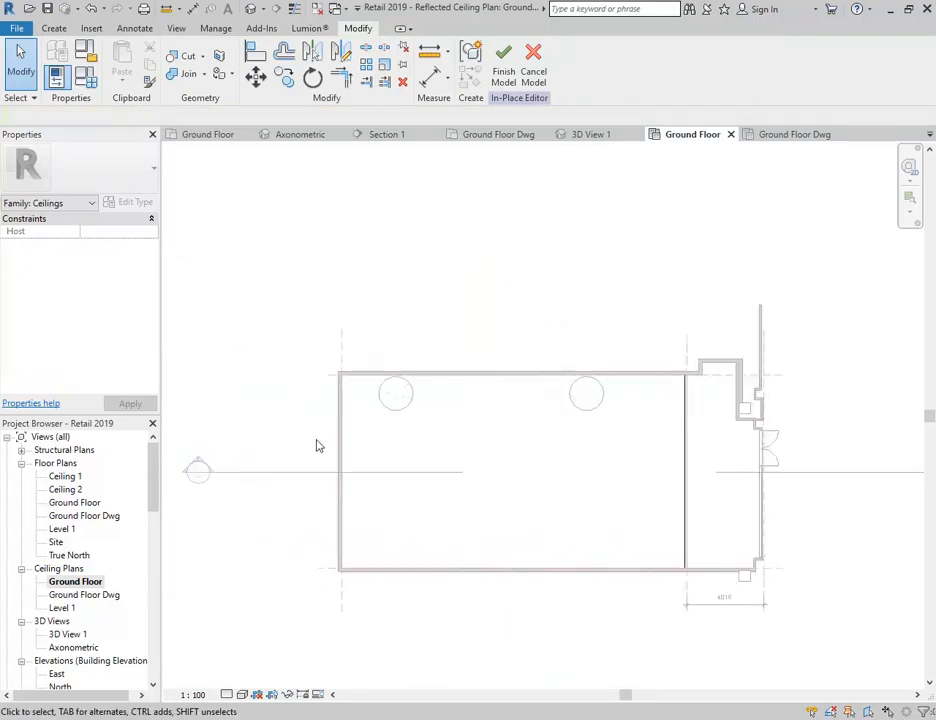
double_click(198, 469)
scroll(623, 391, "up", 8)
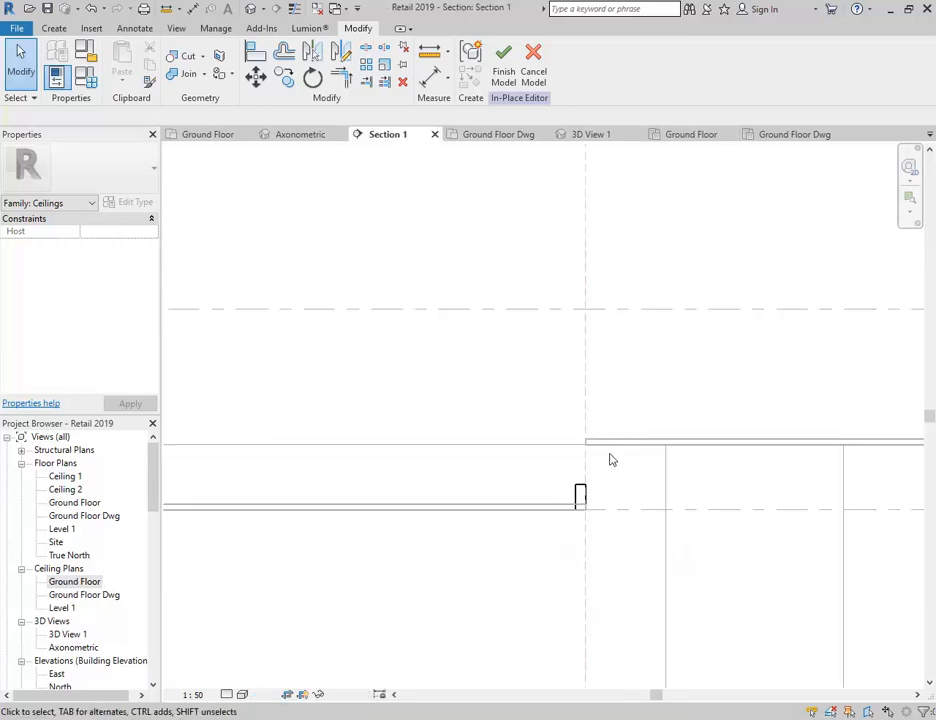
scroll(609, 510, "up", 3)
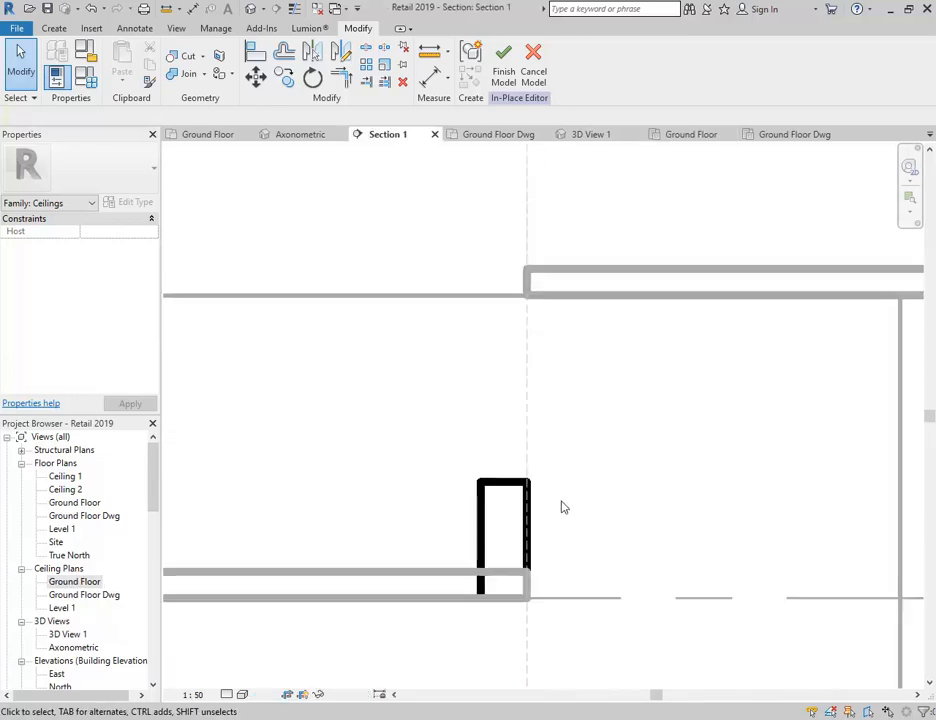
Stretch the extrusion from the lower ceiling's top face to the upper ceiling's top face, from 57 to 707 mm, and finish the in-place model.
left_click(508, 488)
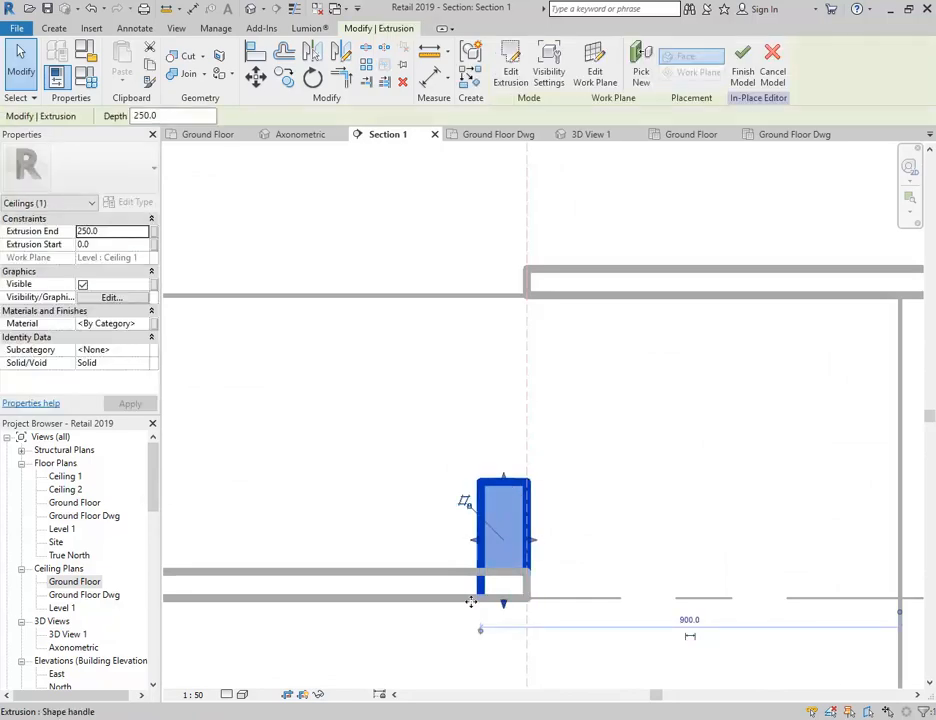
scroll(503, 600, "up", 2)
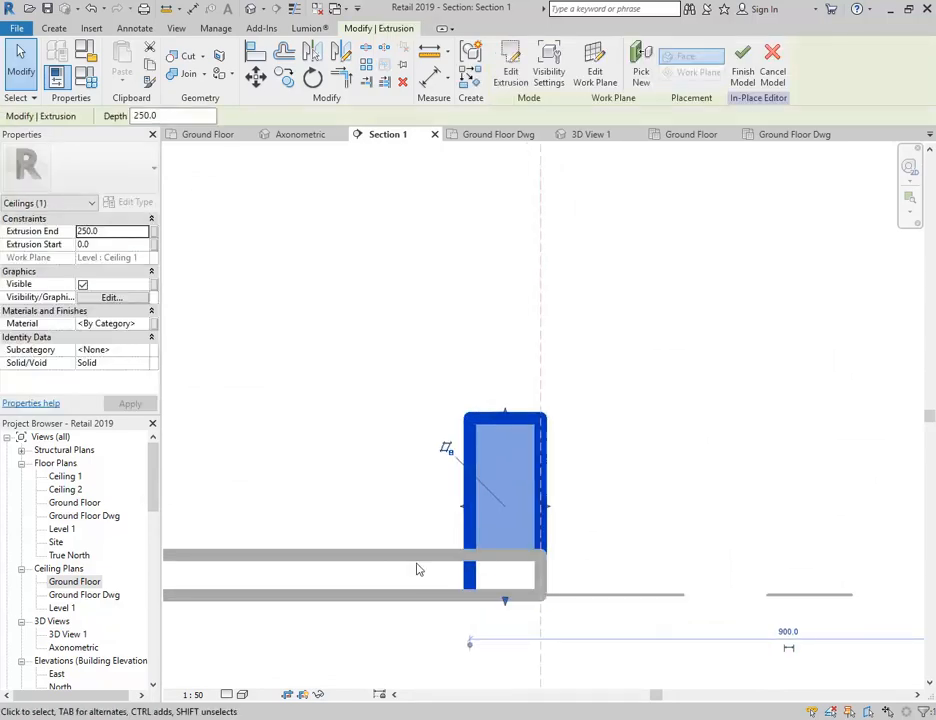
scroll(528, 599, "up", 2)
left_click_drag(494, 600, 497, 532)
scroll(378, 471, "down", 3)
scroll(378, 471, "up", 1)
middle_click_drag(437, 453, 431, 508)
left_click_drag(431, 506, 435, 240)
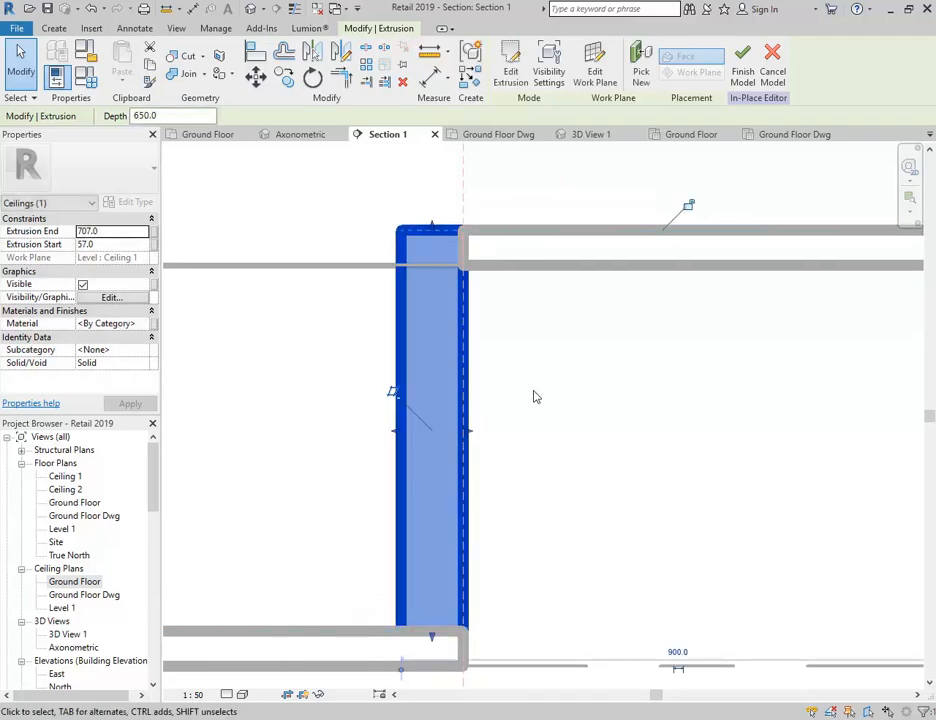
left_click(641, 409)
scroll(560, 343, "down", 2)
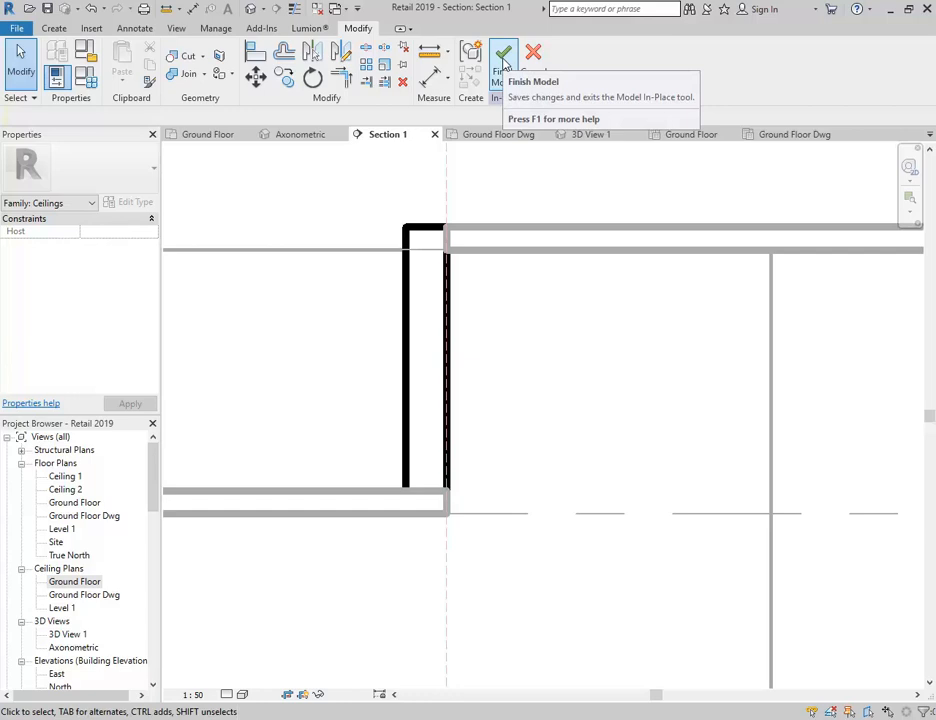
left_click(503, 58)
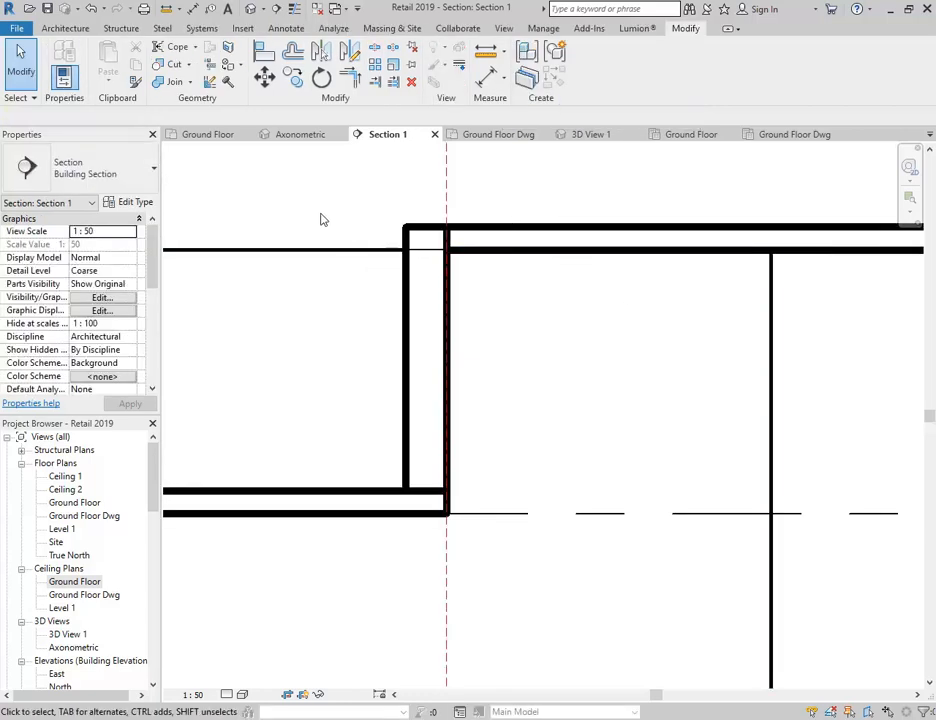
Join the Bulkhead Projection's geometry with both the upper and the lower ceiling.
left_click(170, 83)
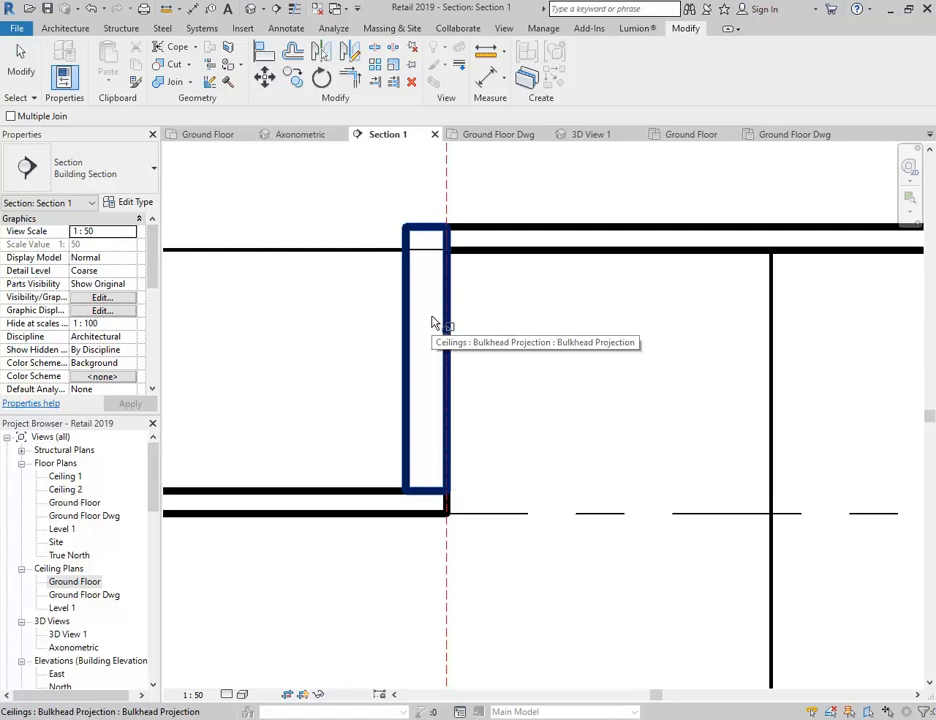
left_click(486, 238)
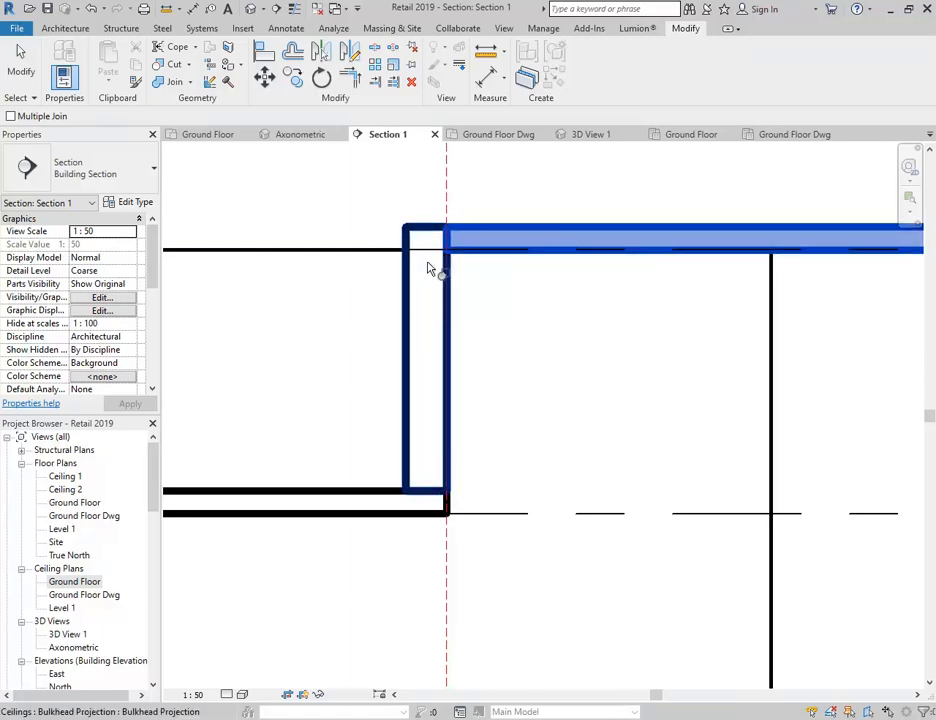
left_click(411, 336)
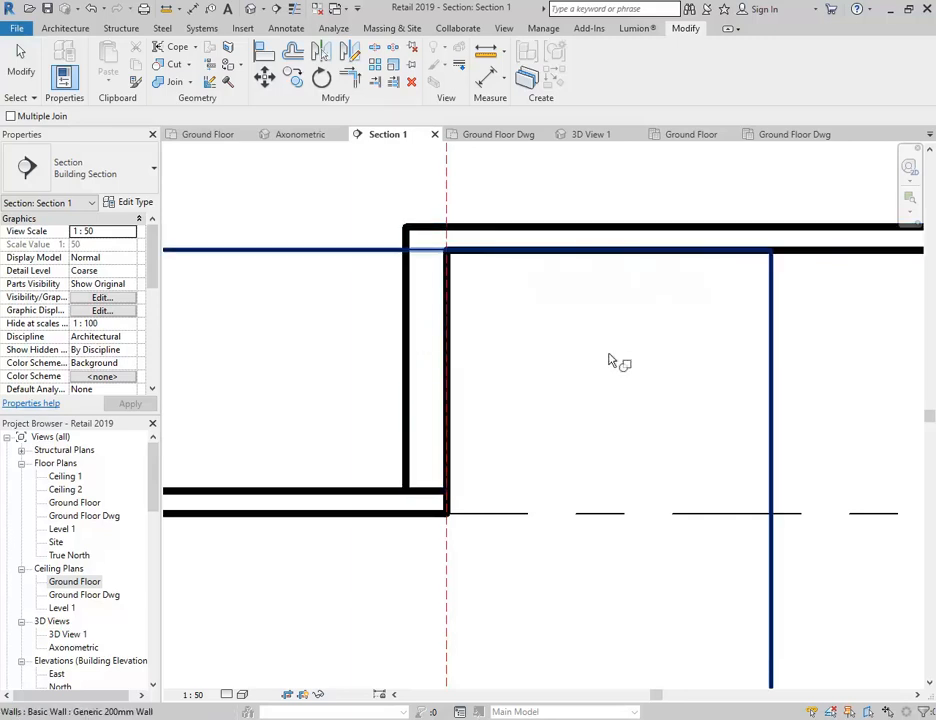
left_click(418, 439)
left_click(355, 501)
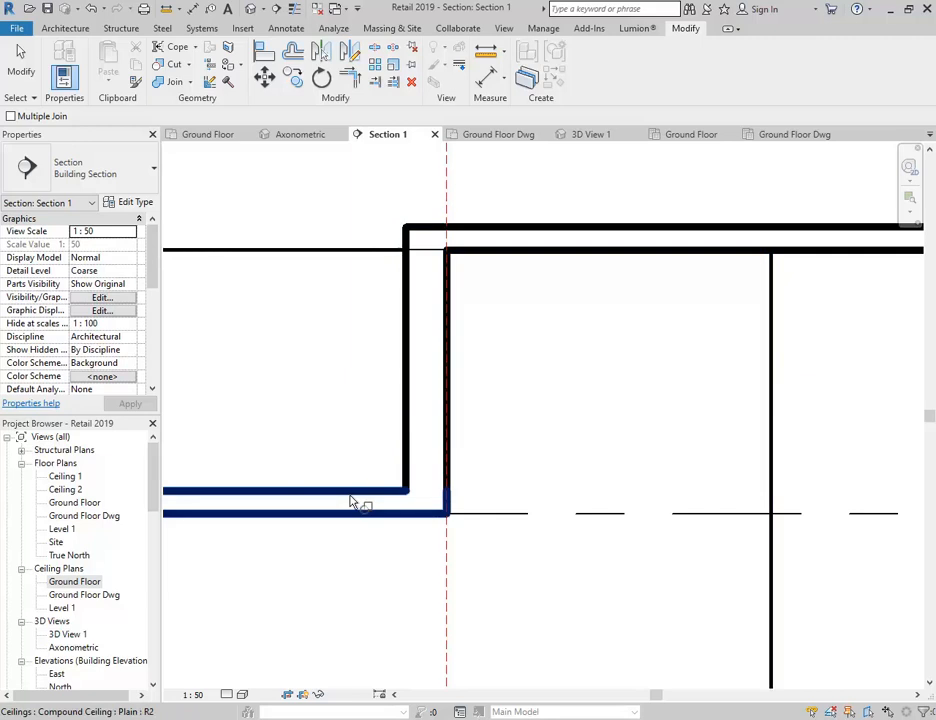
right_click(571, 314)
left_click(594, 321)
right_click(594, 321)
left_click(609, 331)
scroll(485, 332, "down", 3)
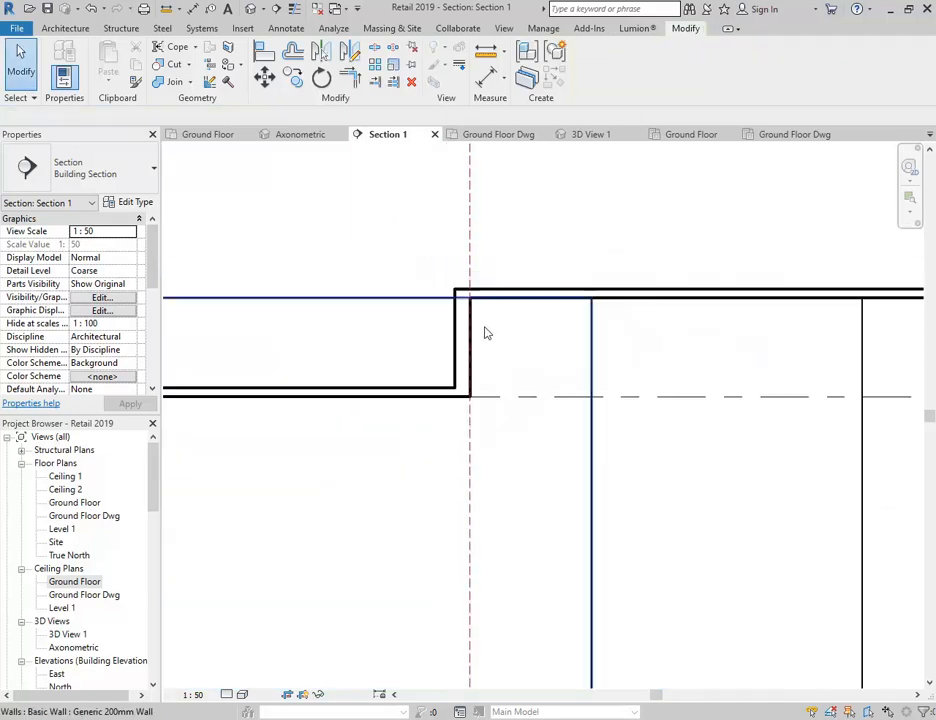
scroll(487, 332, "down", 1)
middle_click_drag(496, 335, 493, 306)
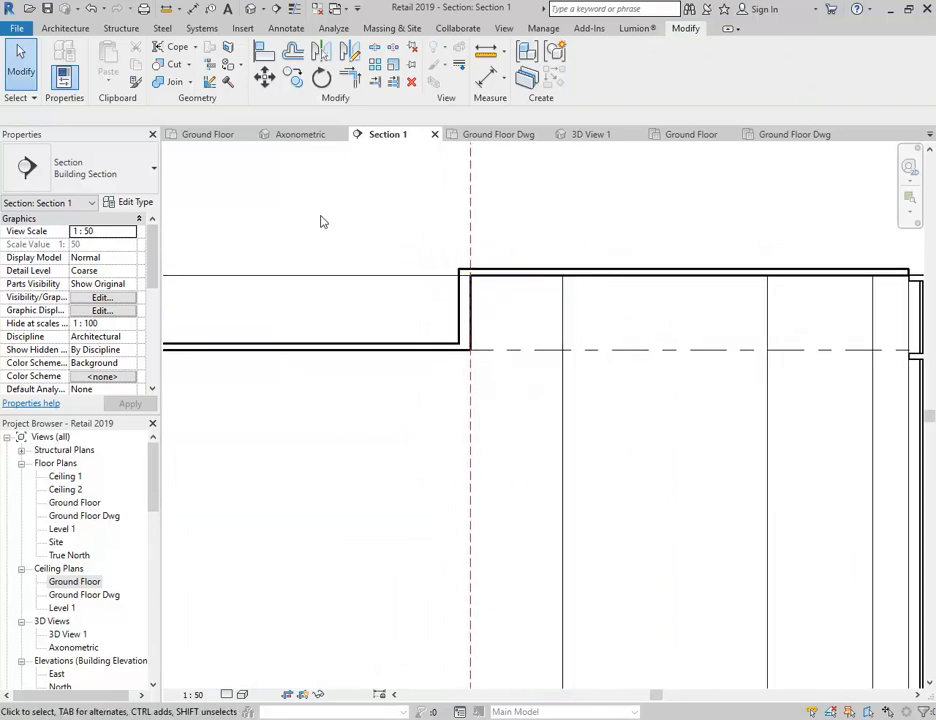
scroll(560, 247, "down", 4)
left_click(65, 28)
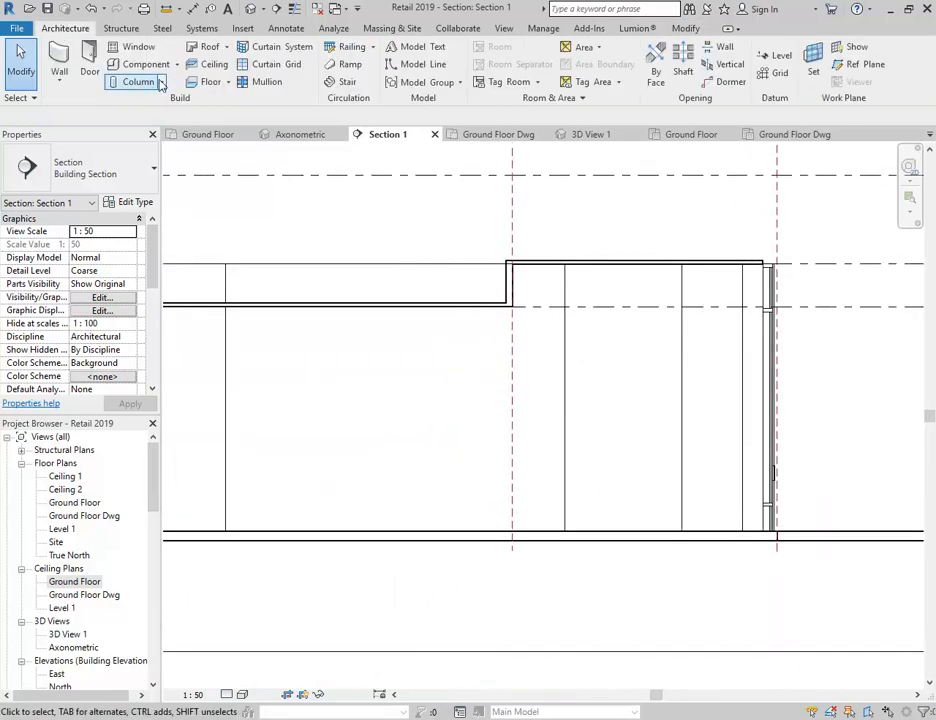
left_click(176, 66)
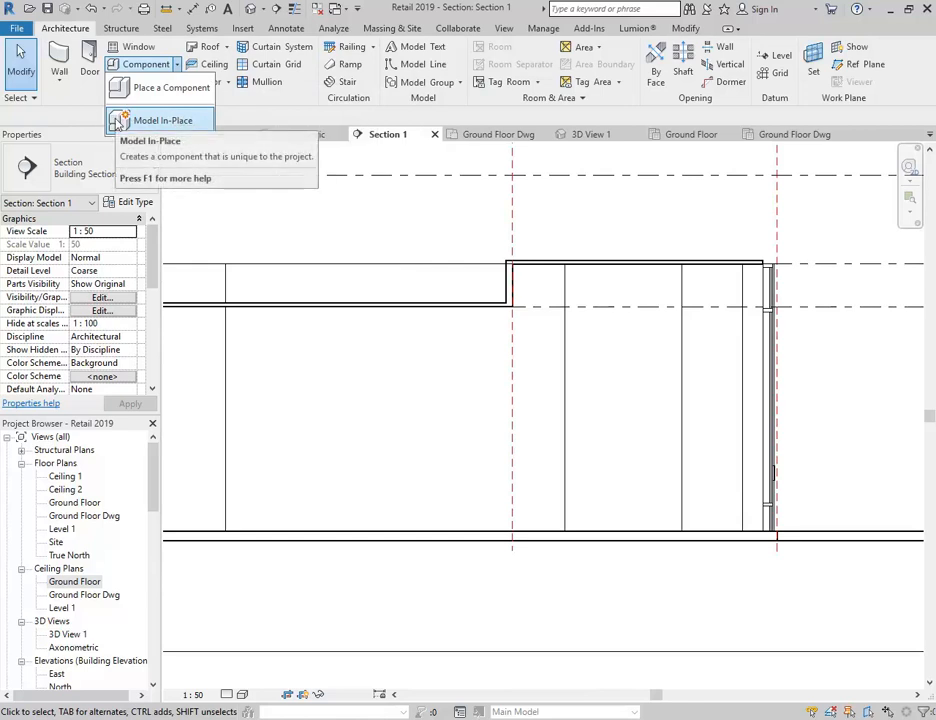
left_click(442, 229)
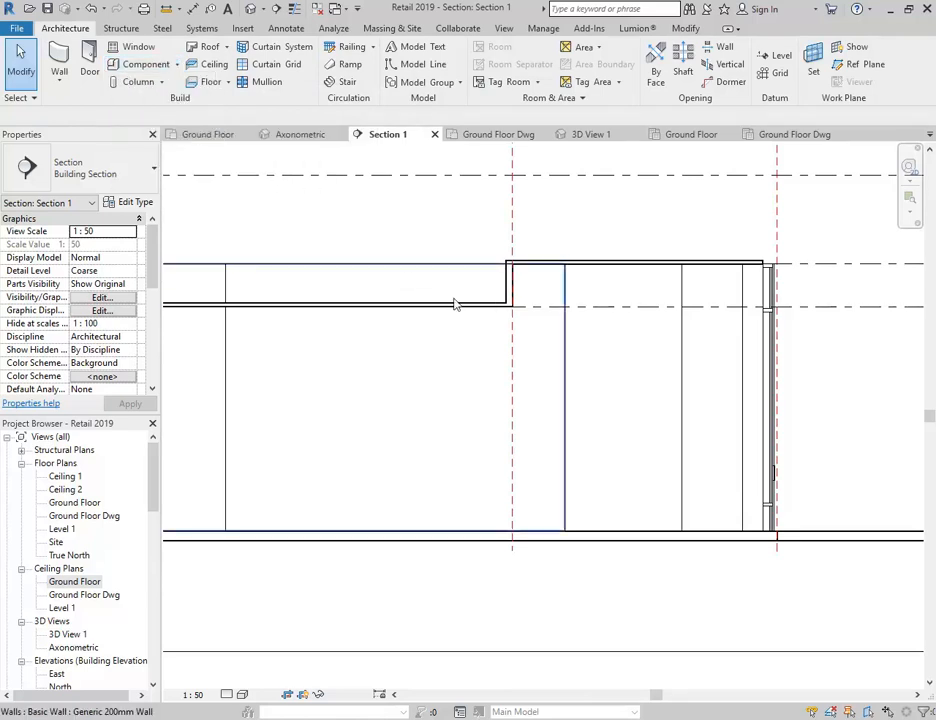
left_click(470, 308)
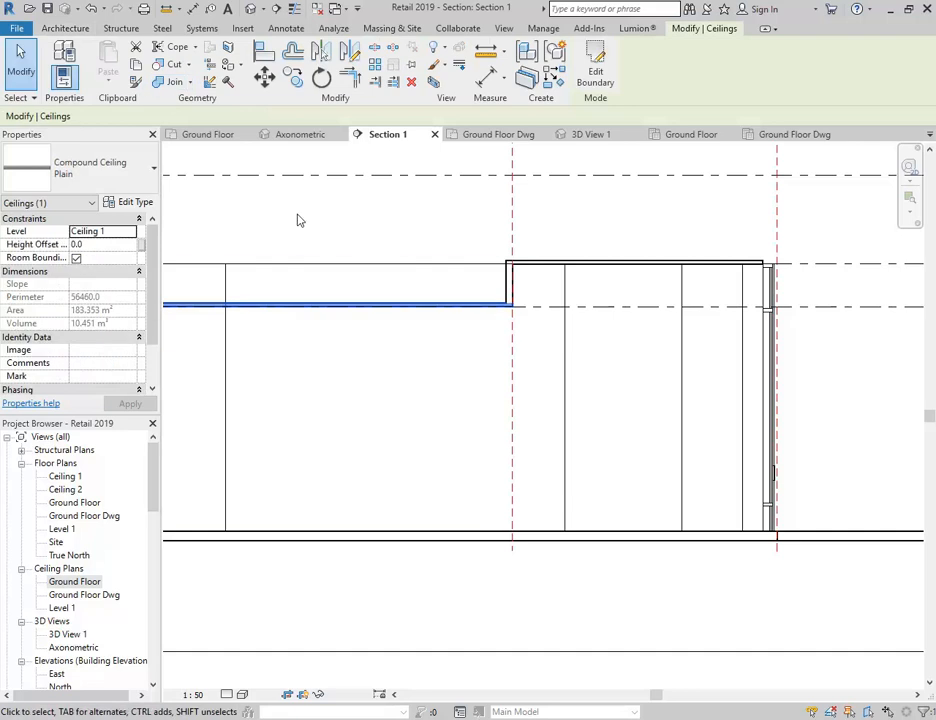
Inspect the joined bulkhead and ceilings in the Section 1 view, from the junction detail out to the whole section.
left_click(370, 238)
scroll(575, 308, "up", 4)
scroll(578, 309, "up", 1)
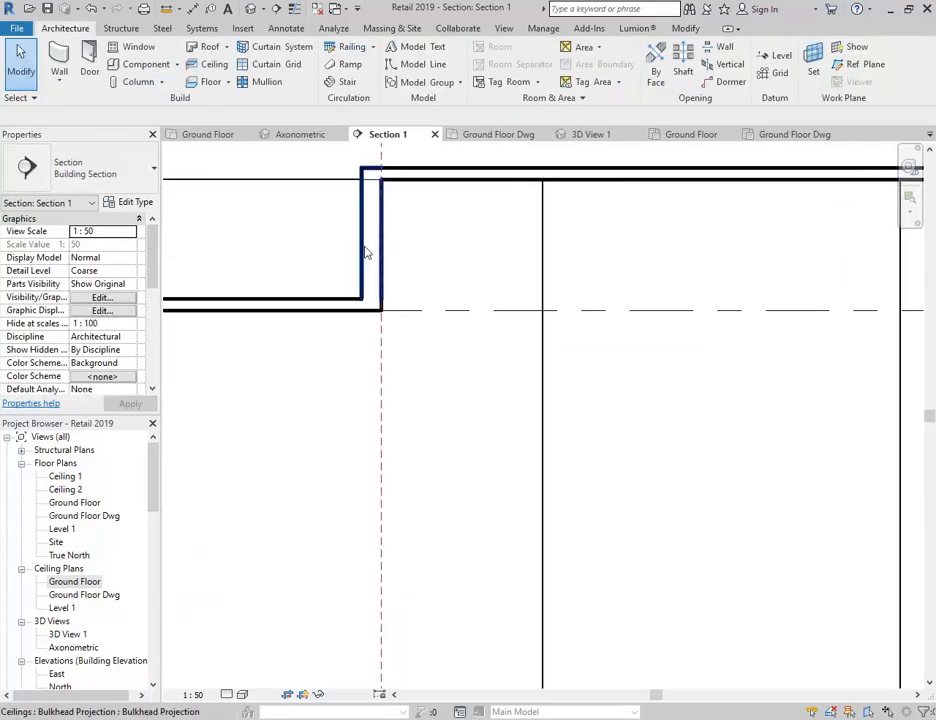
left_click(364, 248)
scroll(308, 250, "up", 1)
middle_click_drag(309, 251, 386, 343)
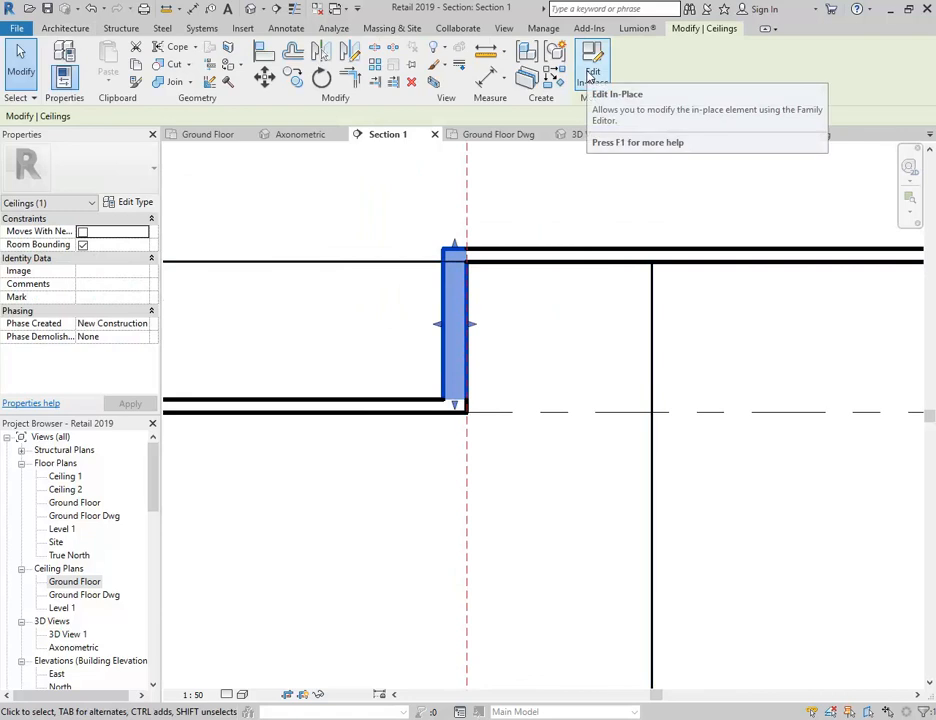
left_click(330, 346)
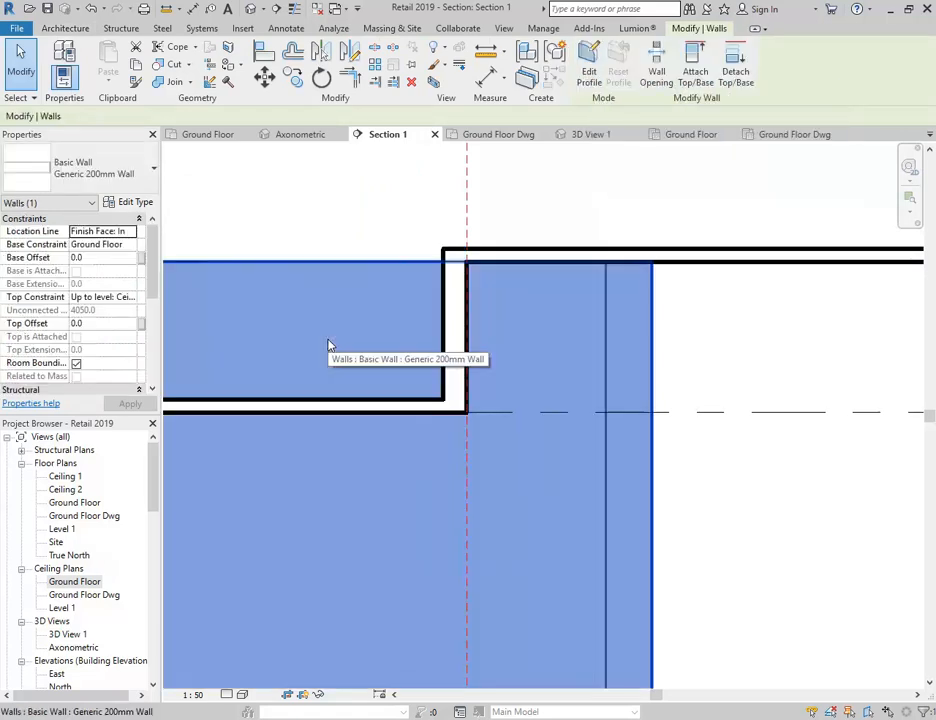
left_click(322, 205)
scroll(323, 206, "down", 8)
middle_click_drag(333, 220, 580, 272)
scroll(578, 272, "down", 1)
scroll(370, 281, "down", 3)
middle_click_drag(387, 299, 499, 336)
scroll(508, 350, "down", 3)
scroll(504, 338, "down", 1)
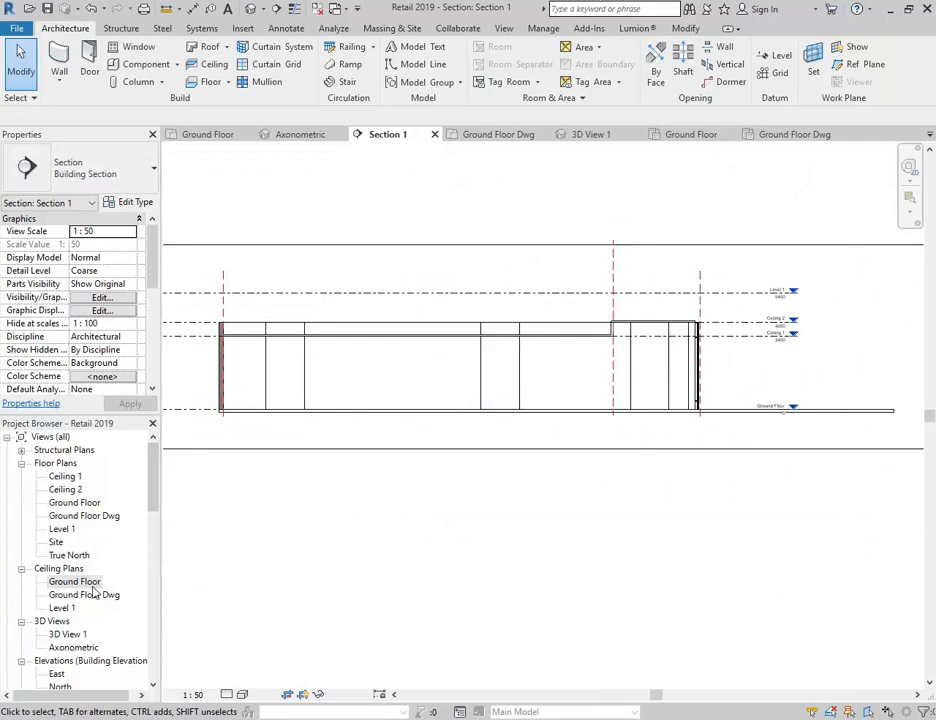
Render 3D View 1 at Medium quality with the Exterior: Sun only lighting scheme, and close the rendering settings.
double_click(67, 635)
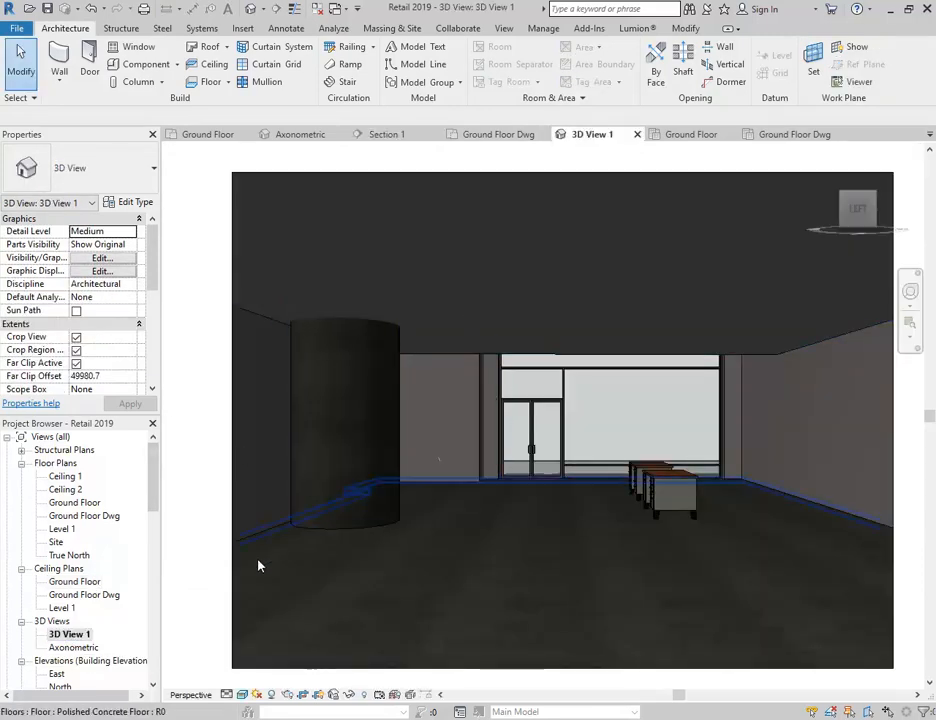
left_click(287, 694)
left_click(91, 151)
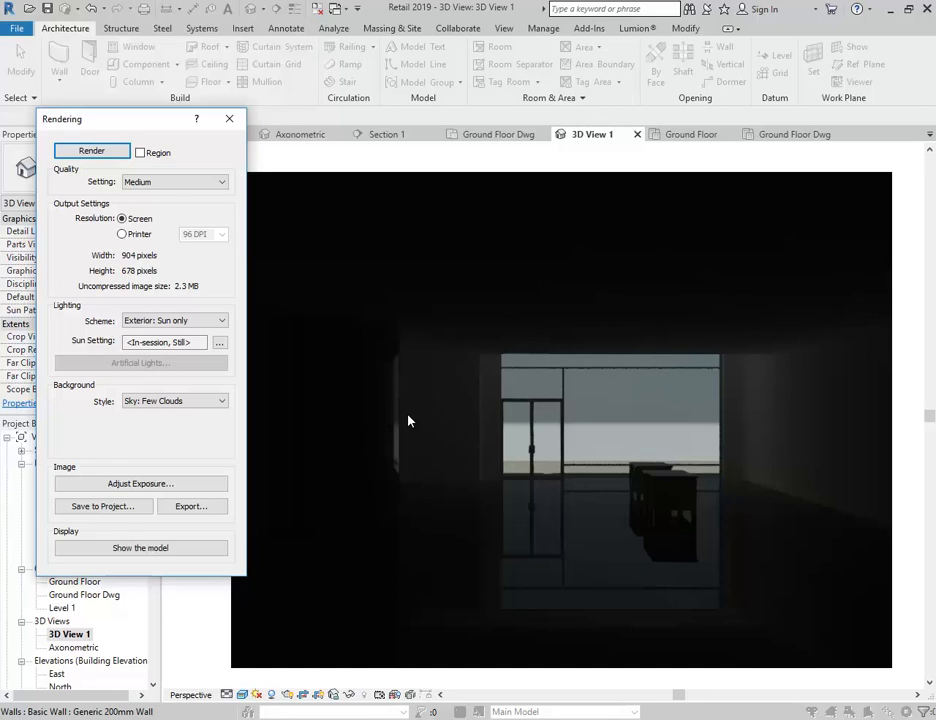
left_click(232, 121)
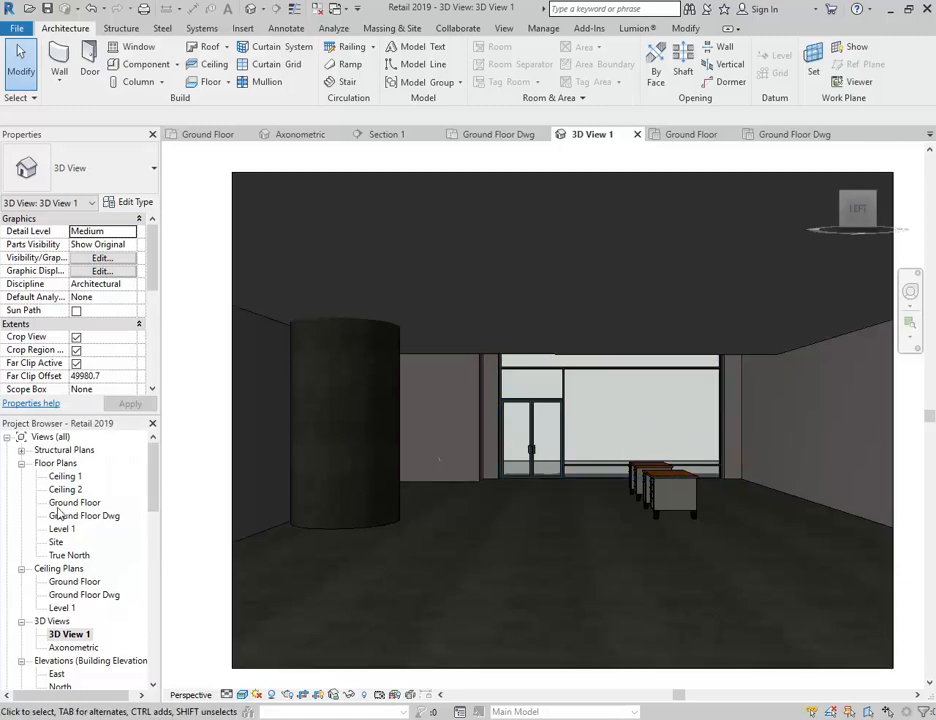
In the Ground Floor ceiling plan, load the Downlight - Round - LED component family from the Metric Library's Lighting/Architectural/Internal folder.
double_click(75, 581)
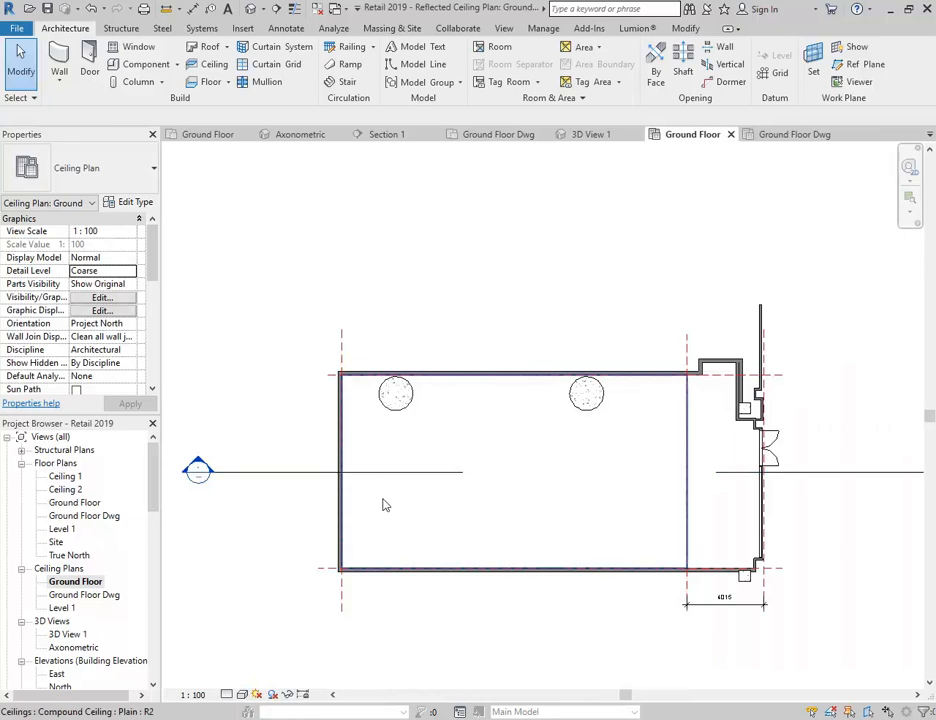
scroll(487, 430, "up", 3)
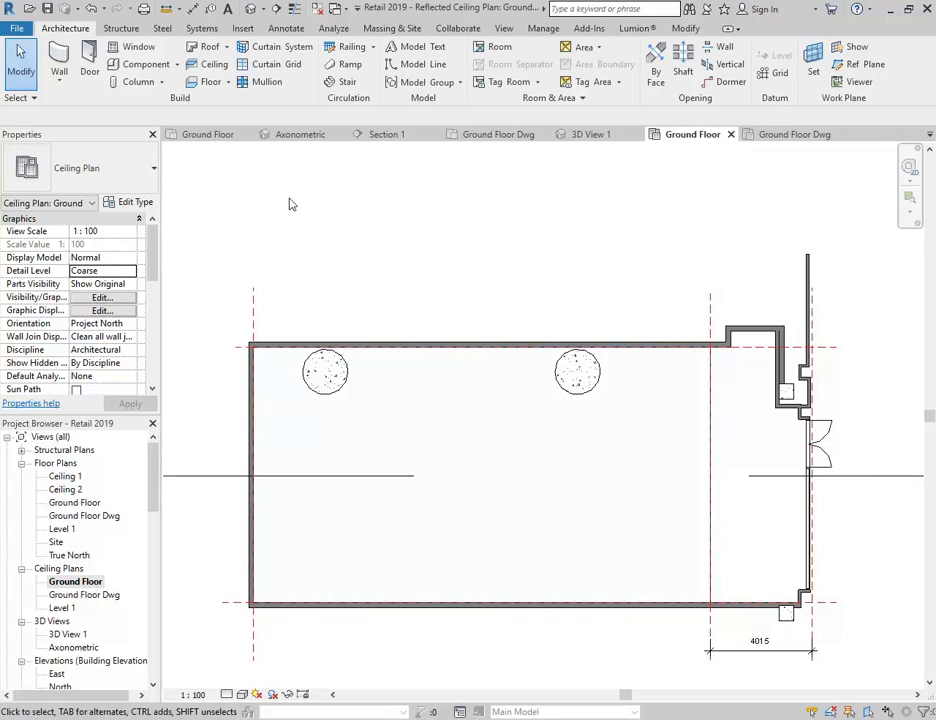
left_click(146, 65)
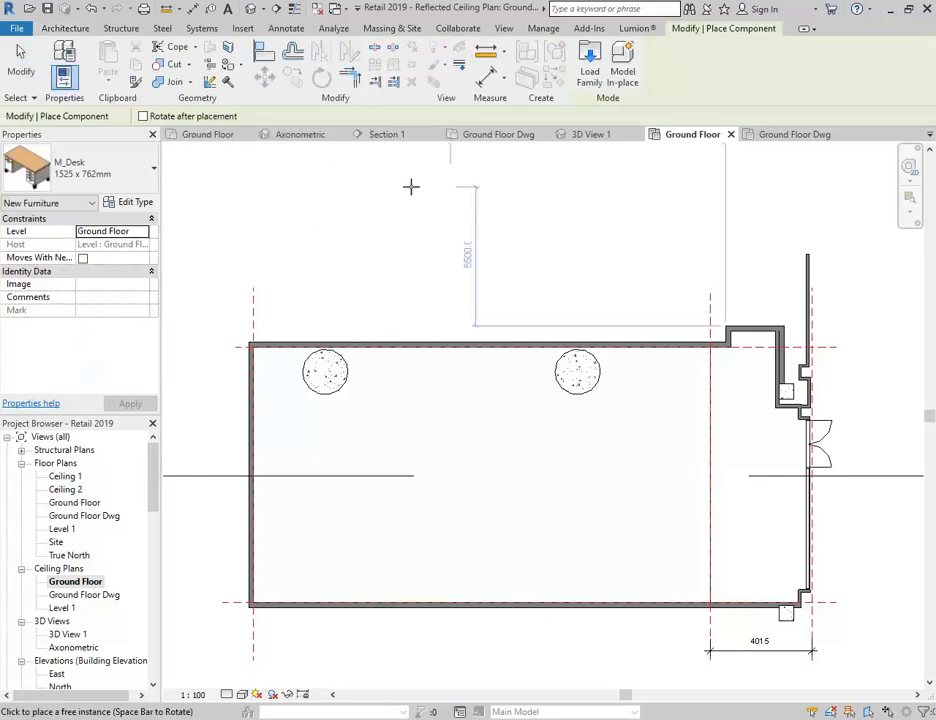
left_click(591, 68)
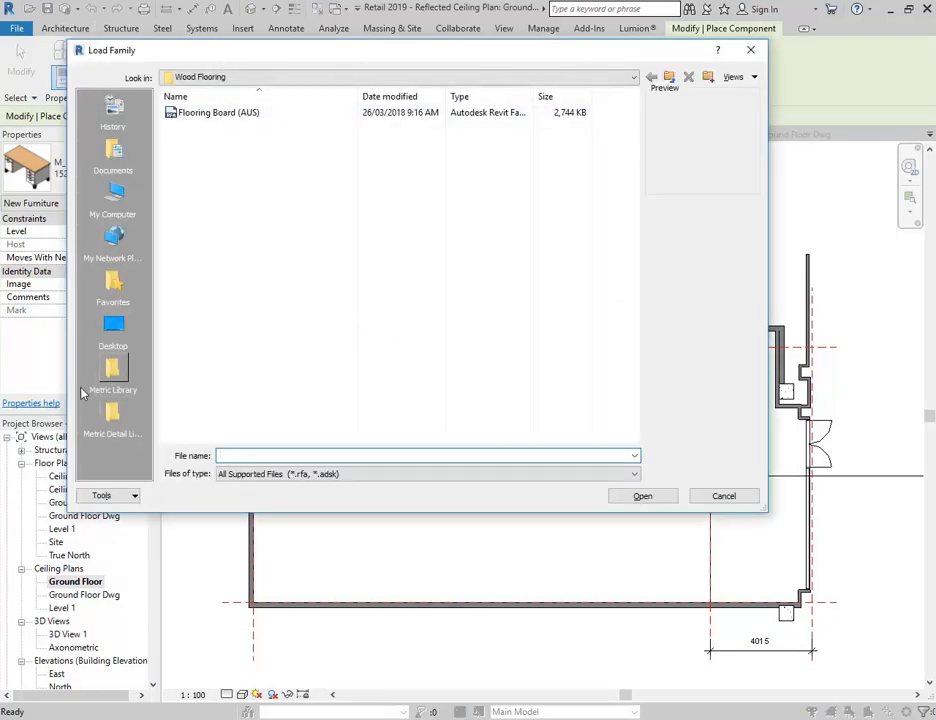
left_click(119, 372)
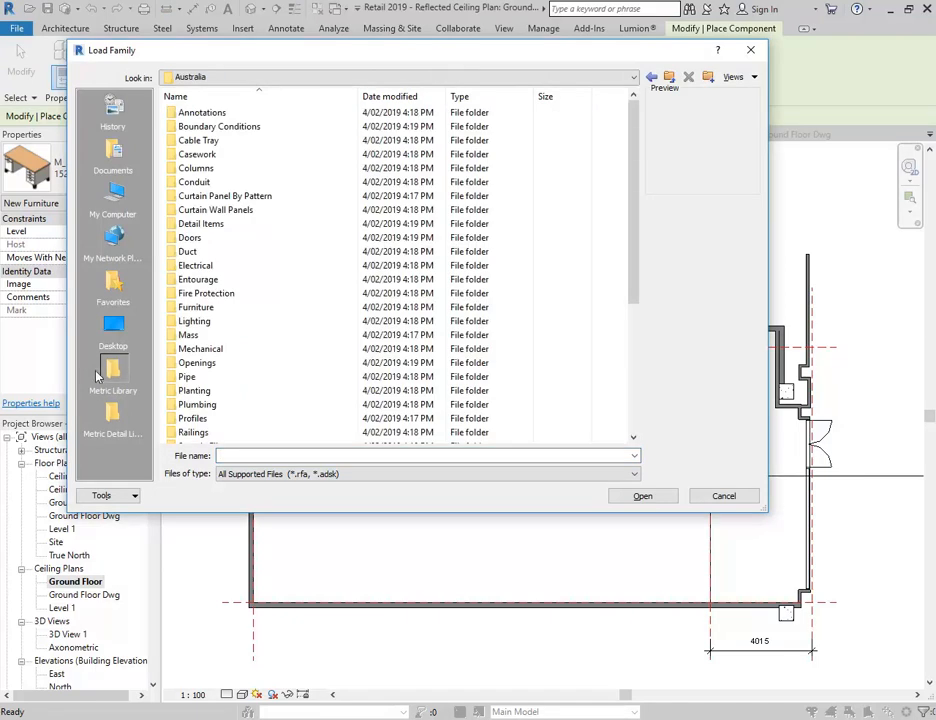
double_click(193, 321)
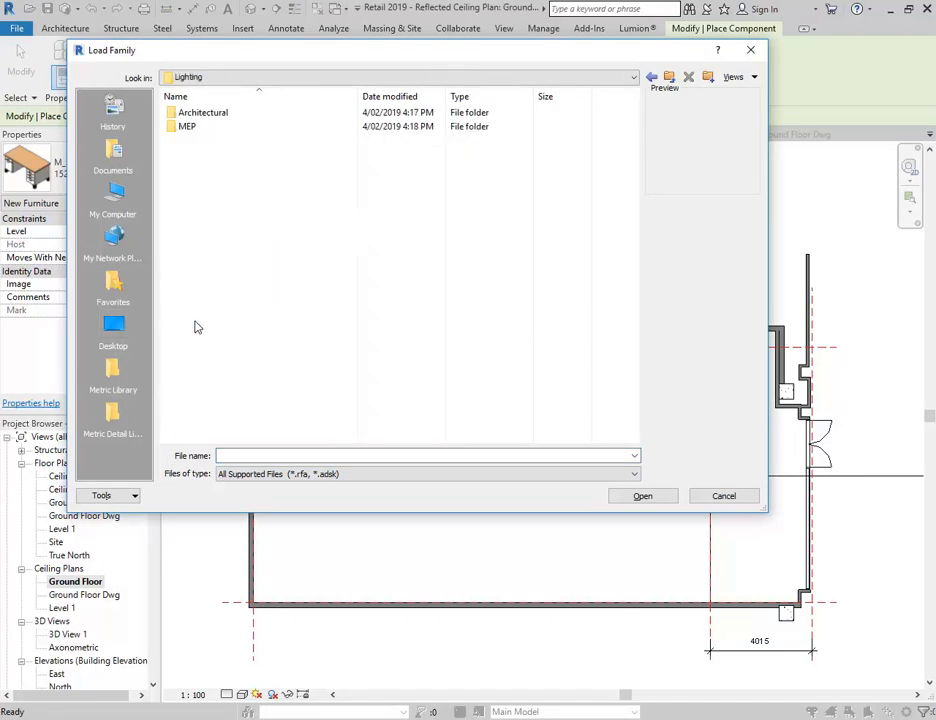
double_click(215, 114)
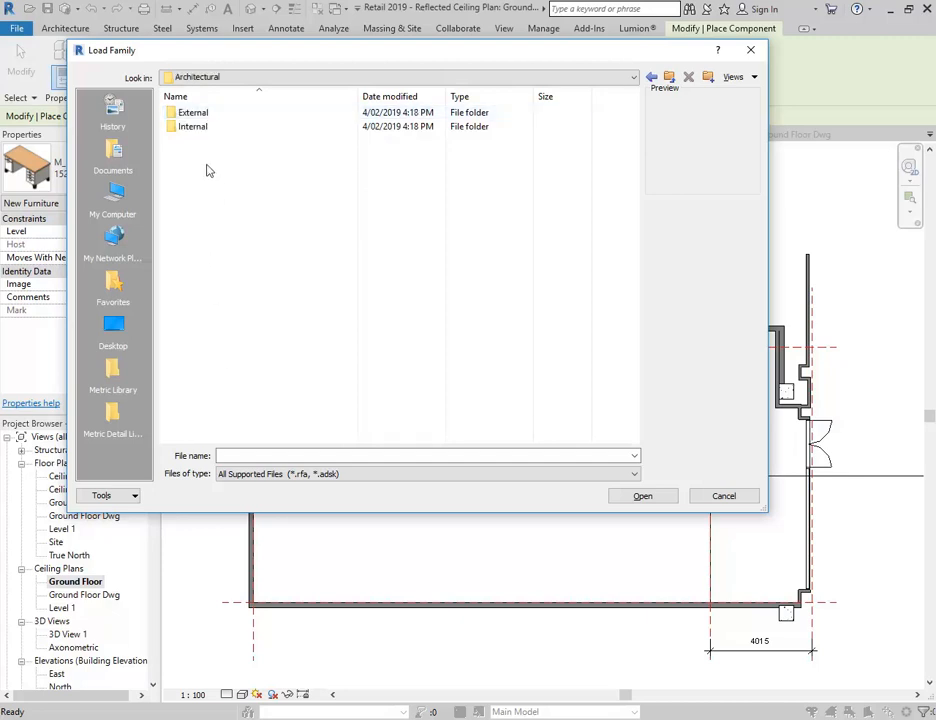
double_click(194, 127)
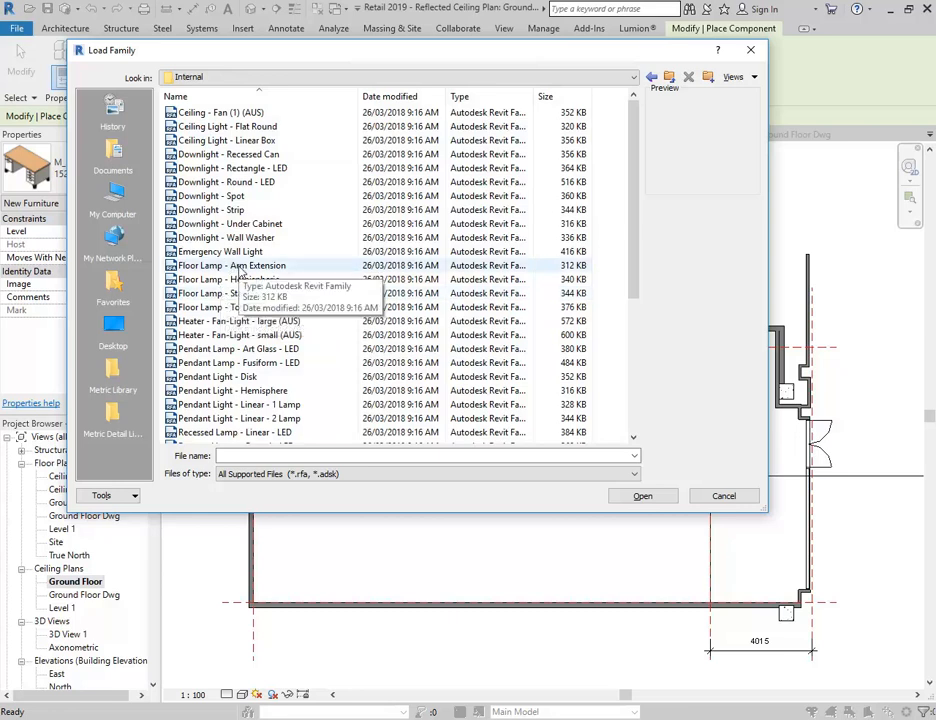
left_click(238, 183)
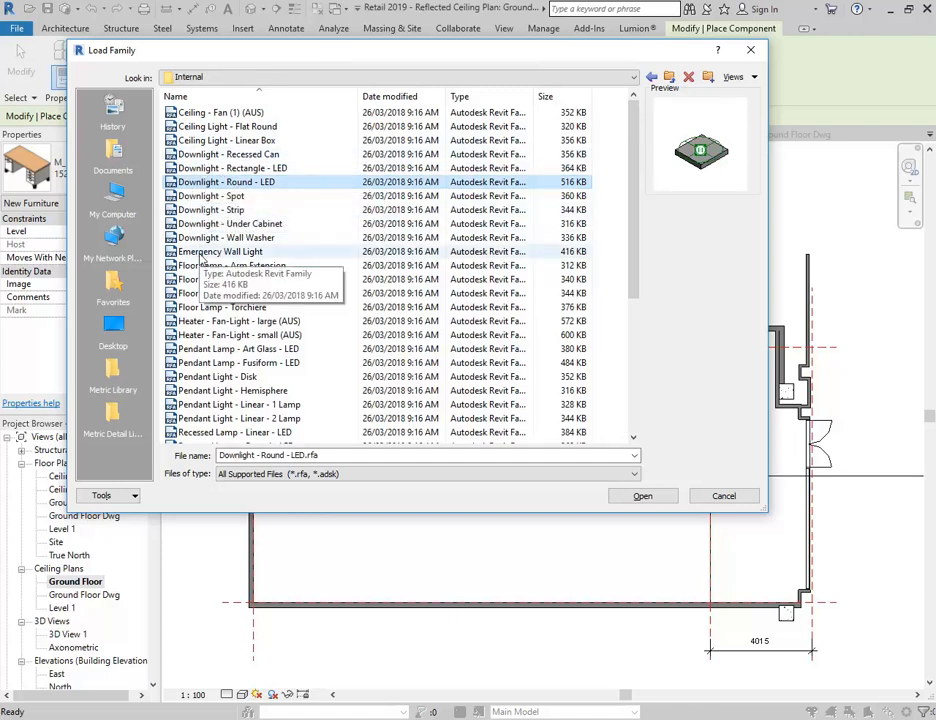
left_click(212, 156)
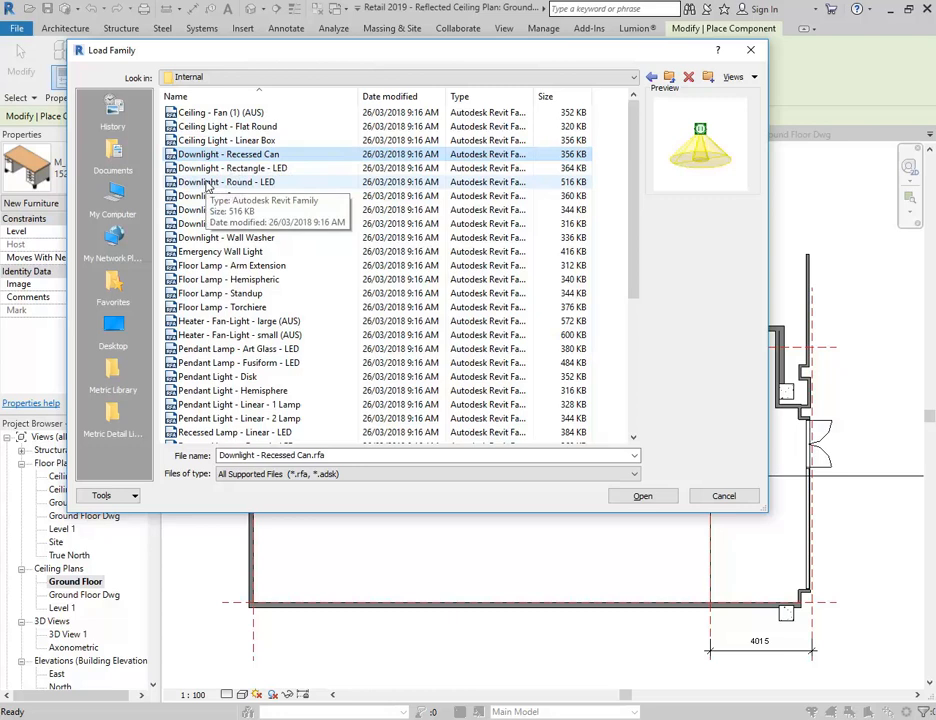
left_click(208, 184)
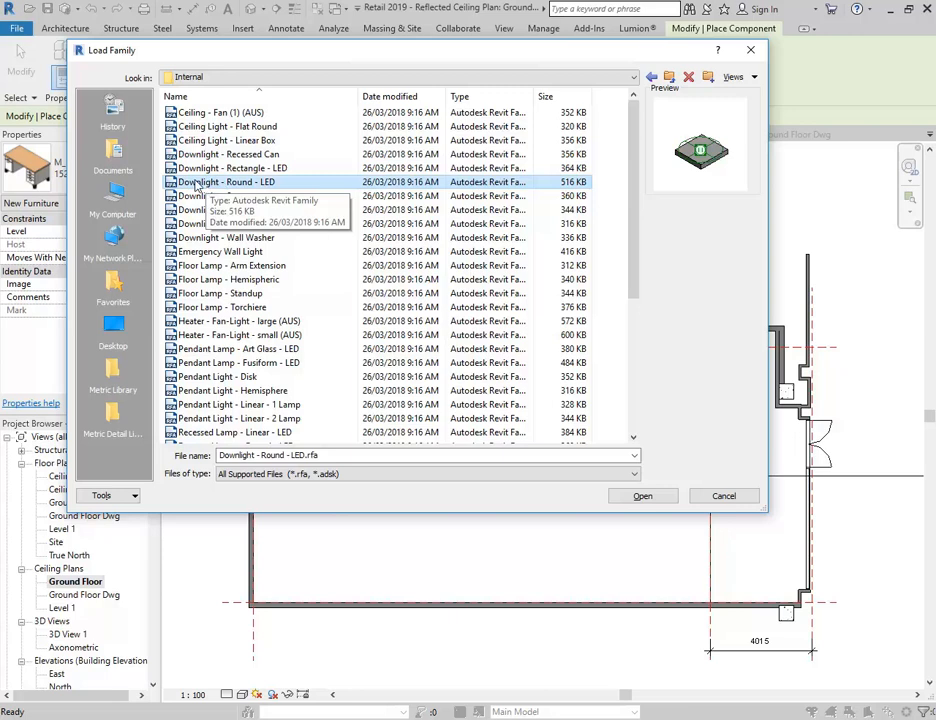
double_click(197, 186)
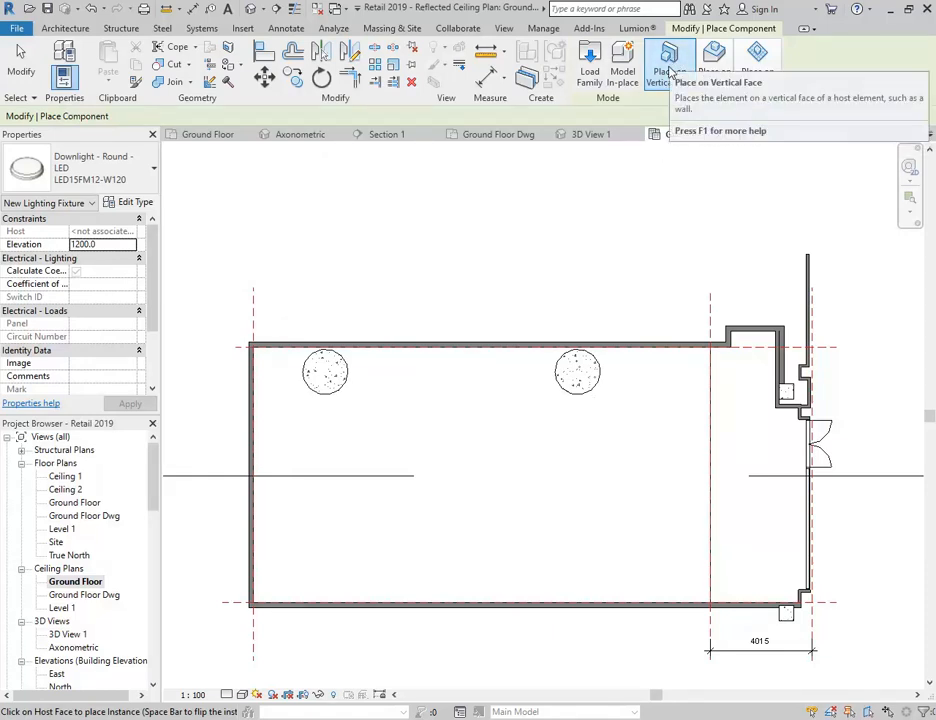
Place three round LED downlights on the large ceiling's face in a horizontal row, about 1700 mm above the lower wall.
scroll(754, 333, "up", 4)
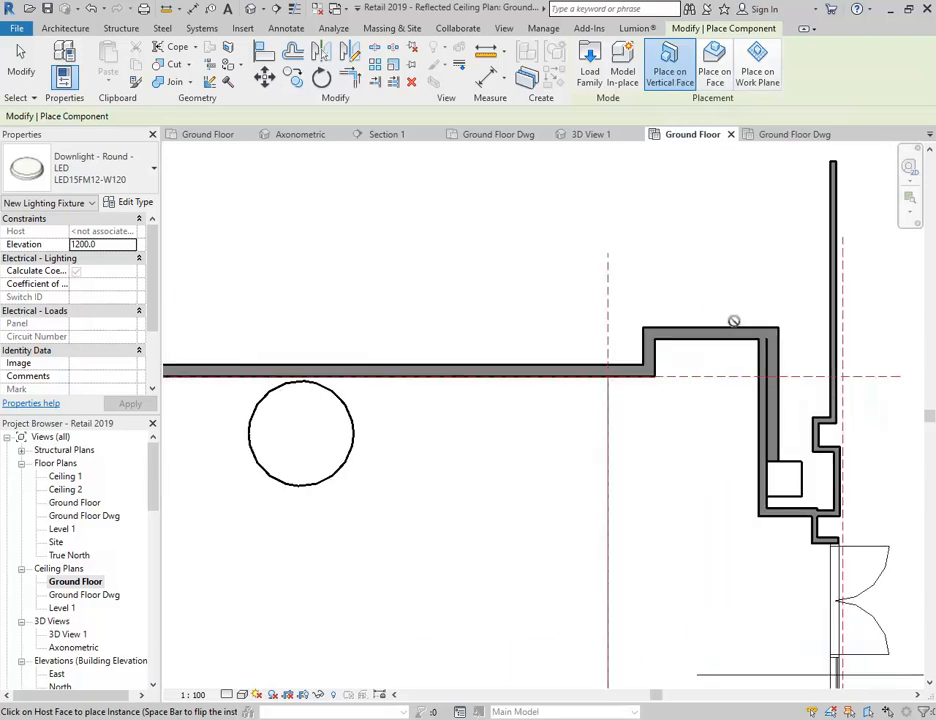
scroll(397, 290, "down", 3)
middle_click_drag(397, 290, 714, 292)
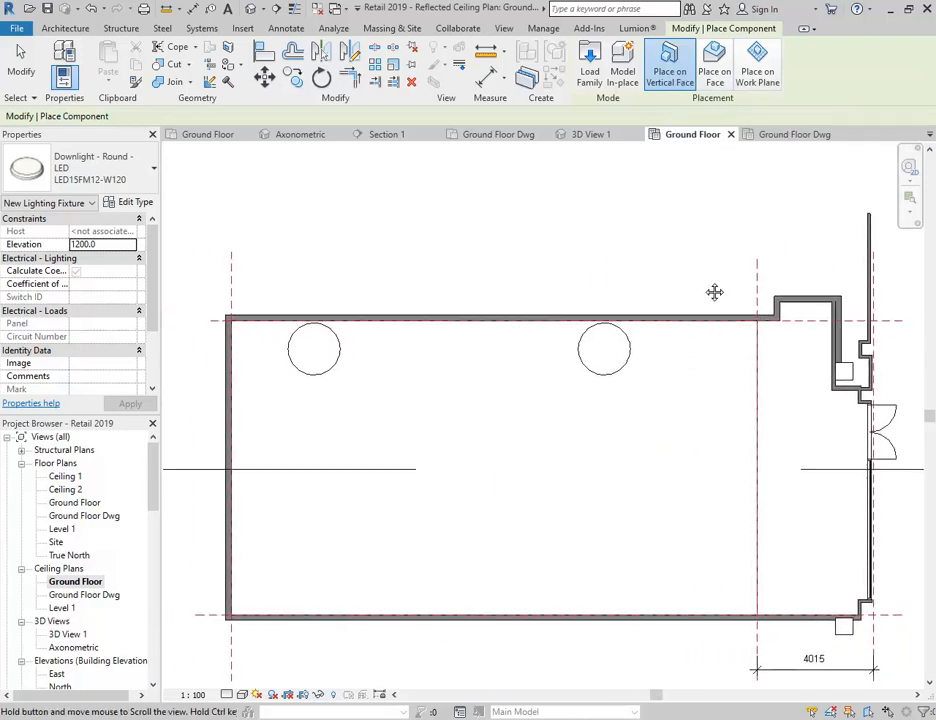
left_click(714, 70)
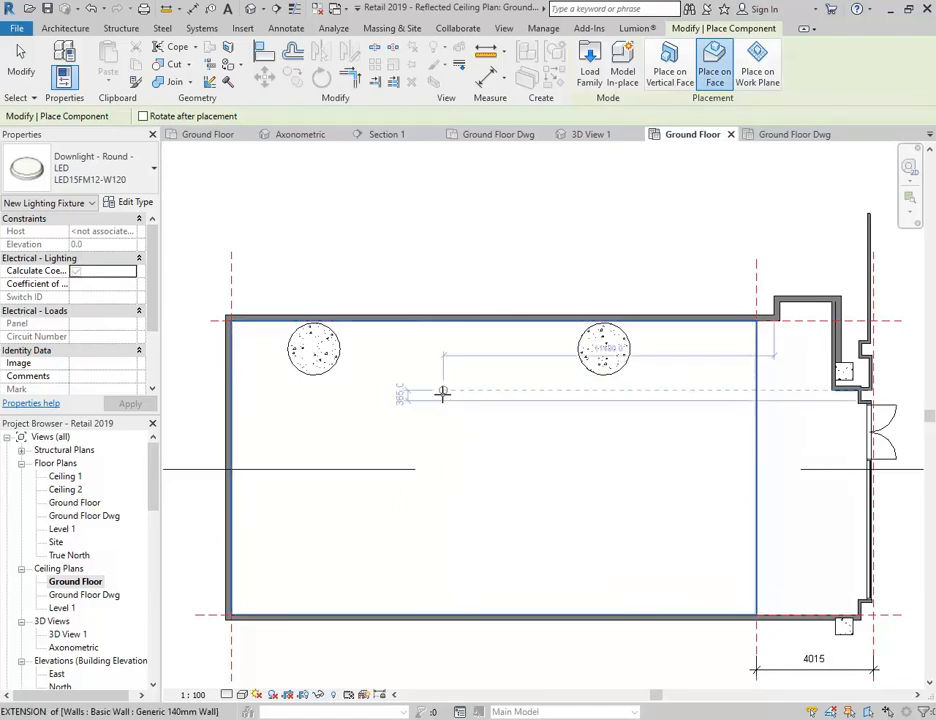
scroll(371, 530, "up", 3)
scroll(362, 548, "down", 2)
scroll(495, 551, "up", 1)
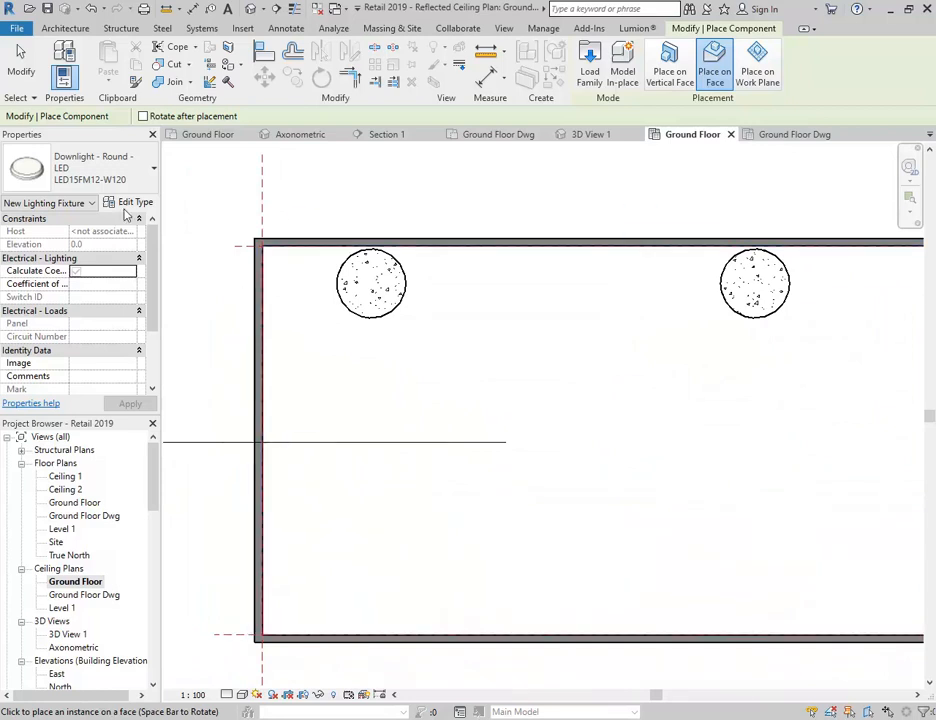
middle_click_drag(501, 551, 460, 557)
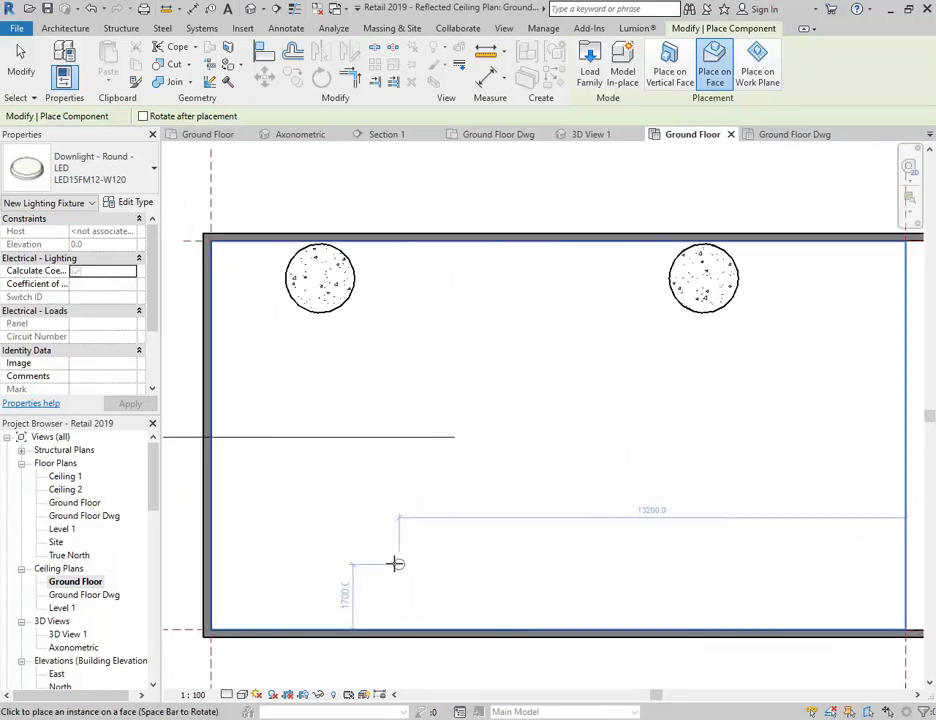
left_click(380, 564)
left_click(480, 564)
left_click(583, 564)
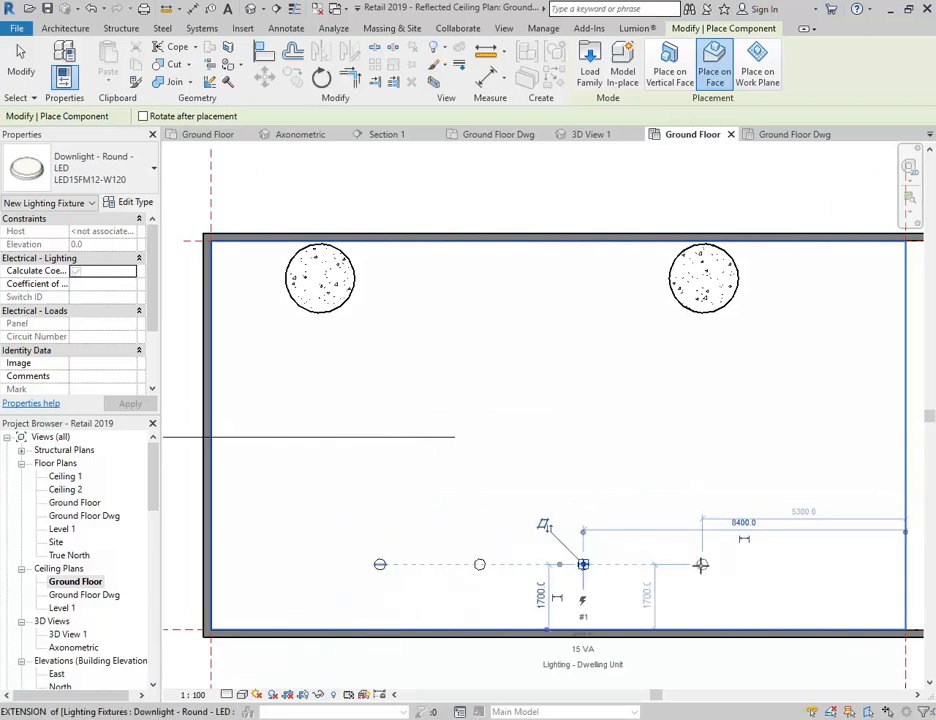
middle_click_drag(580, 515, 564, 481)
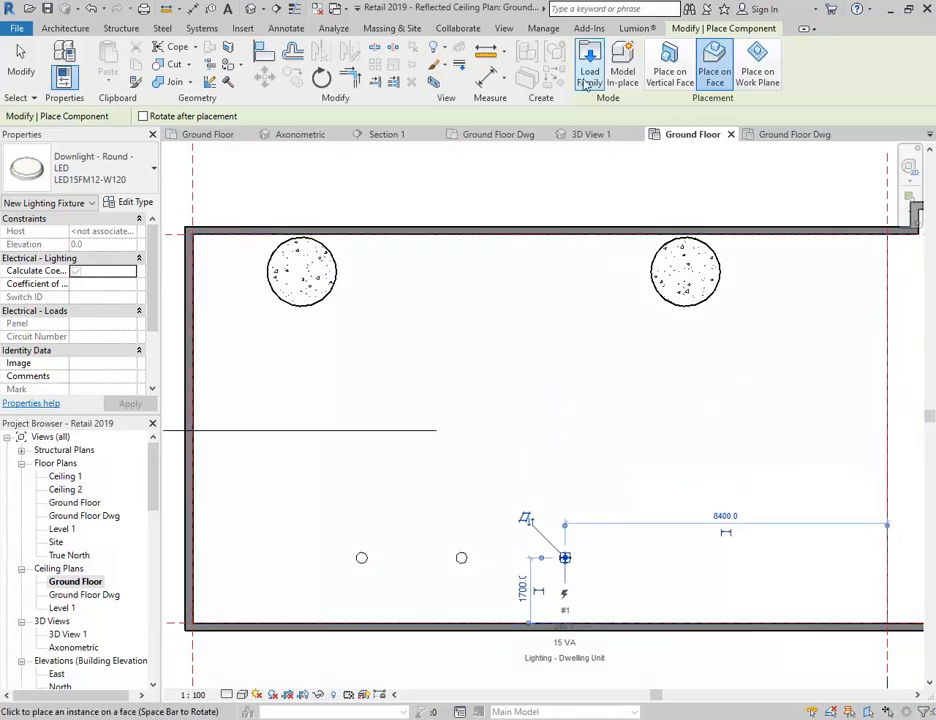
Load the Downlight - Rectangle - LED family with its 35W Square type.
left_click(588, 68)
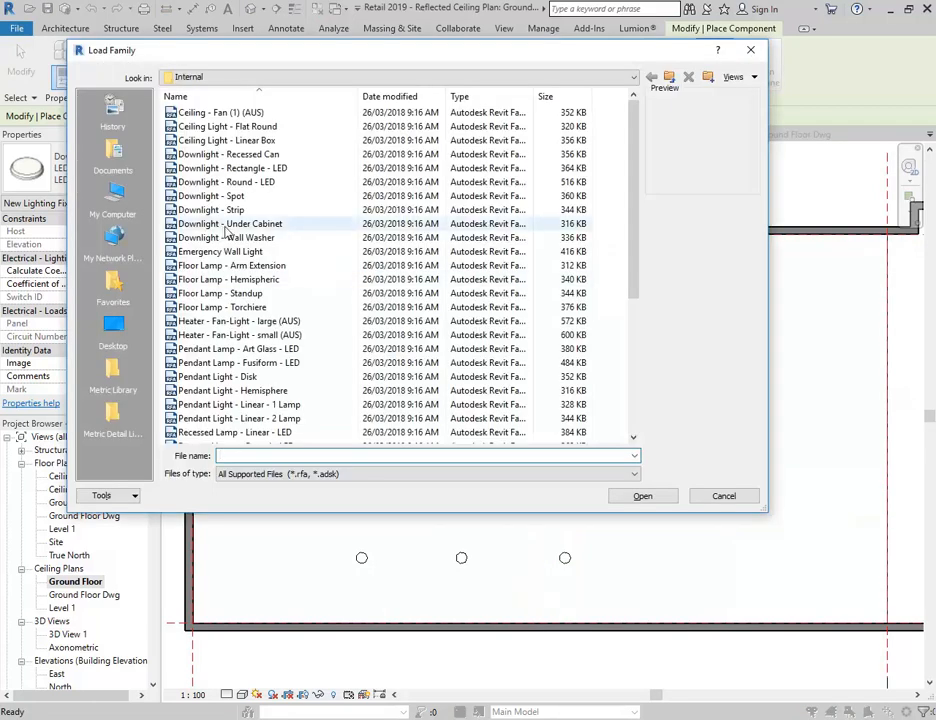
left_click(222, 170)
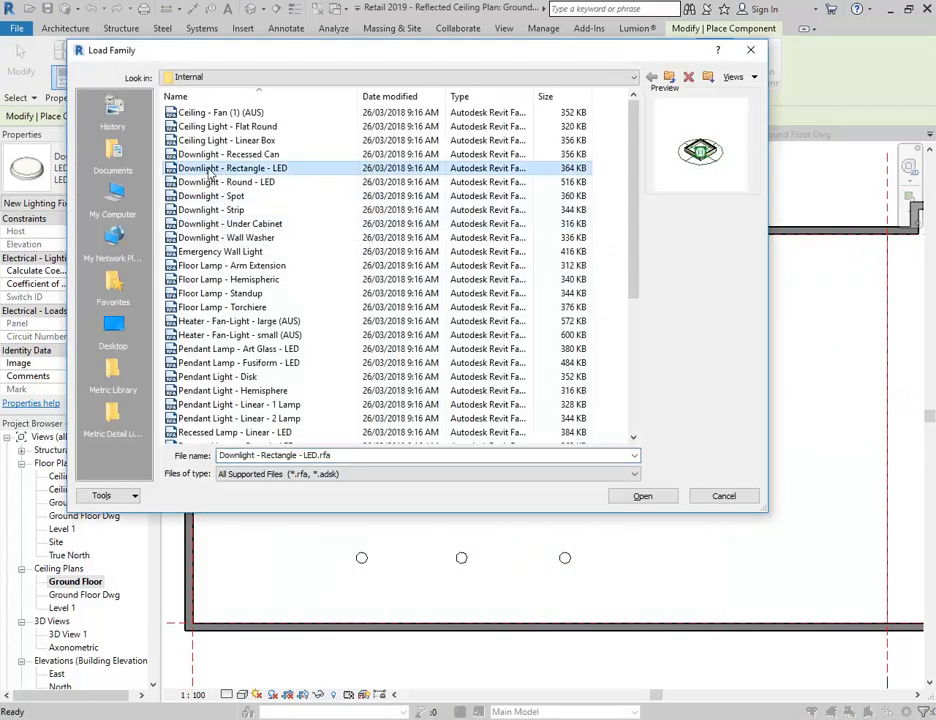
double_click(211, 174)
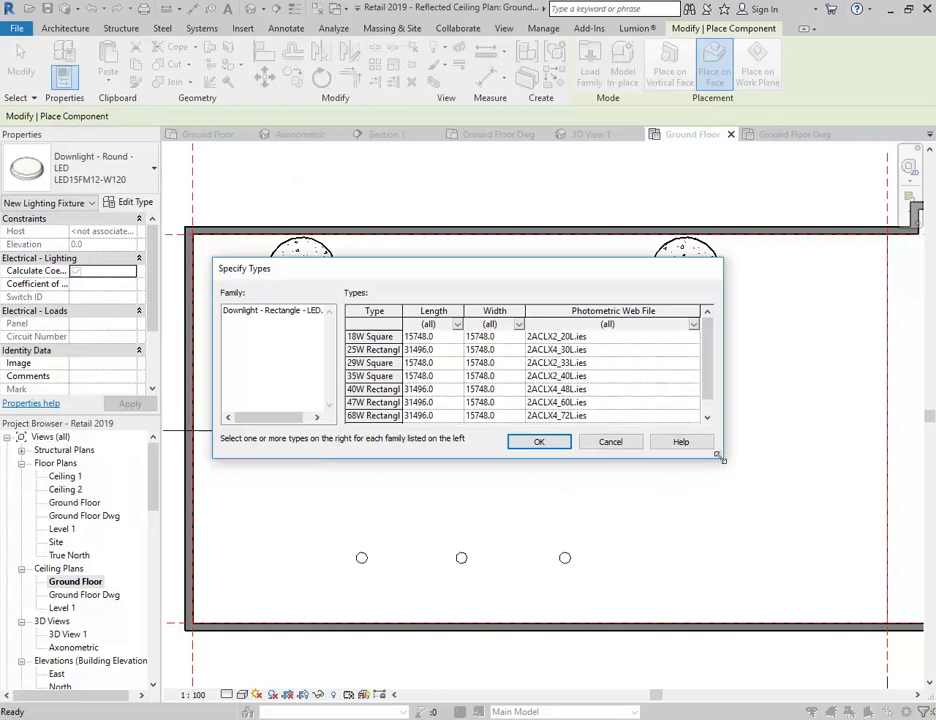
left_click_drag(726, 458, 829, 549)
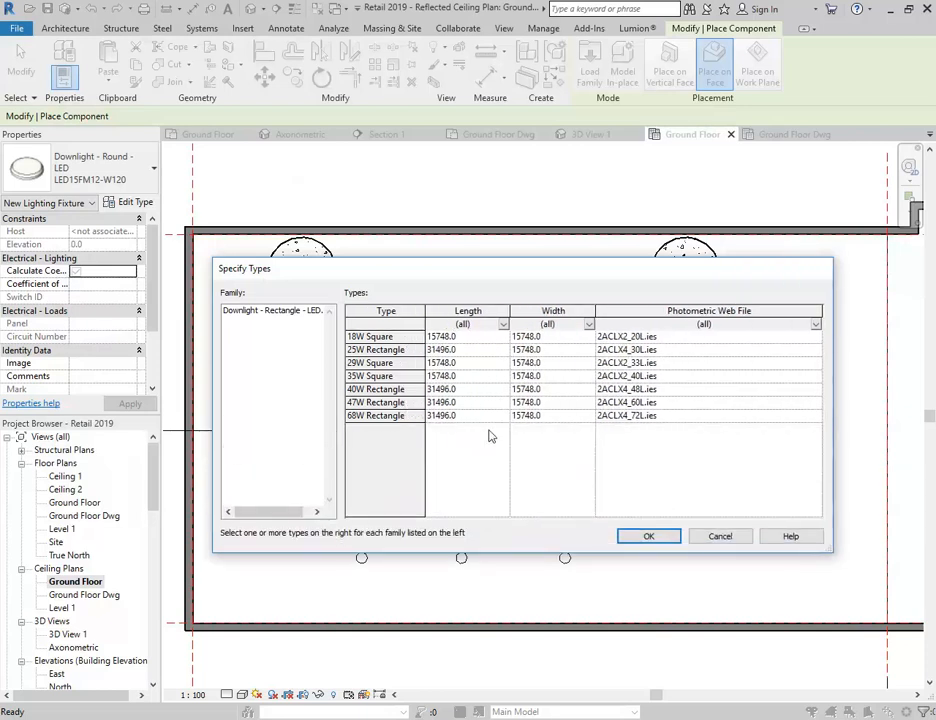
left_click(371, 376)
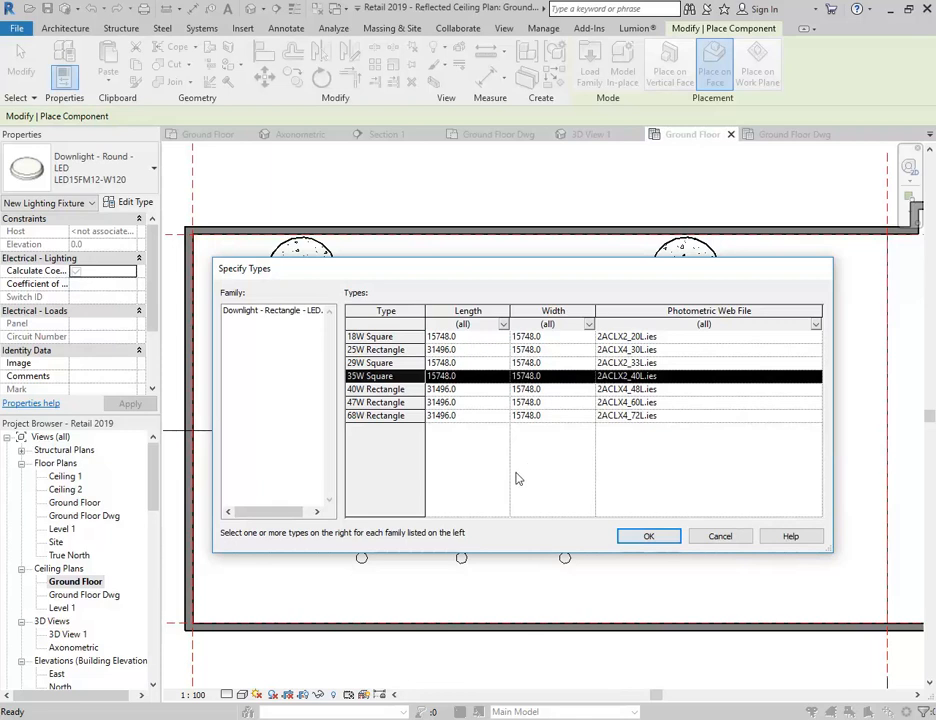
left_click(648, 536)
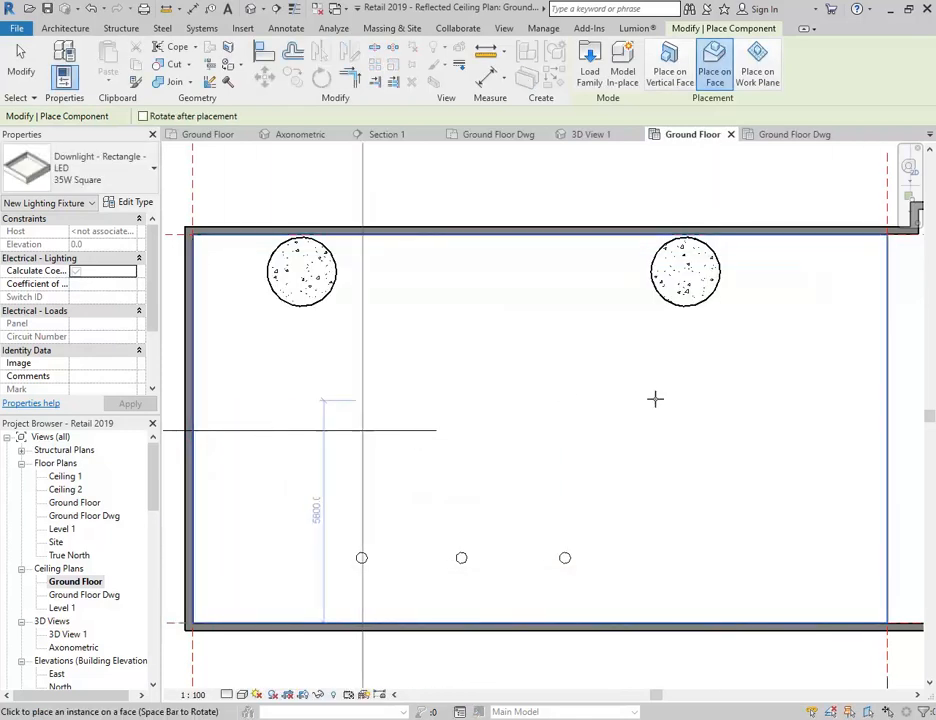
Edit the 35W Square type of the rectangular LED downlight, setting both its length and width to 120 mm.
scroll(658, 395, "down", 2)
scroll(596, 426, "down", 3)
scroll(591, 426, "up", 2)
scroll(557, 452, "up", 1)
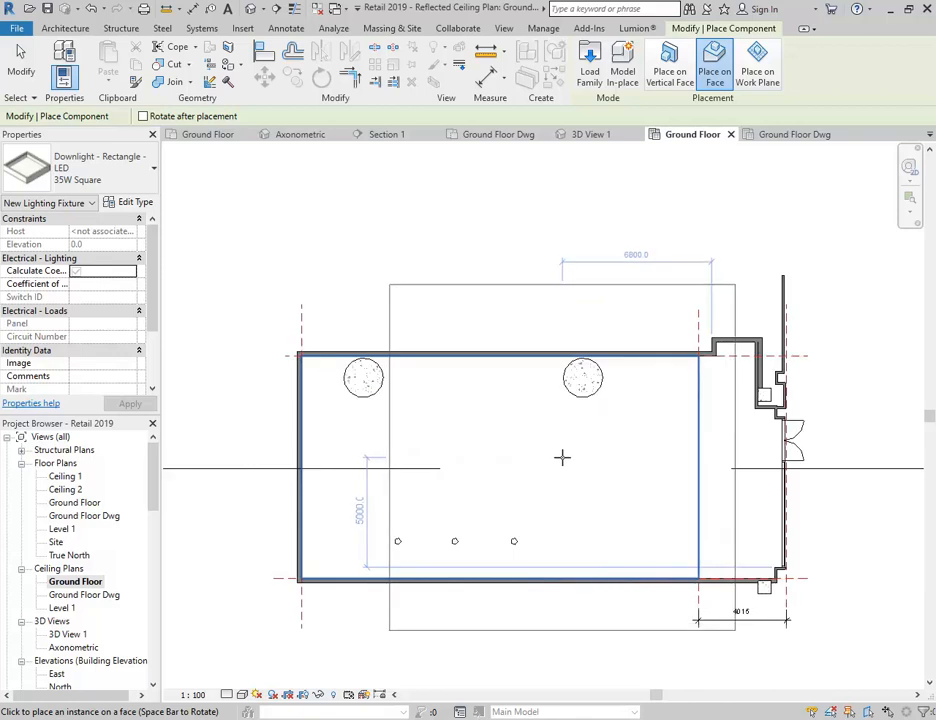
left_click(113, 183)
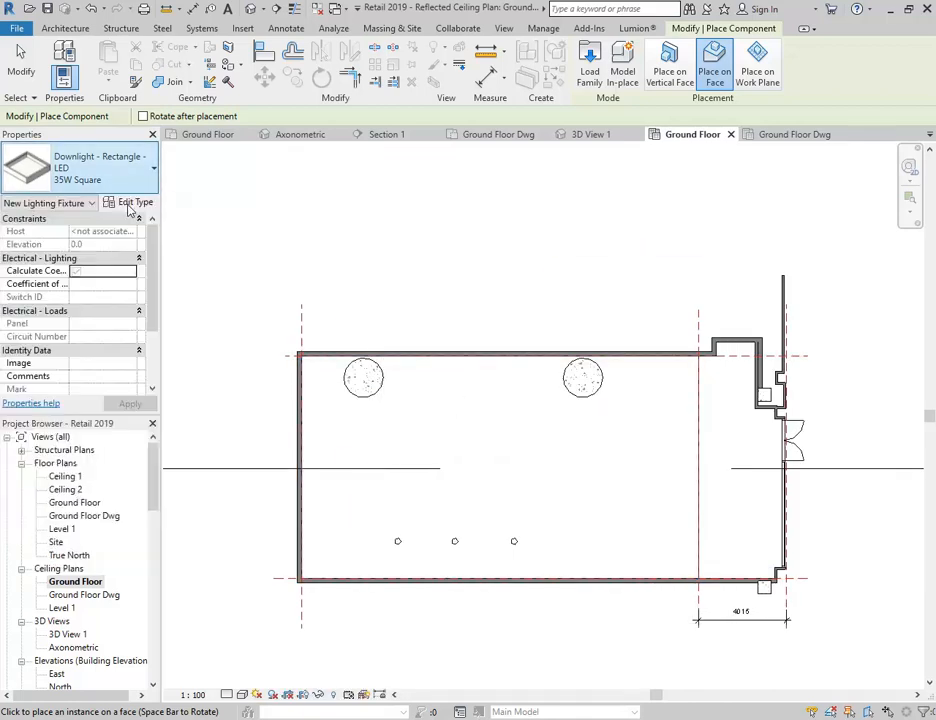
left_click(119, 178)
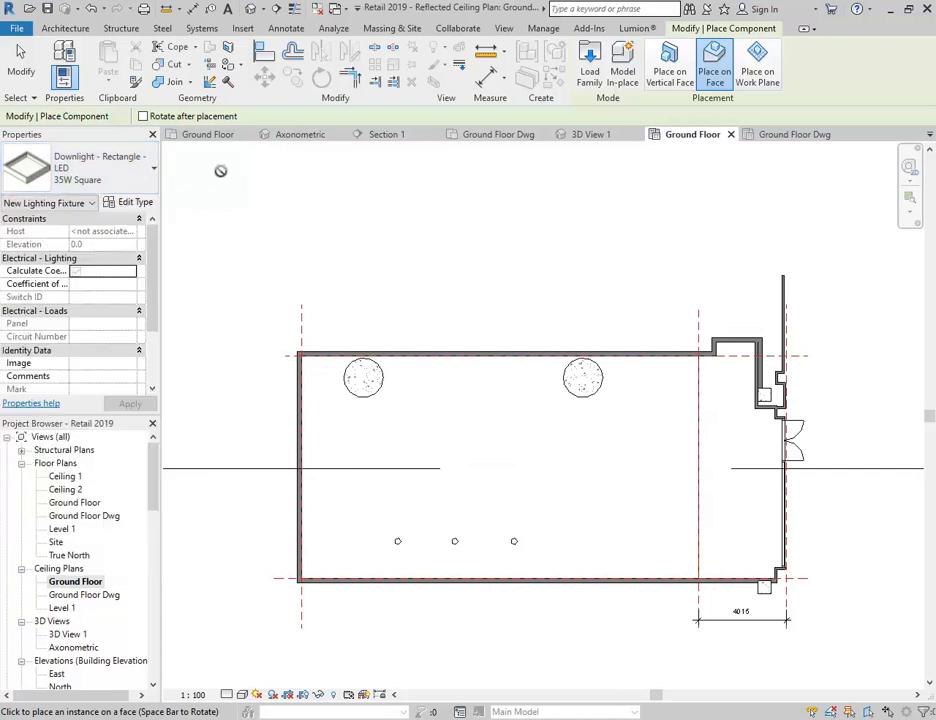
left_click(133, 202)
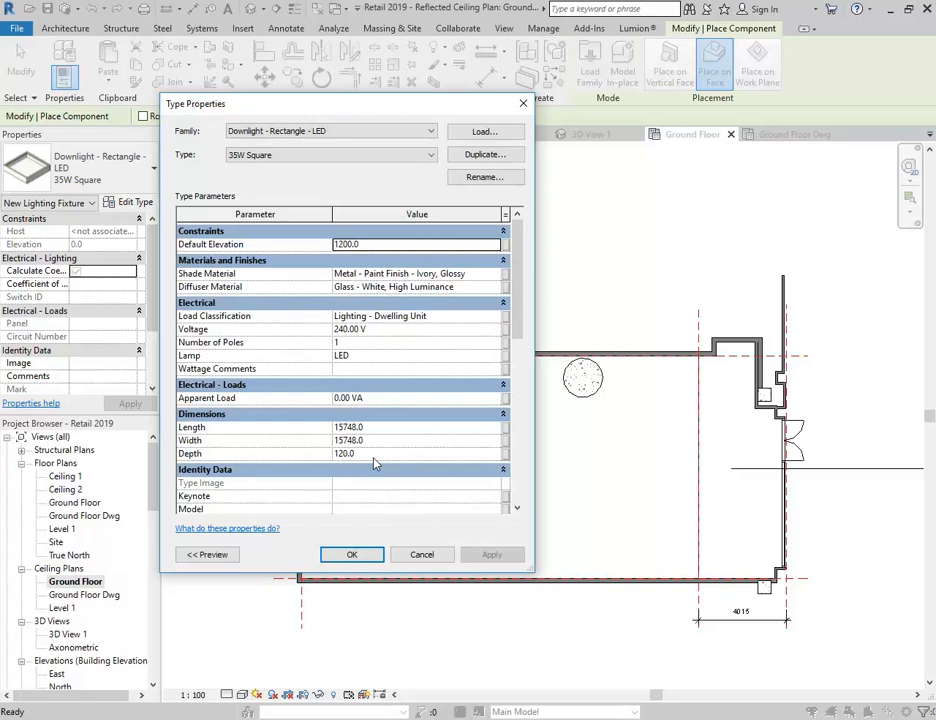
left_click(382, 427)
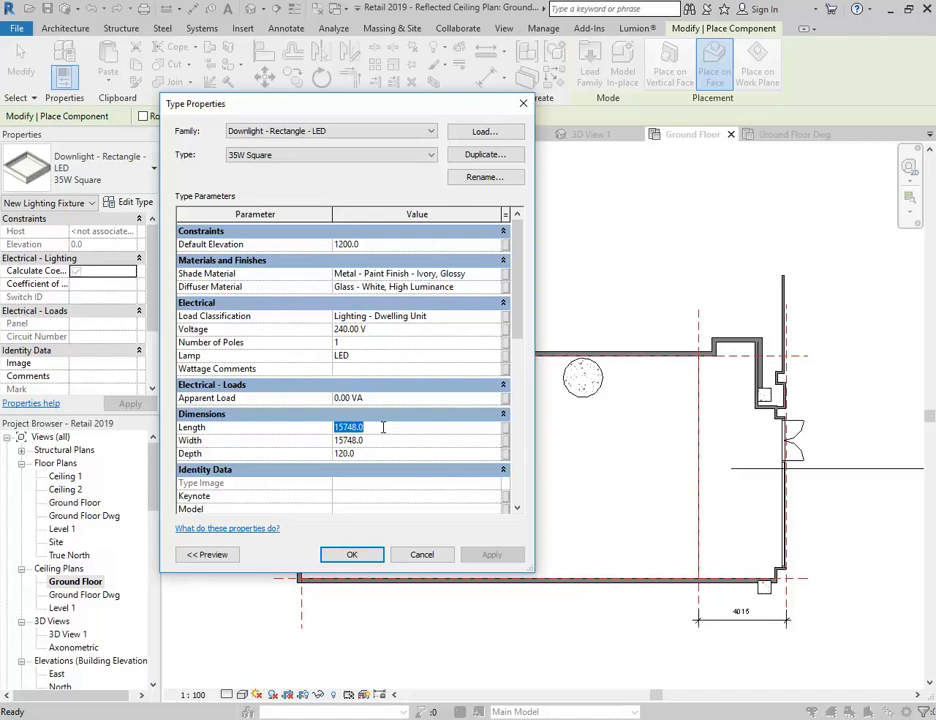
type("120")
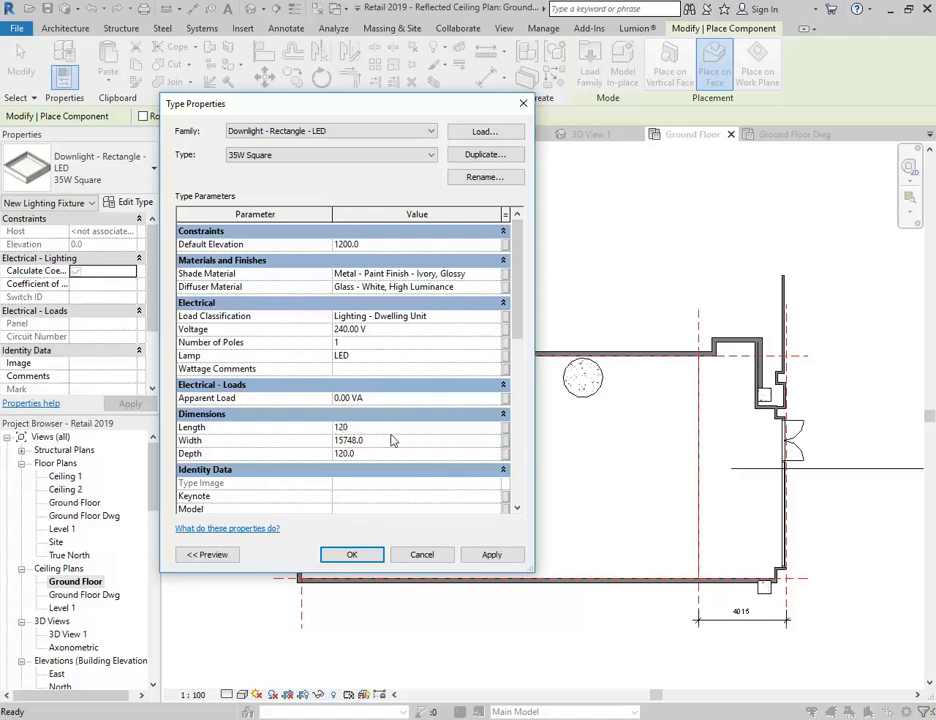
left_click(394, 440)
type("120")
left_click(392, 427)
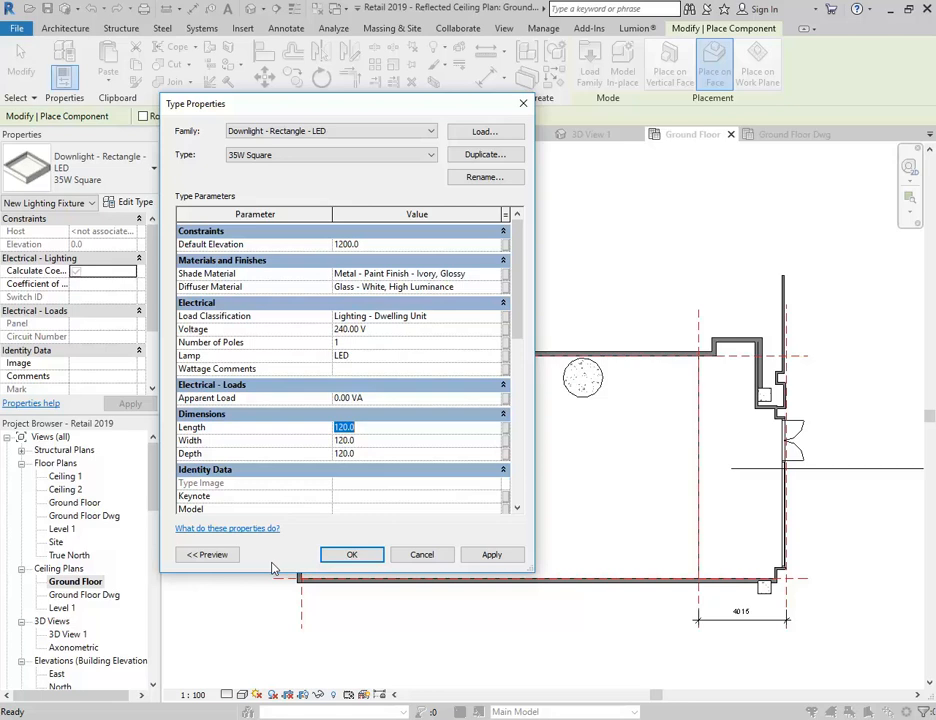
left_click(350, 556)
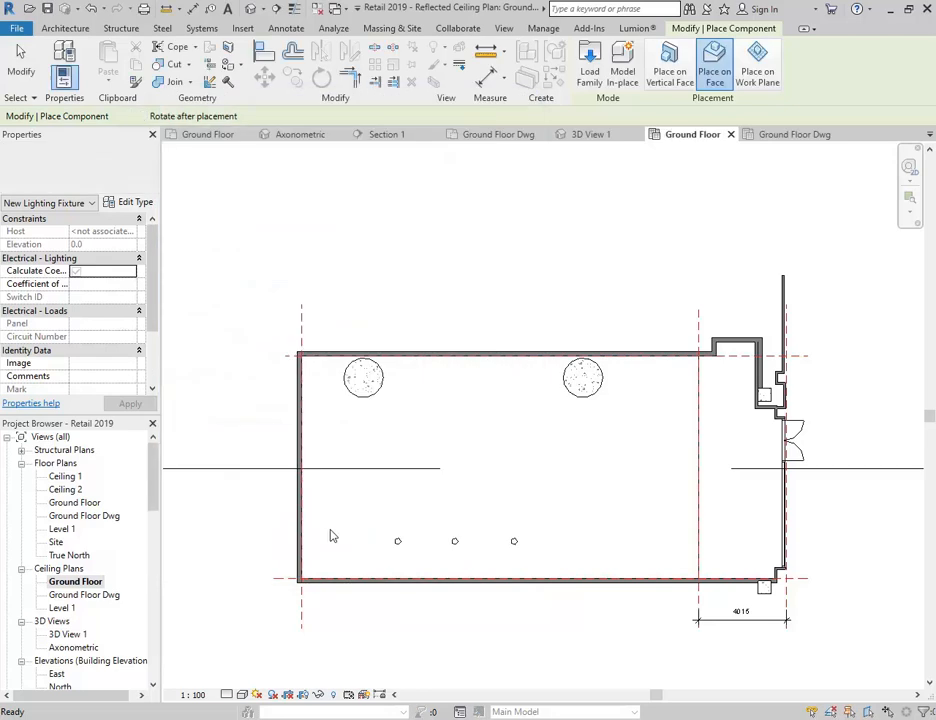
Place two square downlights on the large ceiling's face, one just below each round column in the plan.
scroll(583, 424, "up", 4)
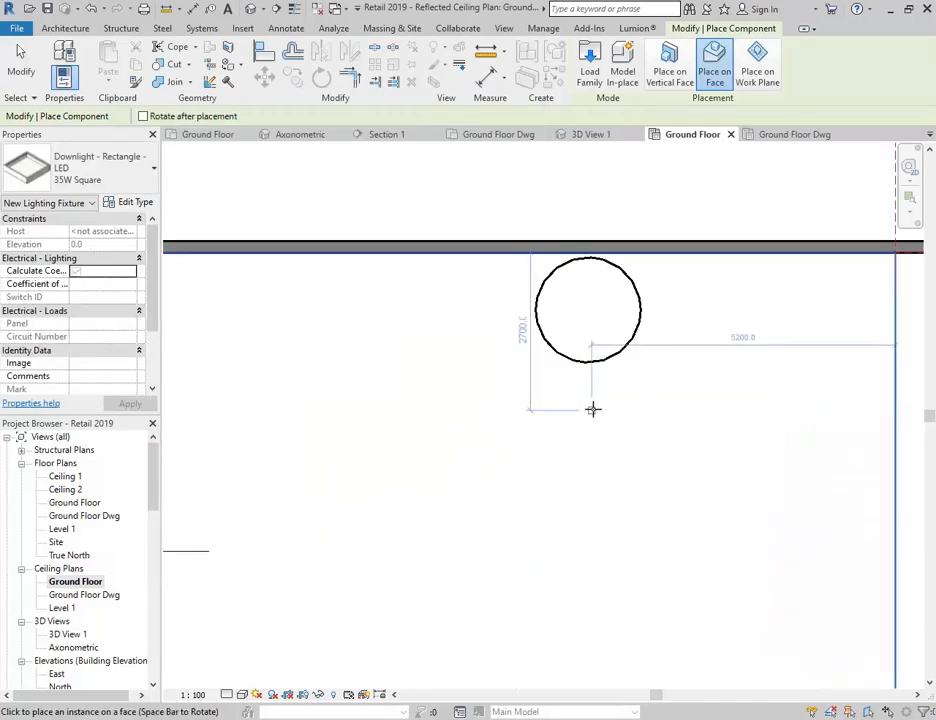
left_click(591, 405)
scroll(486, 427, "down", 2)
middle_click_drag(486, 427, 796, 451)
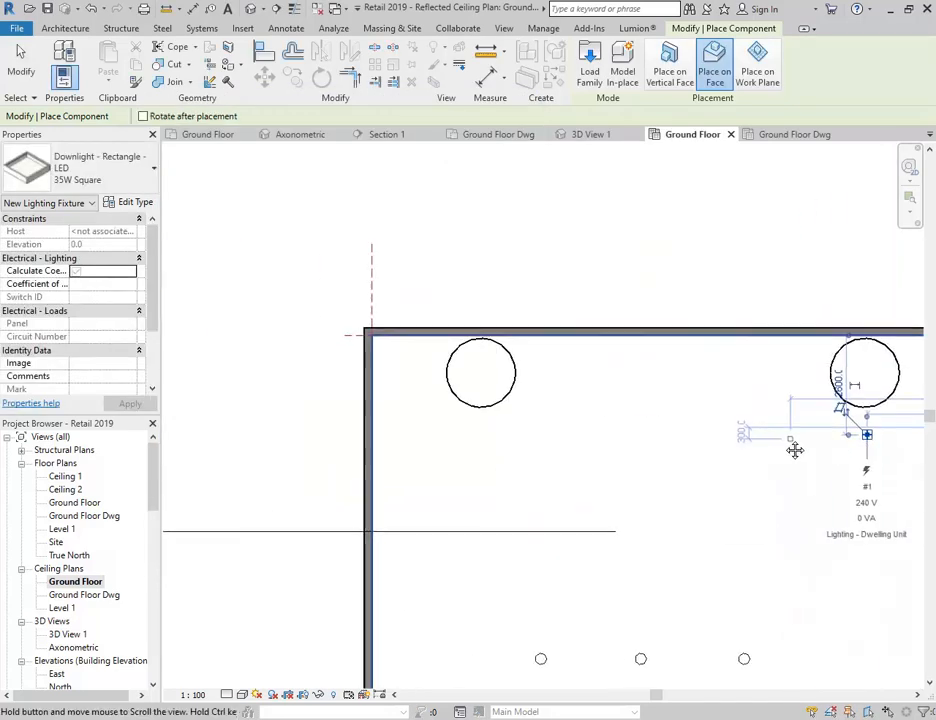
left_click(478, 436)
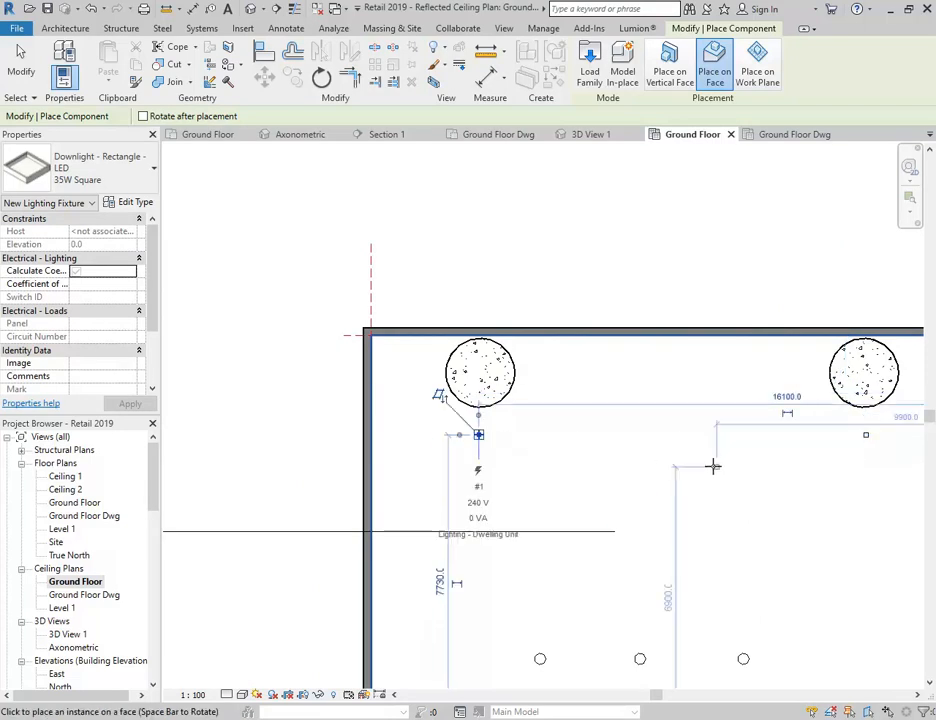
Place three square downlights in a vertical row on the entrance ceiling, about 1500 mm from its right-hand wall, and finish placing.
scroll(806, 468, "down", 3)
middle_click_drag(806, 468, 430, 403)
scroll(670, 384, "up", 6)
scroll(636, 471, "down", 3)
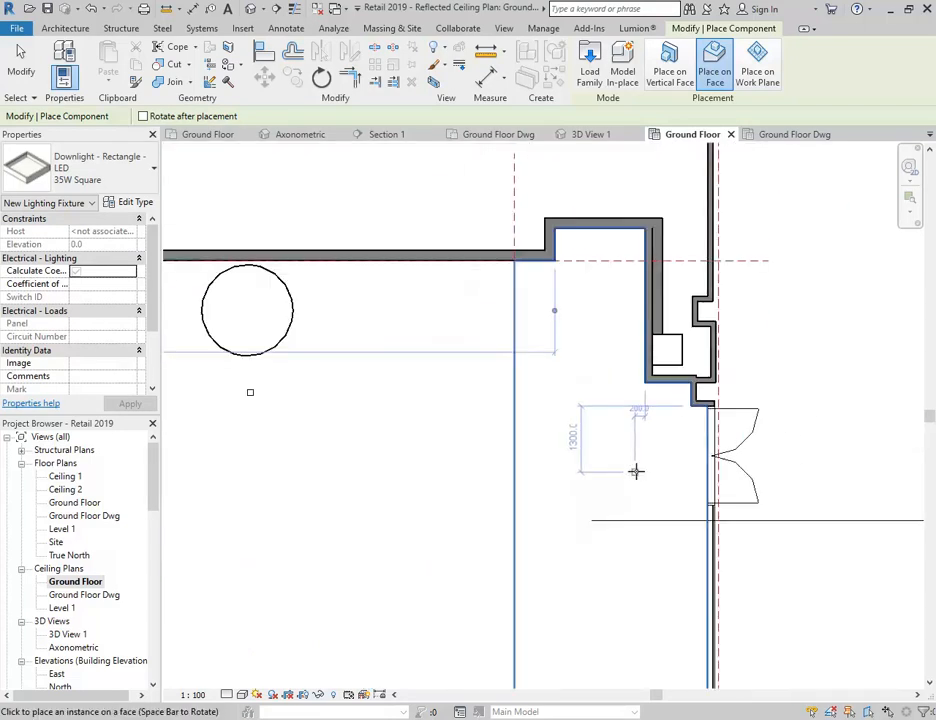
scroll(636, 471, "up", 1)
middle_click_drag(636, 471, 664, 397)
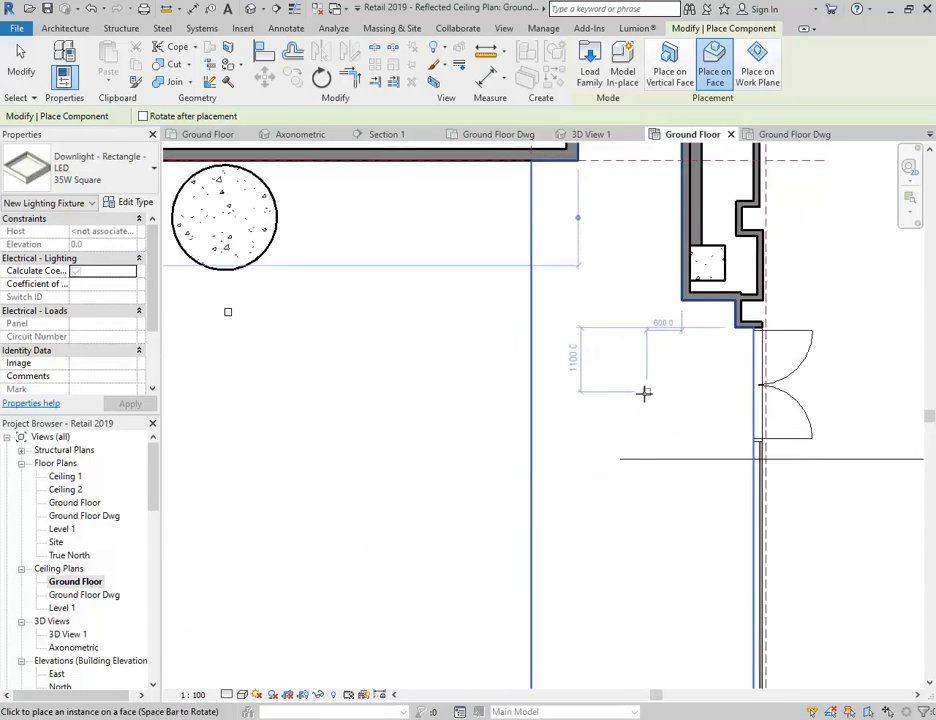
left_click(644, 393)
middle_click_drag(646, 606, 632, 441)
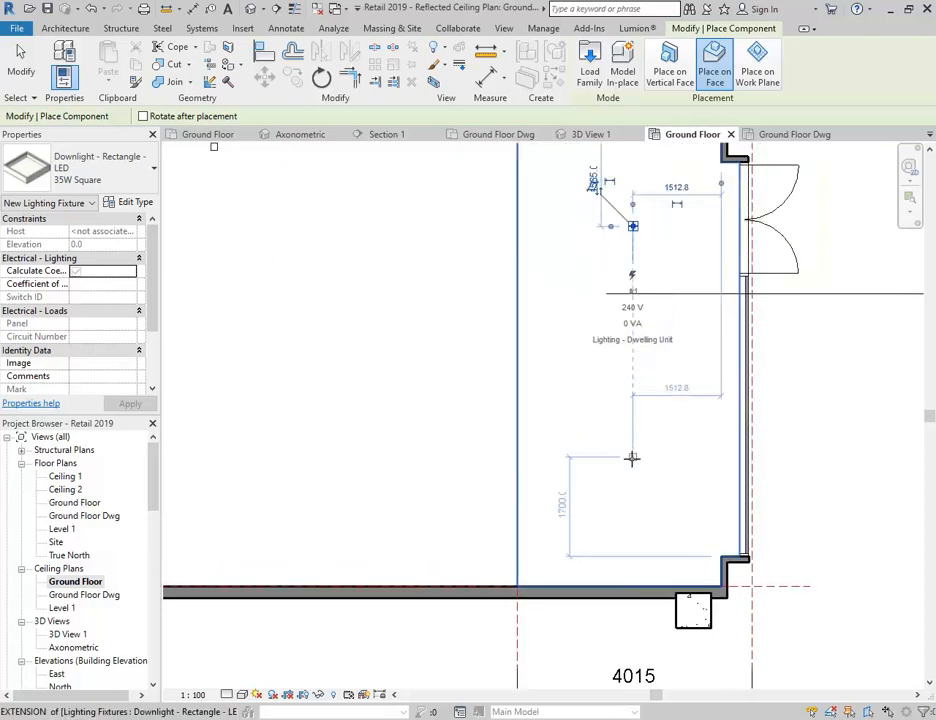
right_click(577, 295)
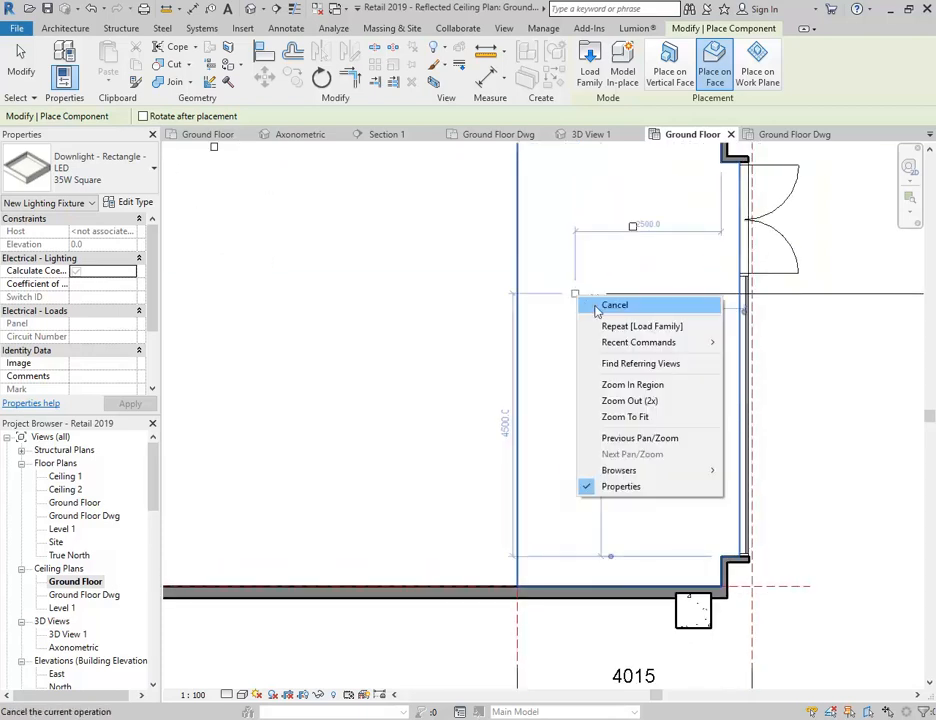
left_click(592, 306)
Render 3D View 1 at Medium quality with the Interior: Artificial only lighting scheme.
scroll(68, 560, "down", 3)
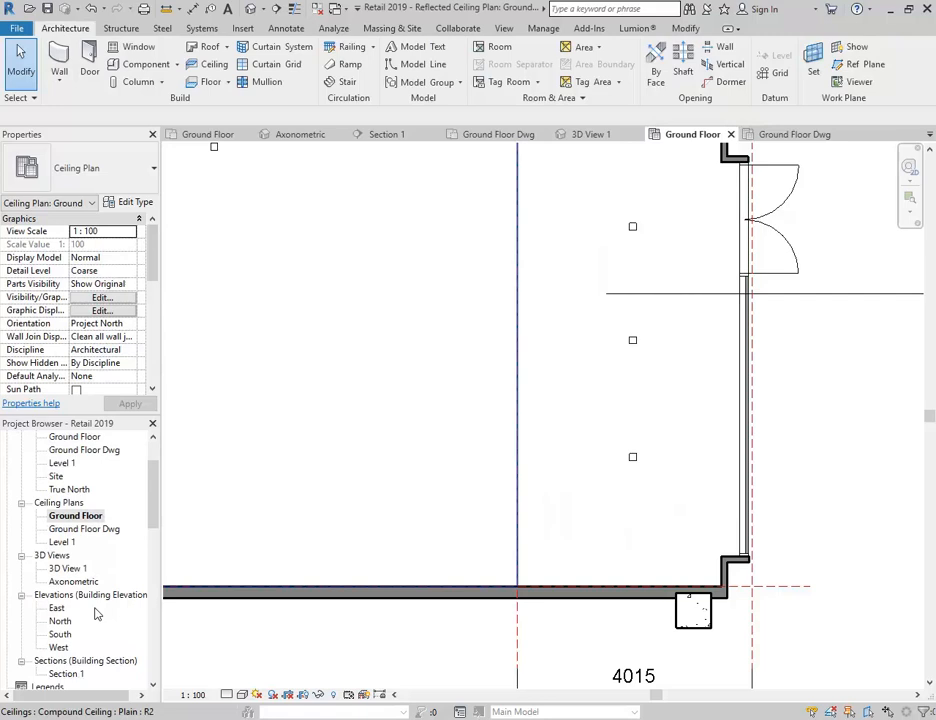
double_click(66, 568)
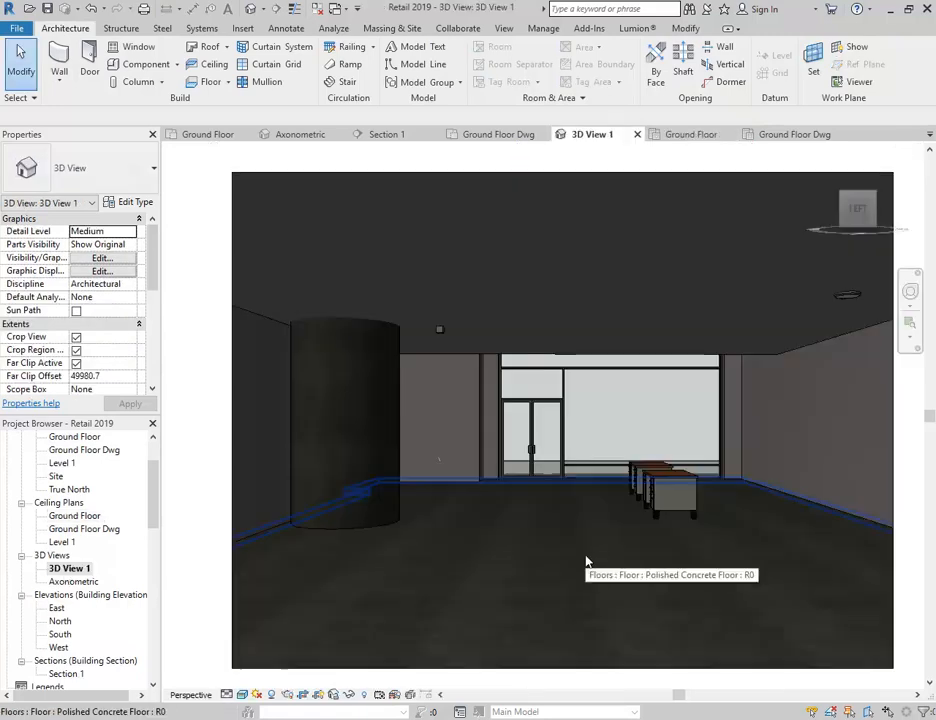
left_click(287, 694)
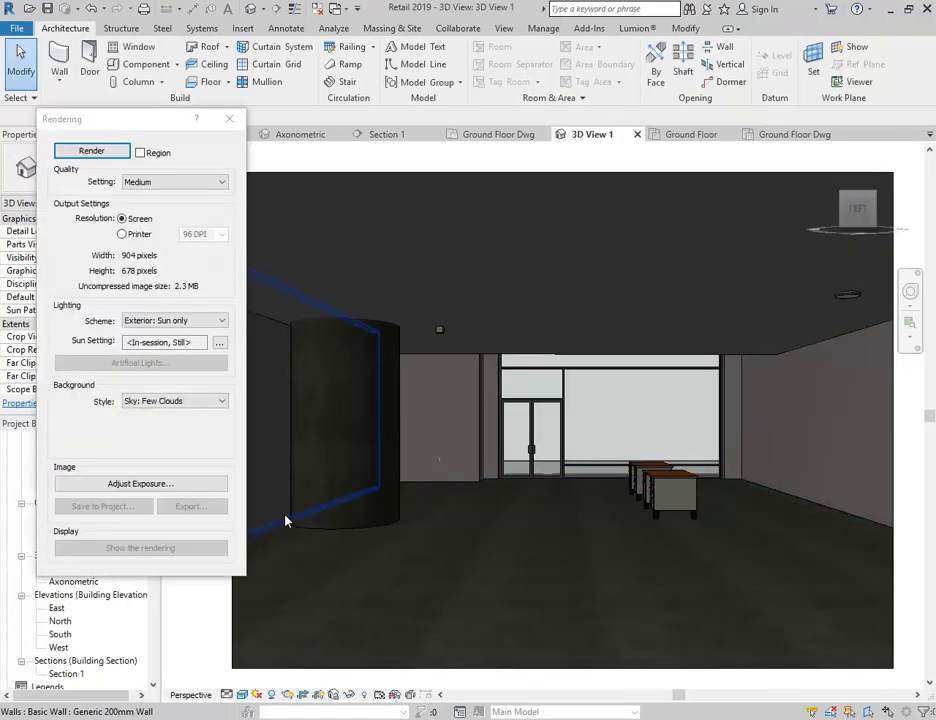
left_click(150, 319)
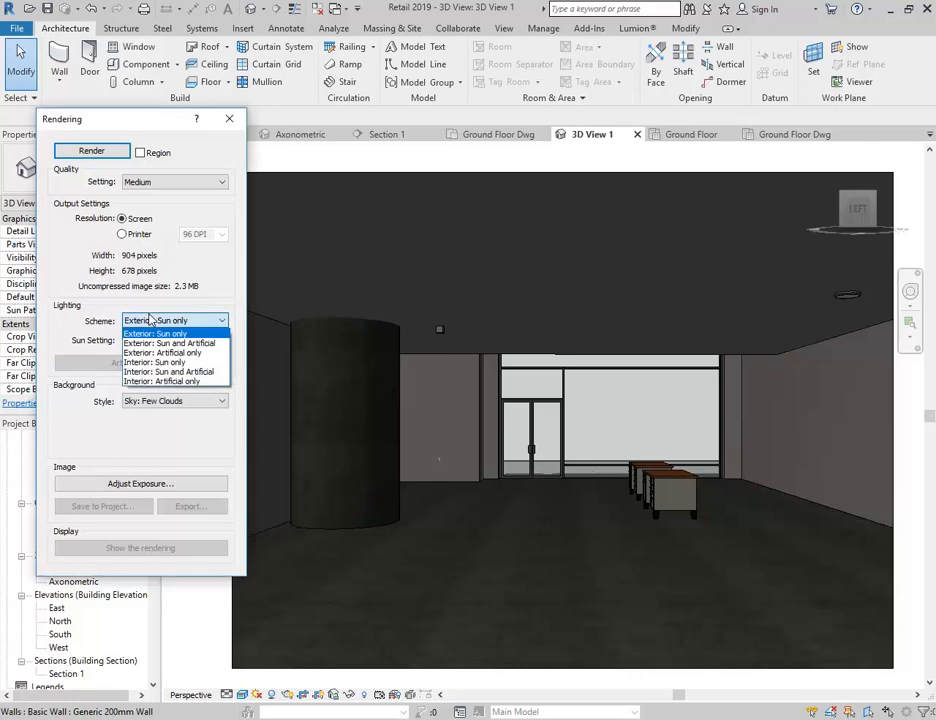
left_click(157, 382)
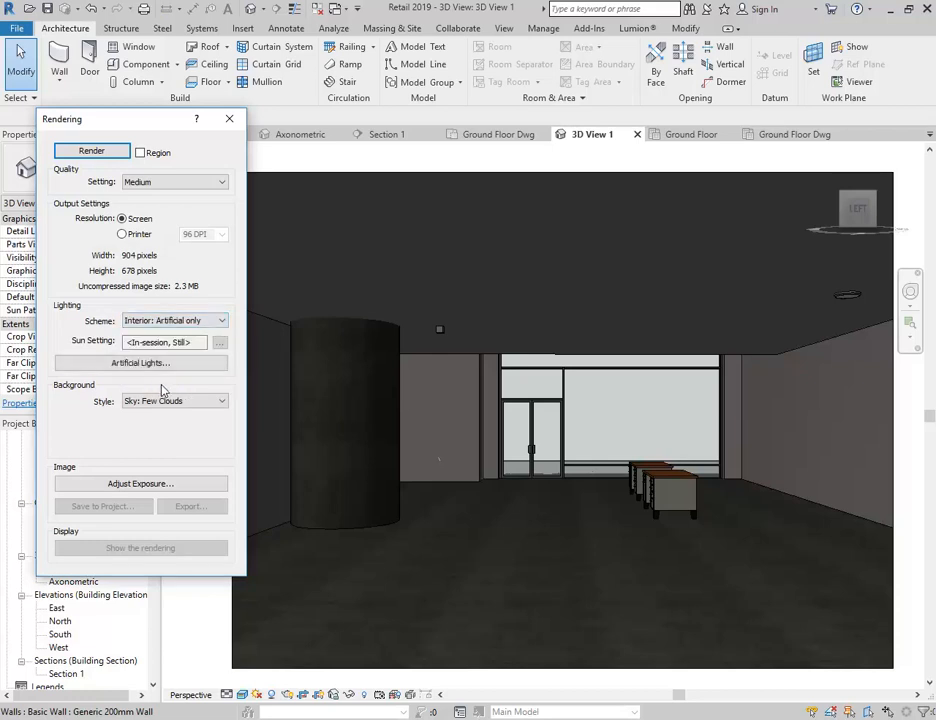
left_click(84, 153)
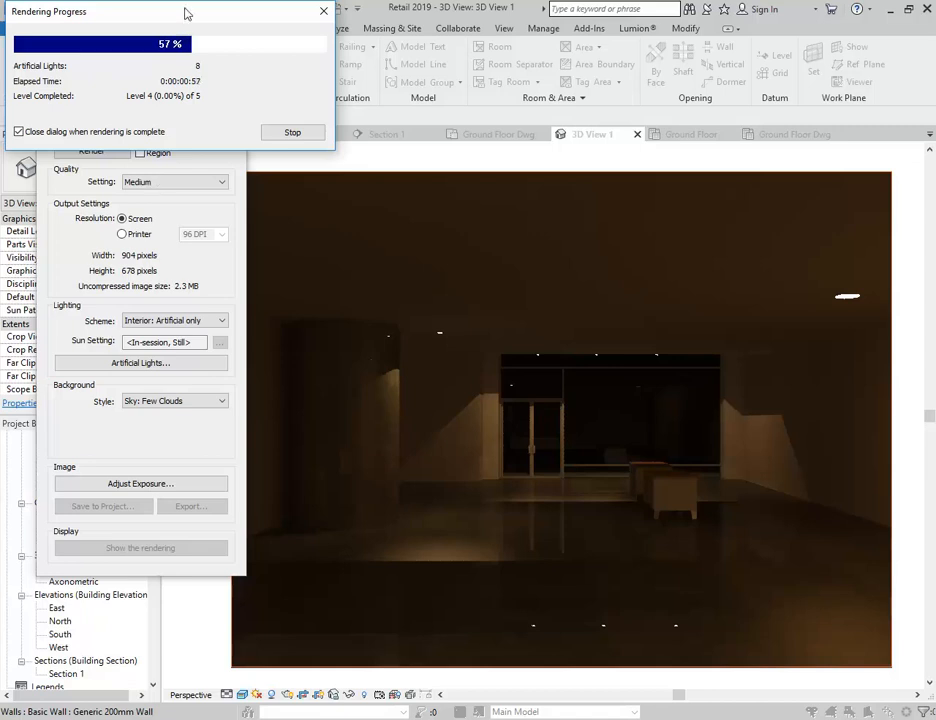
left_click_drag(184, 12, 296, 24)
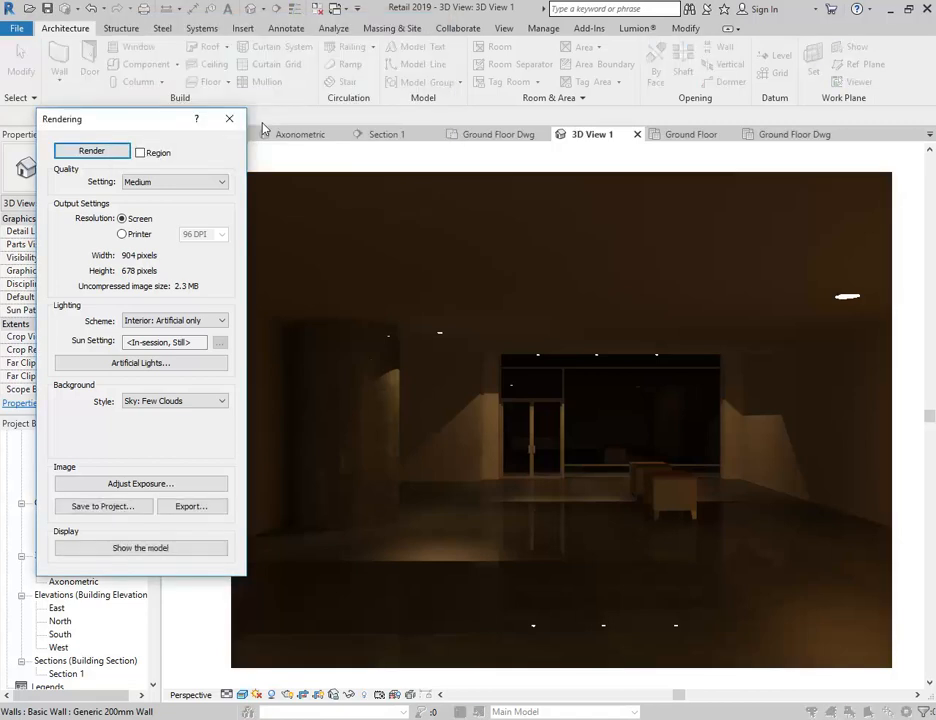
Brighten the rendered image by lowering its exposure value to 4.72.
left_click(197, 486)
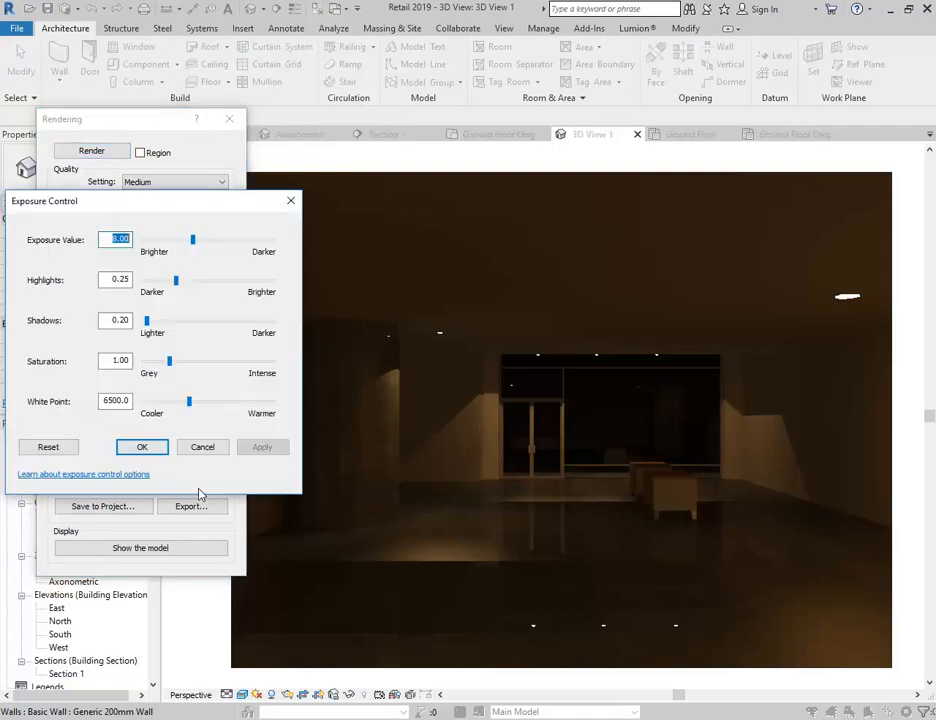
left_click_drag(194, 241, 180, 243)
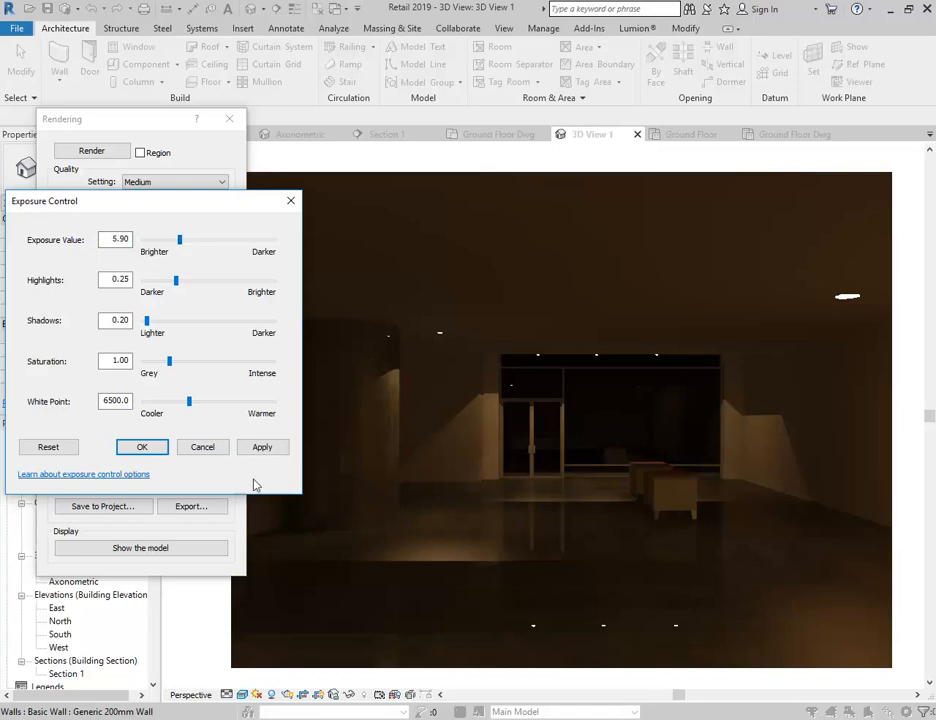
left_click(262, 450)
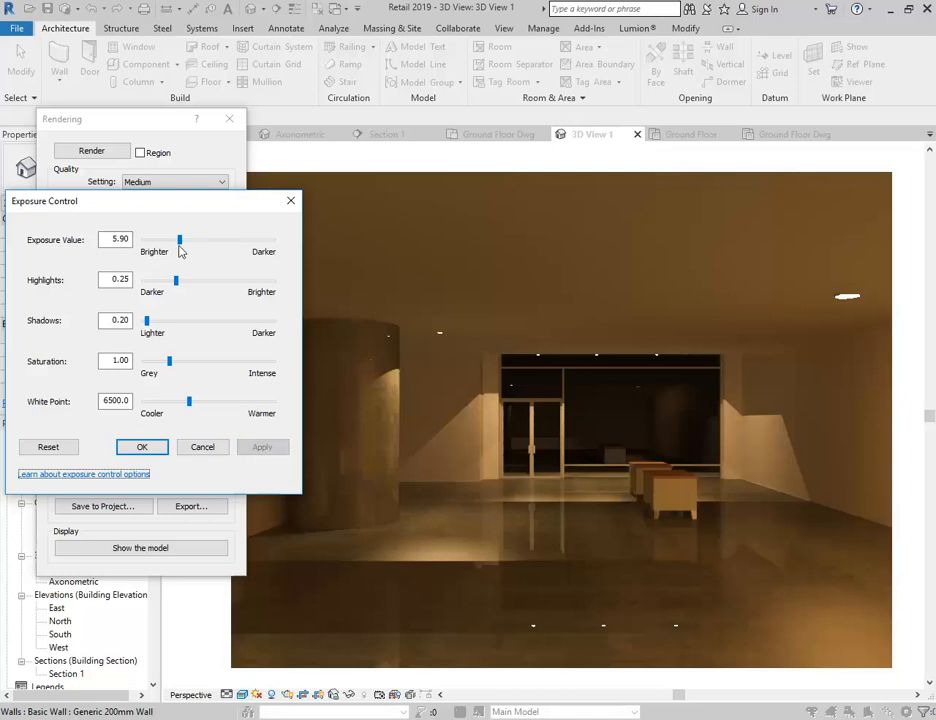
left_click_drag(180, 245, 172, 244)
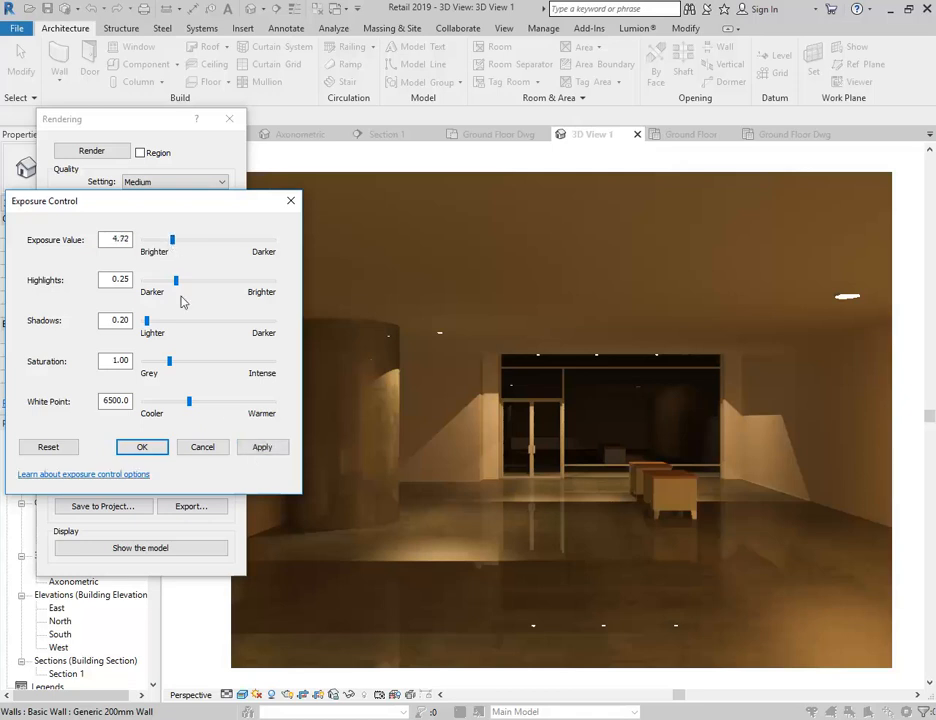
left_click(263, 450)
Cool the rendered image's colour by setting the white point to about 4470, and accept the exposure settings.
left_click_drag(209, 202, 205, 94)
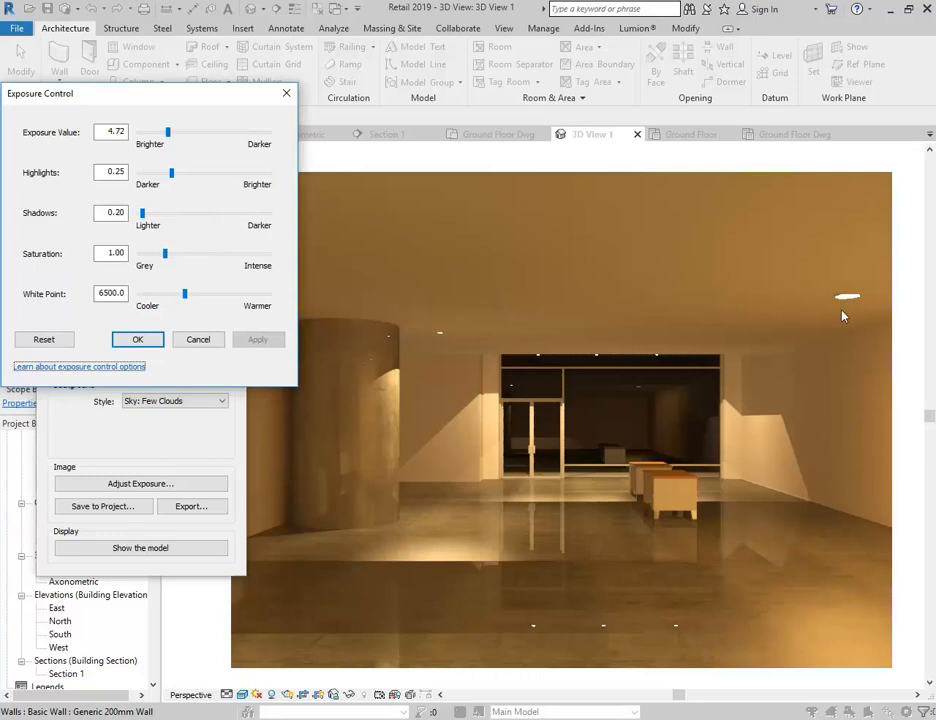
left_click_drag(184, 297, 168, 297)
left_click(258, 340)
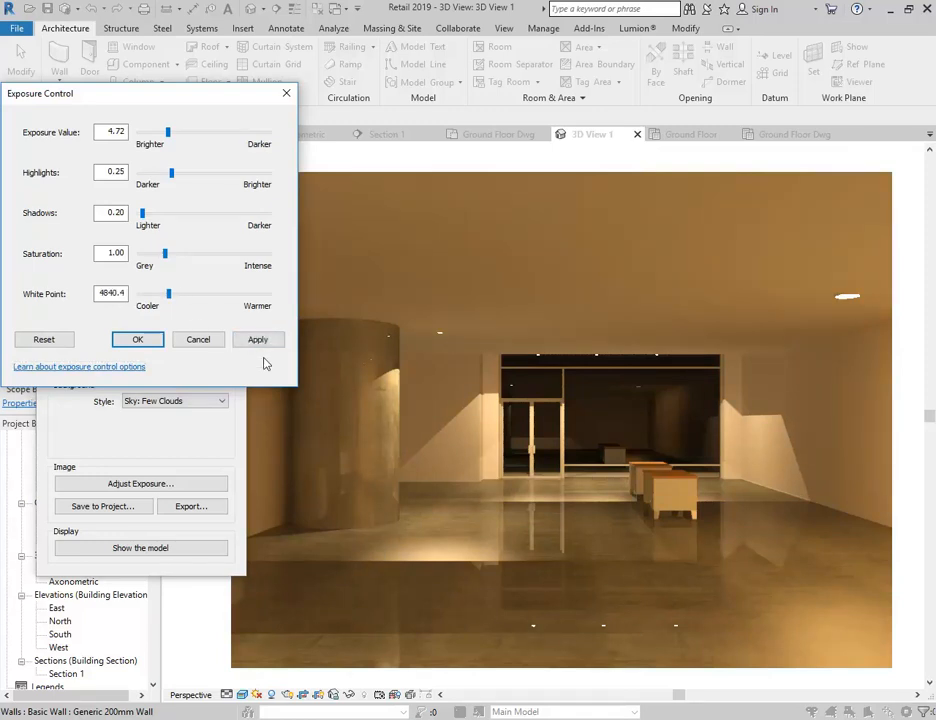
left_click(259, 339)
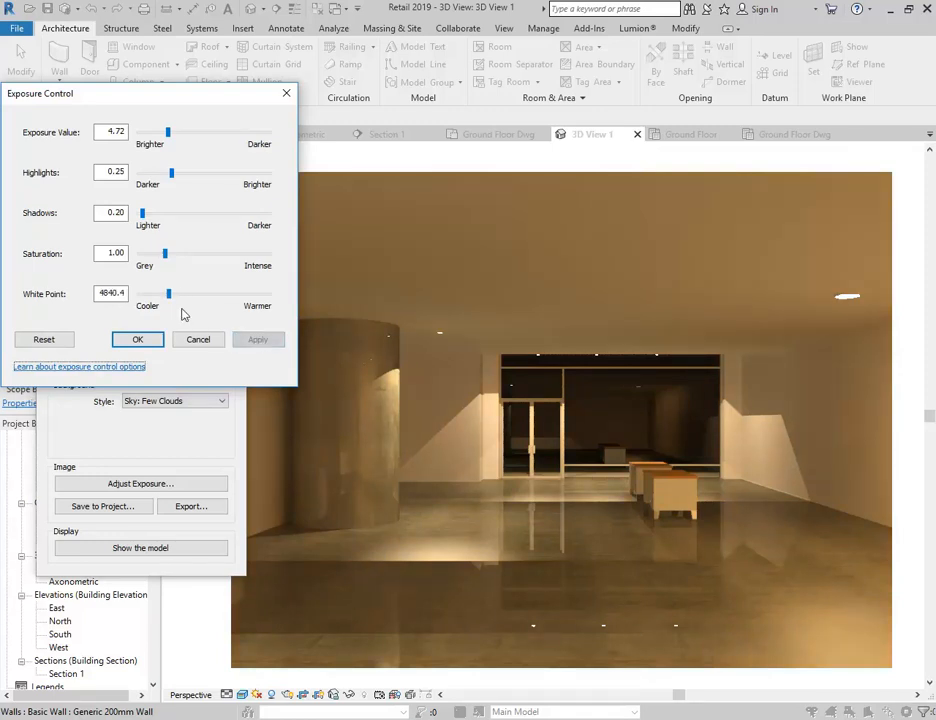
left_click_drag(168, 297, 165, 297)
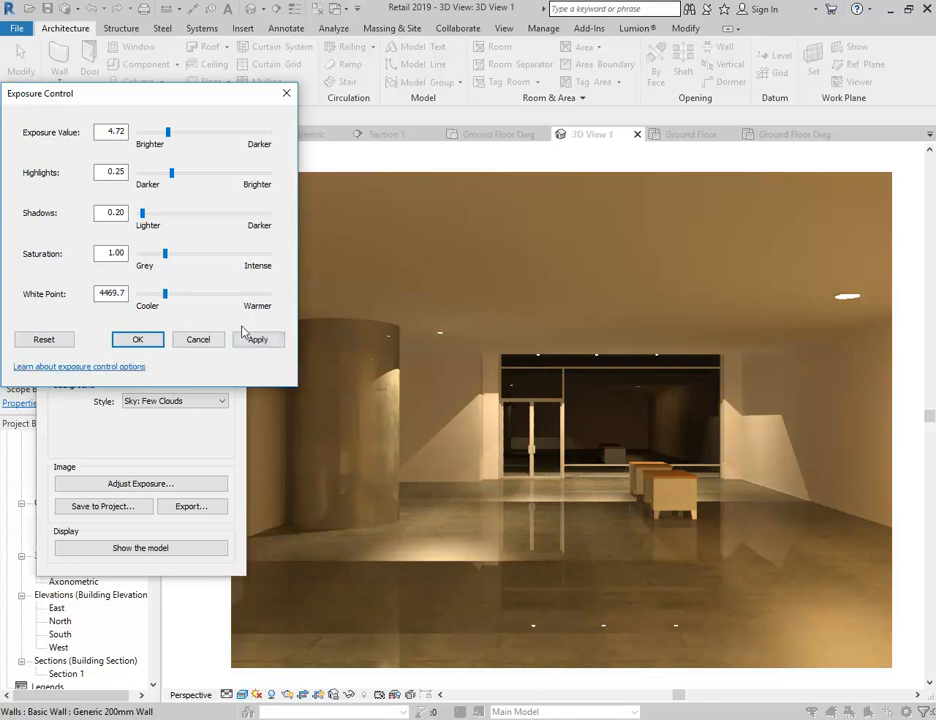
left_click(258, 341)
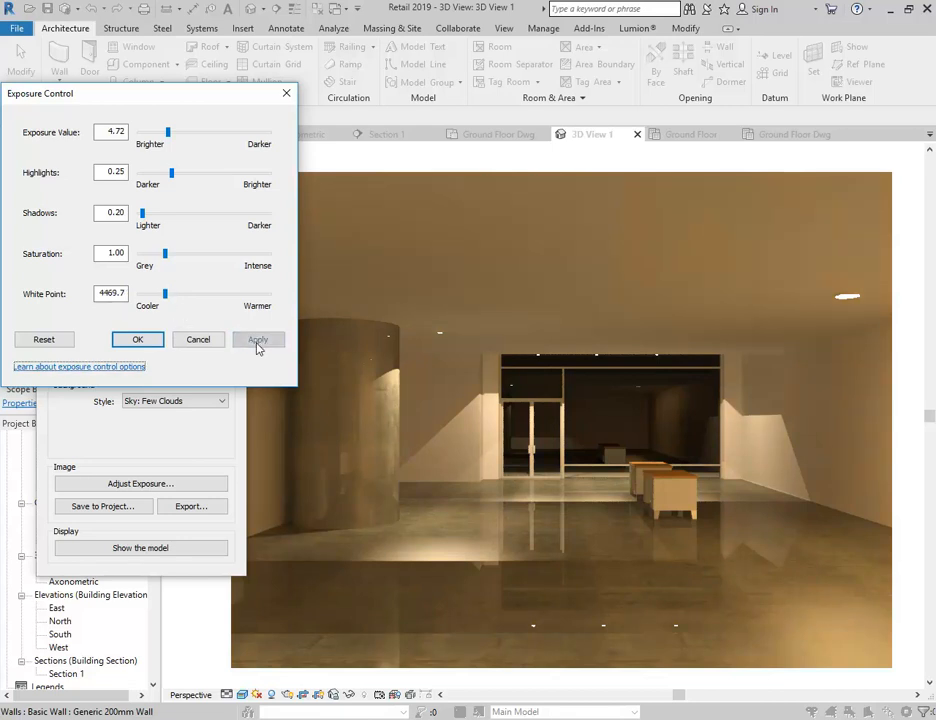
left_click(136, 339)
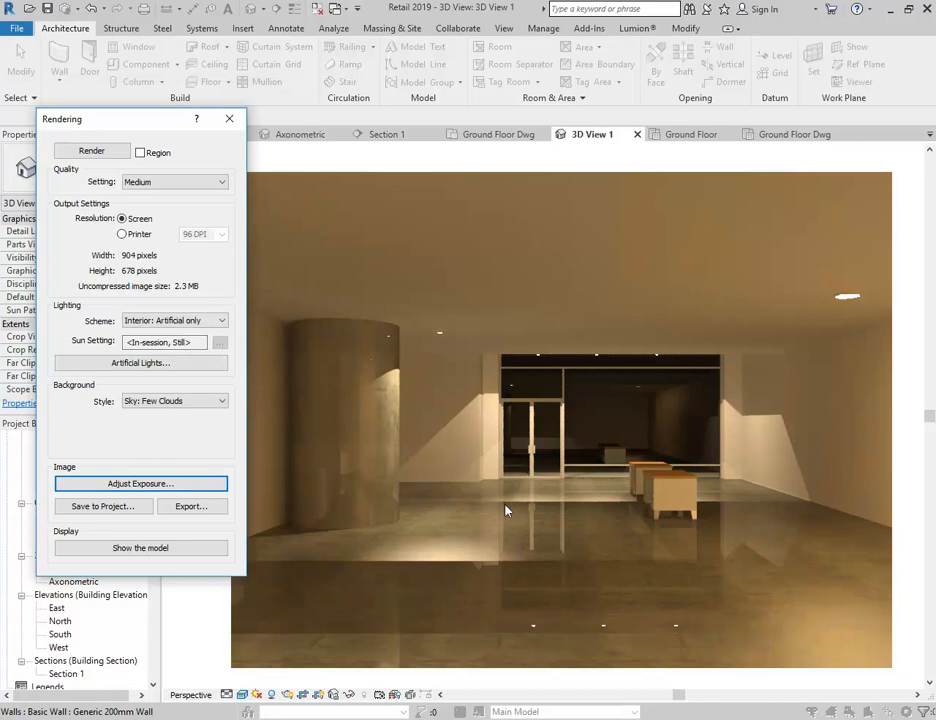